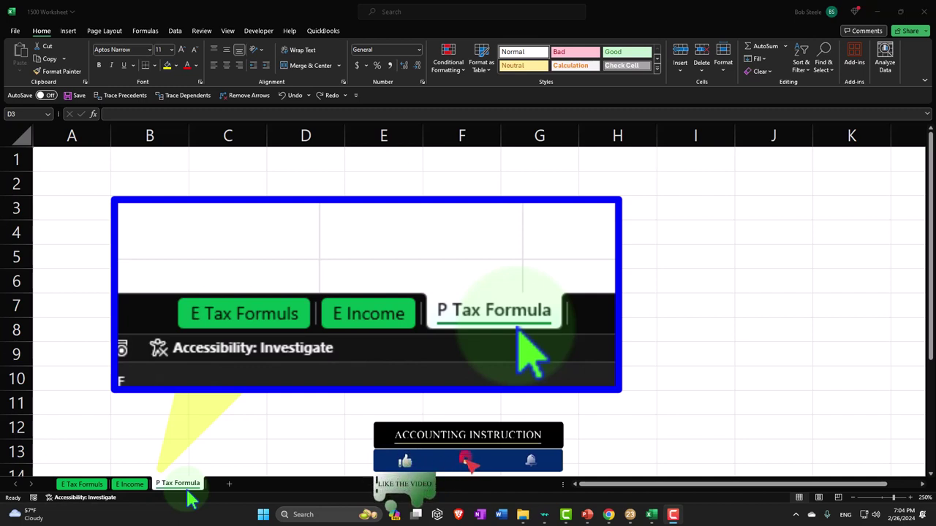
- Review the tax table on the E Tax Formuls sheet, then return to the blank P Tax Formula sheet
click(83, 486)
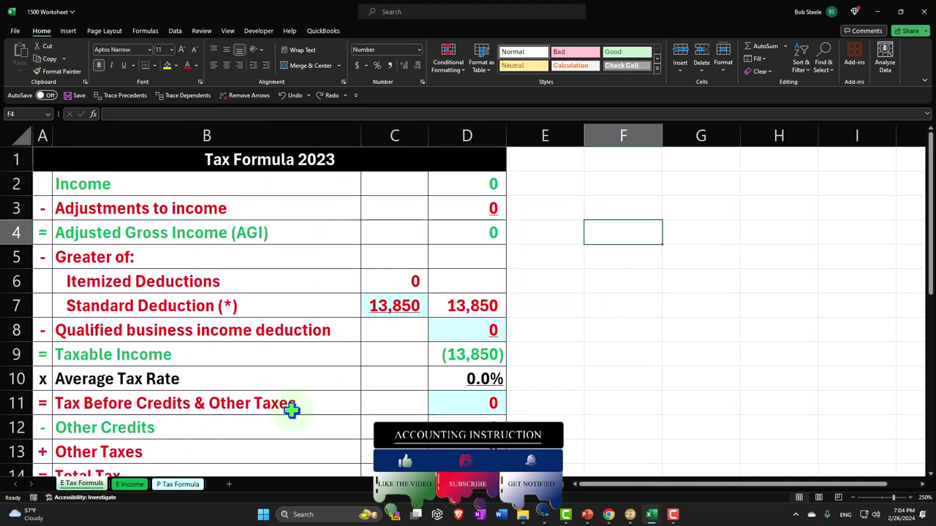
click(411, 341)
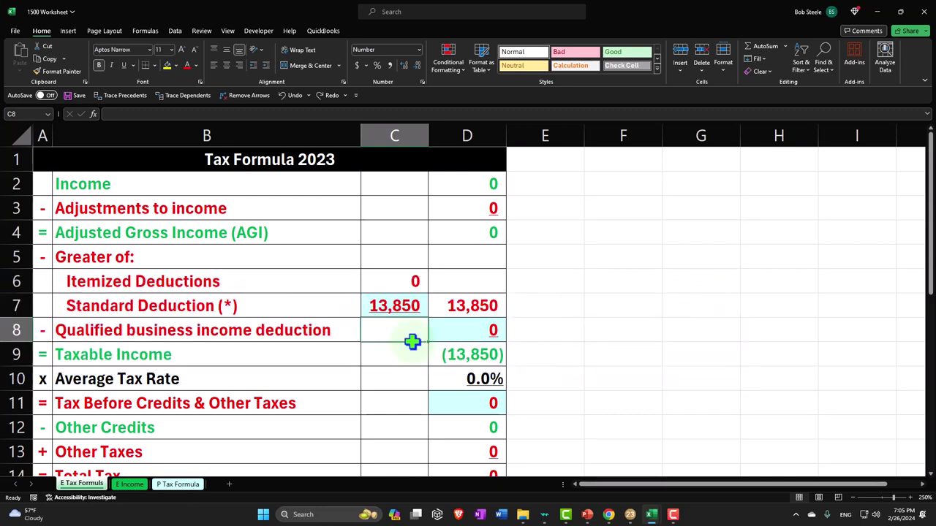
click(147, 185)
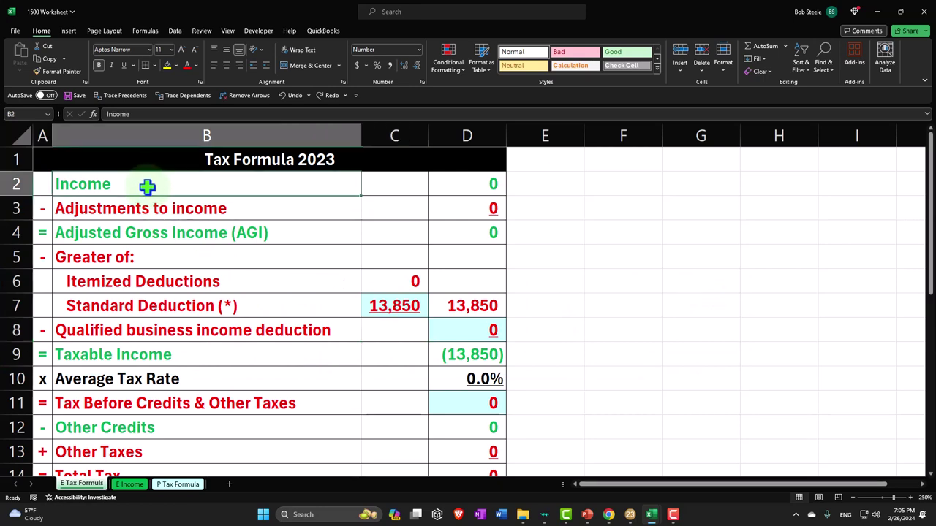
scroll(144, 221, down, 1)
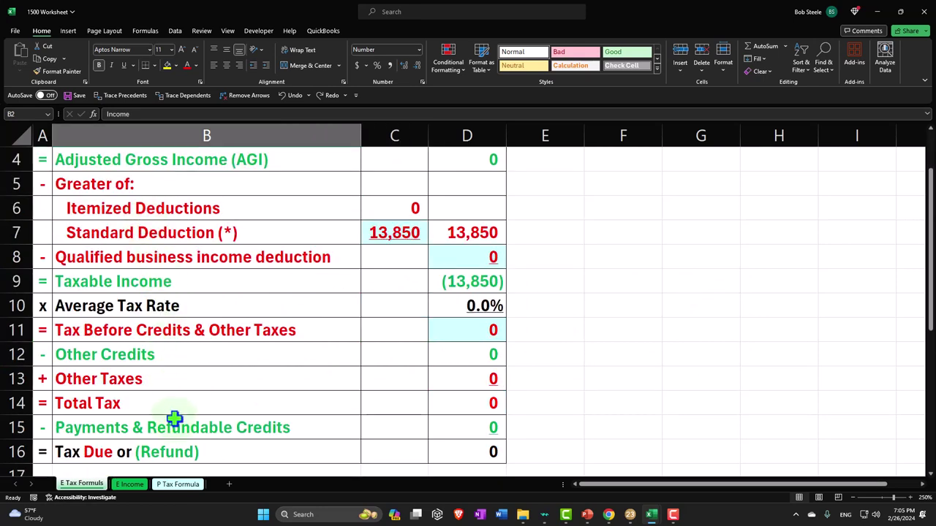
scroll(180, 409, down, 1)
scroll(180, 403, down, 1)
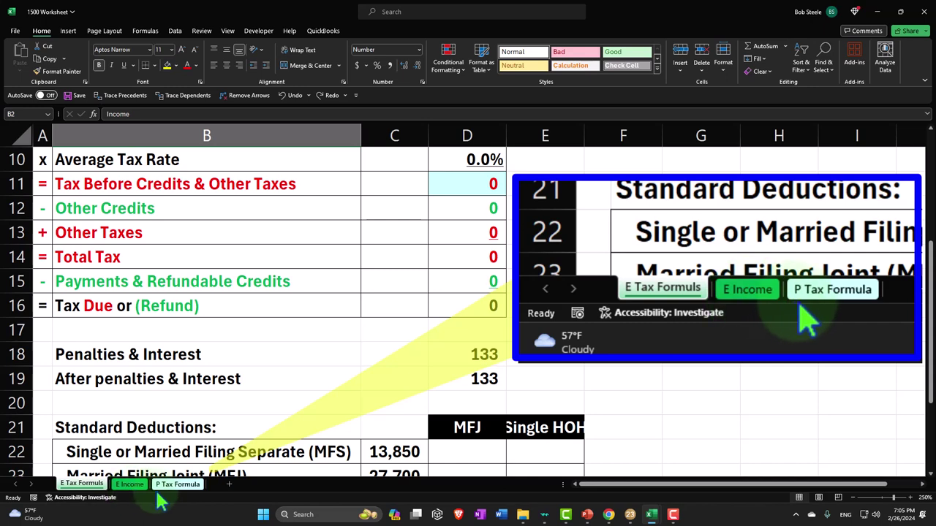
scroll(234, 381, up, 3)
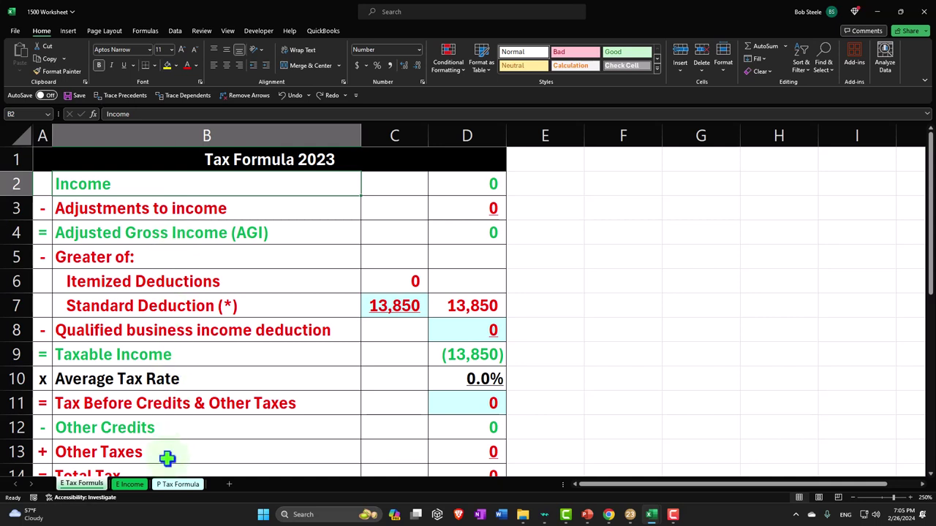
click(174, 485)
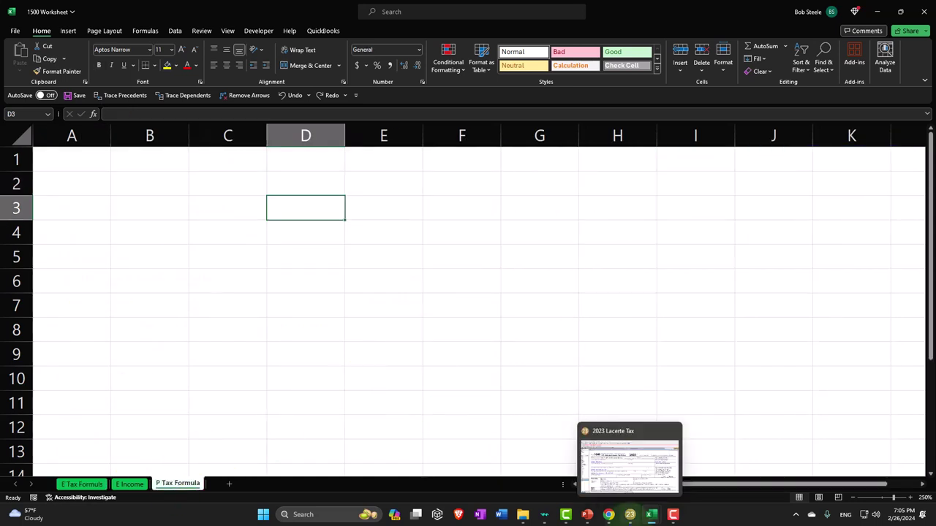
- In Lacerte, show page 2 of the 1040 with 14,266 tax, listing only this return's forms
click(629, 514)
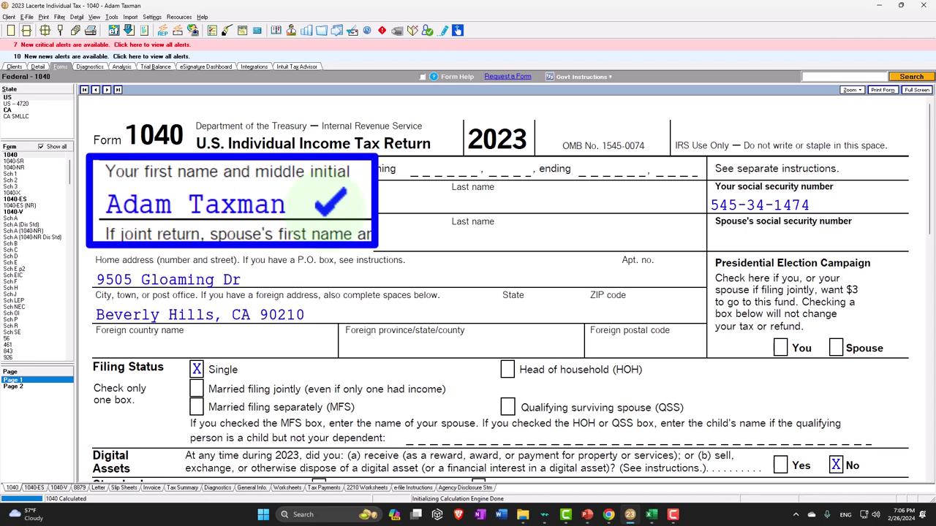
scroll(220, 215, down, 5)
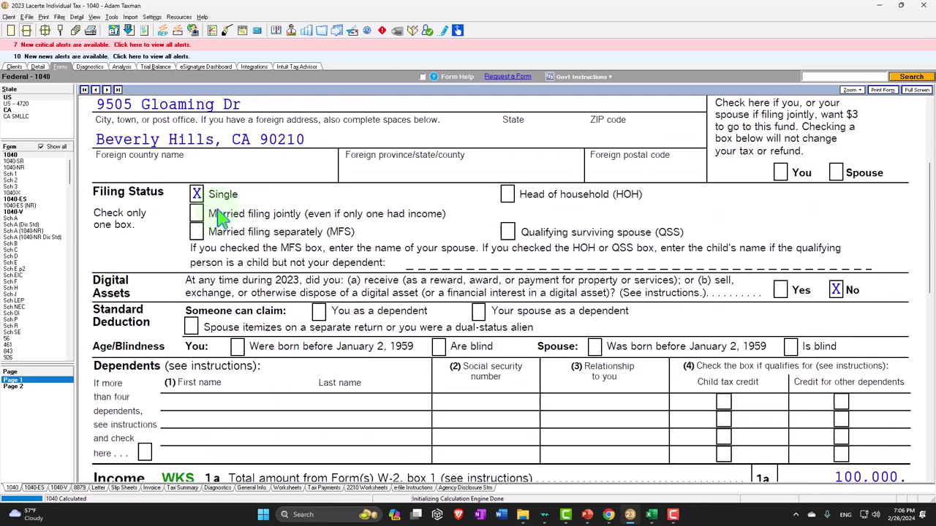
scroll(220, 212, down, 8)
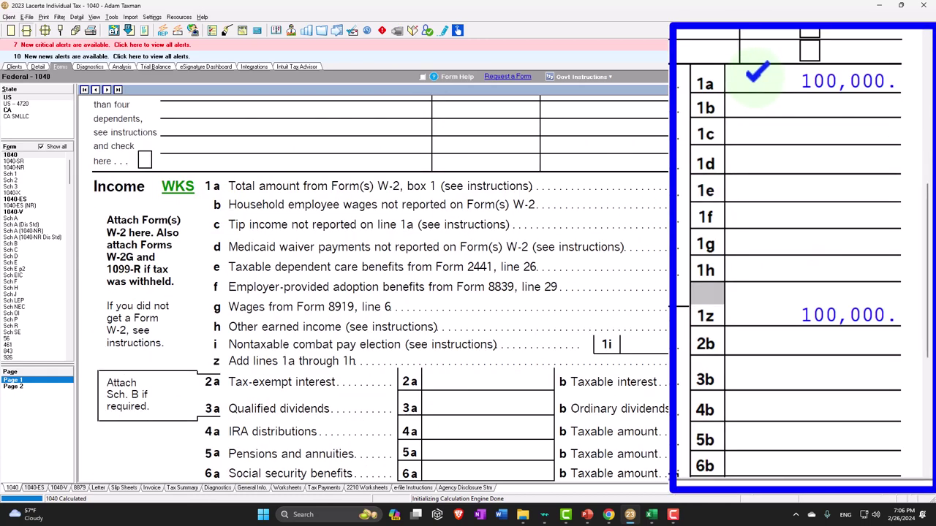
scroll(372, 292, down, 5)
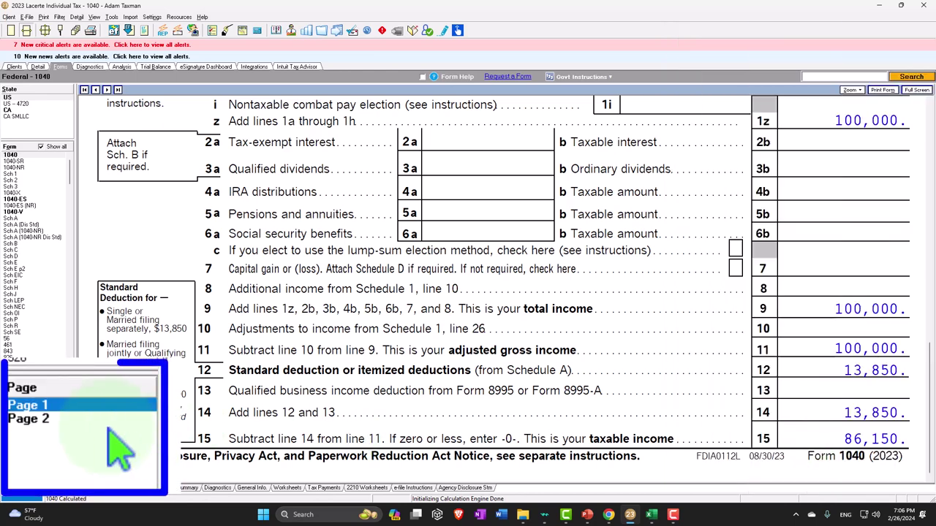
click(13, 386)
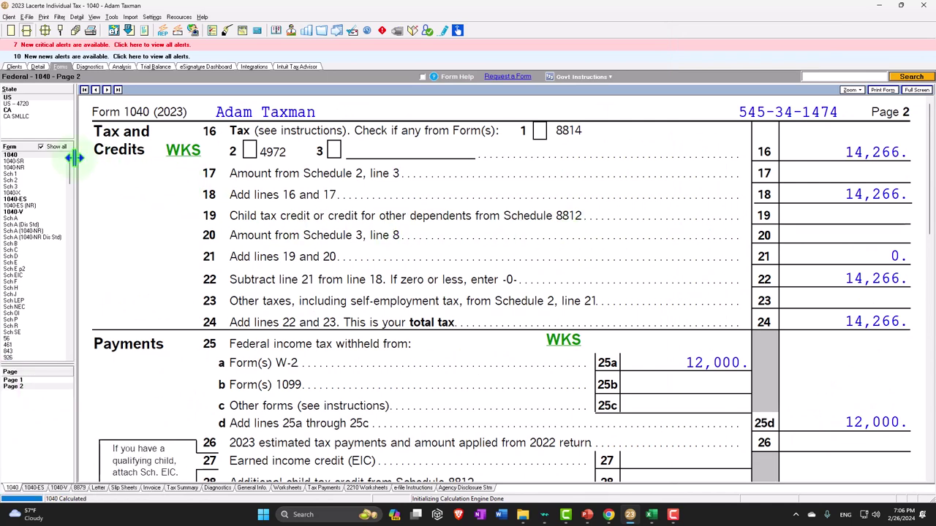
click(41, 146)
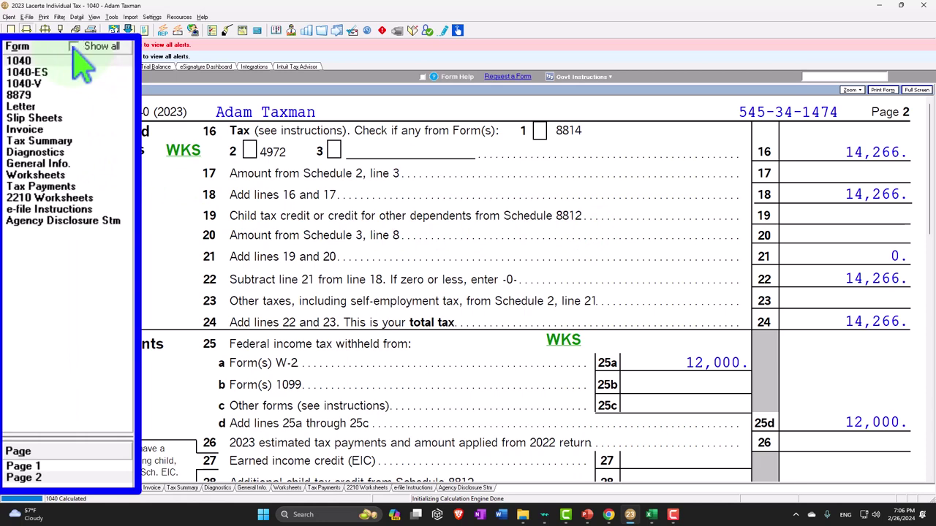
- Confirm the Tax Summary's 86,150 taxable income and 14,266 tax, then return to the 1500 Worksheet workbook
click(63, 142)
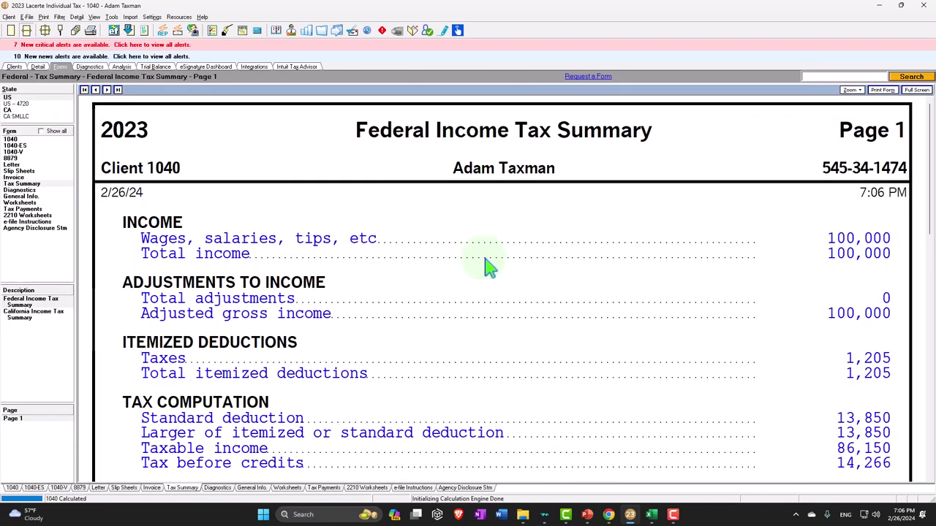
scroll(485, 265, down, 2)
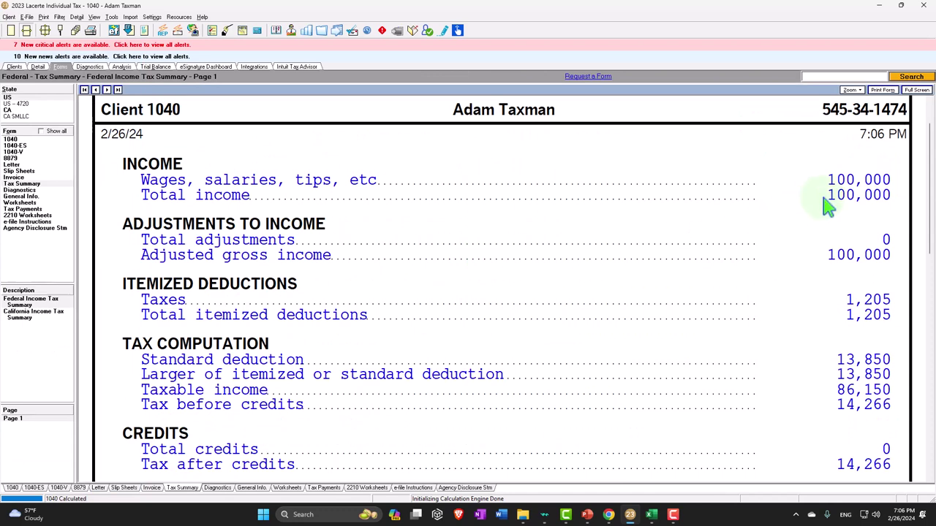
scroll(796, 218, down, 2)
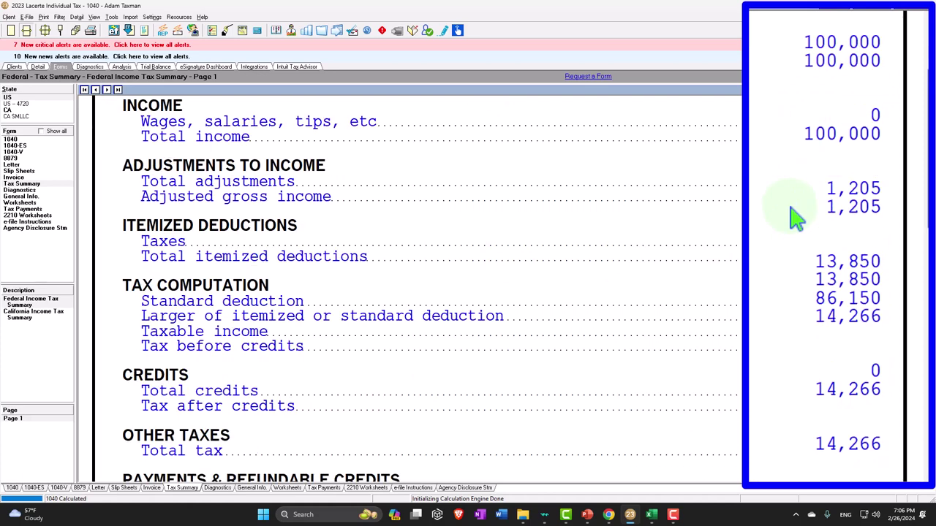
click(652, 514)
click(683, 472)
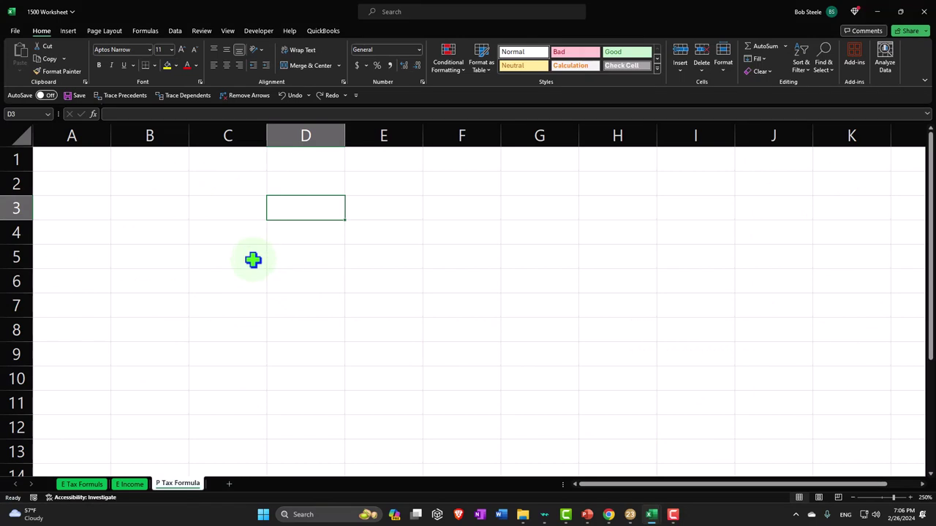
- Format all P Tax Formula cells as Currency with symbol None, 0 decimals and red (1,234) negatives
click(243, 292)
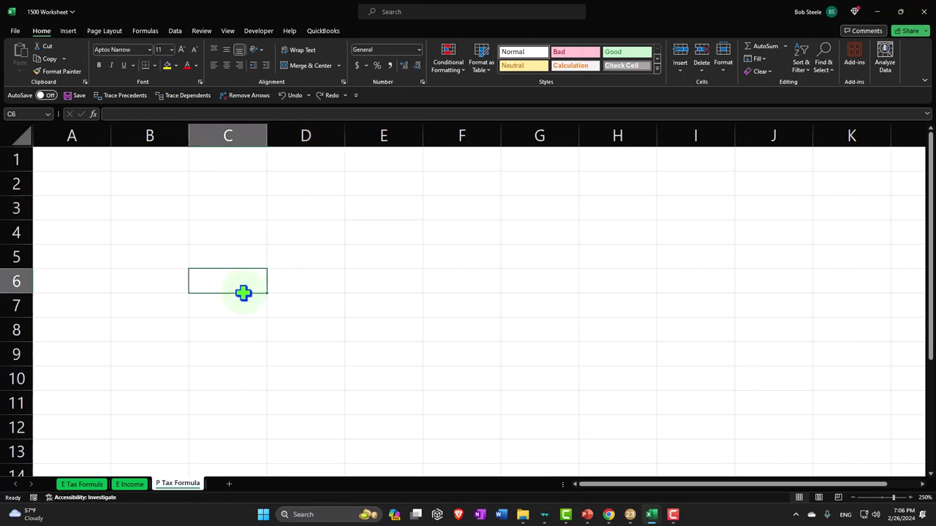
scroll(243, 293, up, 3)
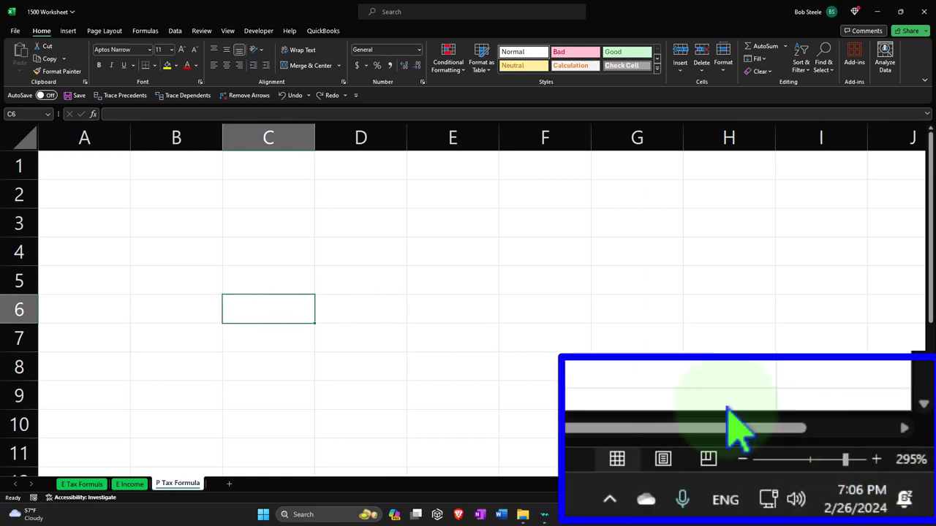
click(28, 138)
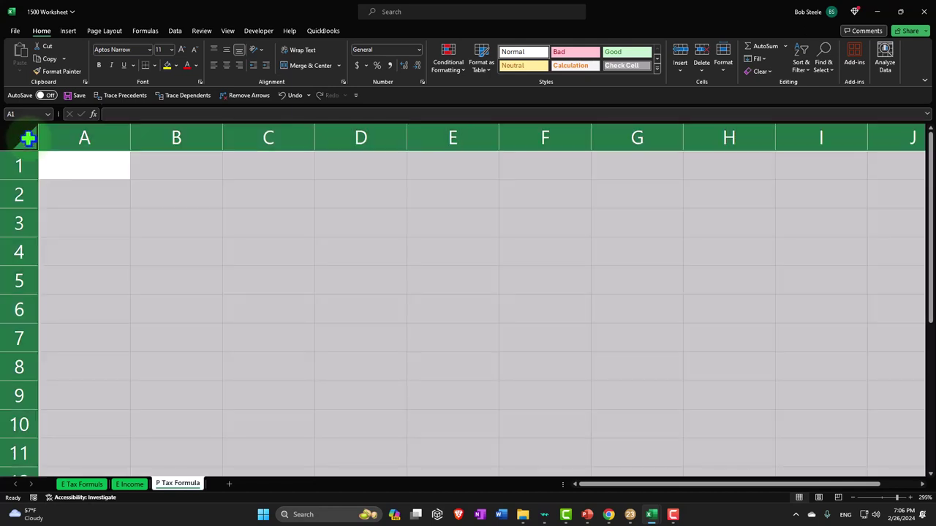
right_click(241, 219)
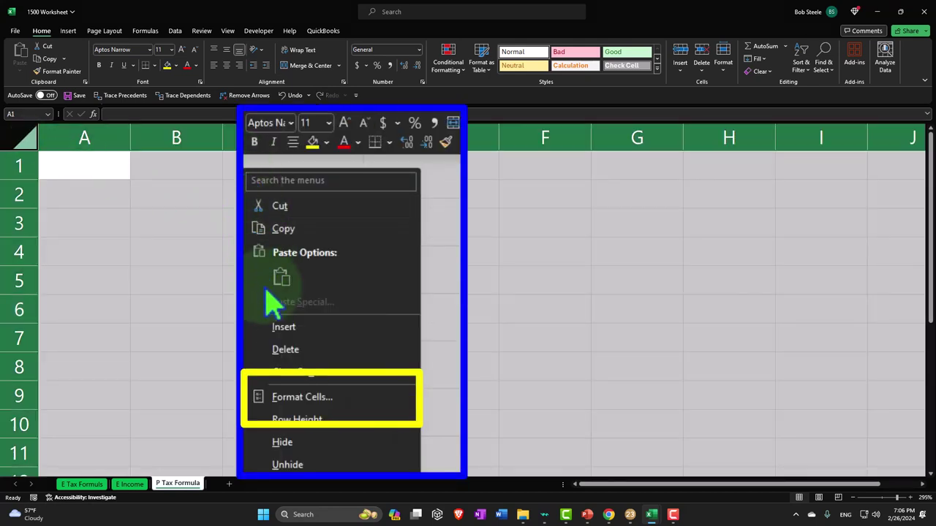
click(365, 398)
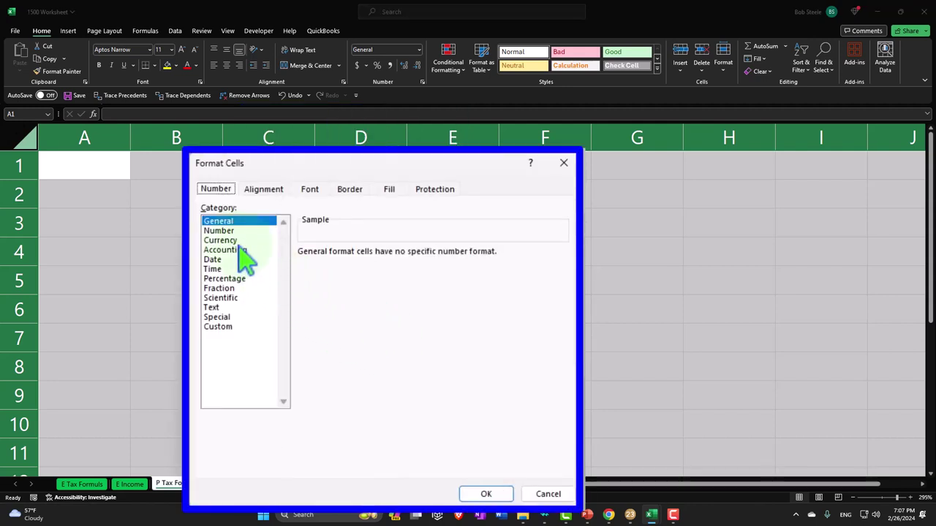
click(211, 291)
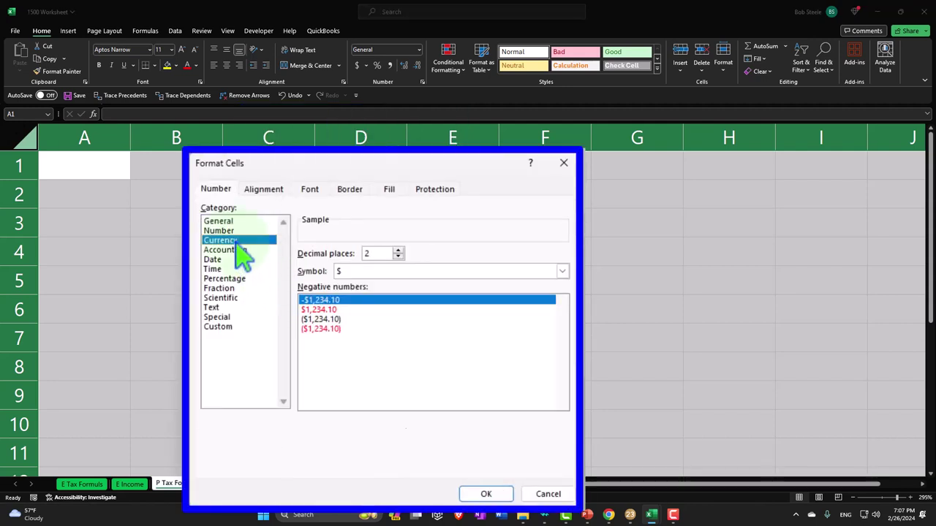
click(335, 329)
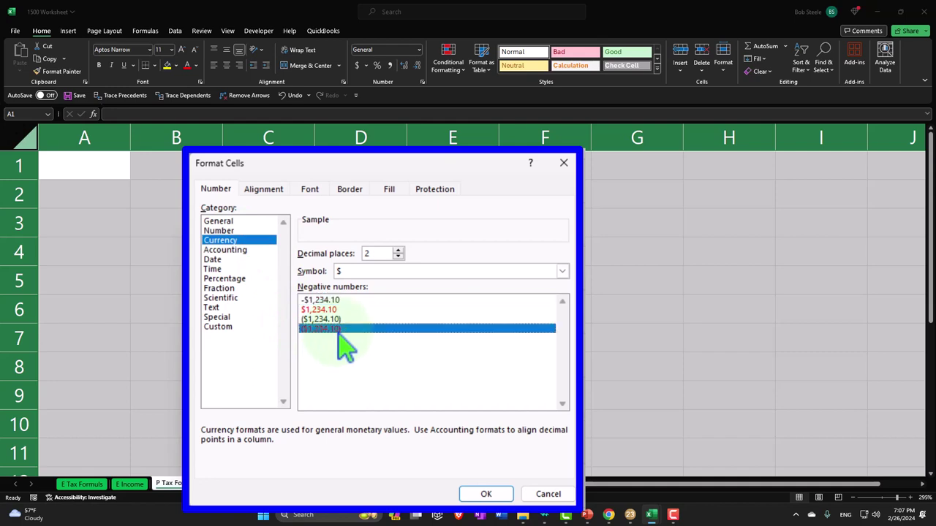
click(430, 272)
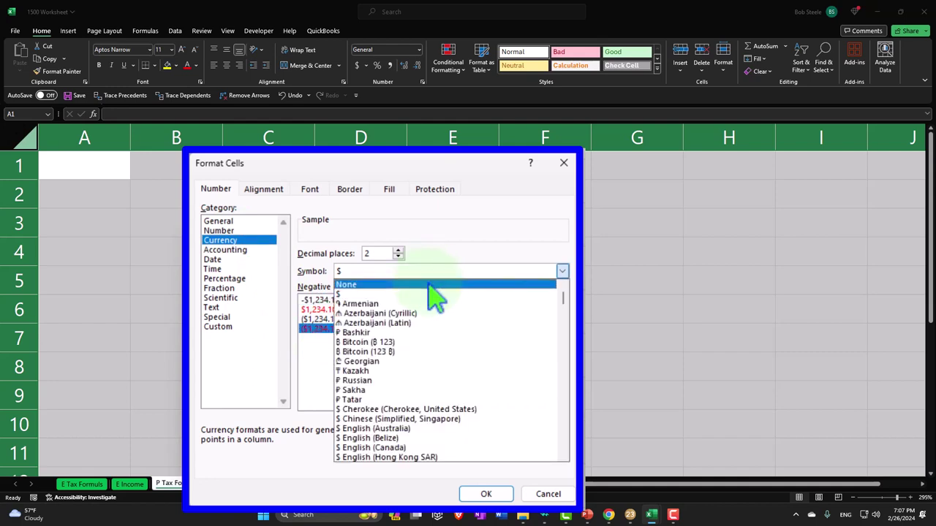
click(435, 285)
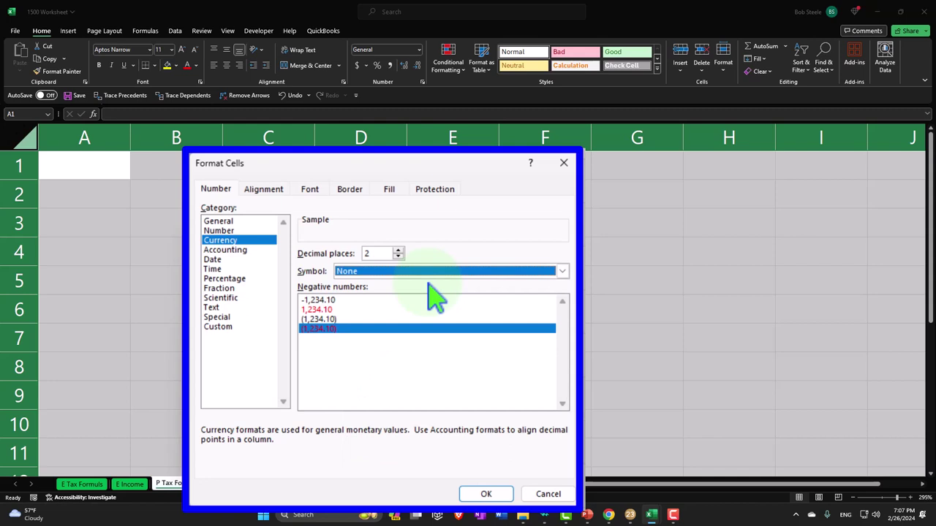
click(399, 256)
click(399, 256)
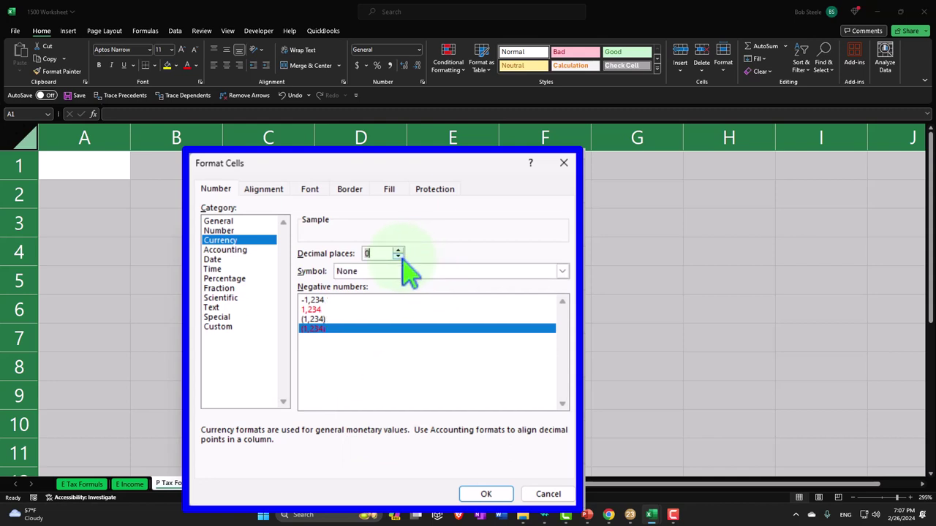
click(487, 494)
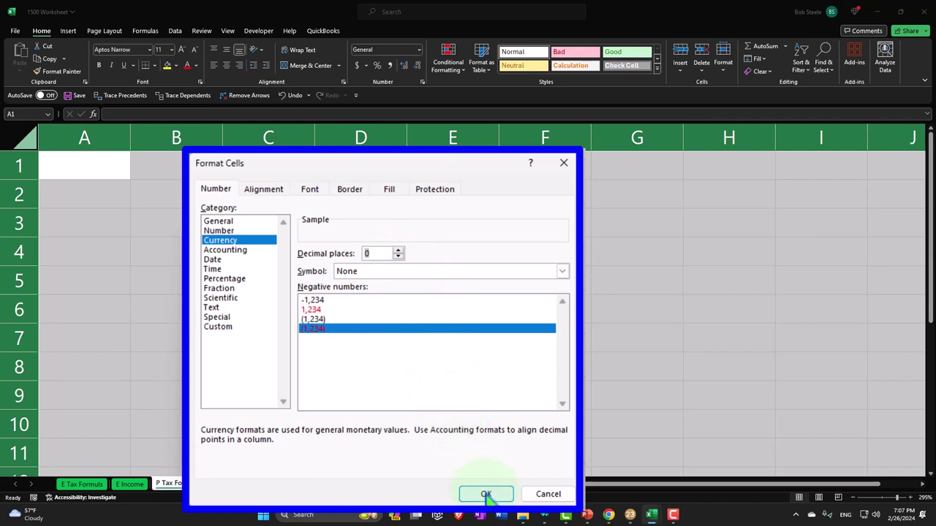
click(484, 493)
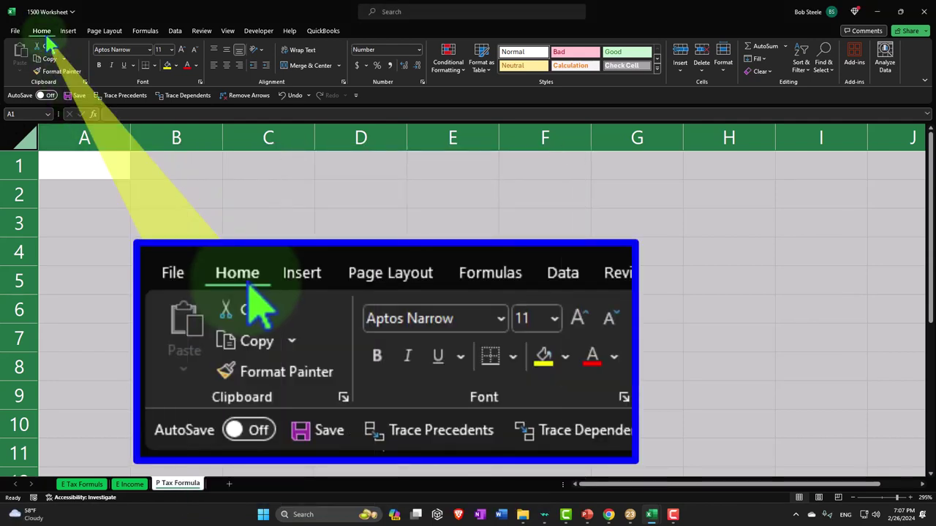
- Bold the sheet, narrow column A to 1.14, and enter the title 'Tax Formula 2023' in A1
click(99, 64)
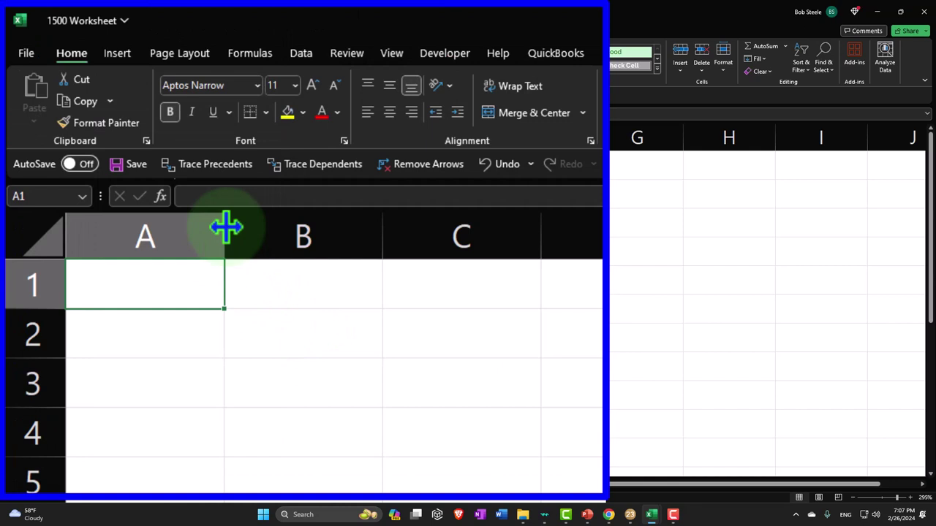
drag(226, 229, 100, 225)
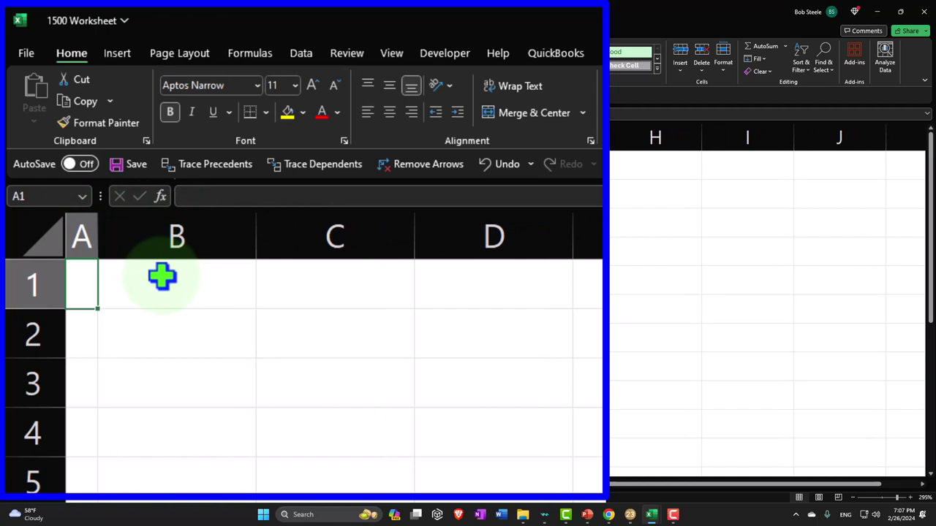
text(Tax)
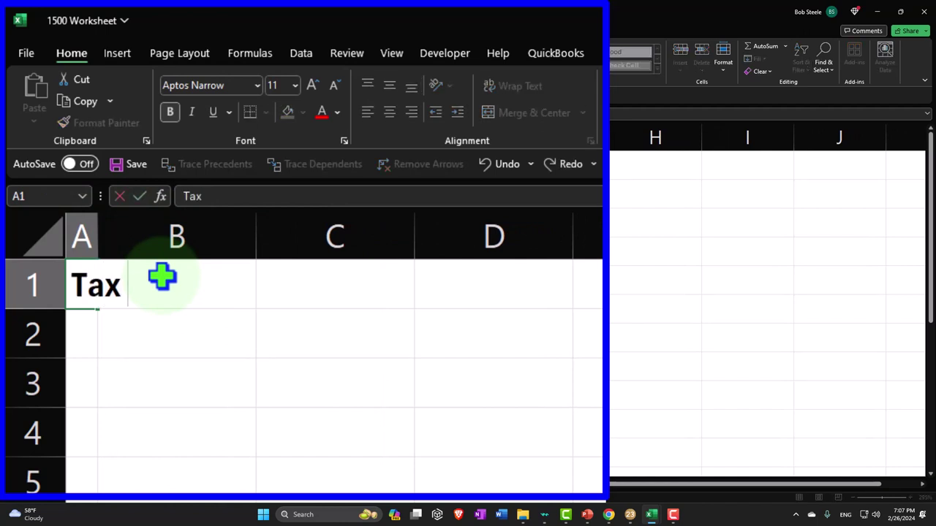
text( Formula)
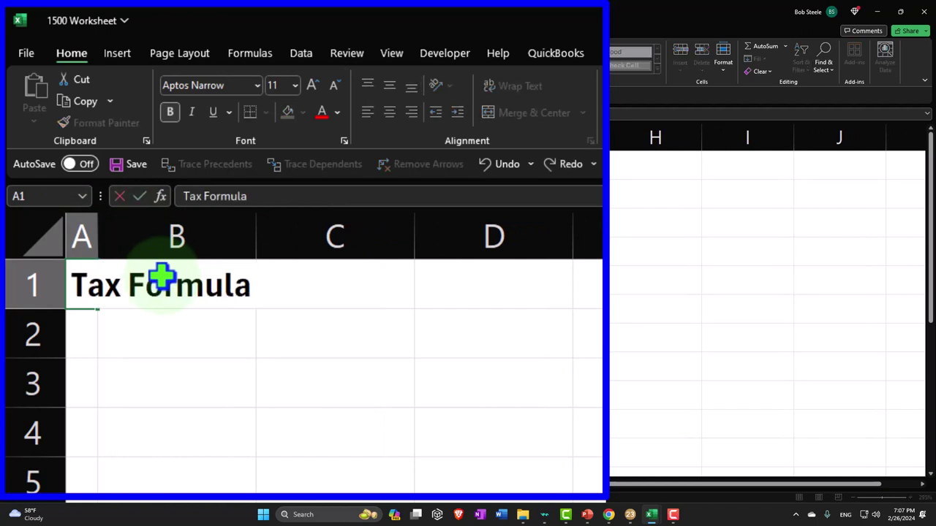
text( 2023)
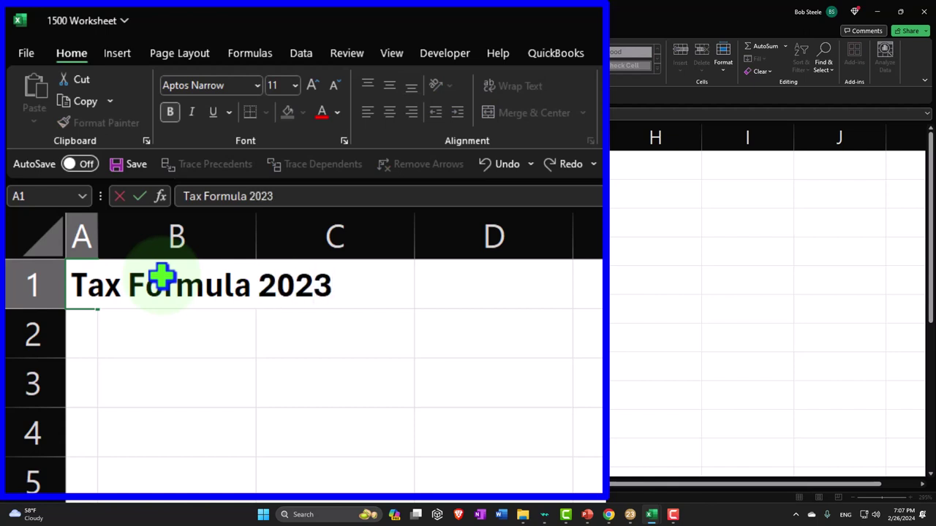
key(Return)
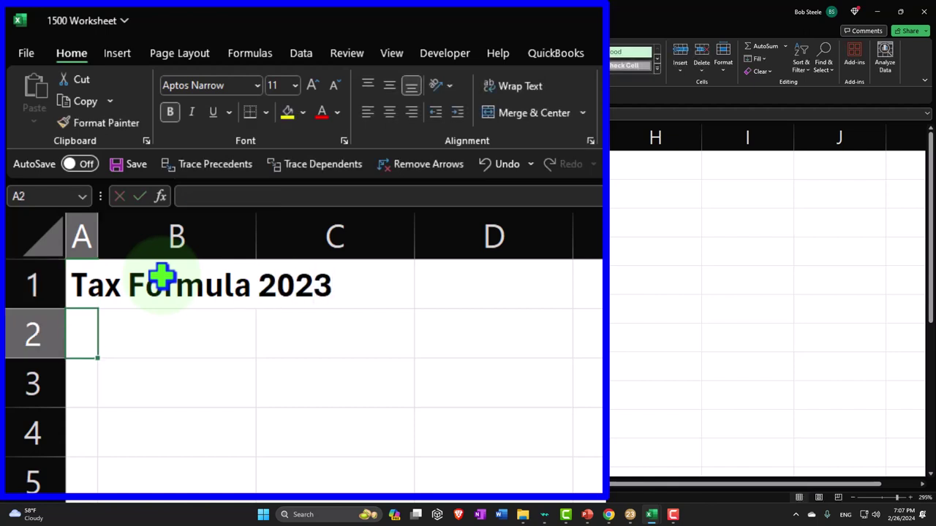
click(77, 285)
- Give the 'Tax Formula 2023' title across A1:D1 a black fill with white font
drag(76, 284, 459, 284)
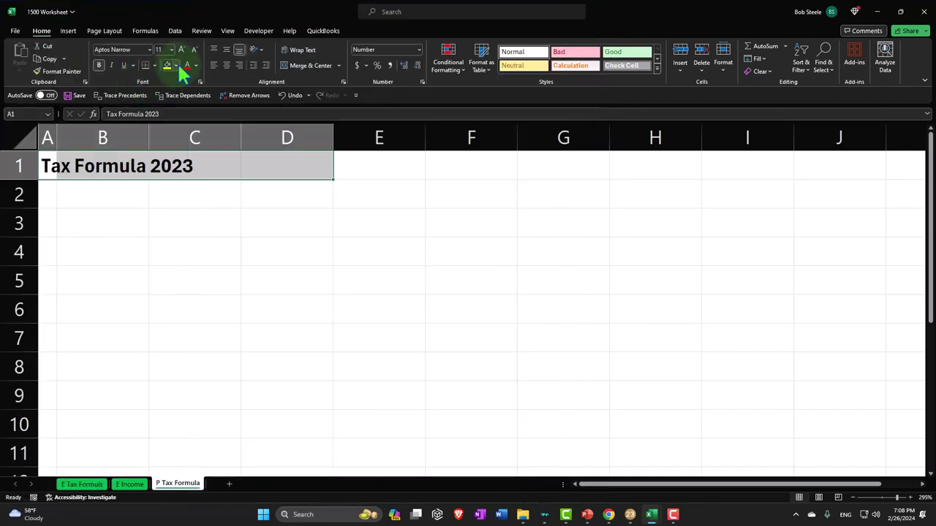
click(176, 66)
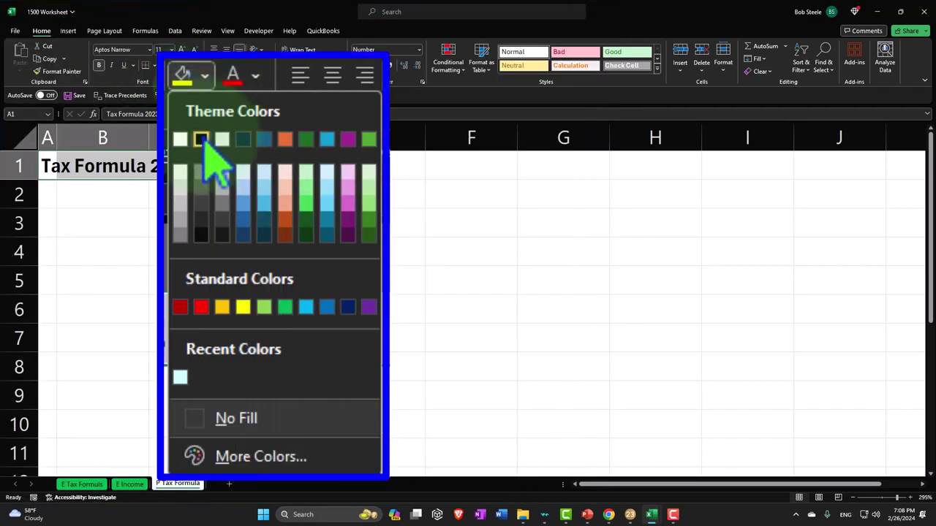
click(175, 87)
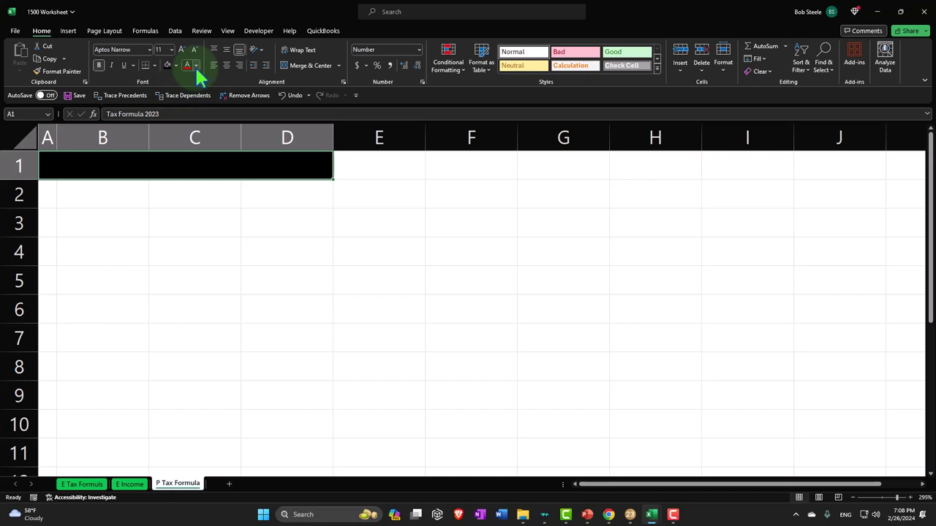
click(196, 65)
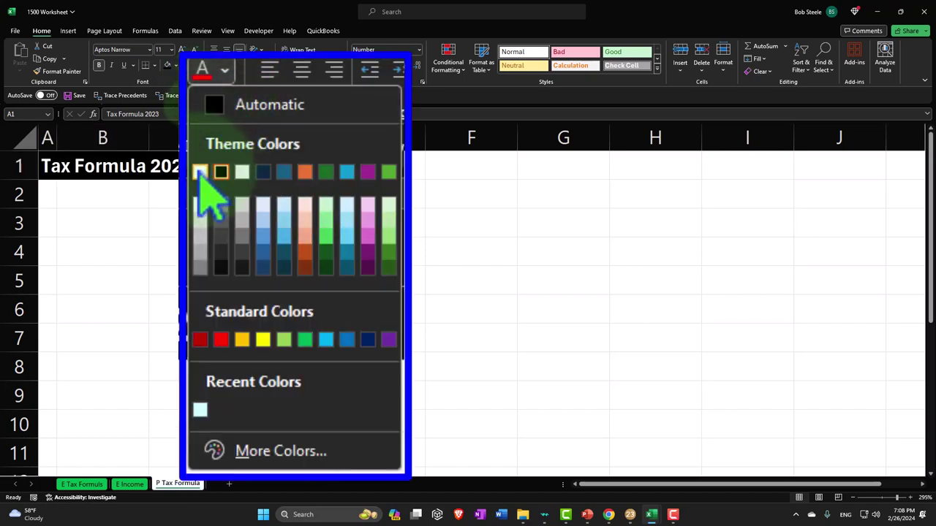
click(185, 101)
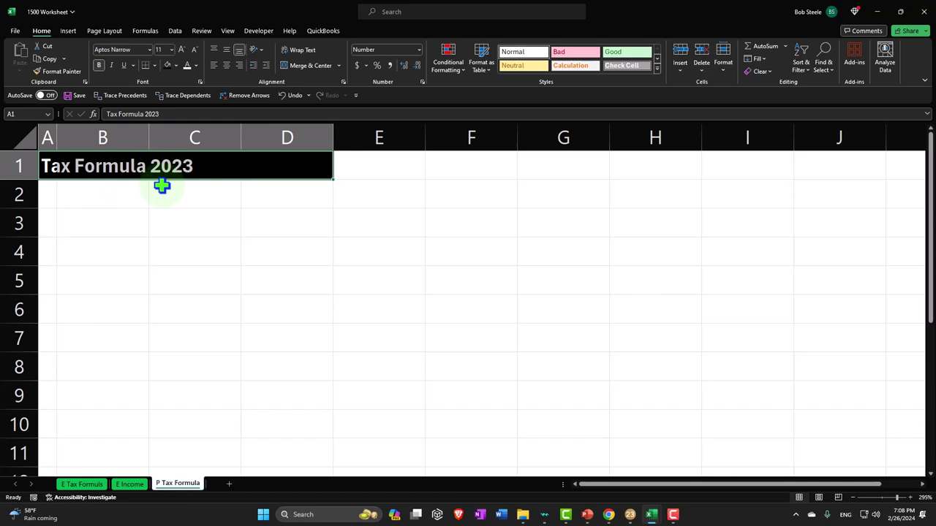
click(98, 190)
drag(50, 186, 50, 257)
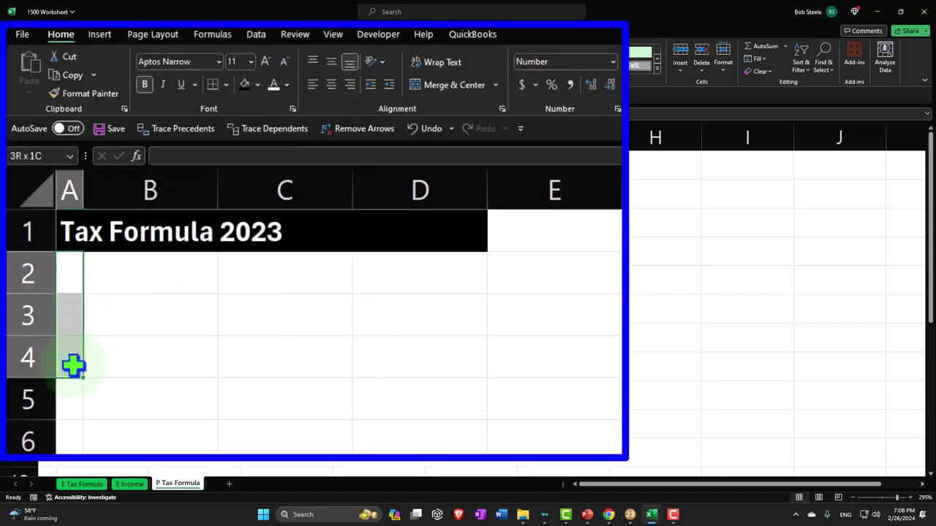
drag(74, 366, 73, 452)
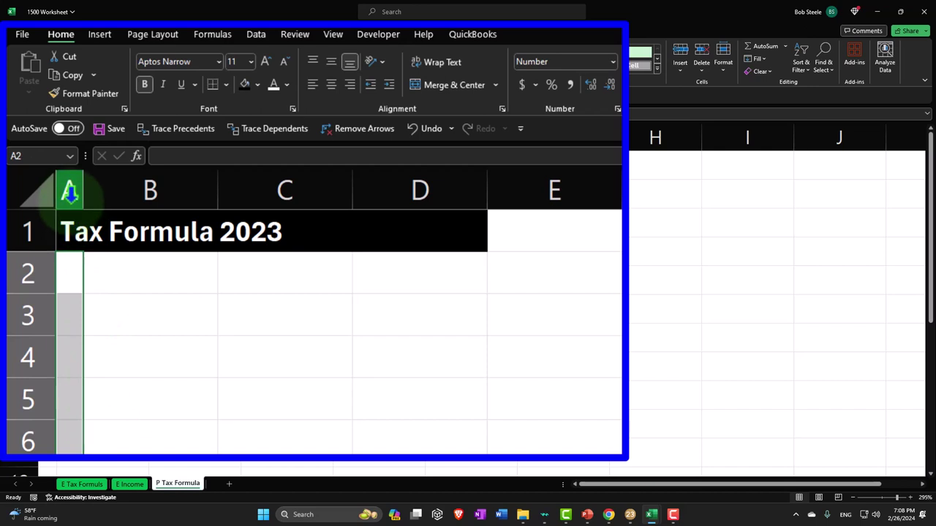
click(110, 273)
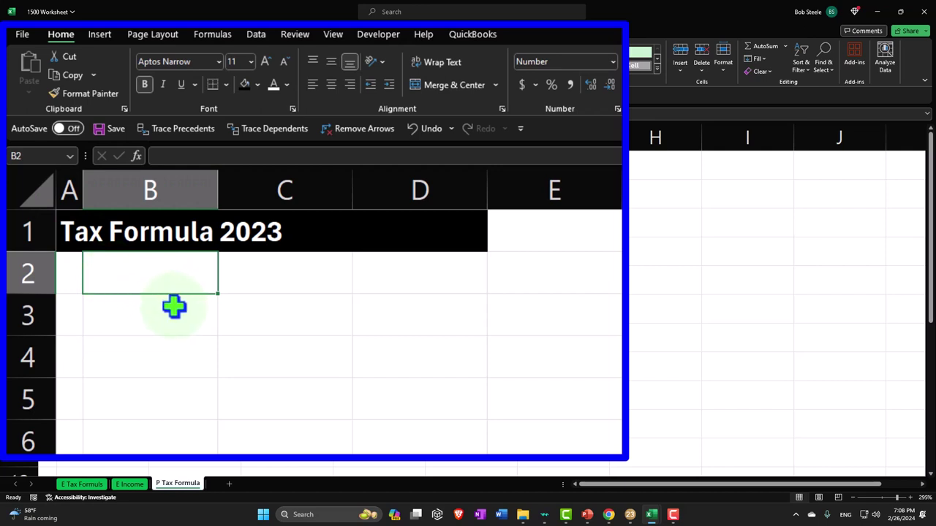
- Enter the label 'Income' in cell B2
text(Income)
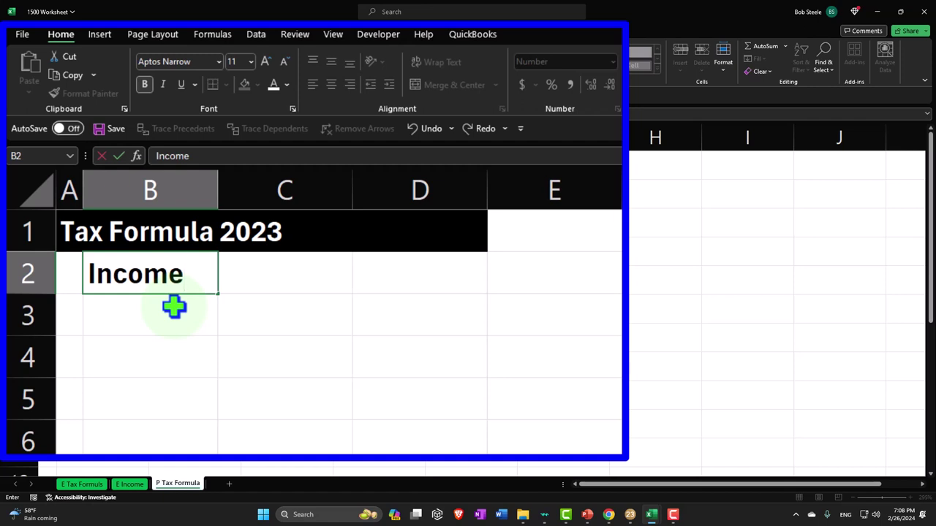
key(Tab)
key(Tab)
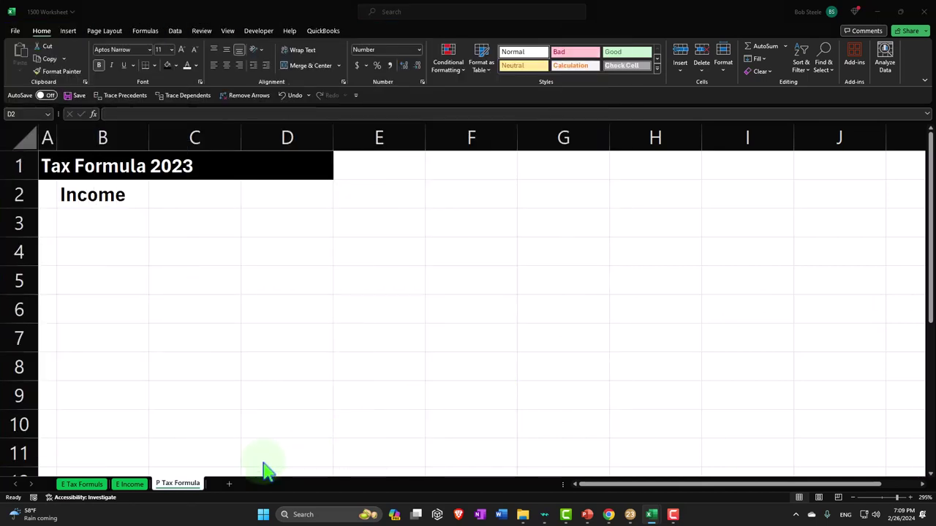
- Add a new worksheet and rename it 'P Income'
click(229, 485)
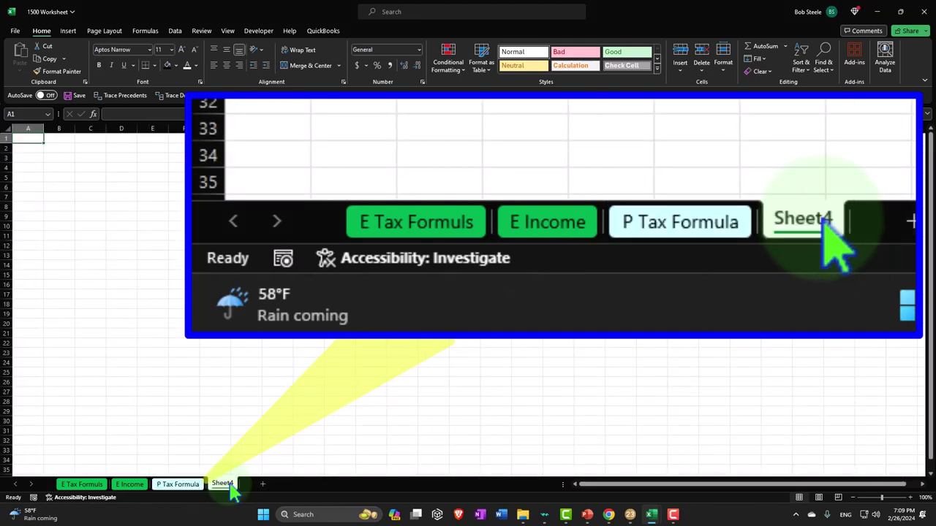
double_click(229, 486)
text(P)
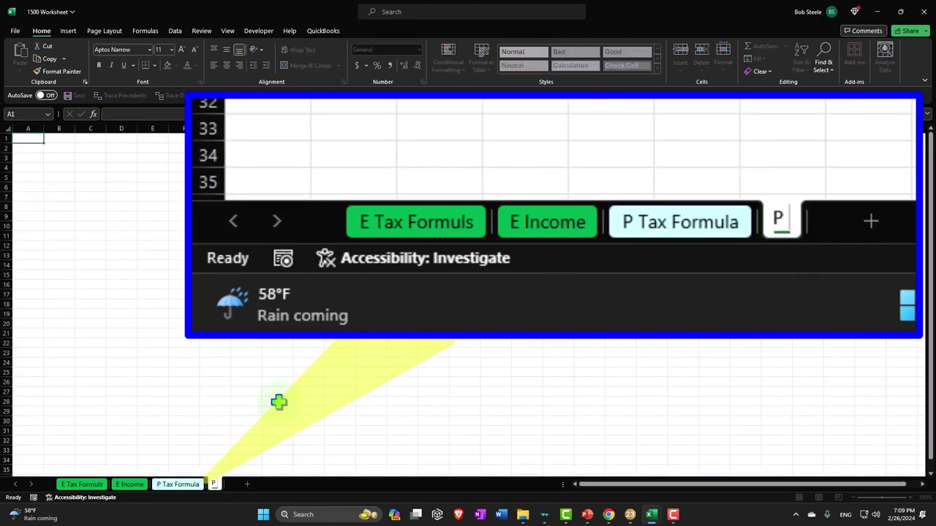
text( Income)
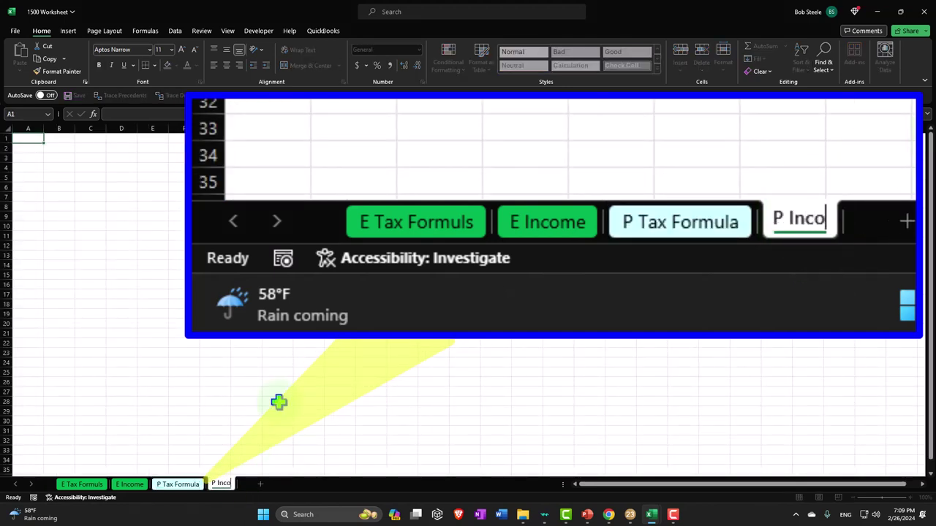
click(278, 401)
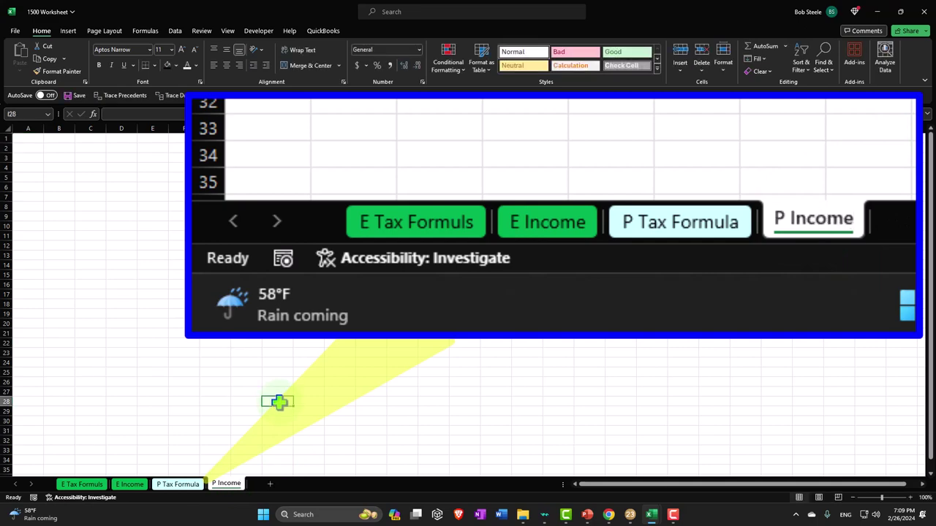
- Set the P Income tab colour to light cyan
right_click(233, 485)
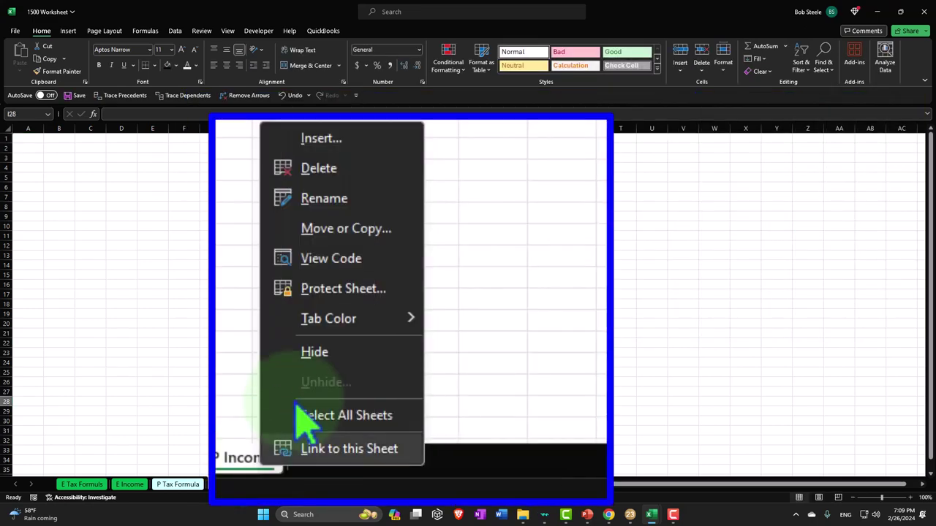
mouse_move(346, 328)
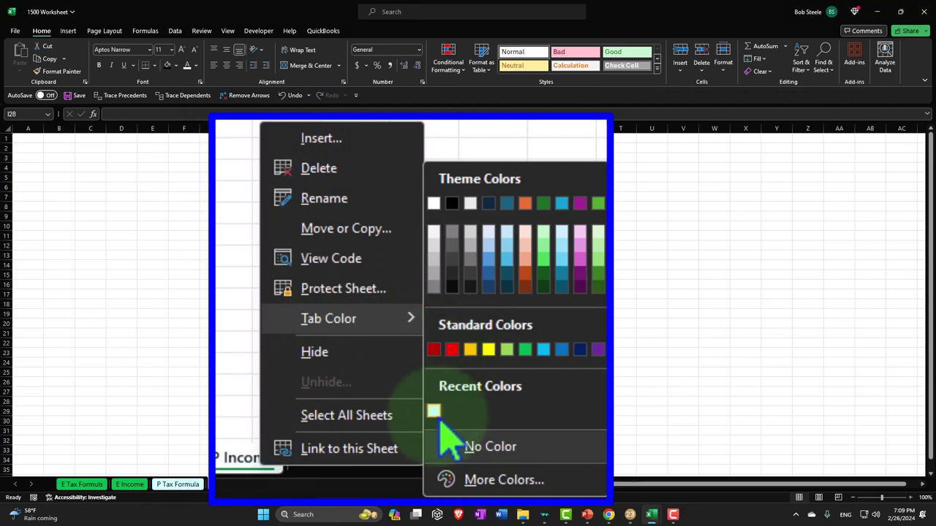
click(483, 477)
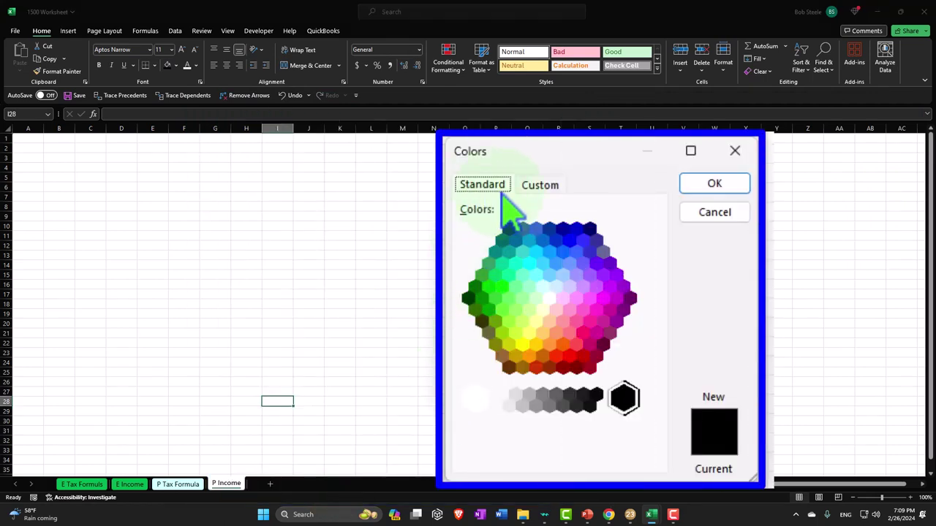
click(544, 287)
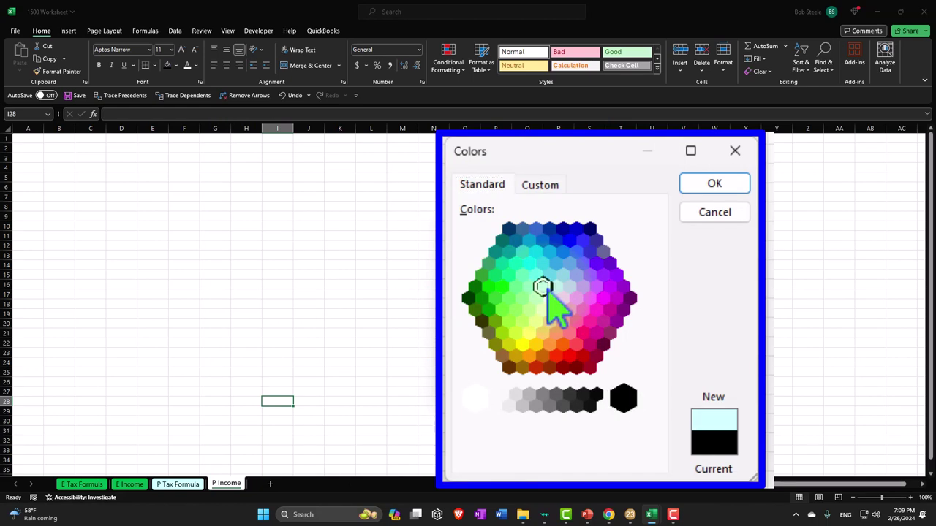
click(691, 189)
ctrl+scroll(452, 270, up, 3)
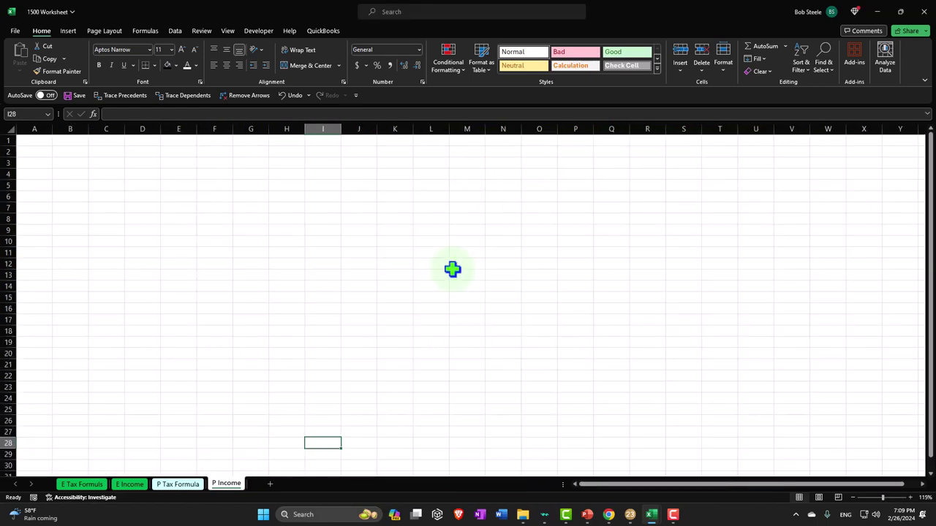
- Enter the heading 'W-2:' in cell A1 of P Income
ctrl+scroll(452, 269, up, 5)
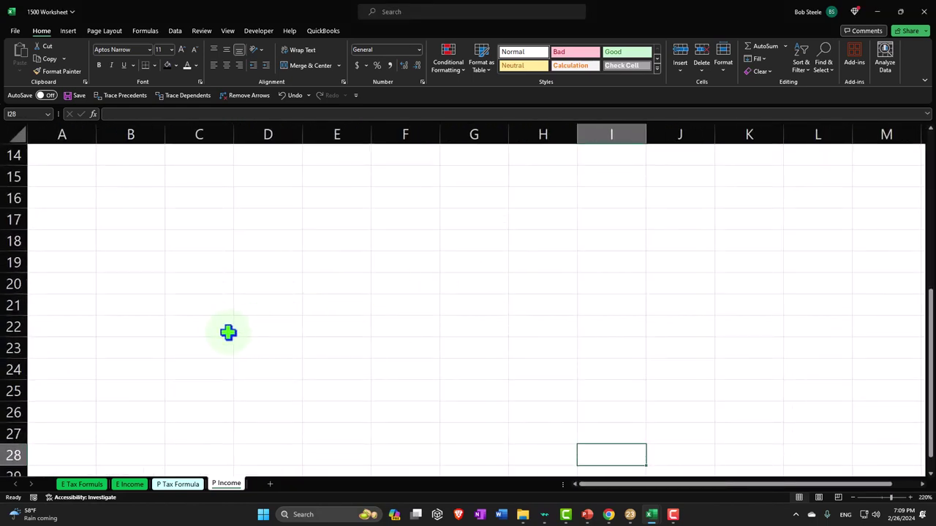
scroll(227, 333, up, 4)
ctrl+scroll(225, 330, up, 1)
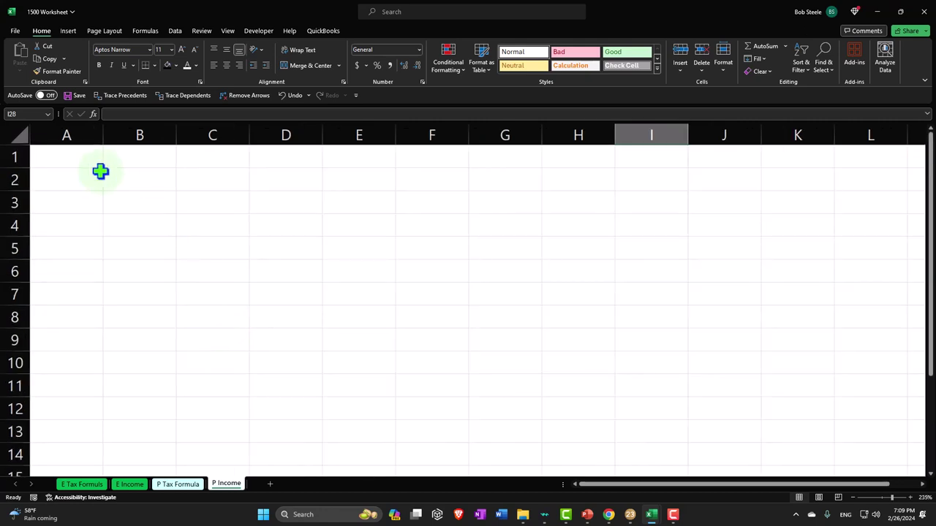
click(77, 158)
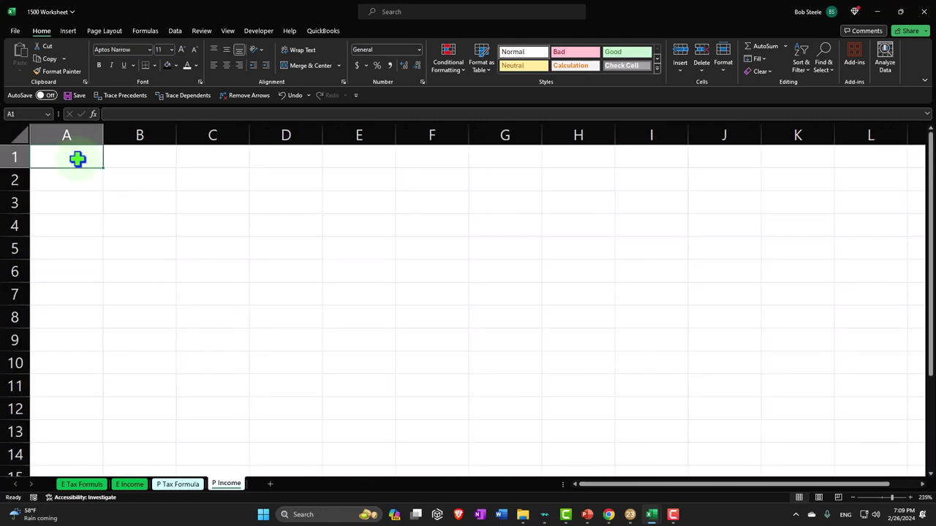
text(W-)
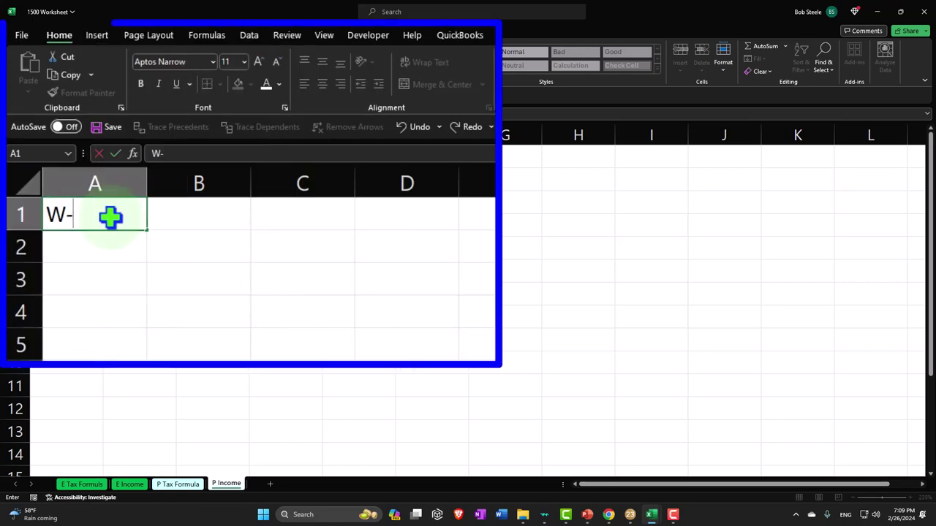
text(2:)
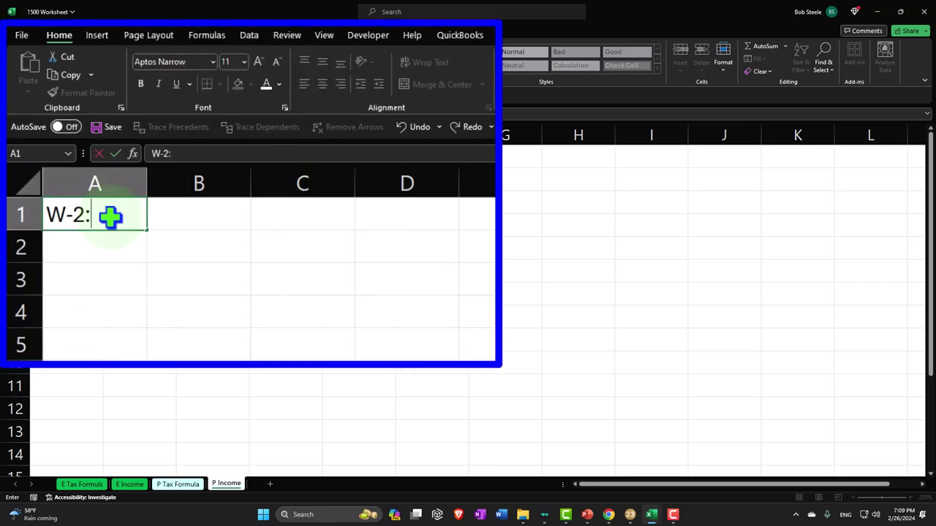
key(Return)
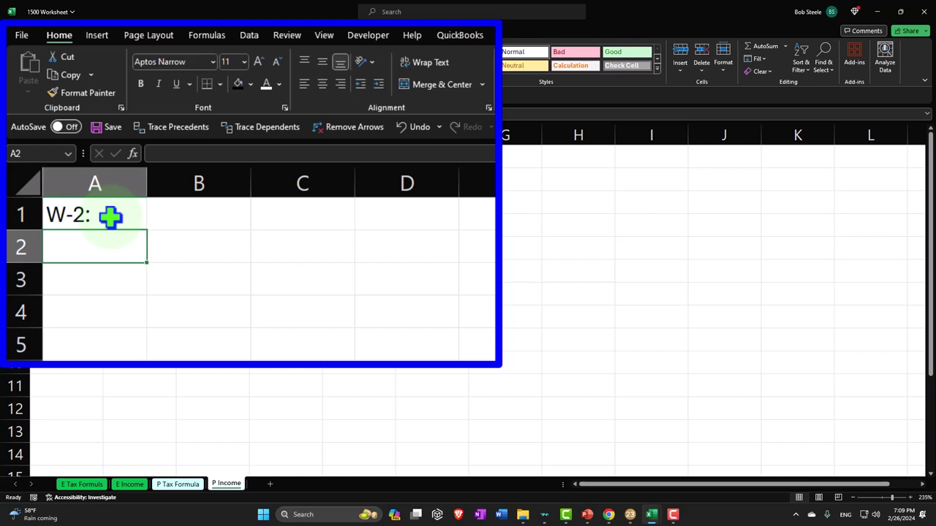
- Format all P Income cells as Currency with symbol None, 0 decimals and red (1,234) negatives
click(26, 184)
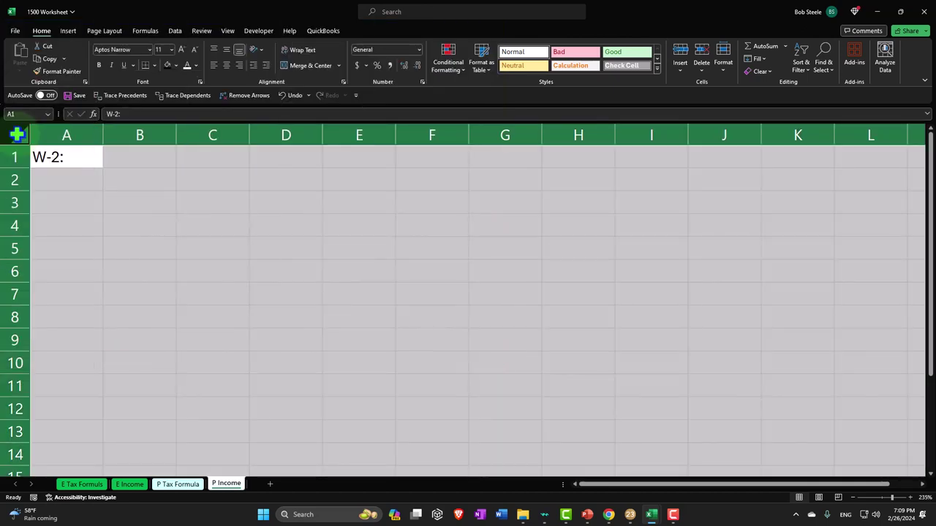
right_click(229, 222)
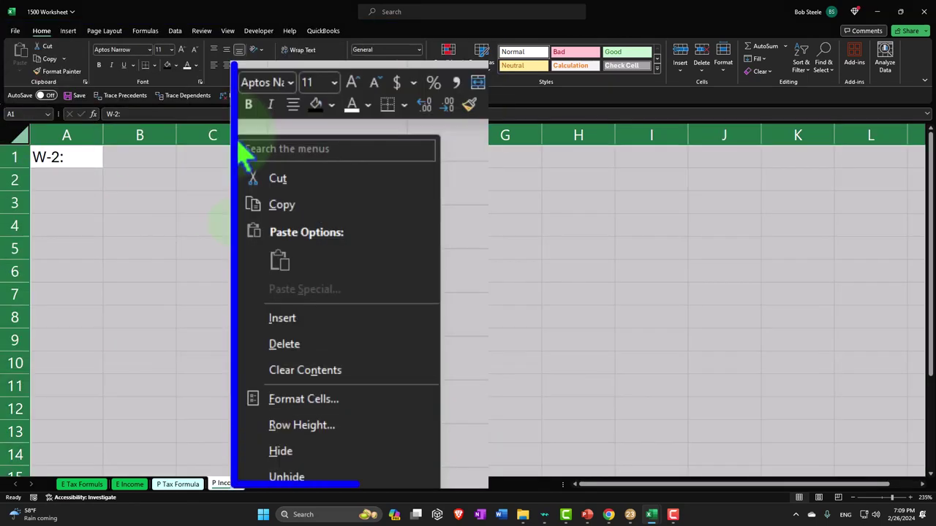
click(300, 399)
click(184, 206)
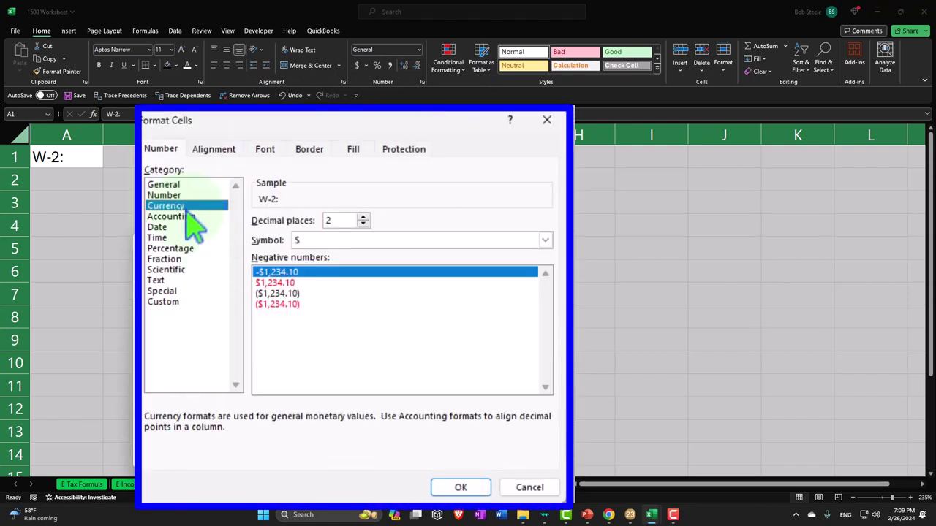
click(292, 304)
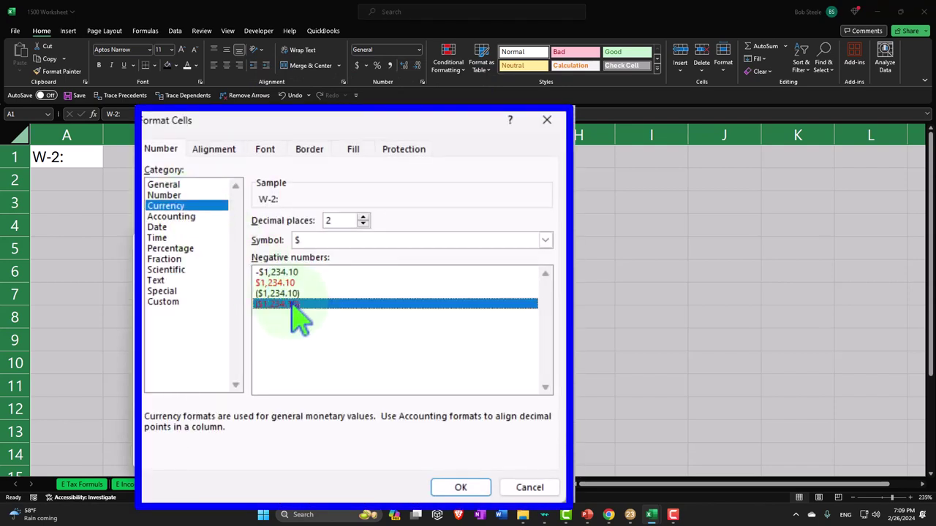
click(414, 244)
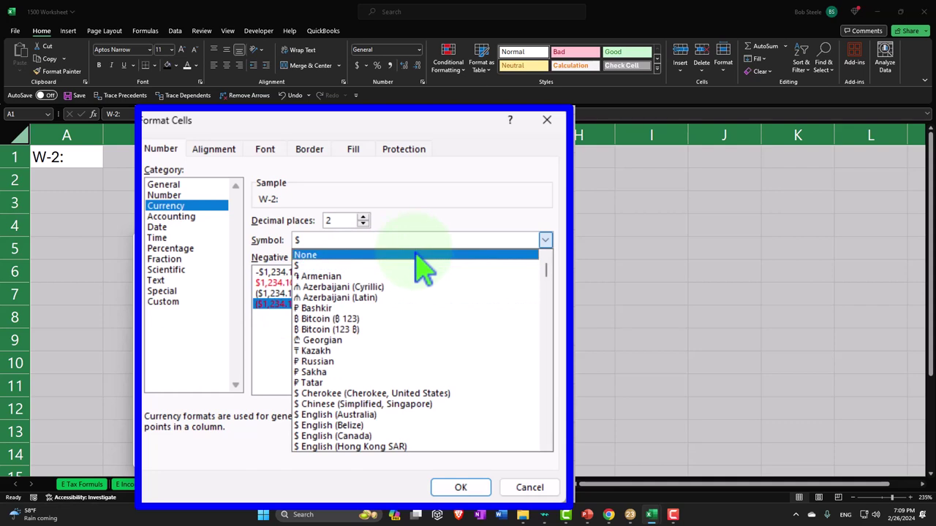
click(414, 255)
click(363, 224)
click(363, 223)
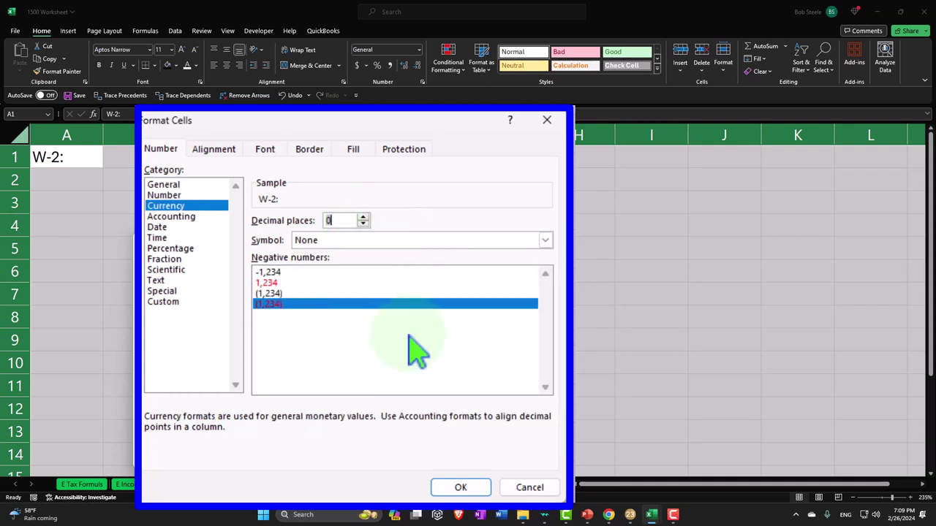
click(461, 488)
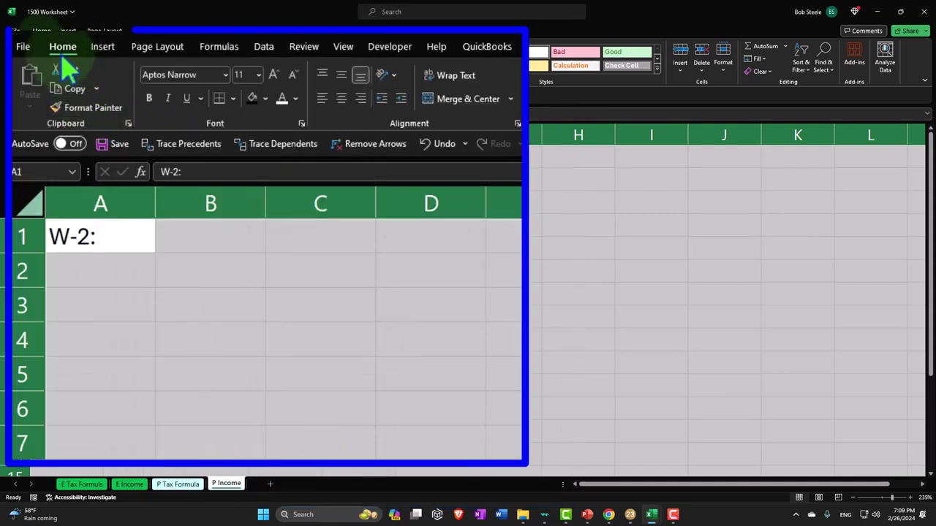
- Make all text on the P Income sheet bold
click(148, 97)
drag(192, 282, 201, 307)
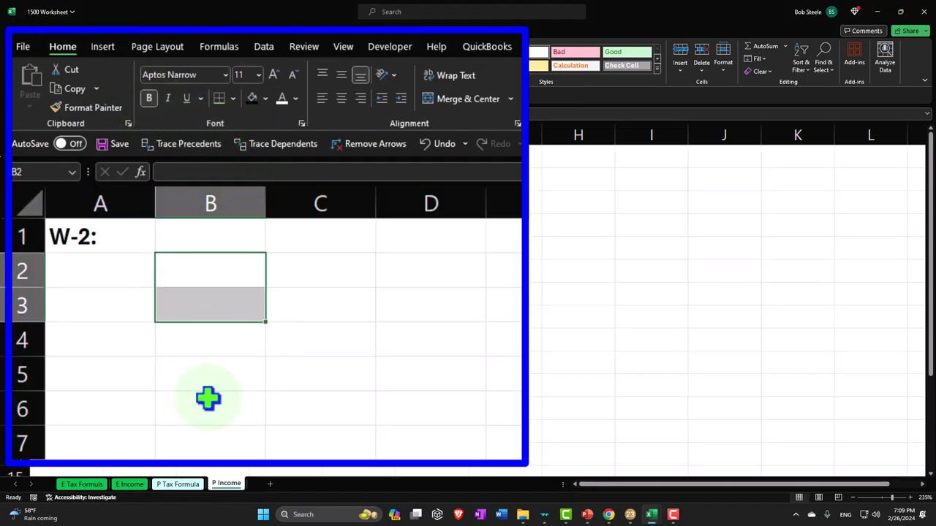
scroll(208, 398, up, 5)
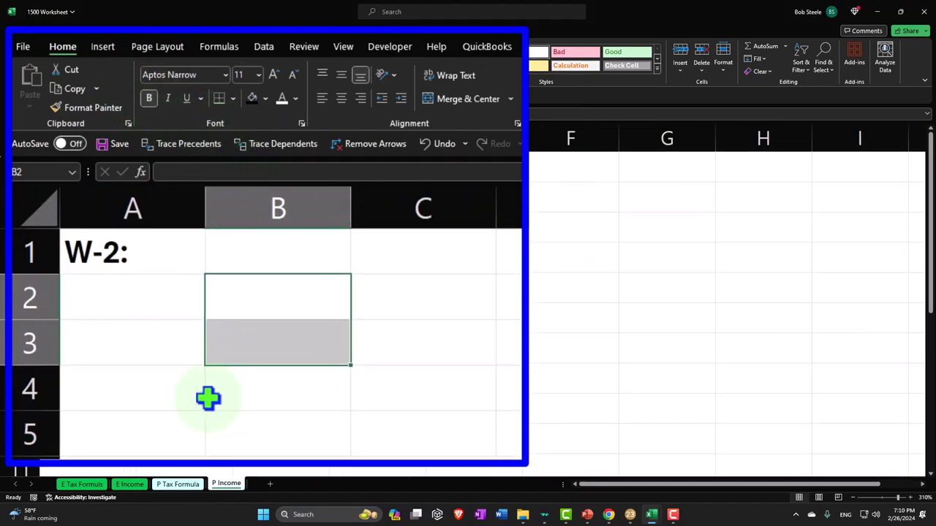
click(228, 455)
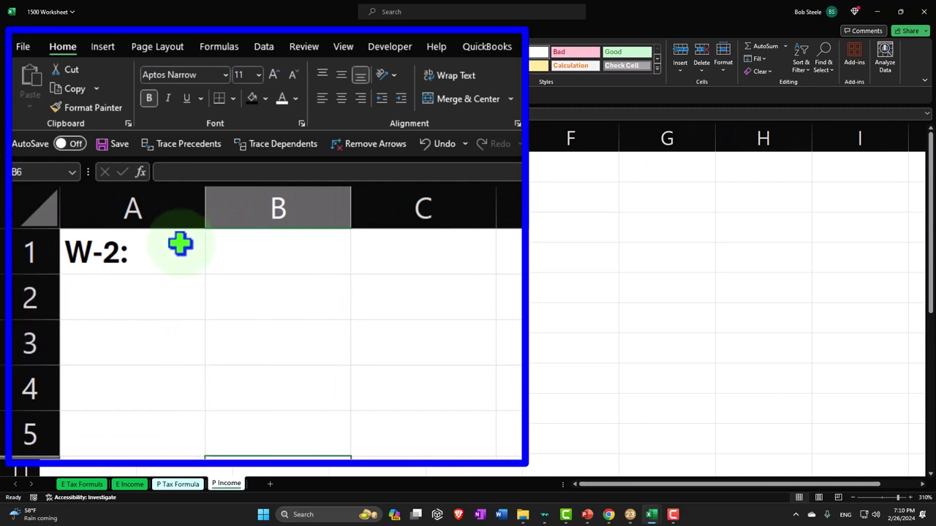
- Give the W-2: heading in A1:B1 a black fill with white text and widen column A to 16.43
drag(180, 245, 216, 243)
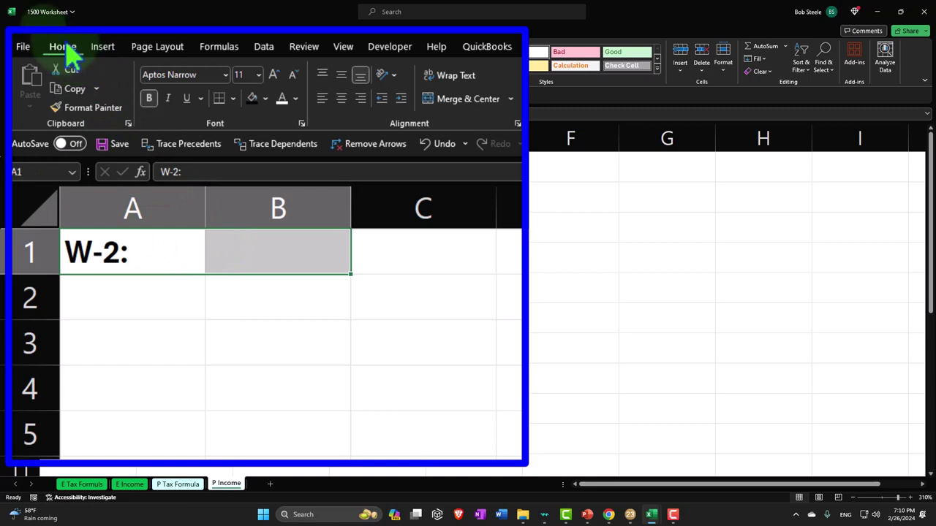
click(253, 100)
click(282, 99)
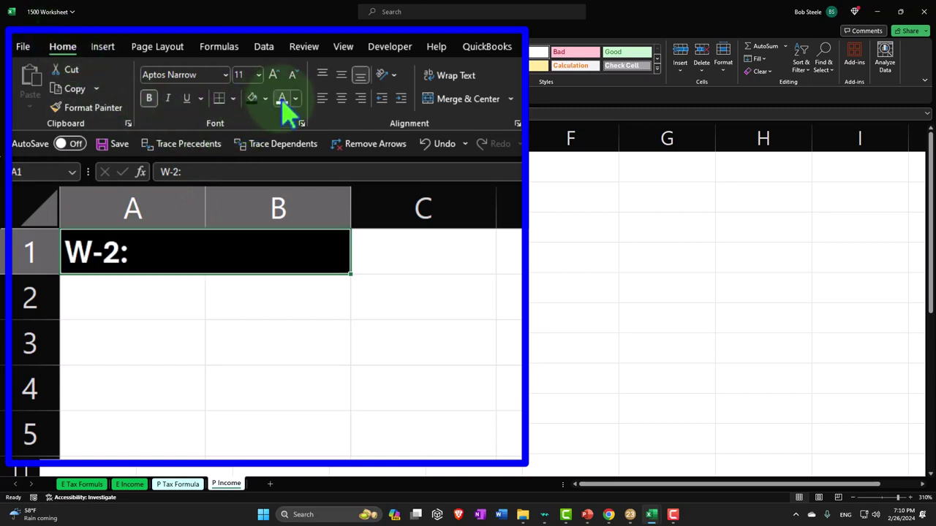
click(257, 317)
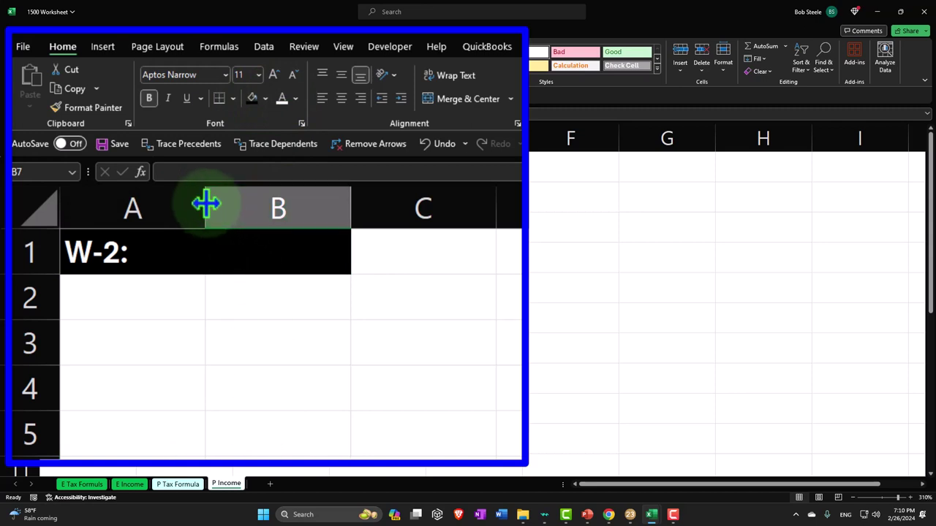
drag(206, 204, 341, 191)
click(199, 297)
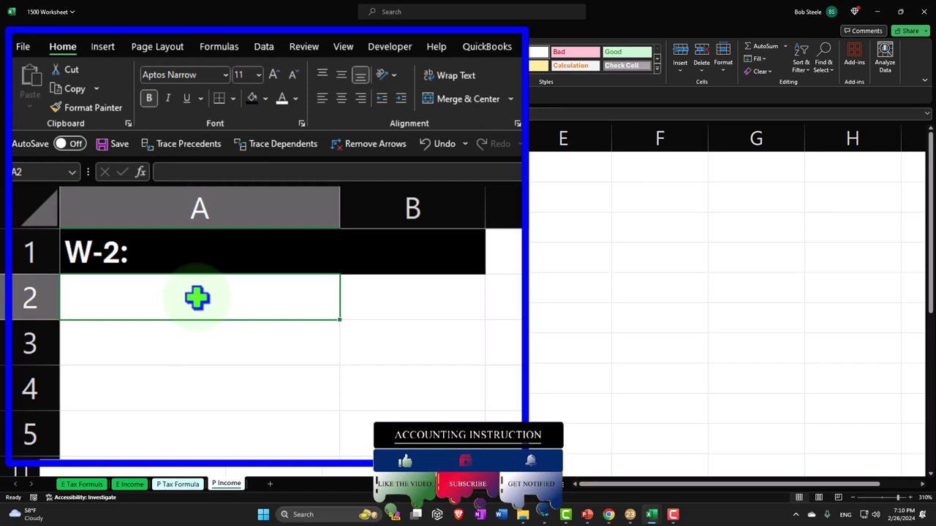
- Enter Job 1 in A2 with wages of 100000 in B2
text(Job 1)
key(Tab)
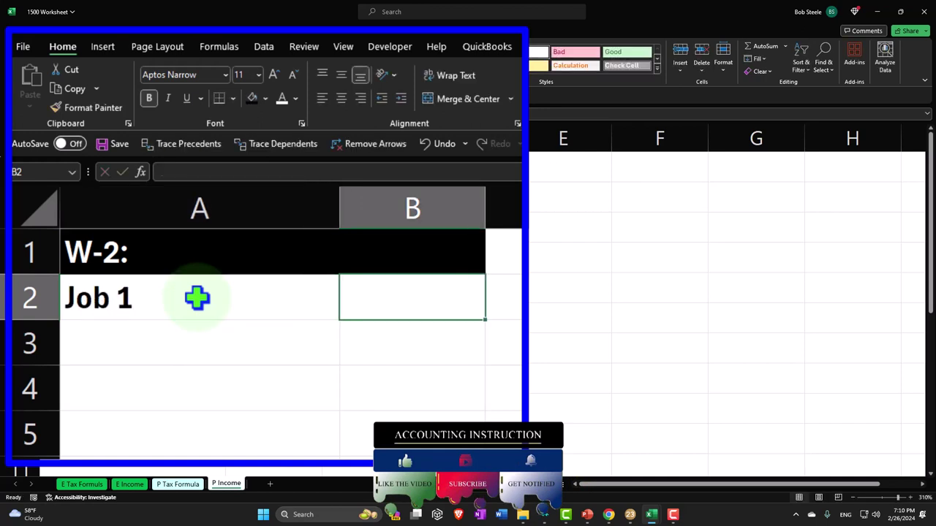
text(100000)
key(Return)
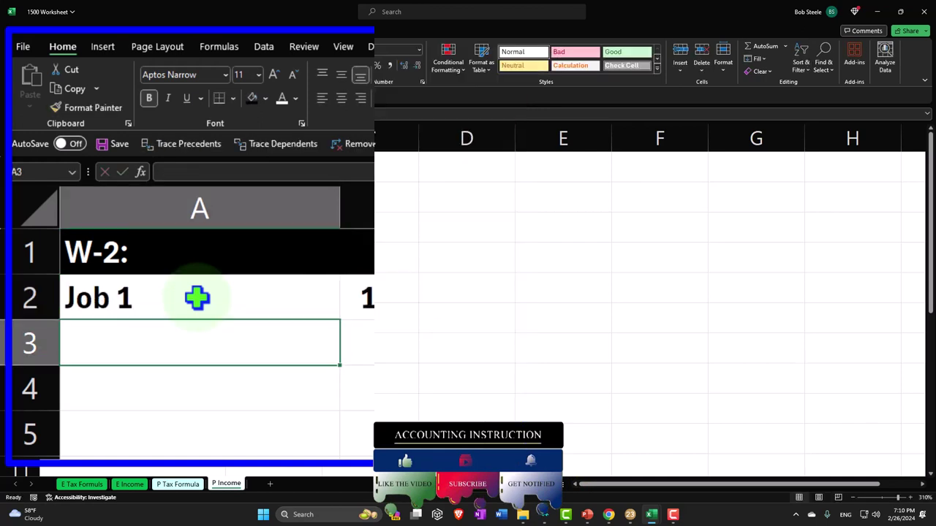
- Add the label 'Total W-2 Income' in cell A9
key(Down)
key(Down)
key(Down)
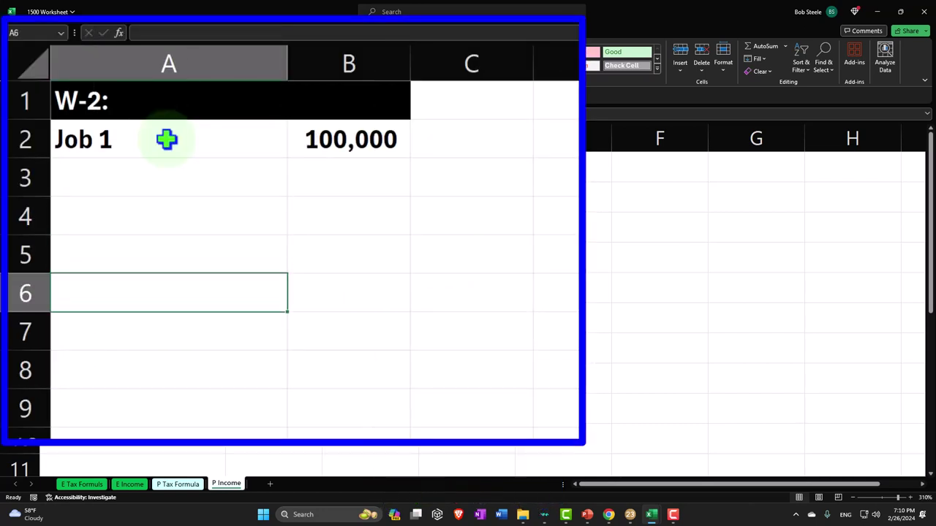
key(Up)
key(Up)
key(Up)
key(Up)
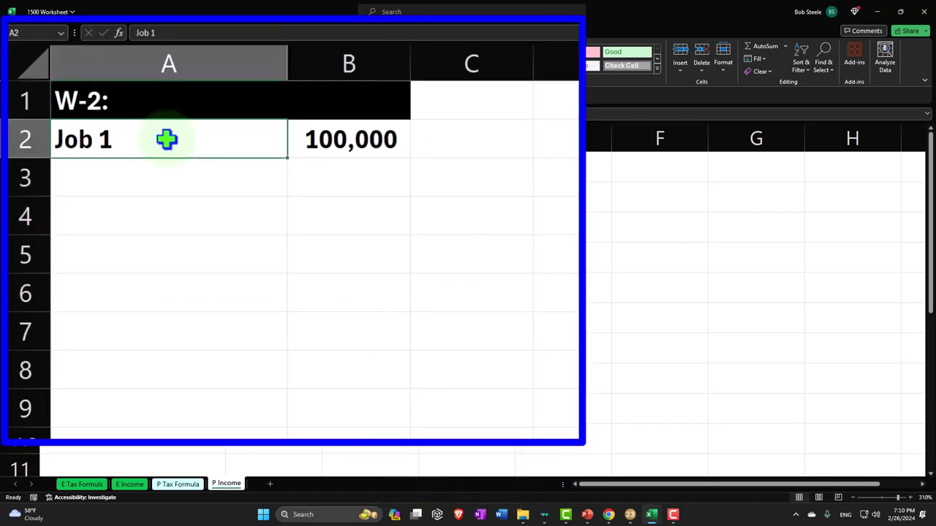
key(Down)
key(Down)
key(Down)
key(Down)
key(Down)
key(Down)
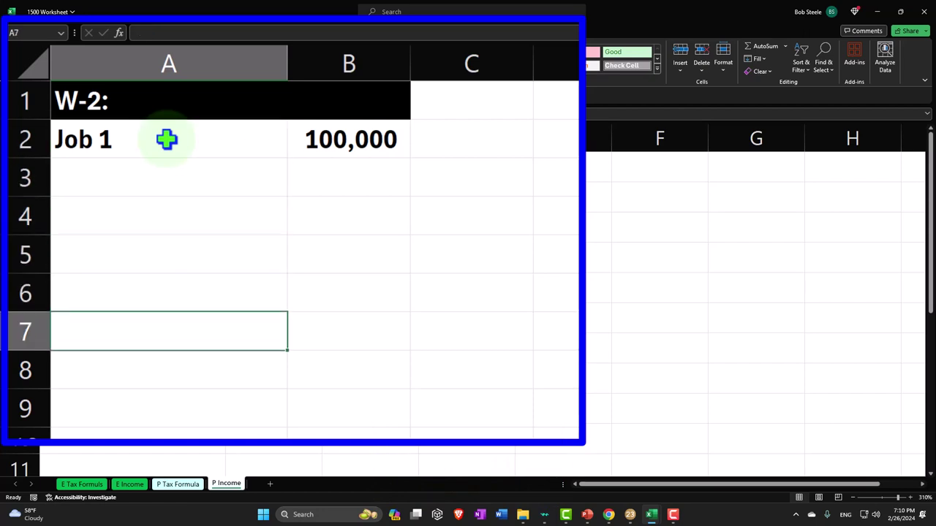
key(Down)
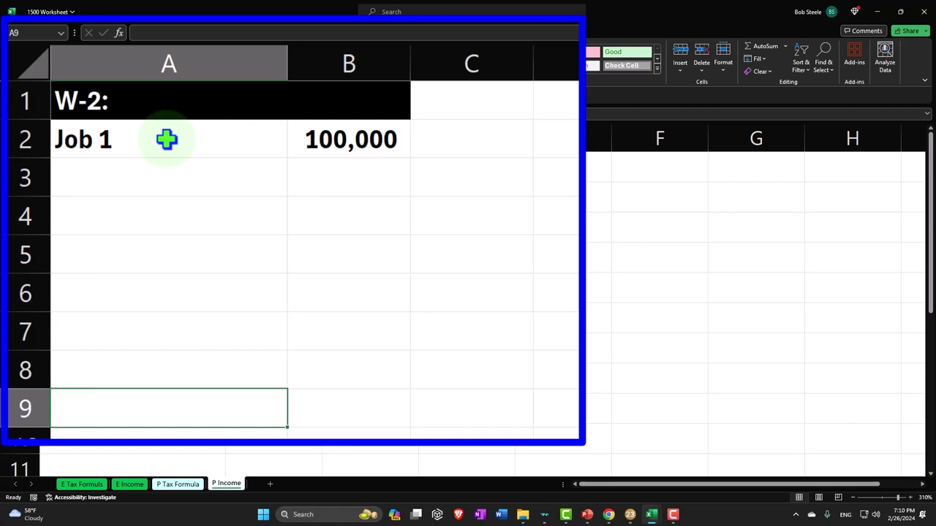
text(Total)
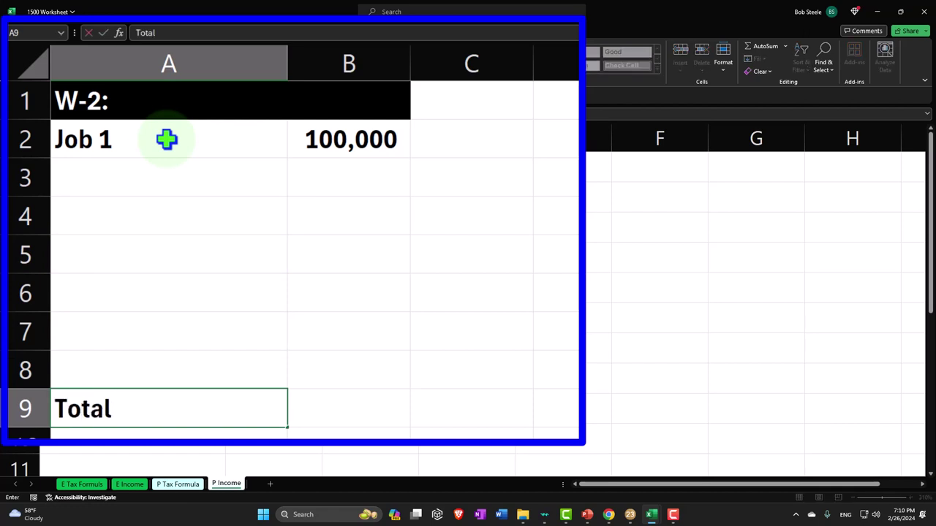
text( W-2 inco)
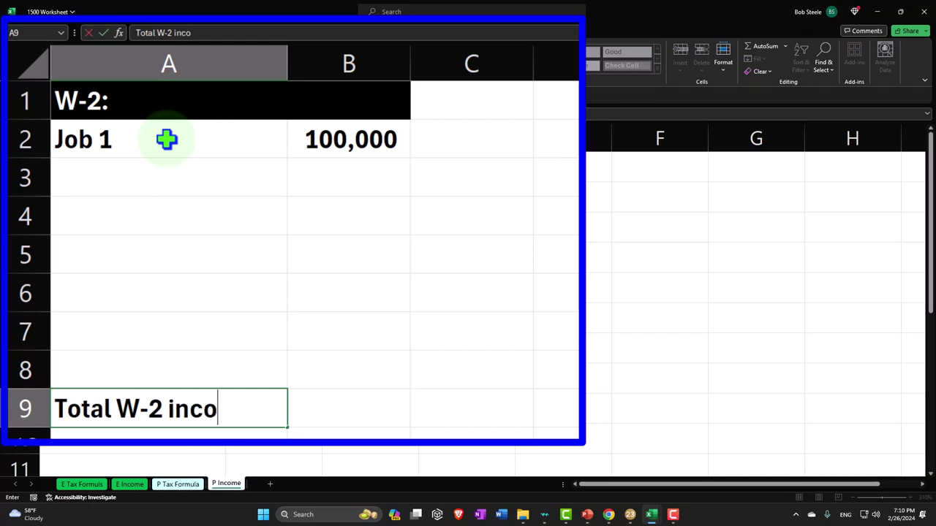
key(BackSpace)
key(BackSpace)
key(BackSpace)
key(BackSpace)
text(Income)
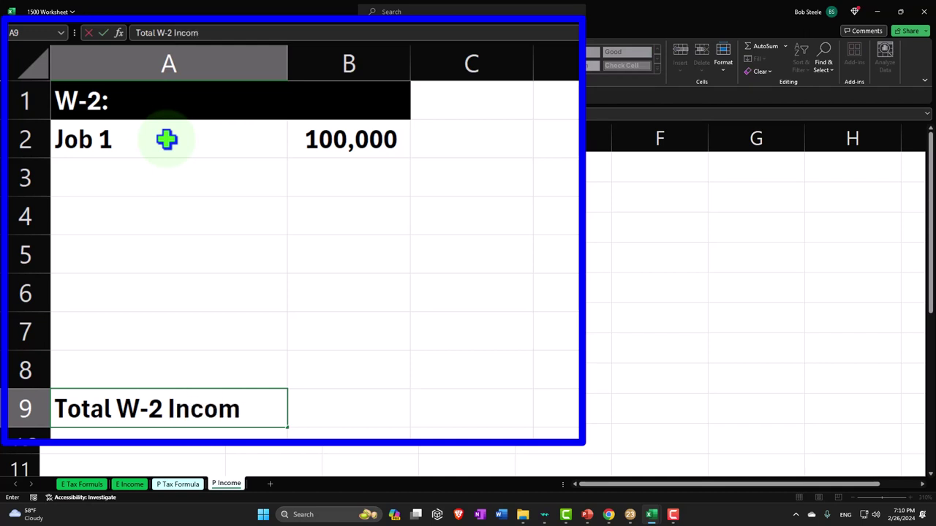
key(Tab)
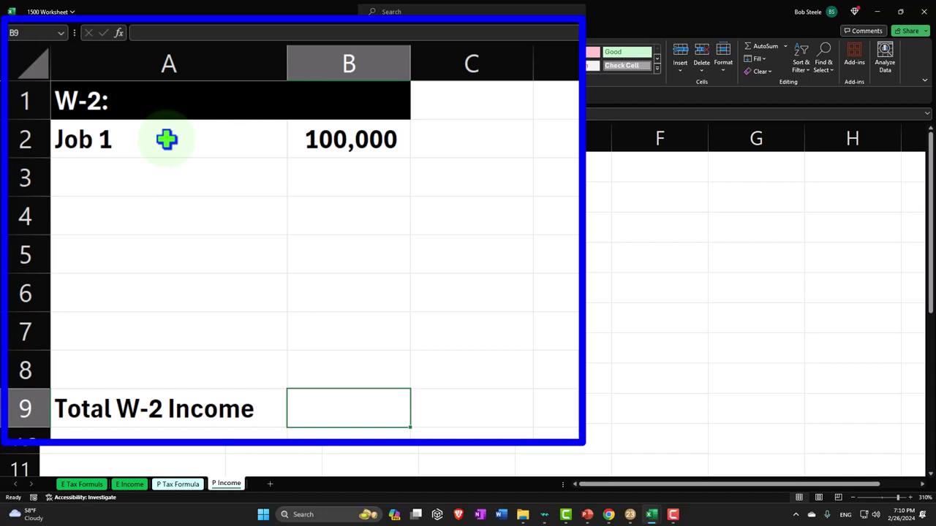
- Put =SUM(B2:B8) in C9 so the W-2 total shows 100,000
key(Right)
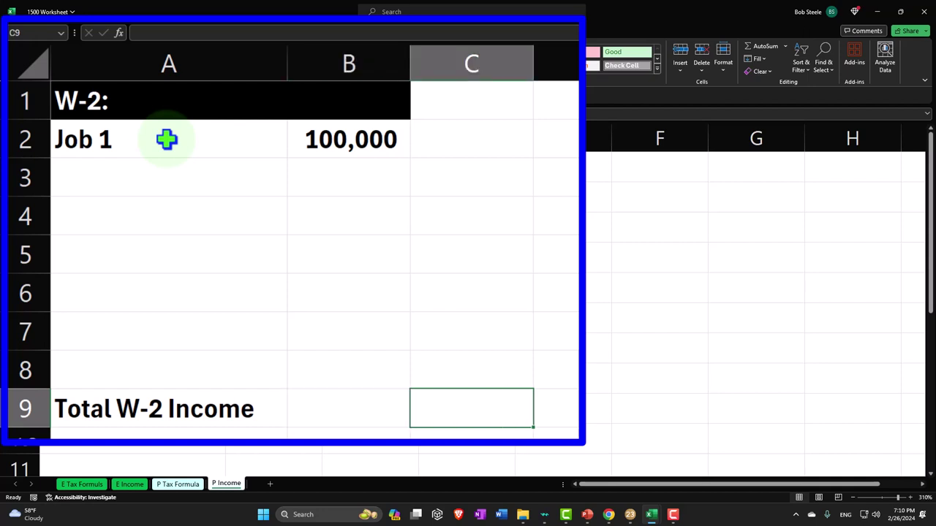
text(=sum()
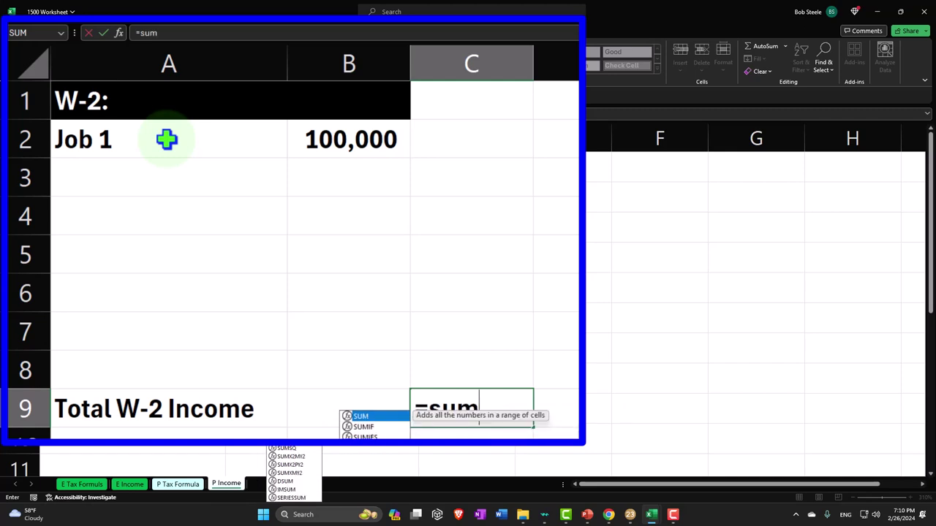
key(Left)
key(Up)
key(shift+Up)
key(shift+Up)
key(shift+Up)
key(shift+Up)
key(shift+Up)
key(shift+Up)
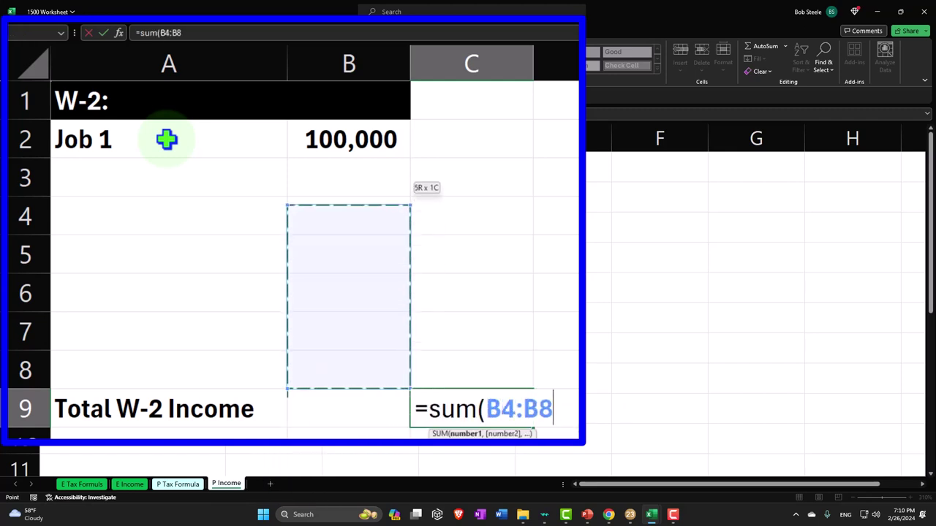
key(Return)
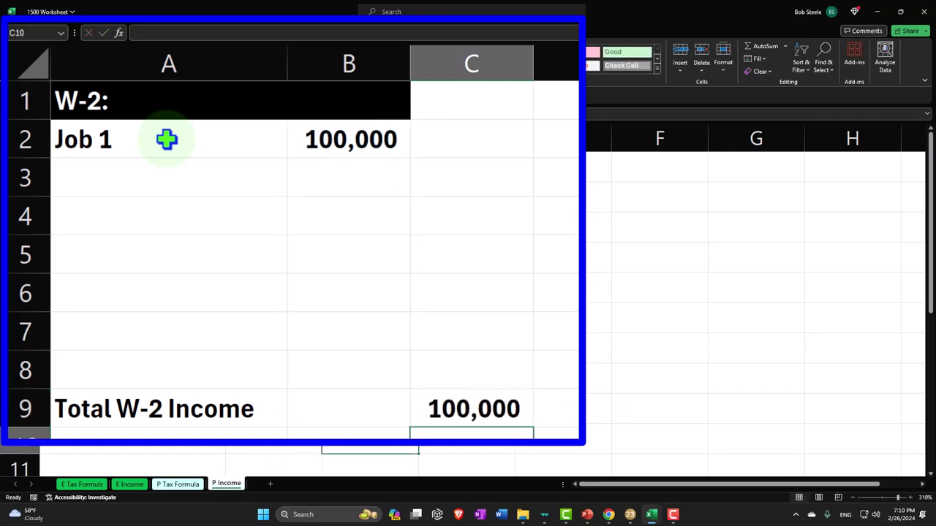
drag(96, 136, 344, 380)
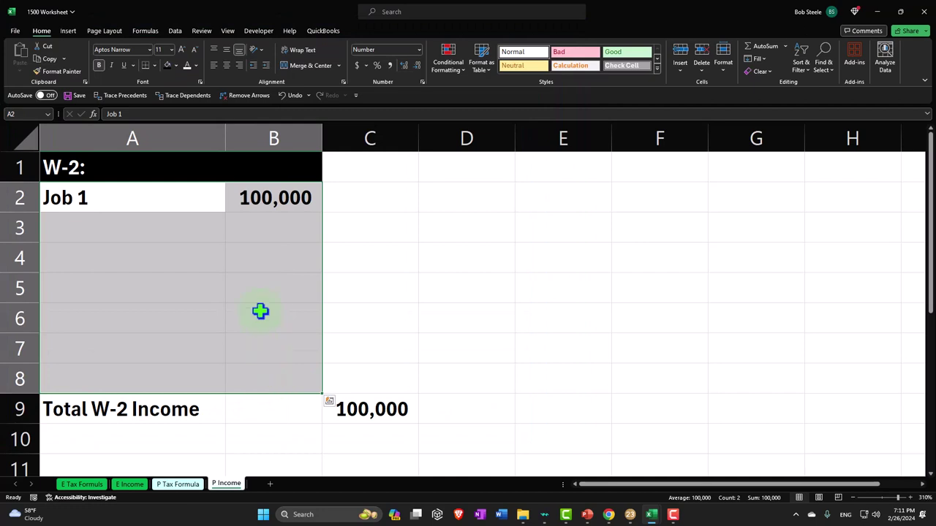
- Format A2:B8 as whole numbers with a thousands separator
right_click(244, 247)
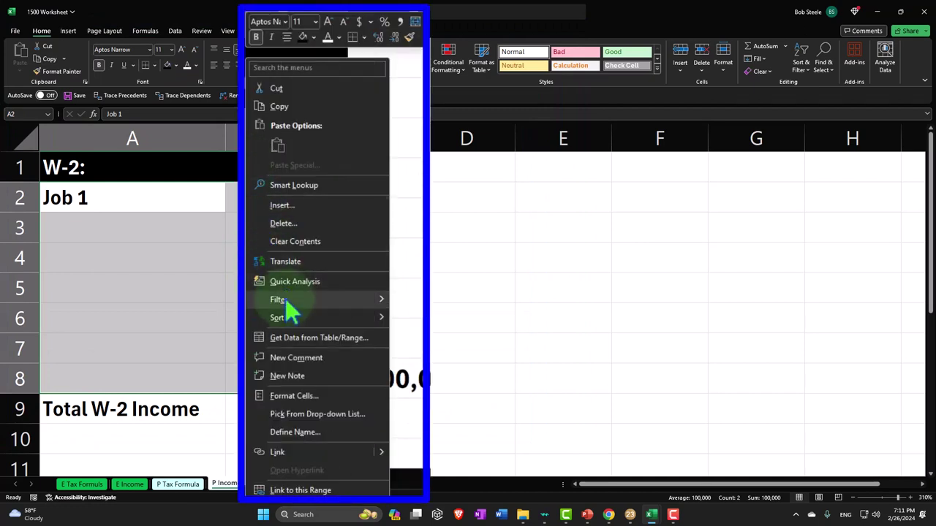
click(296, 395)
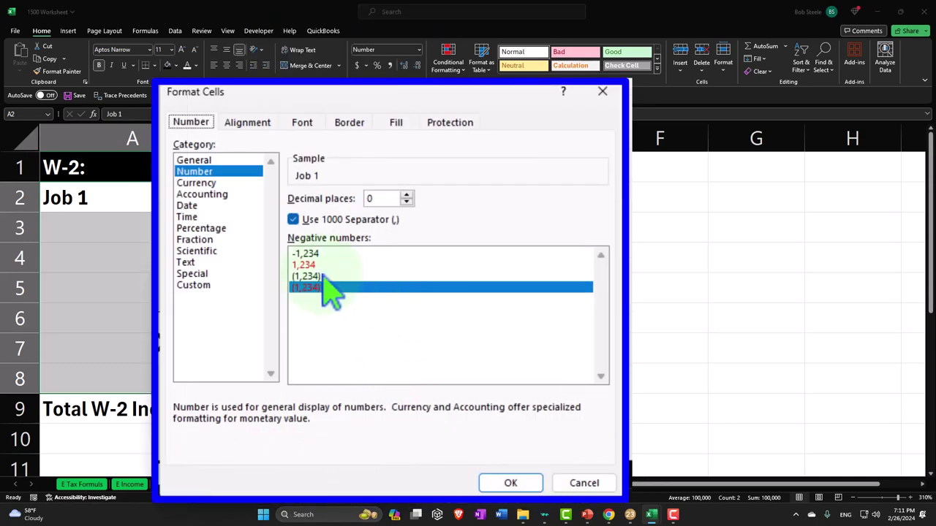
click(603, 95)
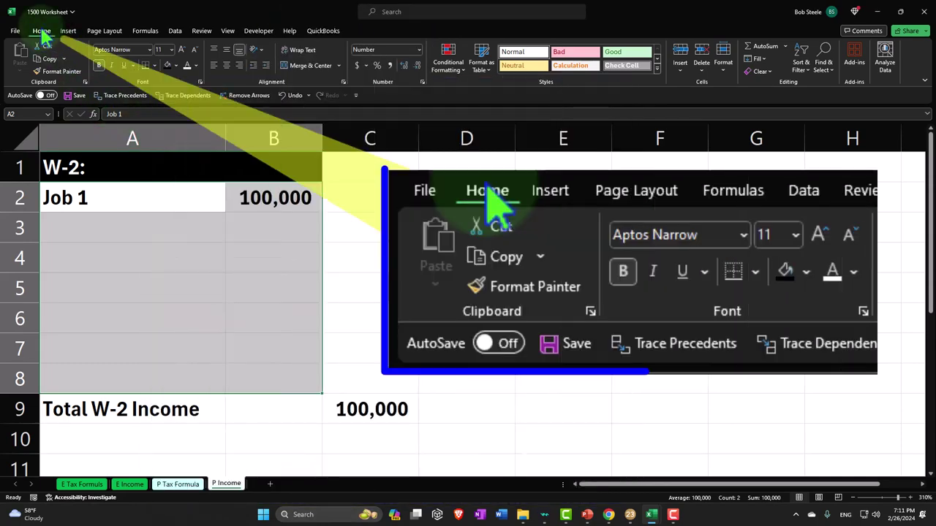
- Shade A2:B8 light cyan and put borders around every cell
click(176, 65)
click(167, 185)
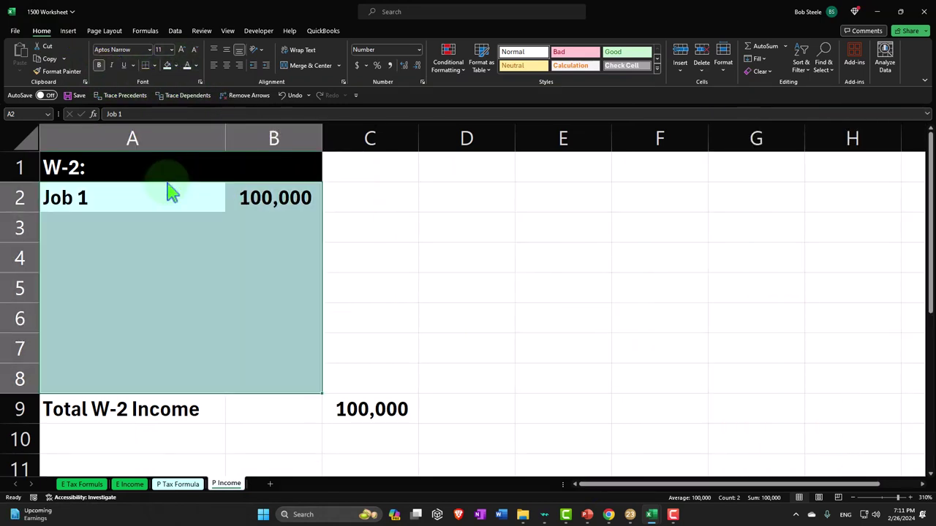
click(153, 66)
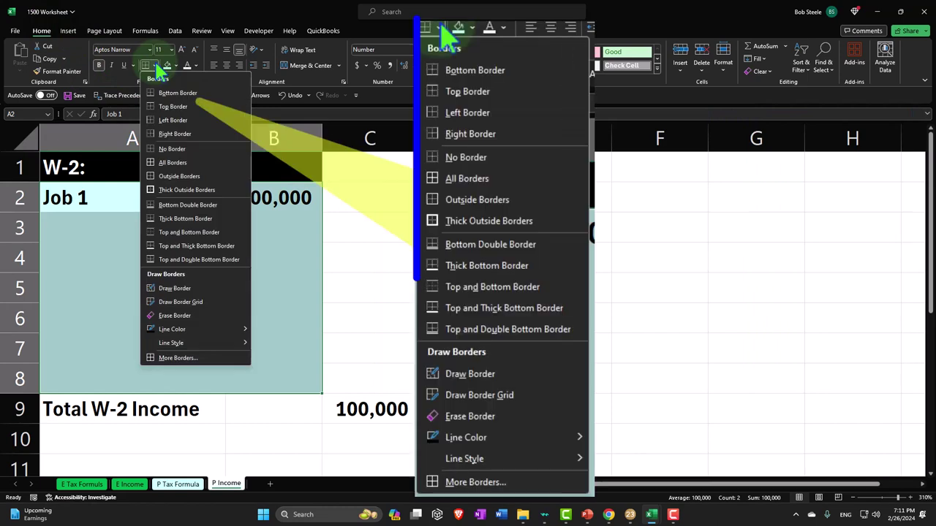
click(173, 163)
click(234, 337)
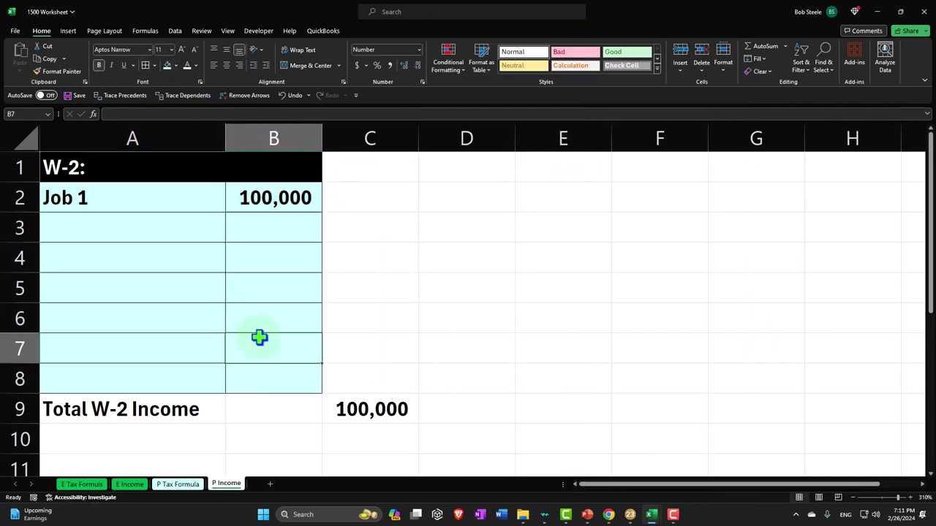
click(344, 402)
scroll(334, 395, down, 1)
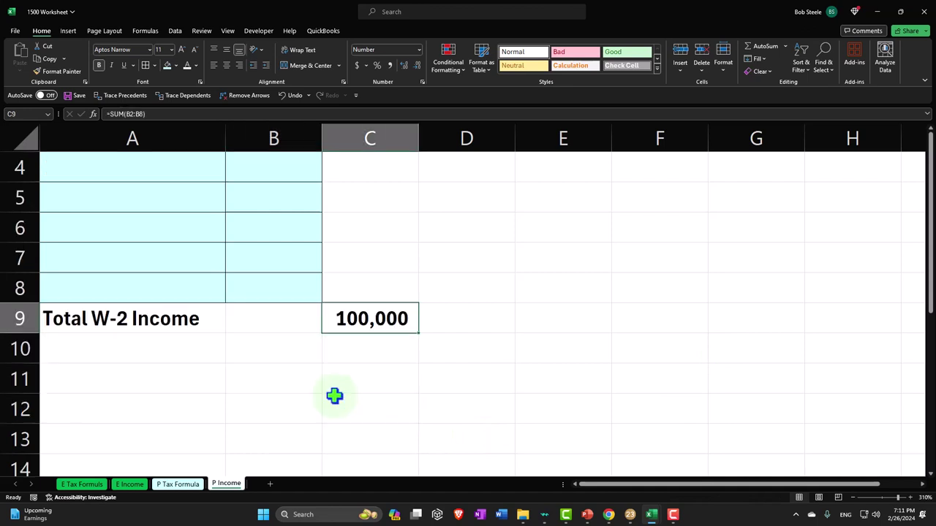
- Label A11 'Total income' and enter =SUM(C9:C10) in C11, showing 100,000
click(98, 380)
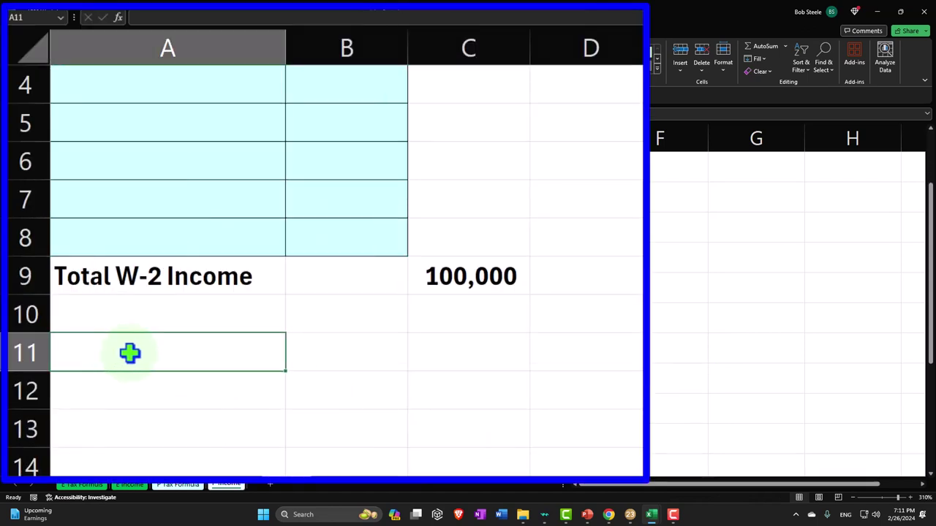
text(Total i)
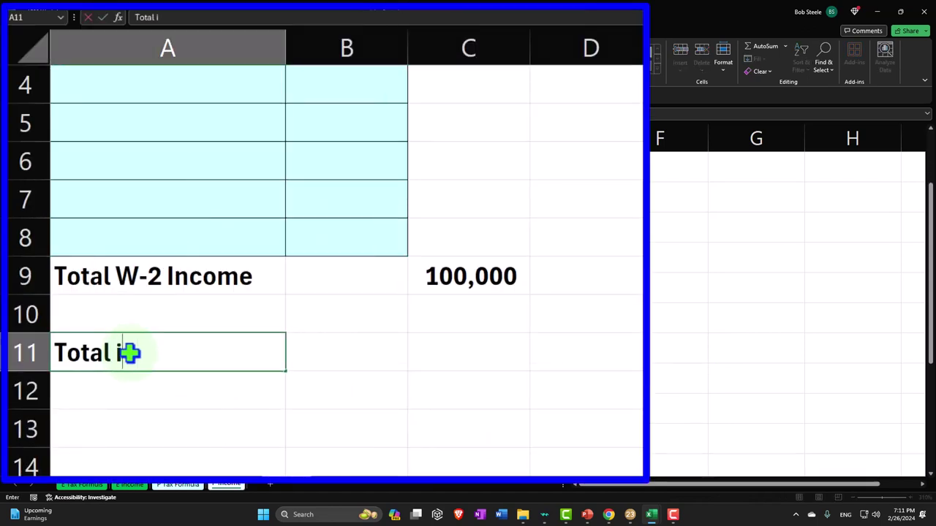
text(nco)
text(ome)
key(Tab)
key(Tab)
text(=sum()
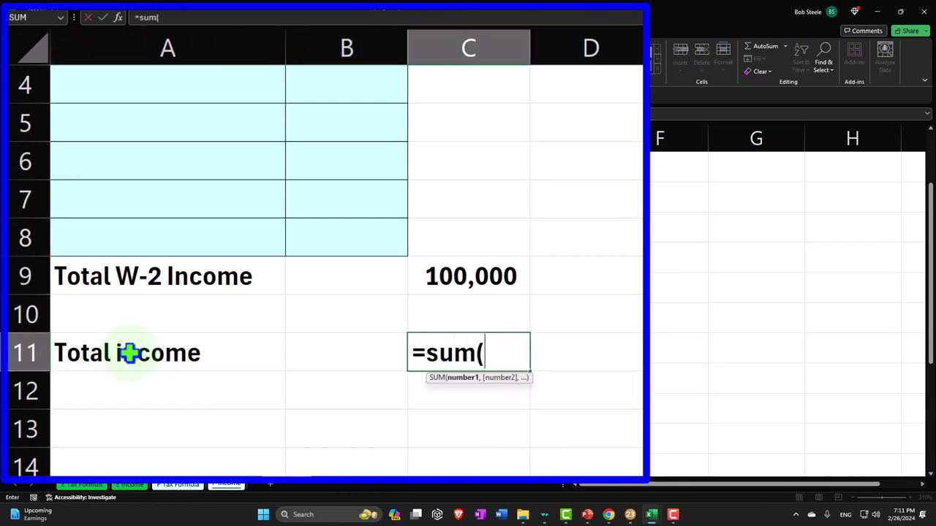
key(Up)
key(shift+Up)
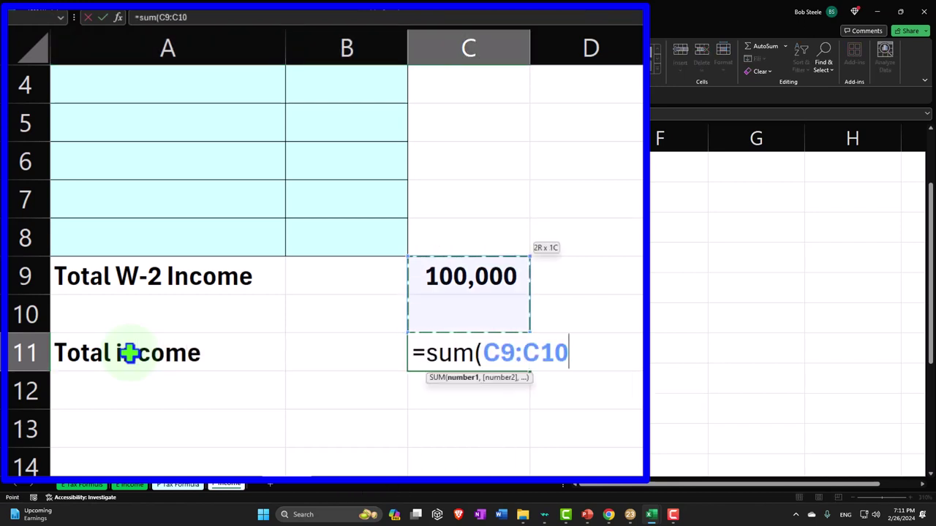
key(Return)
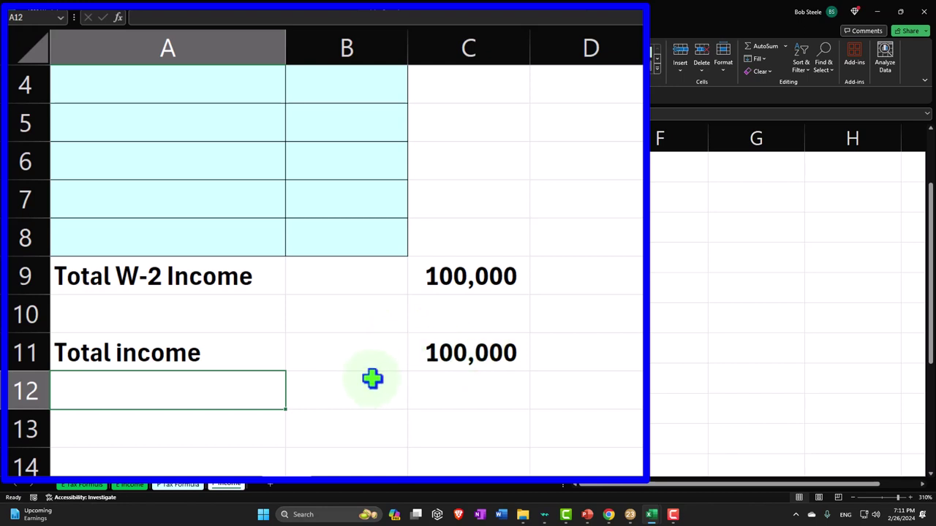
scroll(371, 377, up, 1)
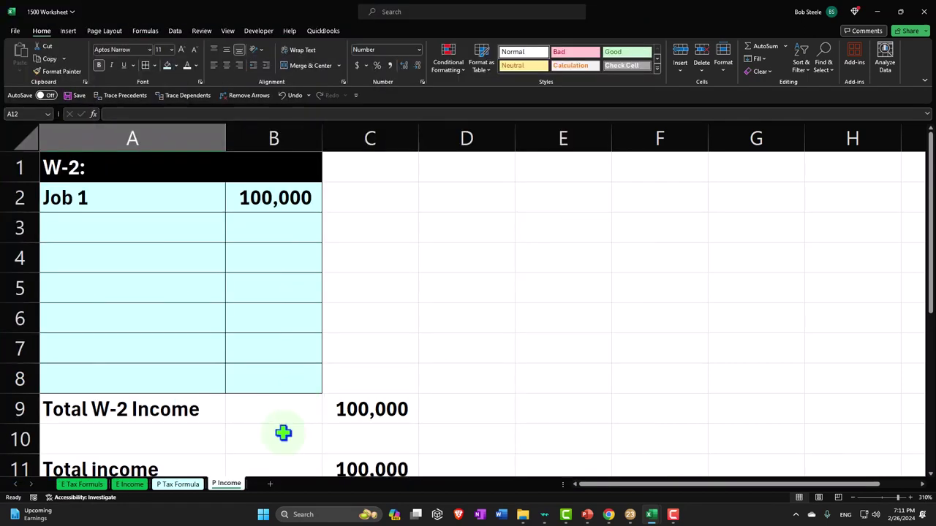
- Link D2 on the P Tax Formula sheet to P Income's C11 total, showing 100,000
click(191, 485)
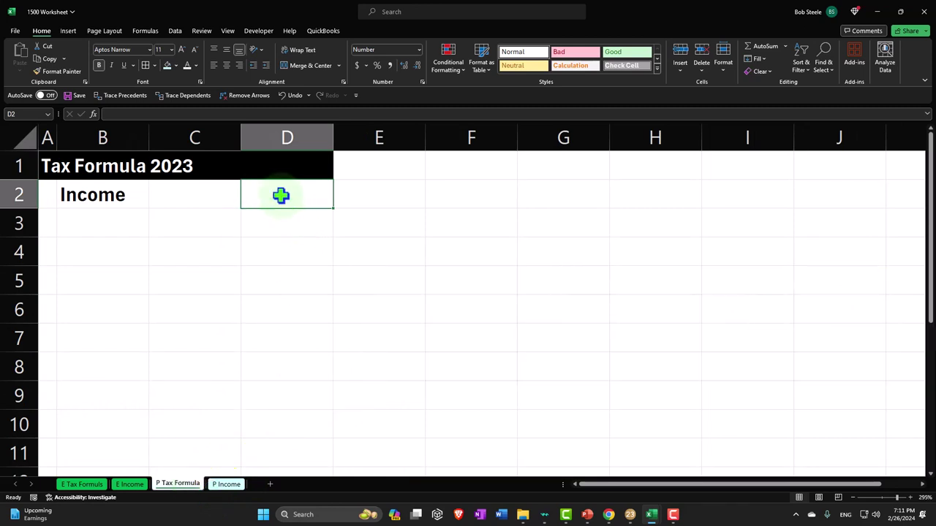
text(=)
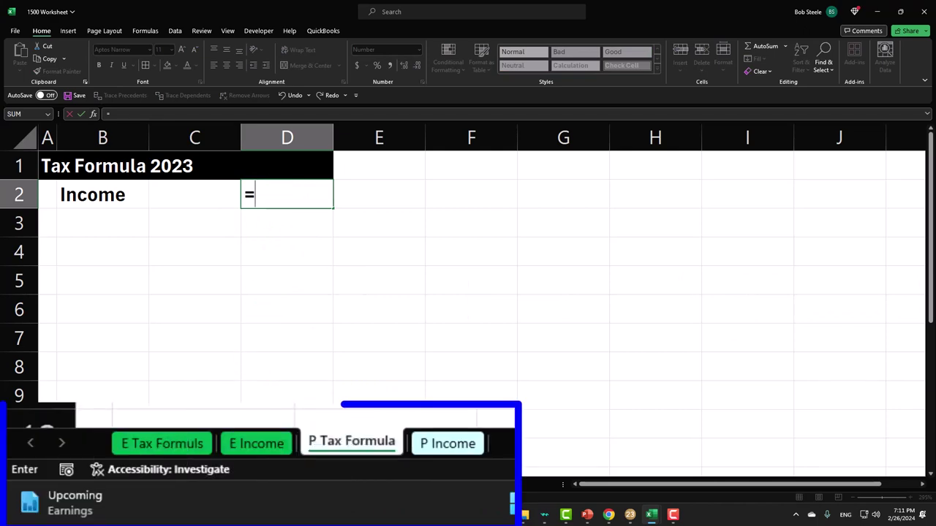
click(225, 484)
scroll(274, 357, down, 1)
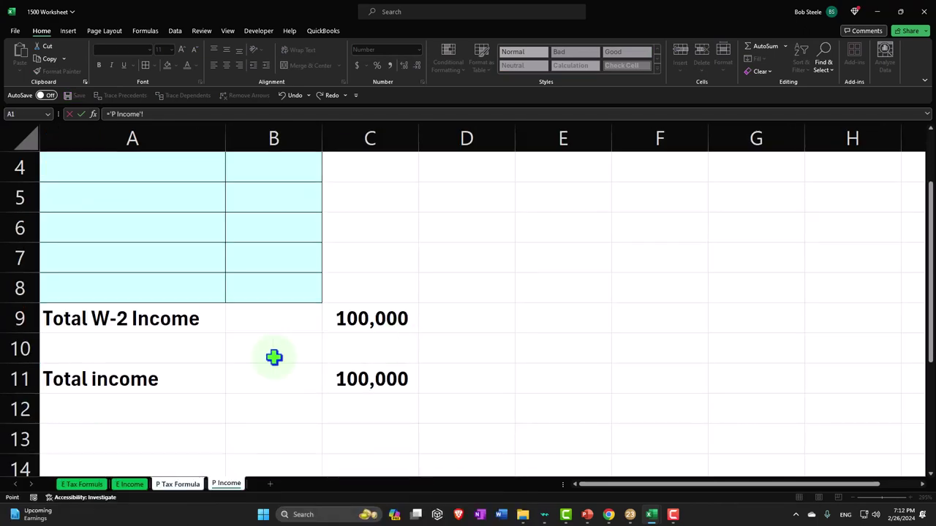
click(363, 378)
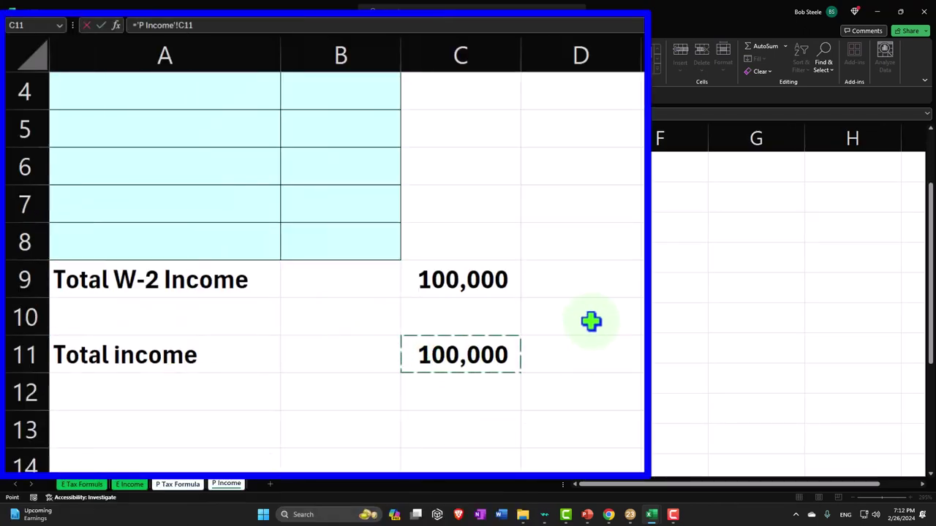
key(Return)
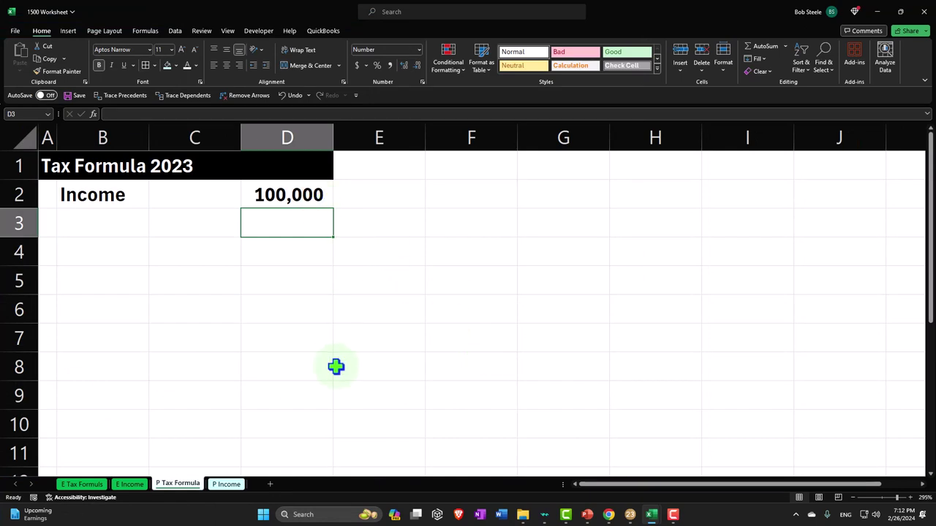
click(226, 485)
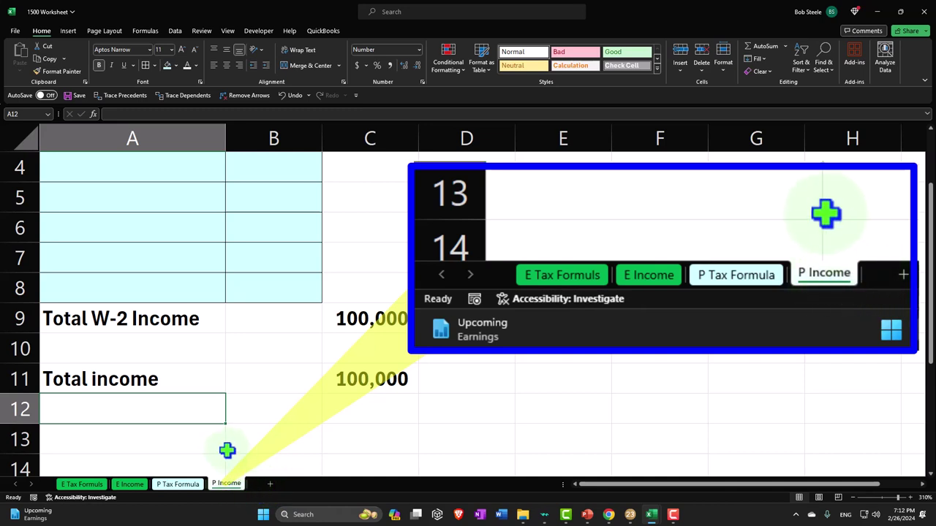
- Bring up Form 1040 of the return in Lacerte
click(185, 486)
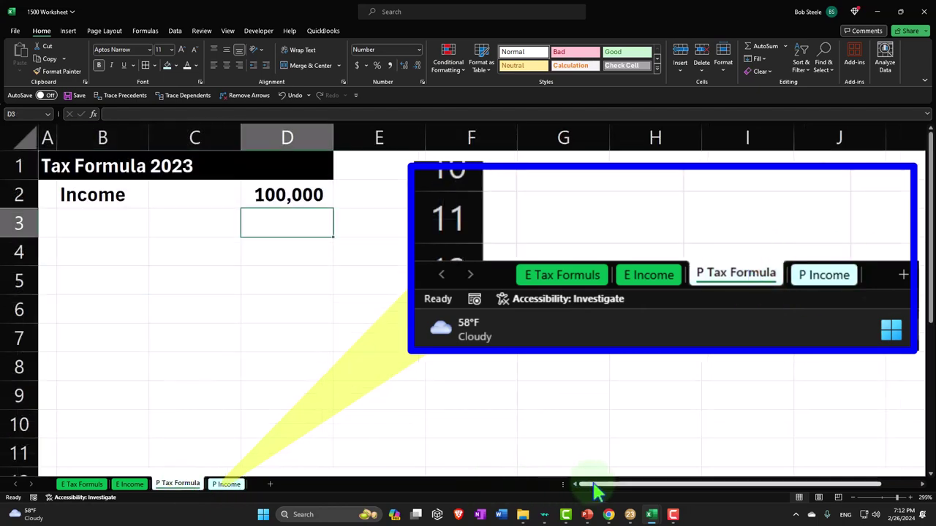
click(629, 515)
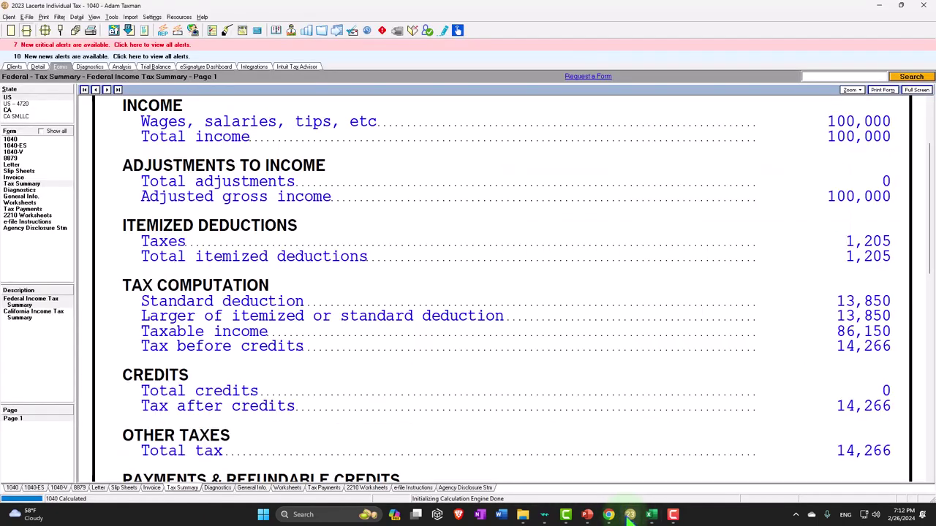
click(26, 139)
scroll(345, 241, down, 8)
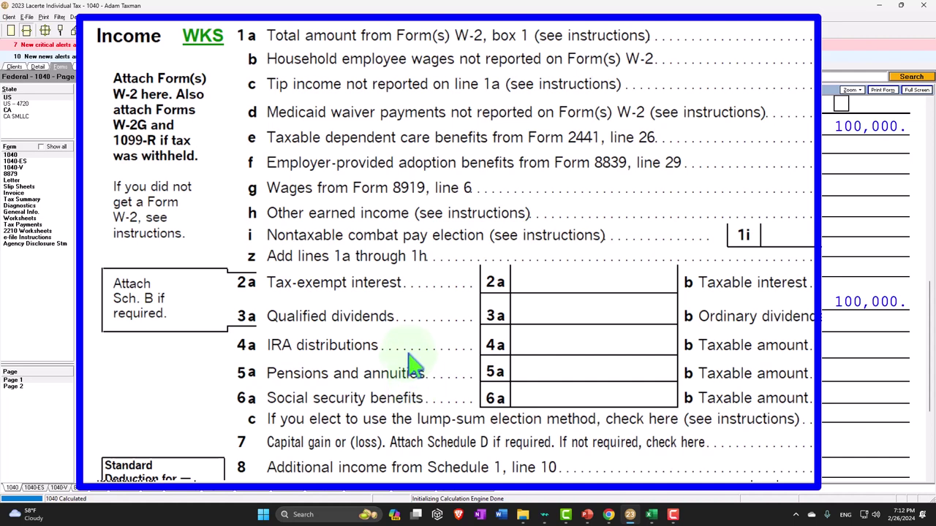
- Show all forms, check Schedules B and C, then return to Form 1040's 100,000 wages
click(41, 146)
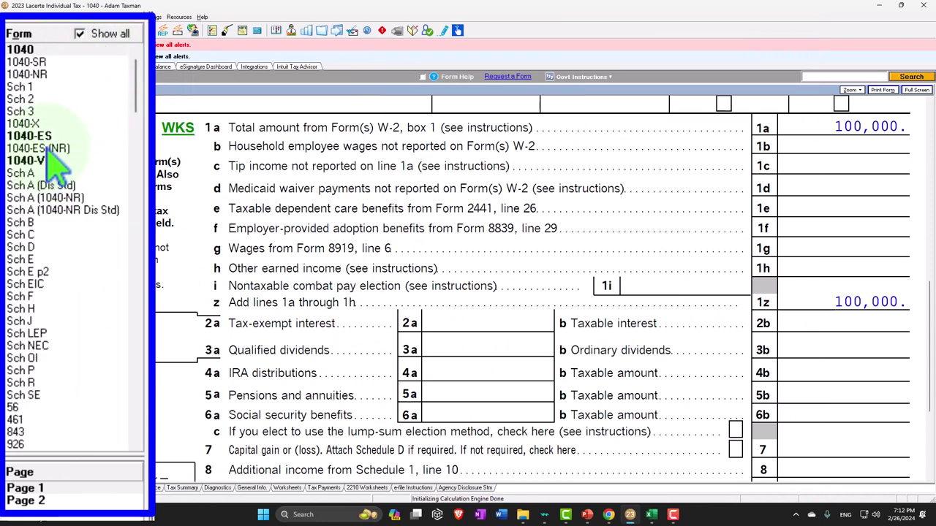
click(10, 244)
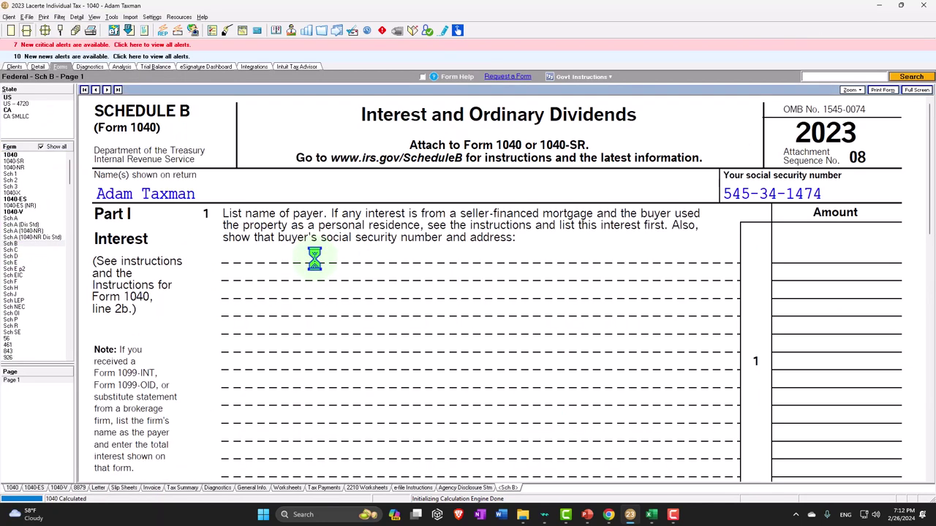
scroll(464, 288, down, 5)
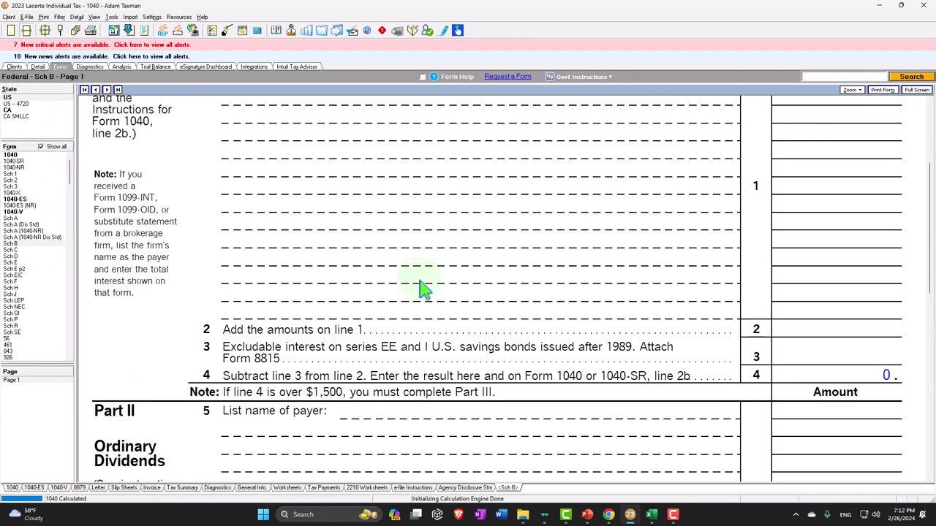
click(11, 250)
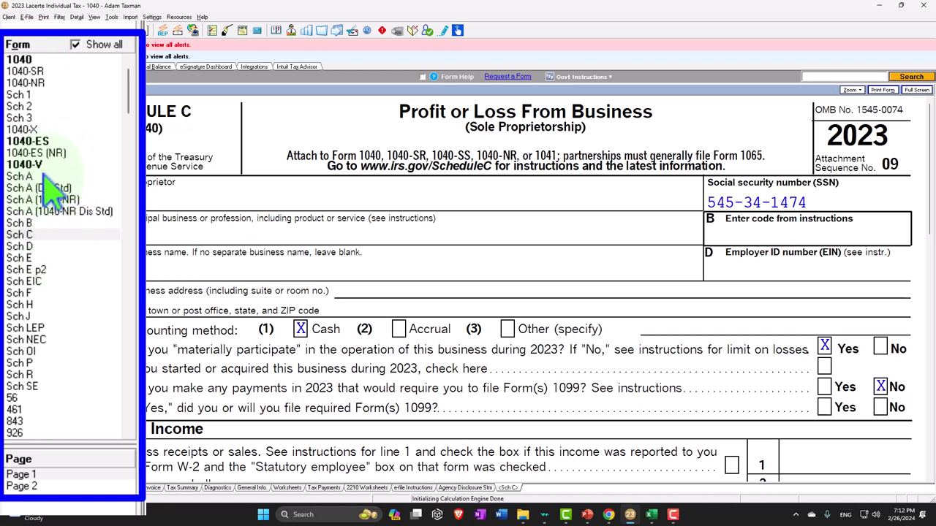
click(30, 61)
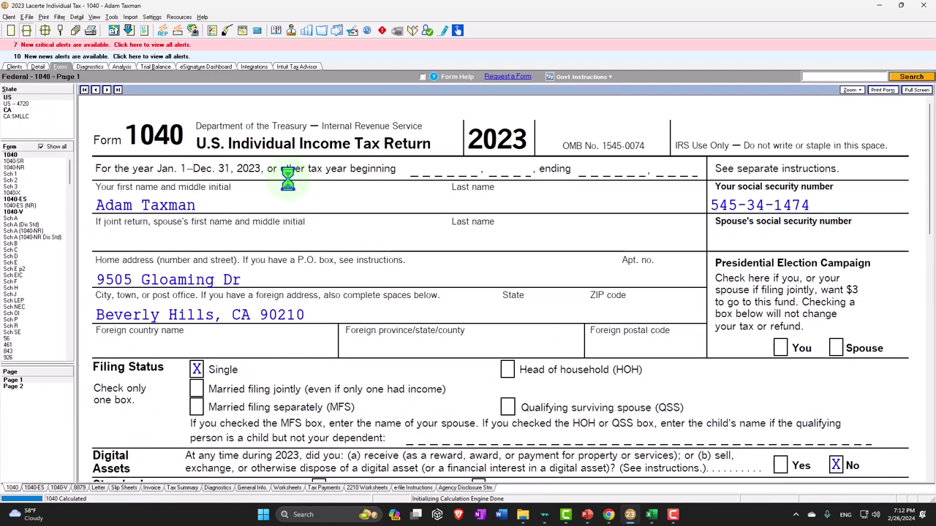
scroll(327, 231, down, 10)
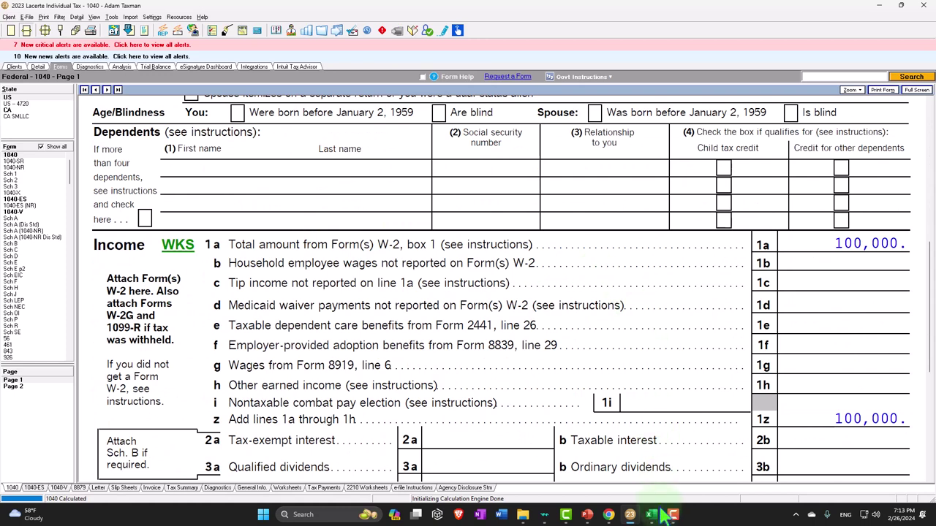
- Add a subtracted line in row 3: minus sign in A3, 'Adjustments to income' in B3
mouse_move(658, 520)
click(680, 467)
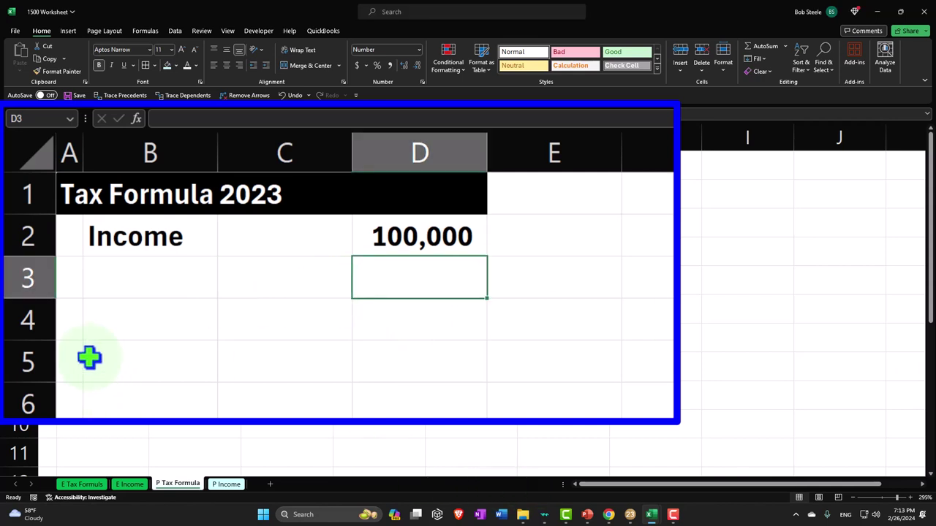
click(71, 276)
text(-)
key(Tab)
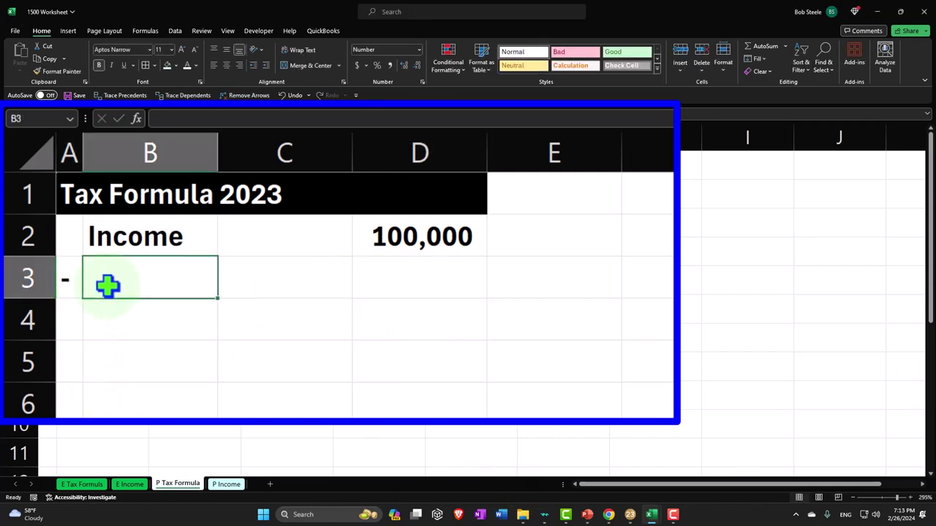
text(Adj)
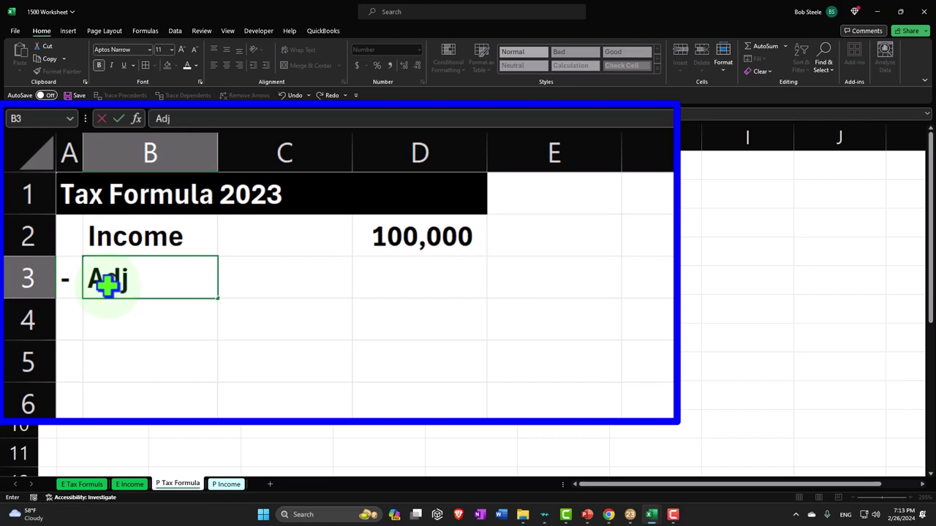
text(ustments to)
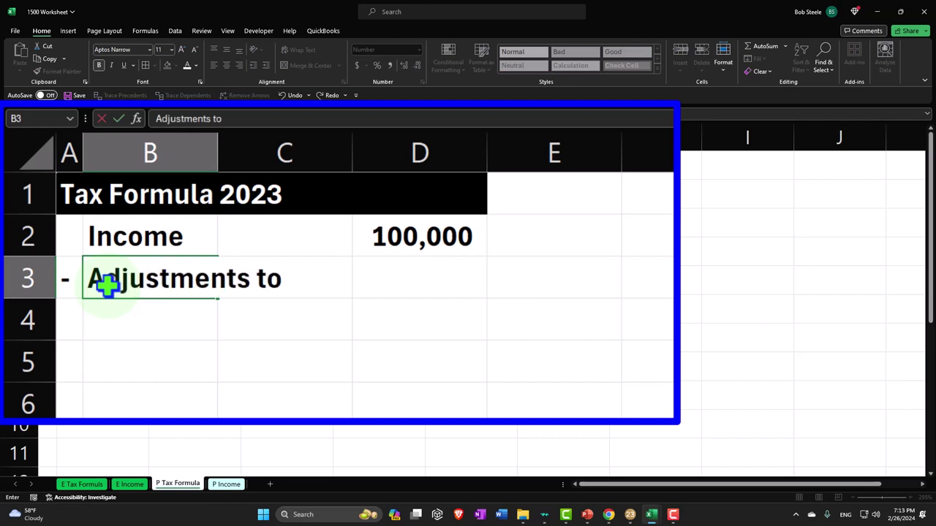
text( income)
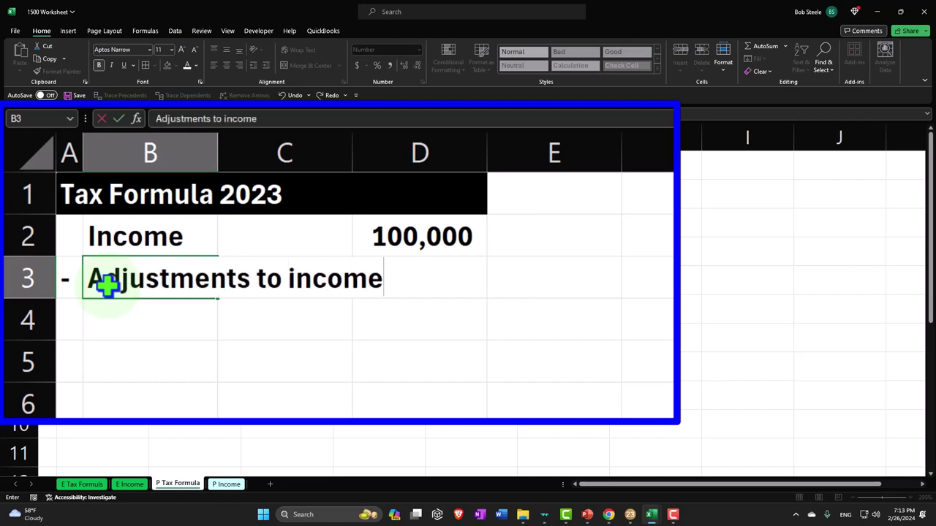
key(Return)
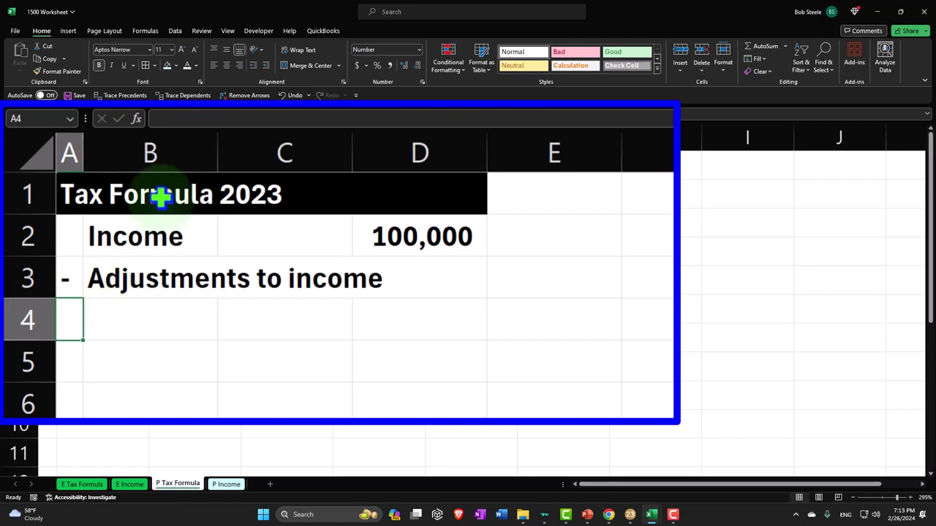
- Widen column B to fit the label and enter 0 as the adjustments amount in D3
drag(221, 143, 269, 144)
click(465, 278)
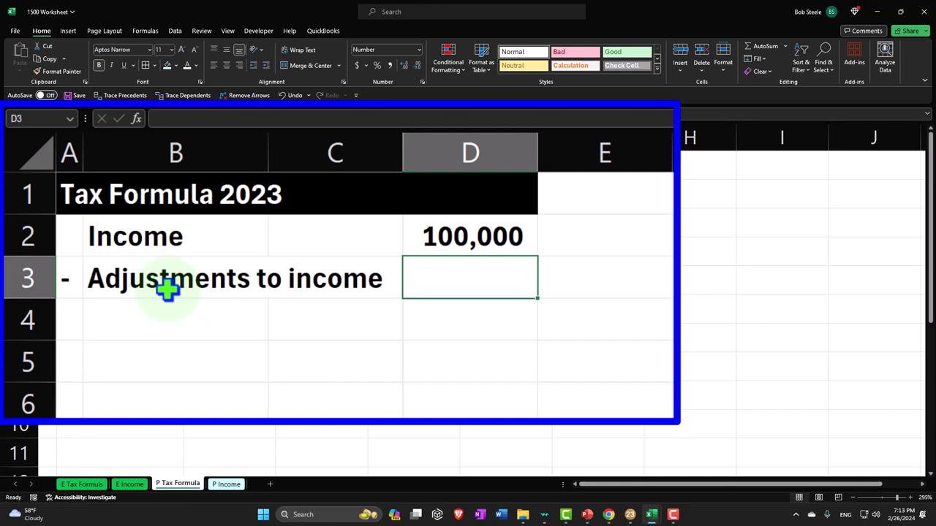
text(0)
key(Return)
key(Up)
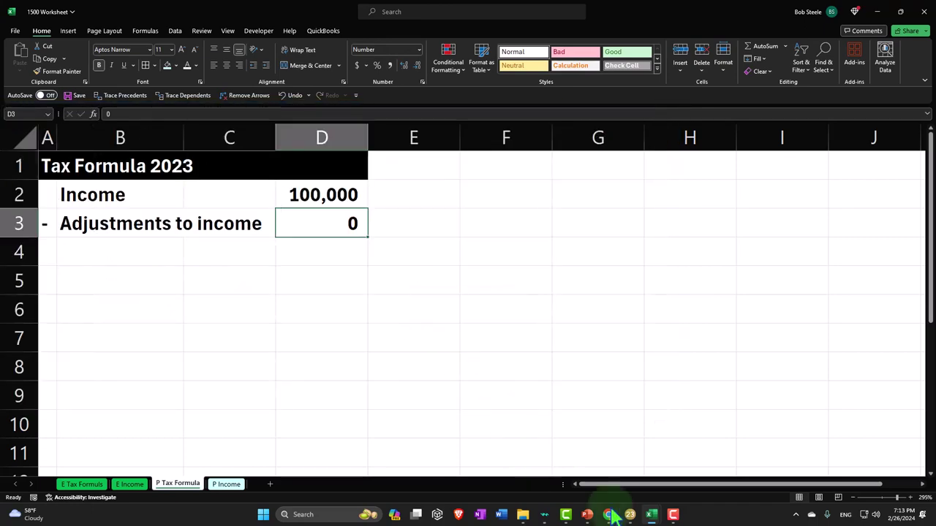
click(630, 514)
- Scroll Lacerte's Form 1040 to lines 9–15 to confirm adjustments are blank, then return to Excel
scroll(708, 363, down, 5)
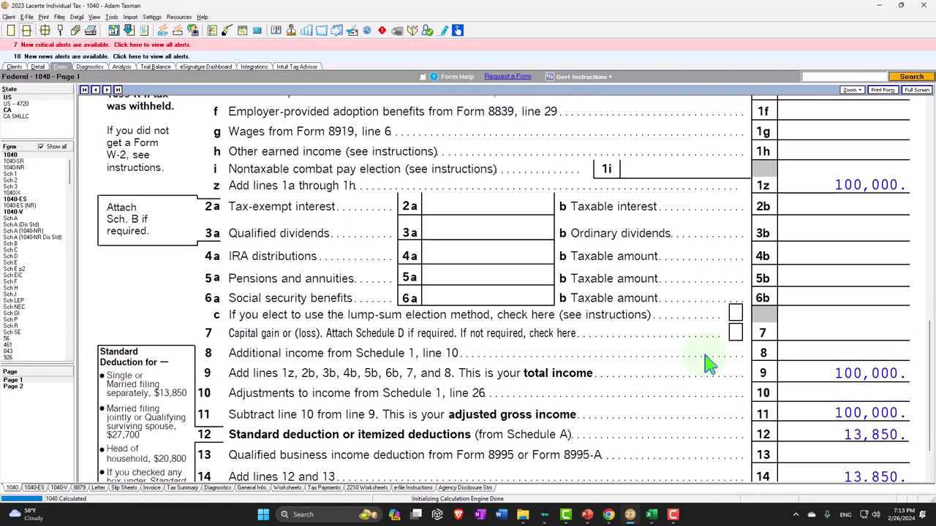
scroll(707, 363, down, 1)
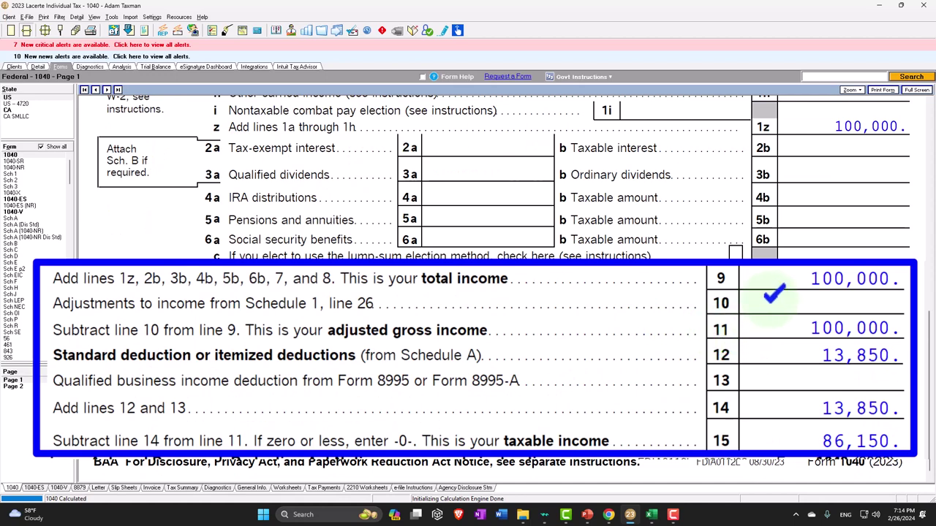
key(alt+Tab)
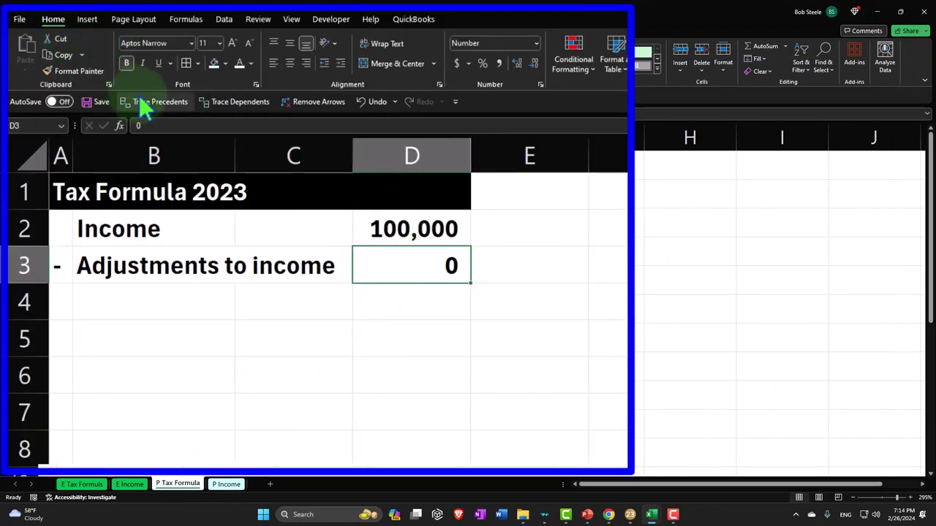
- Underline D3's 0, then put '=' in A4 and 'Adjusted Gross Income (AGI)' in B4, widening column B
click(157, 63)
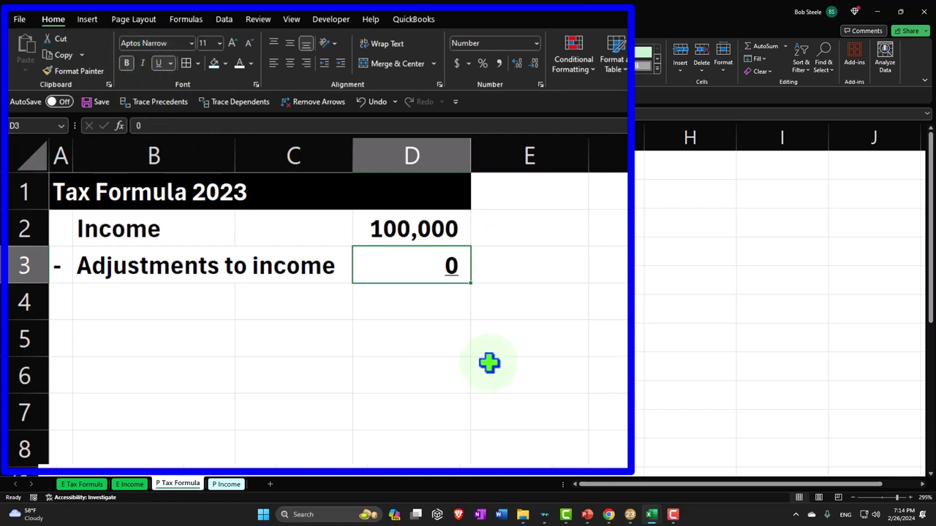
key(Down)
key(Left)
key(Left)
key(Left)
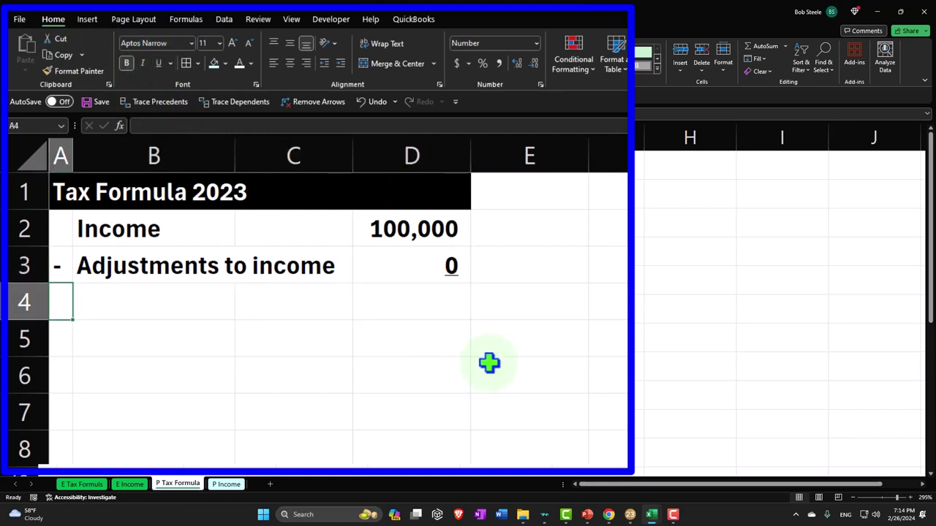
text(=)
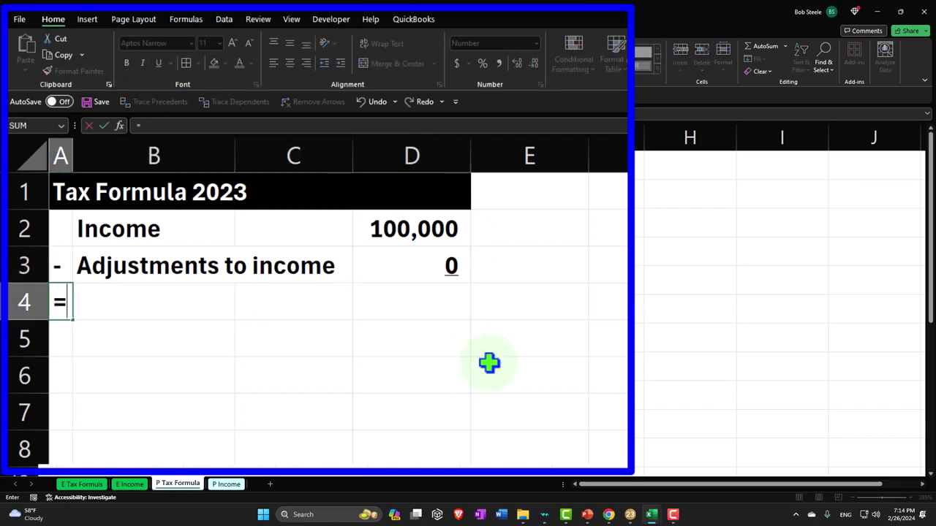
key(Tab)
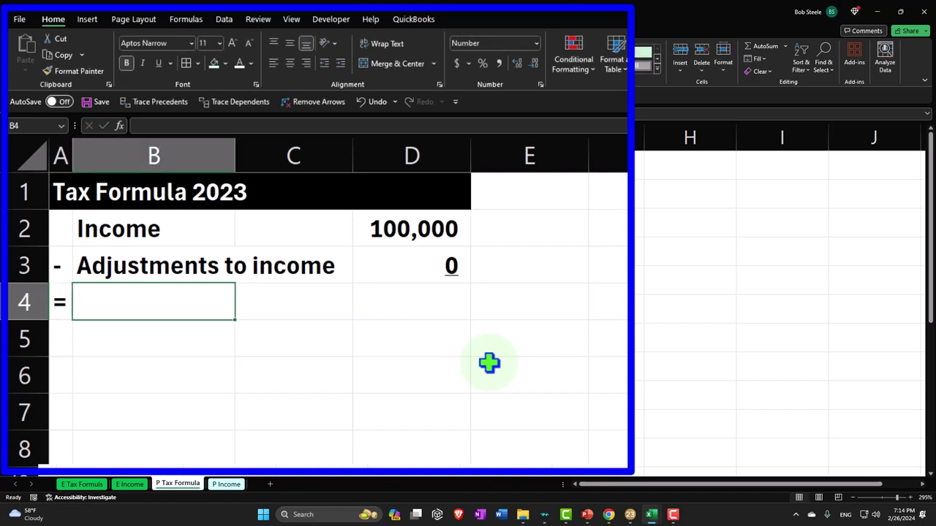
text(A)
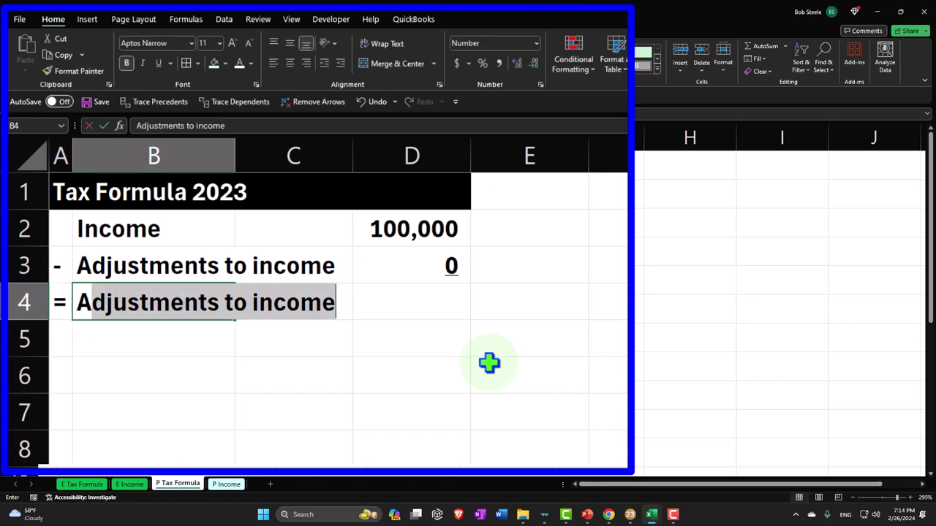
text(djusted)
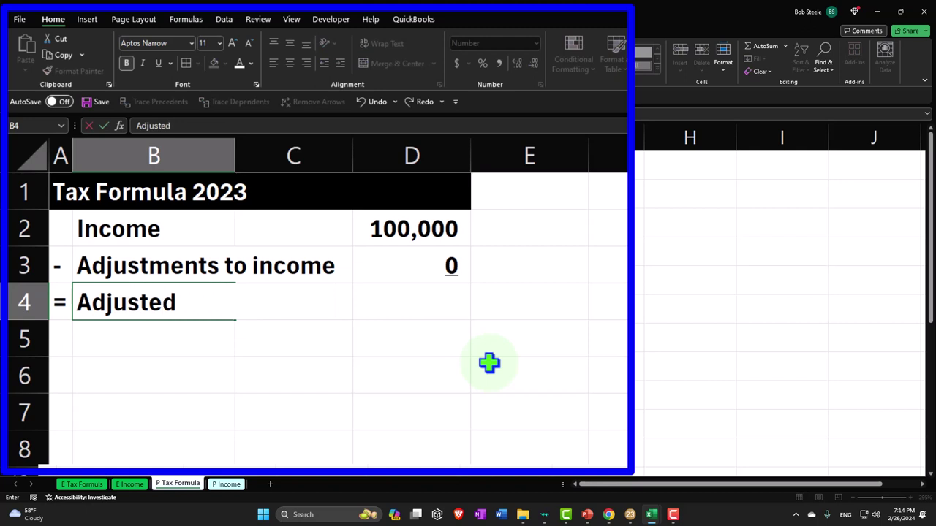
text( Gross )
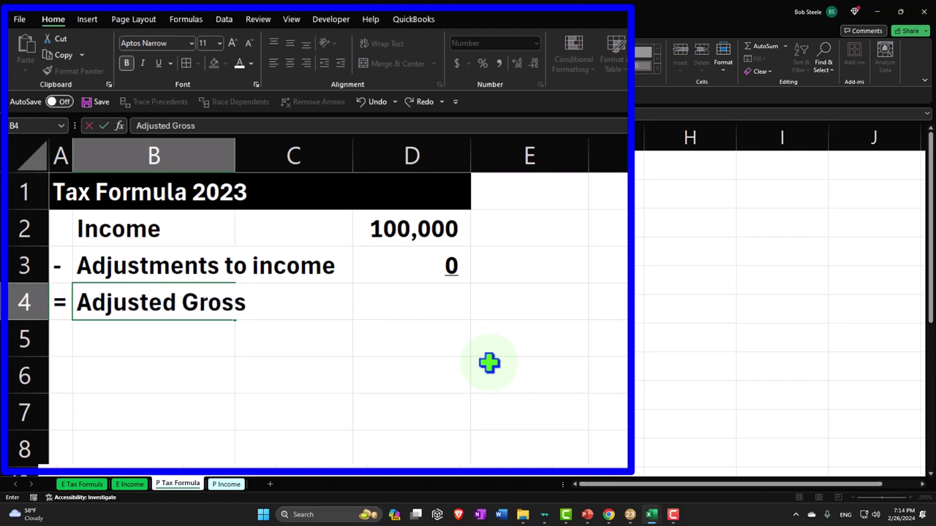
text(Income)
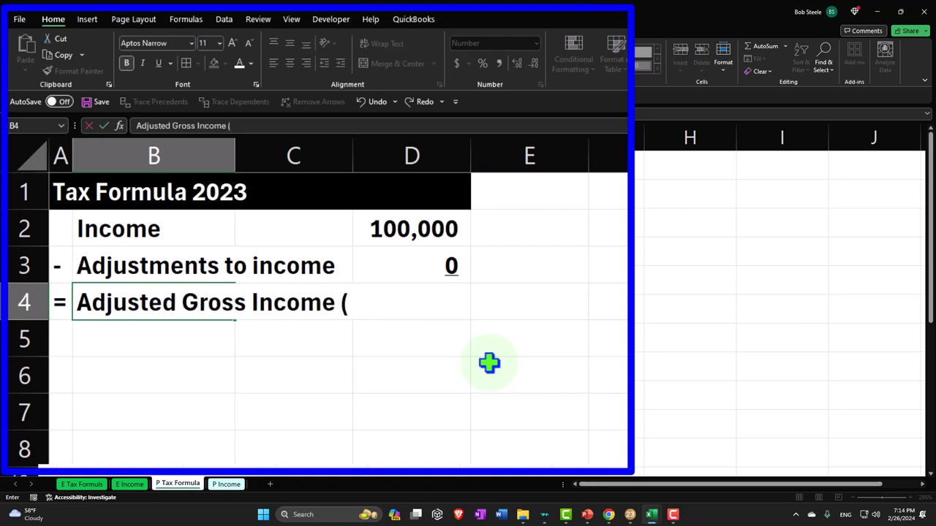
text( (AGI)
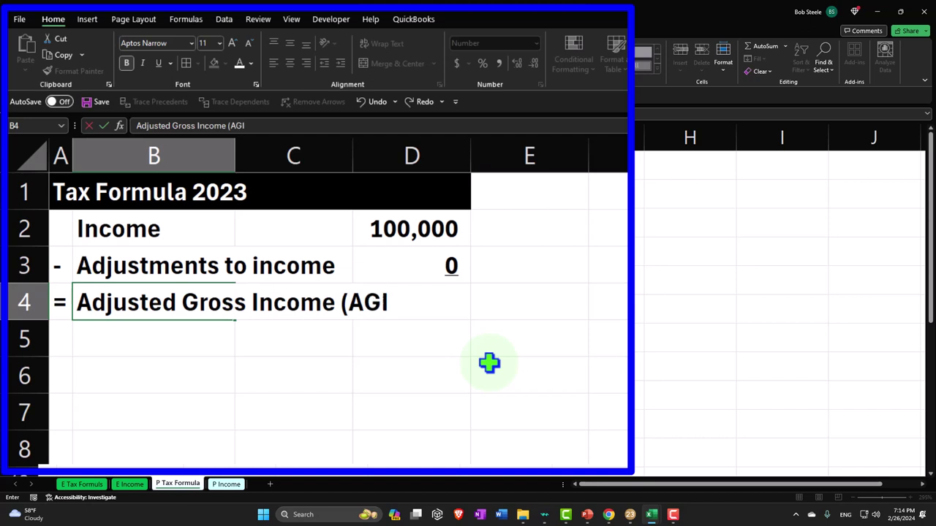
key(Return)
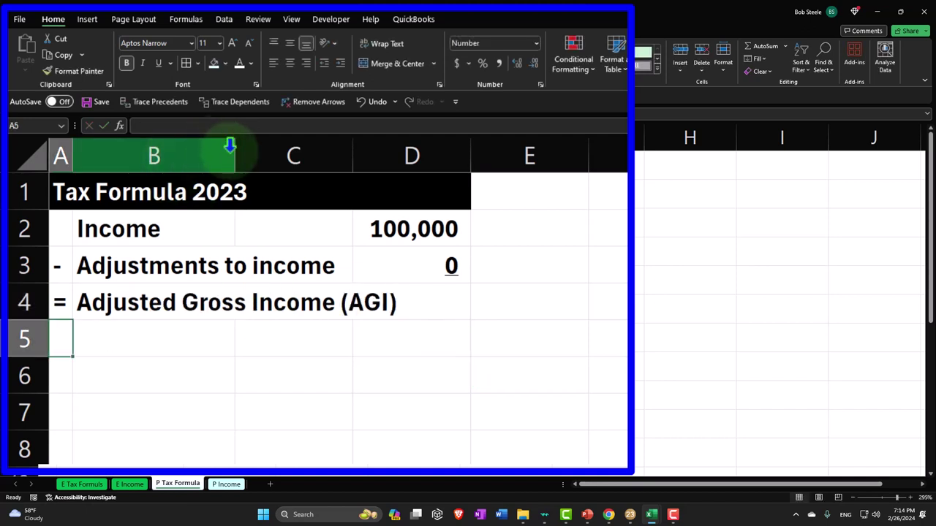
drag(233, 151, 274, 153)
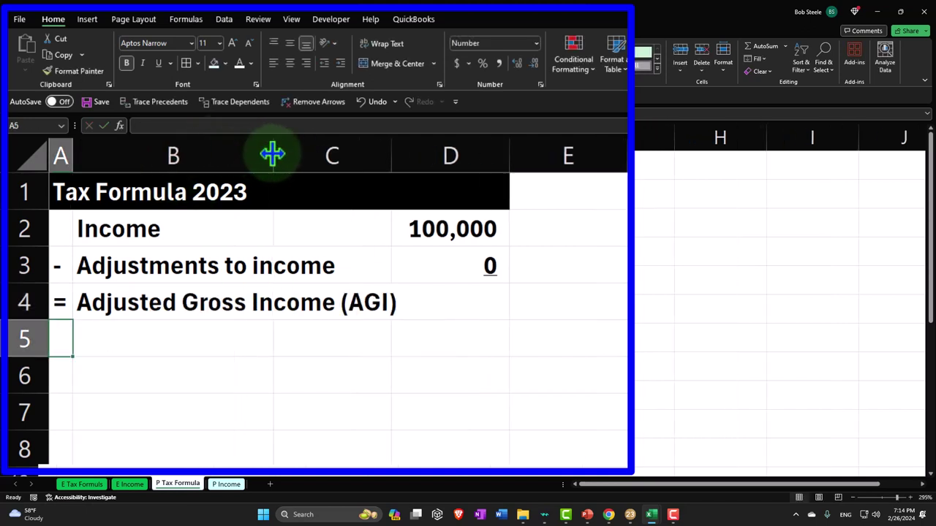
- Enter =D2-D3 in D4 to compute AGI of 100,000
click(466, 289)
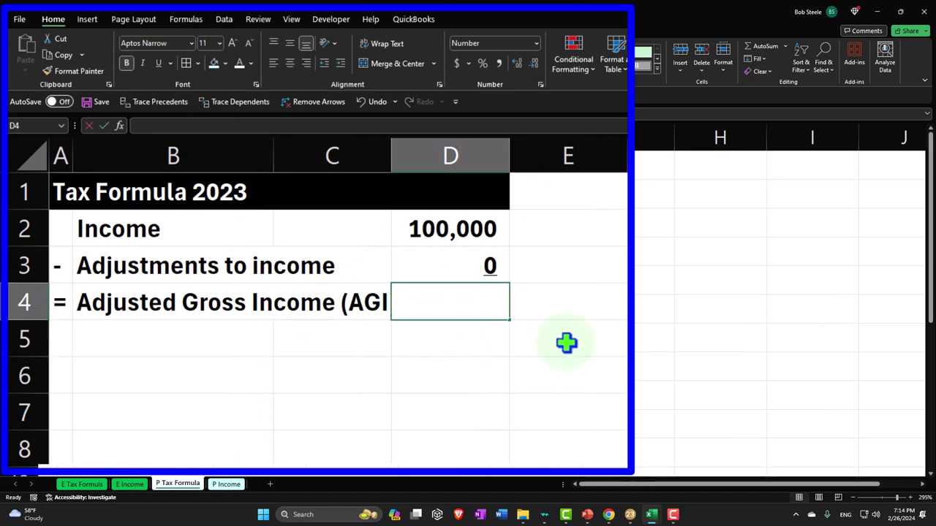
text(=)
key(Up)
key(Up)
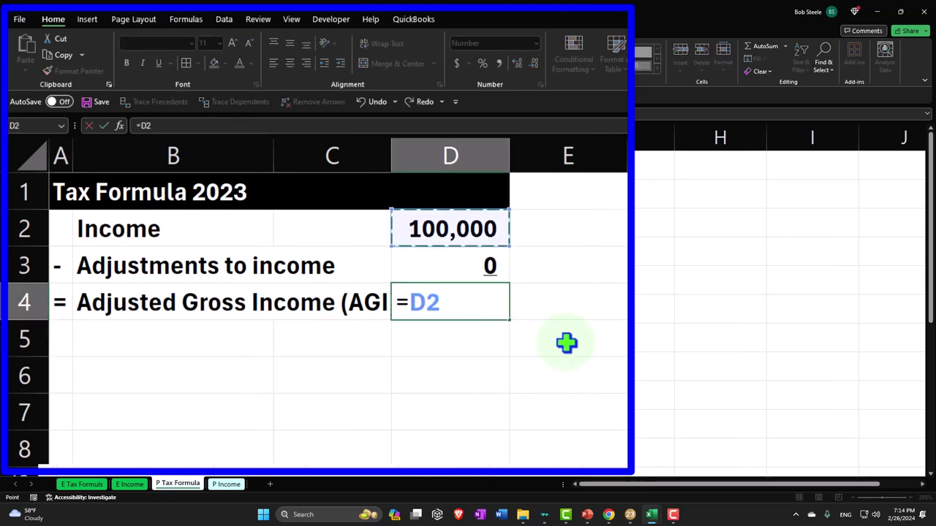
text(-)
key(Up)
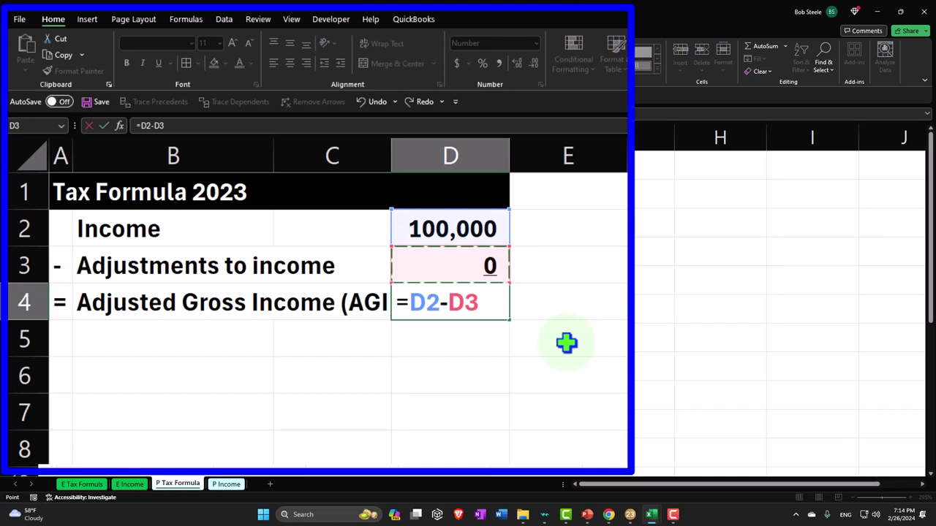
key(Return)
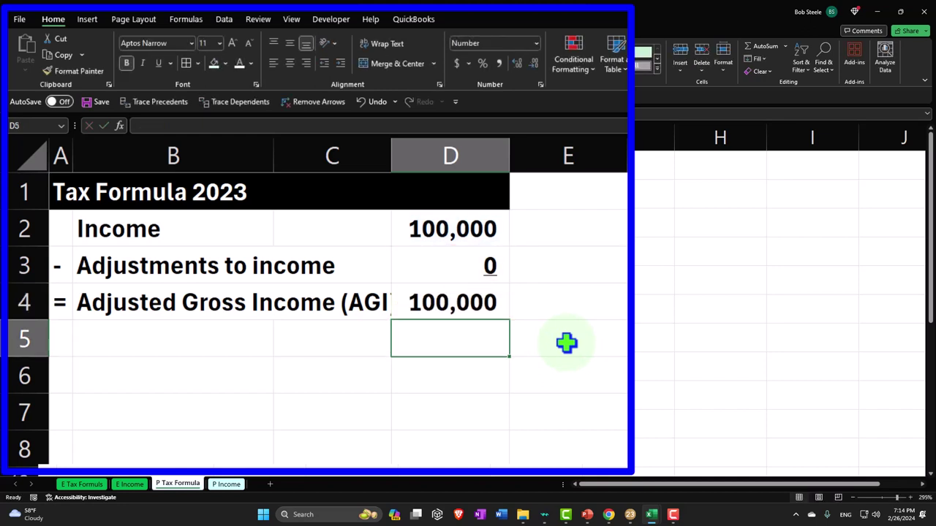
key(Left)
key(Left)
key(Left)
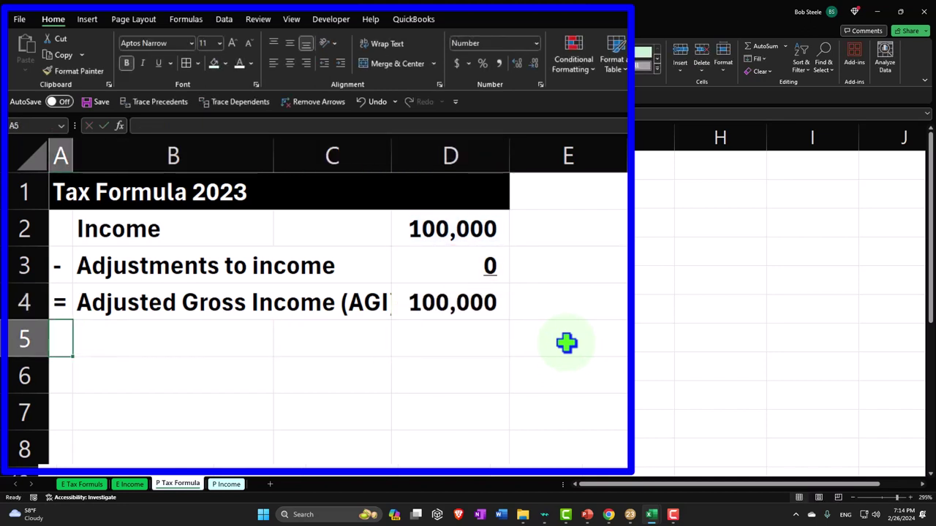
- Put a minus sign in A5 and 'Greater of:' in B5, widening column B for the AGI label
text(-)
key(Right)
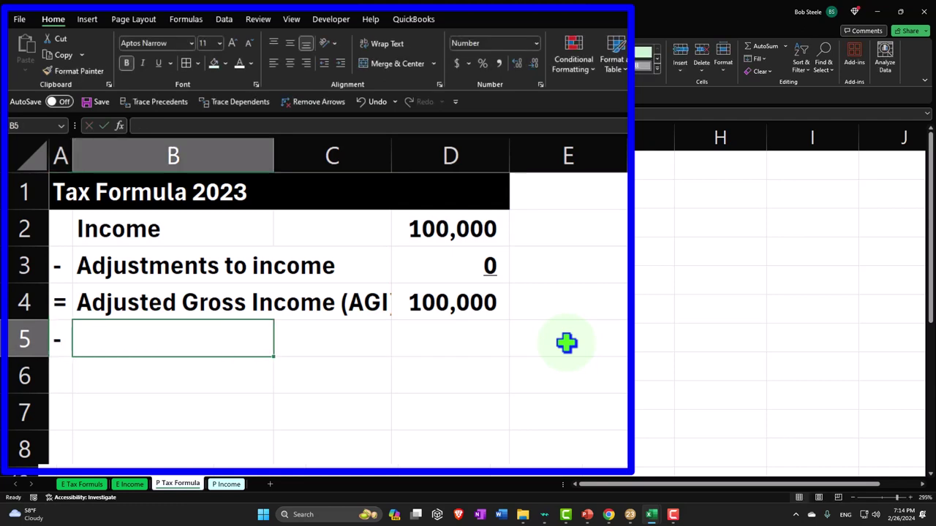
text(Grea)
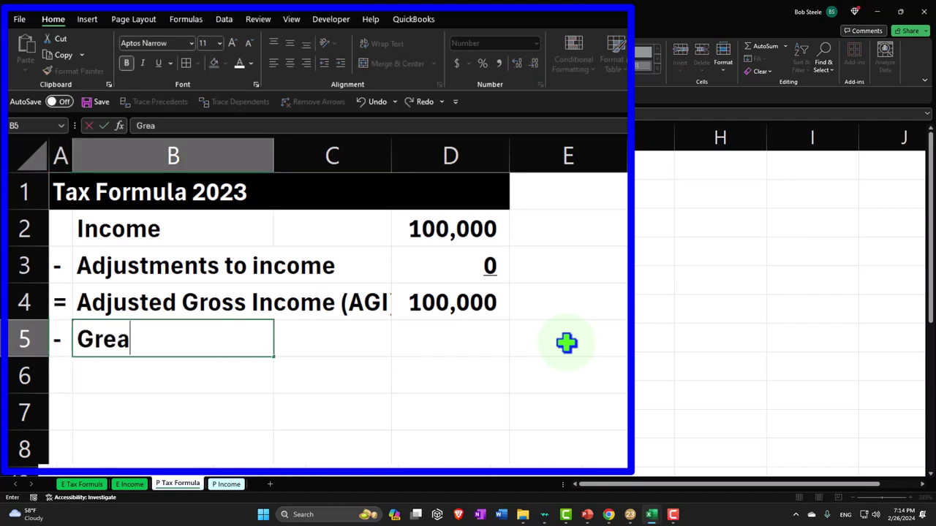
text(ter of:)
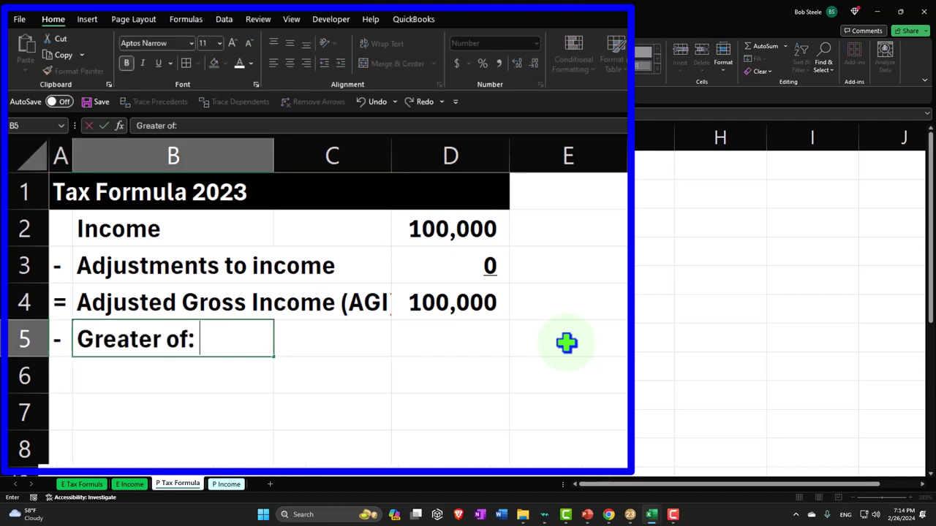
key(Return)
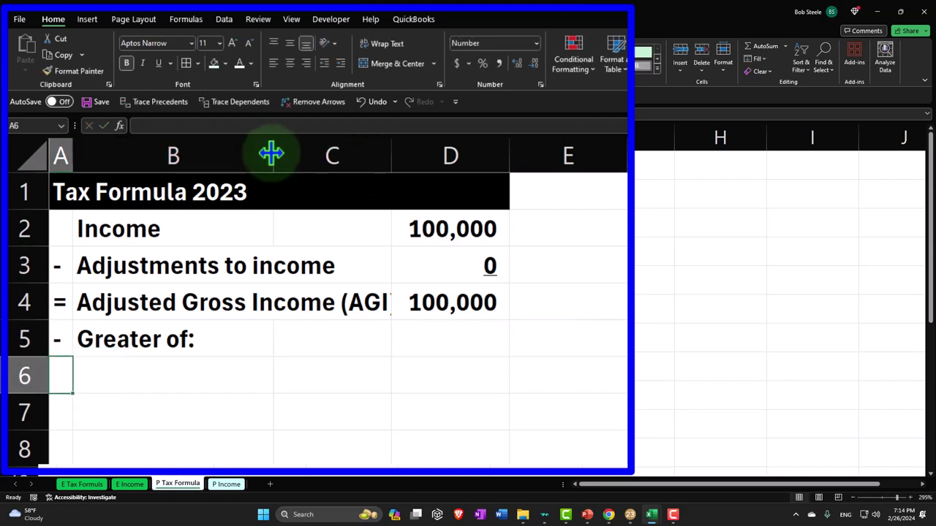
drag(272, 154, 315, 153)
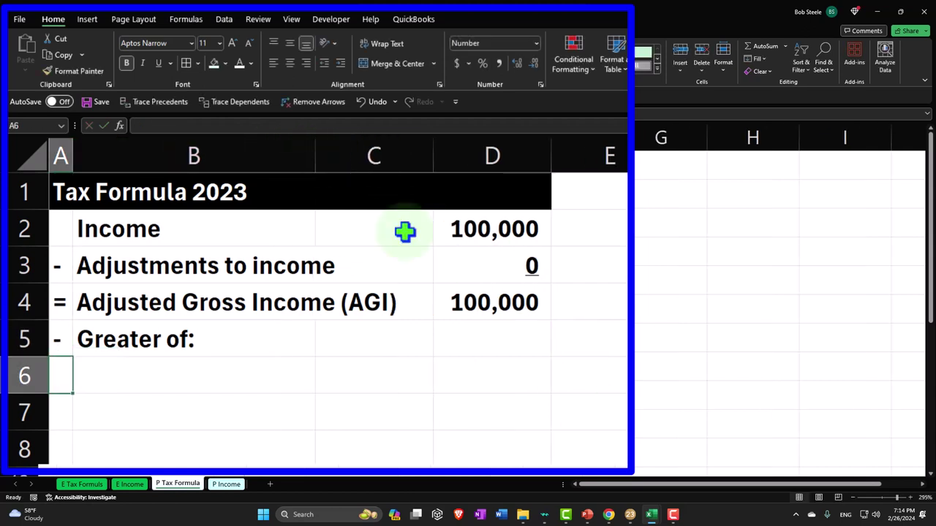
click(633, 516)
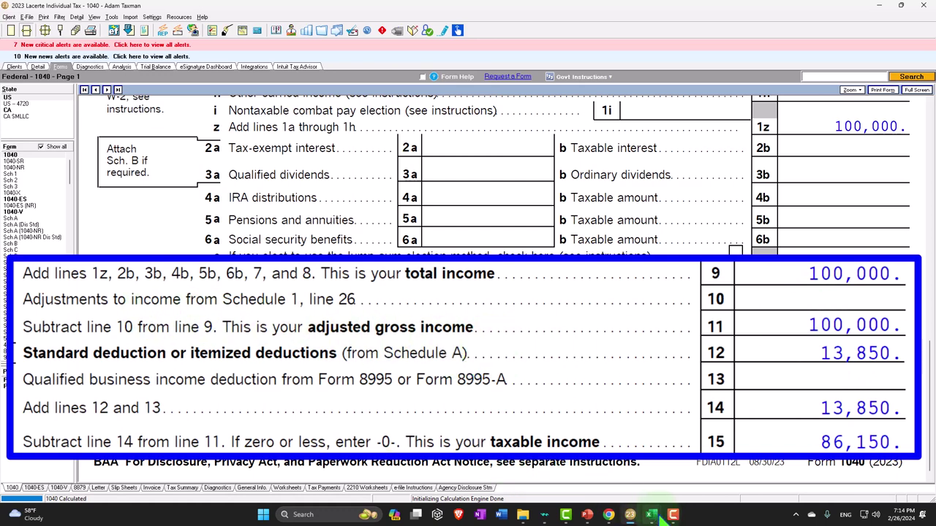
- Review Lacerte's 13,850 standard deduction and 86,150 taxable income, then minimize it to reveal Excel
mouse_move(652, 515)
click(658, 490)
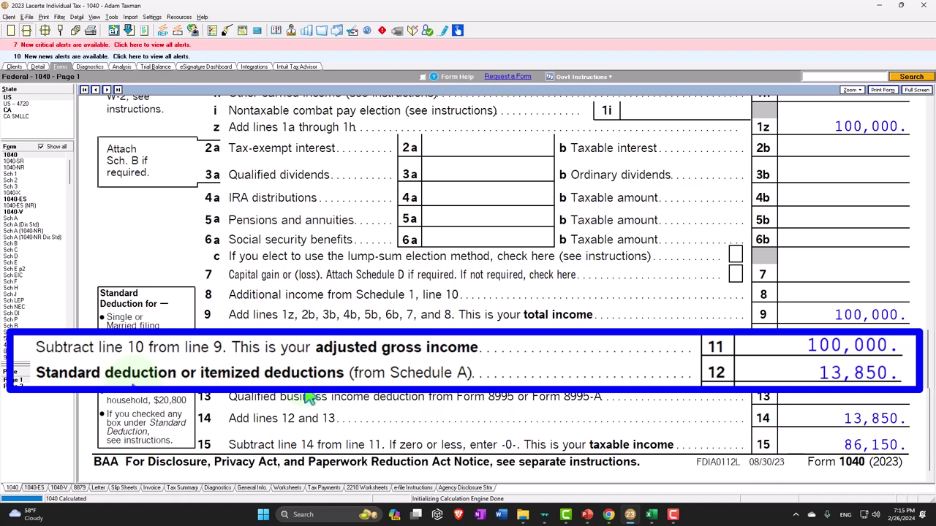
click(881, 7)
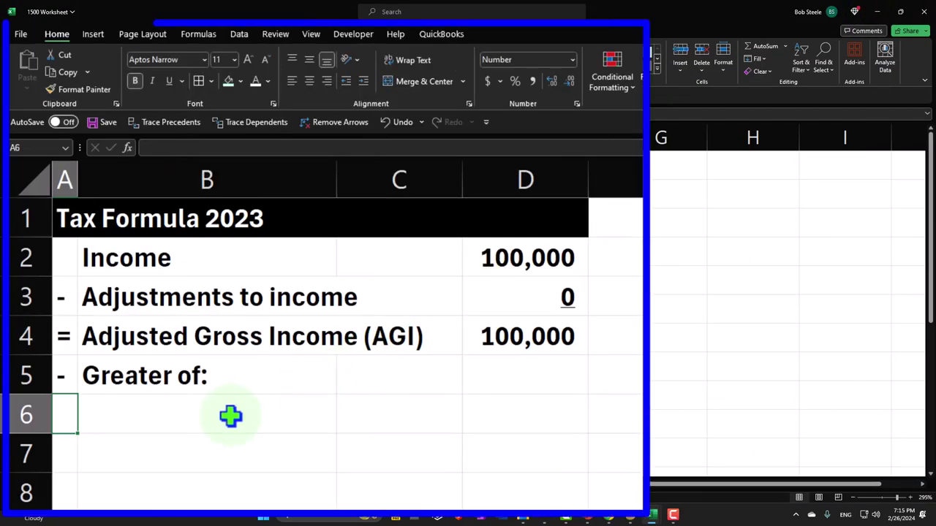
click(168, 313)
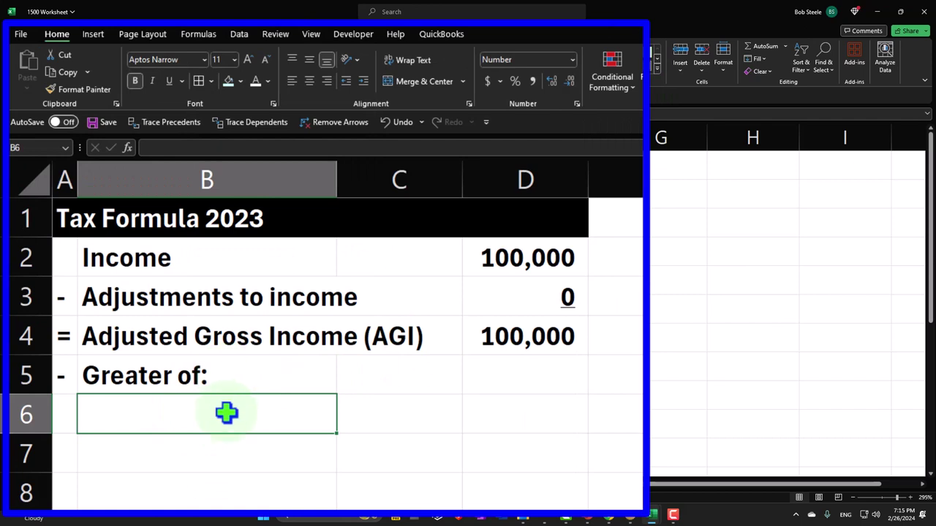
- Enter 'Itemized Deductions' in B6 and 'Standard Deductions (*)' in B7 under Greater of
text(Ite)
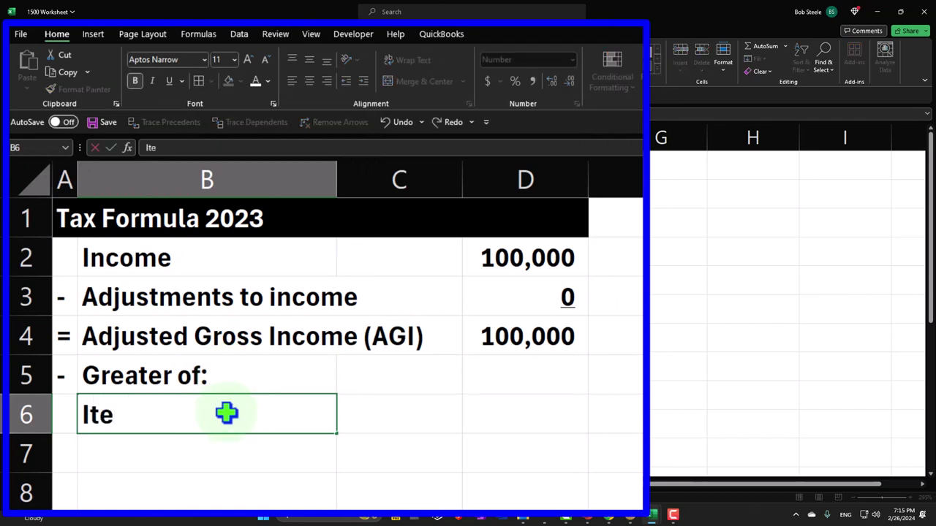
text(mized Deductions)
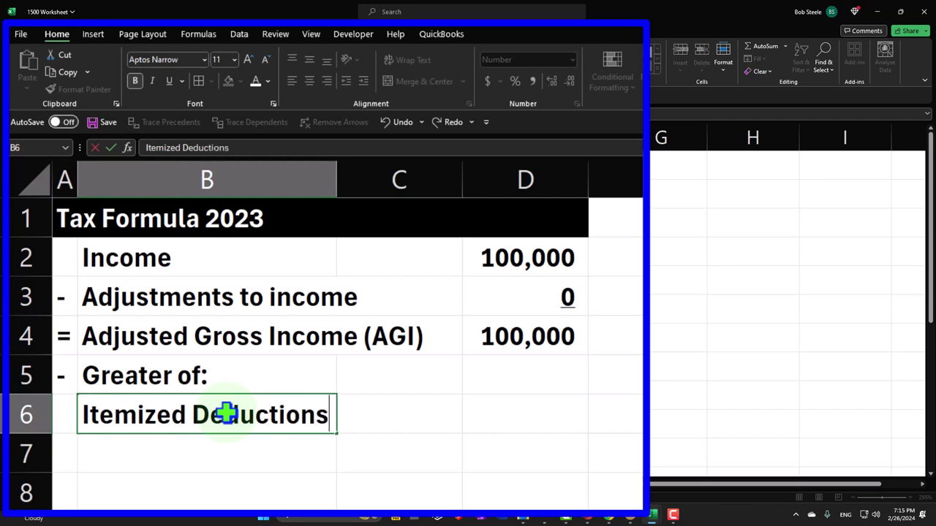
key(Tab)
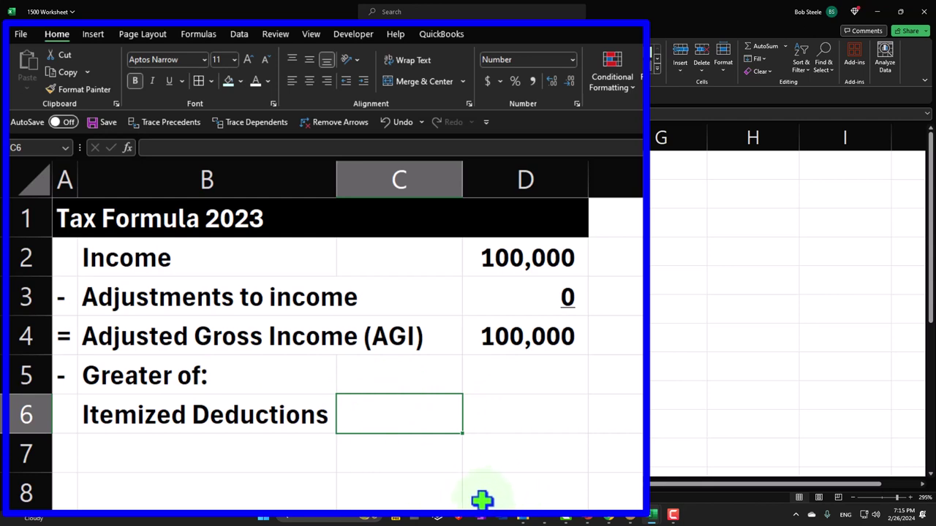
click(220, 447)
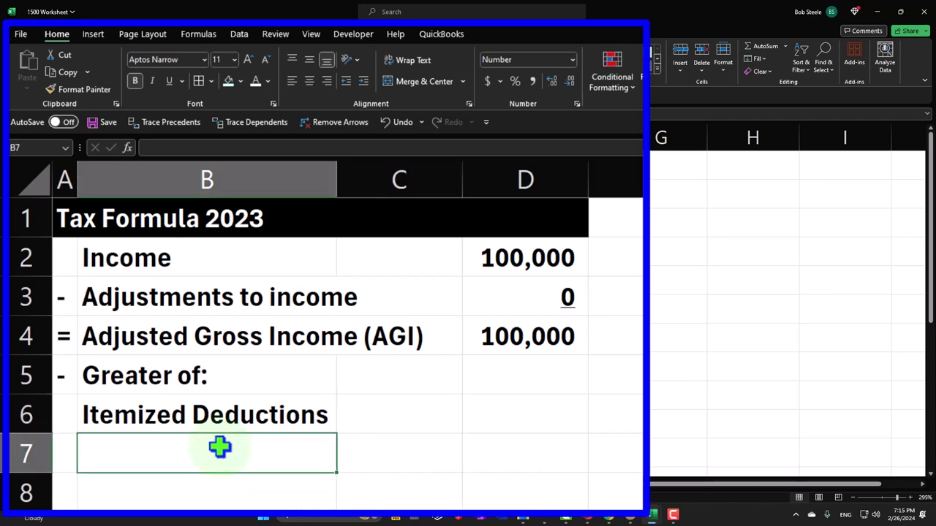
text(Standard)
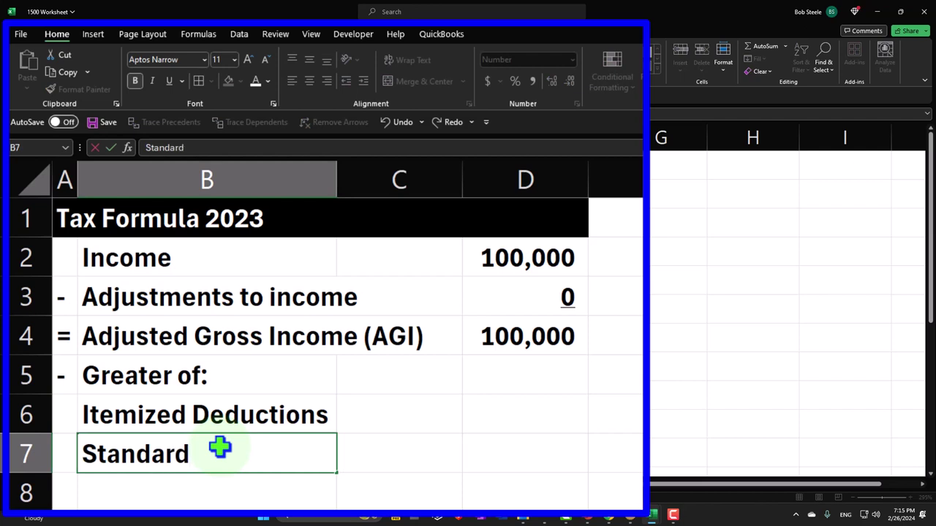
text( Deducti)
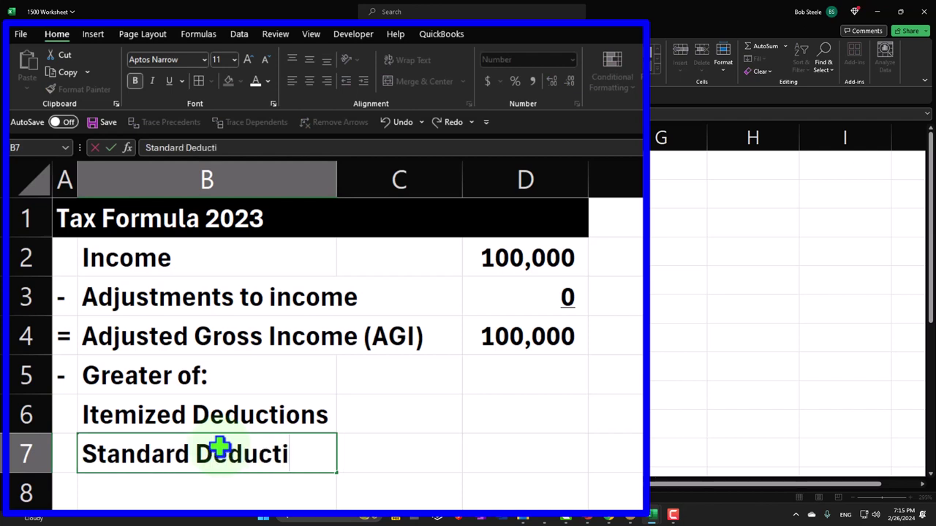
text(ons (*)
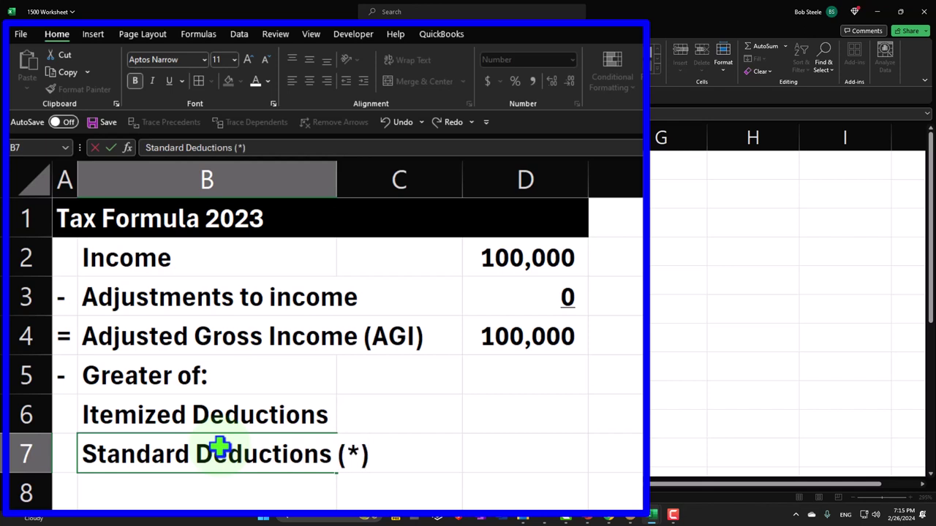
key(Return)
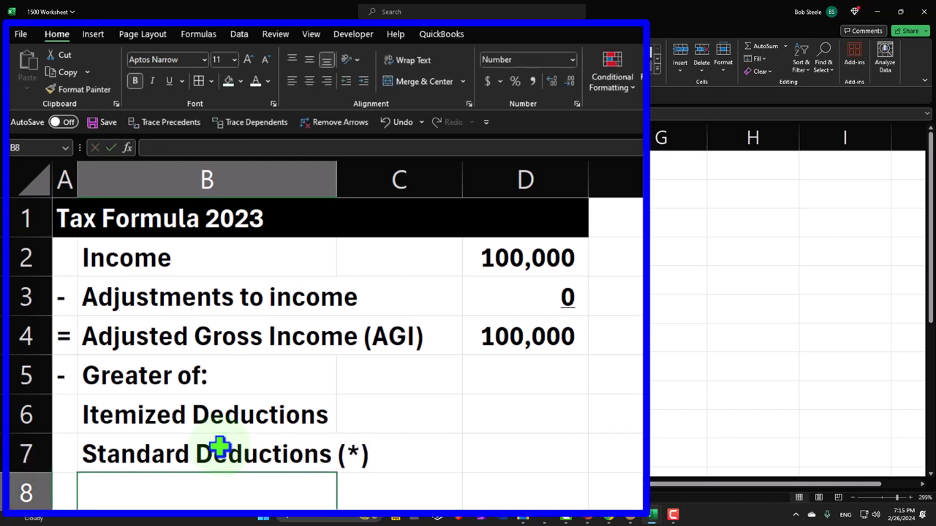
- Indent the two deduction labels in B6:B7 and widen column B so they fit
drag(338, 181, 372, 187)
drag(262, 415, 261, 438)
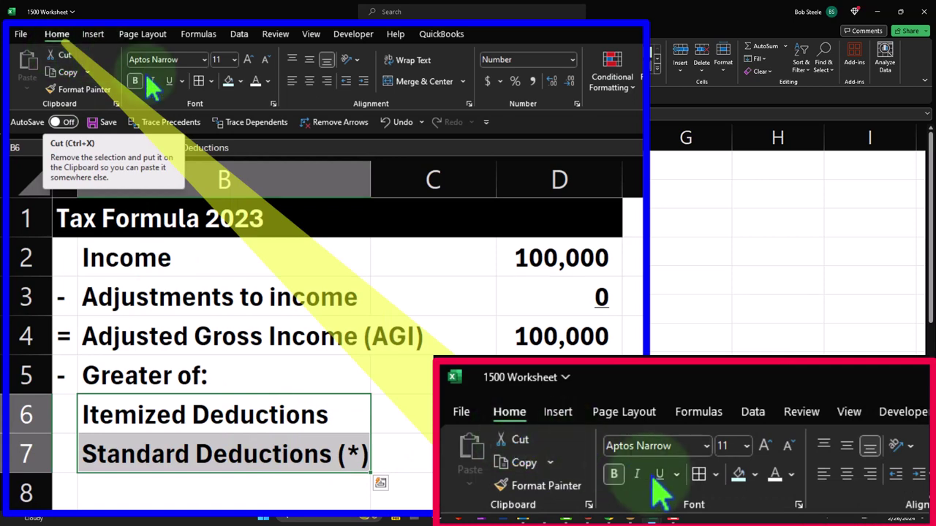
click(364, 83)
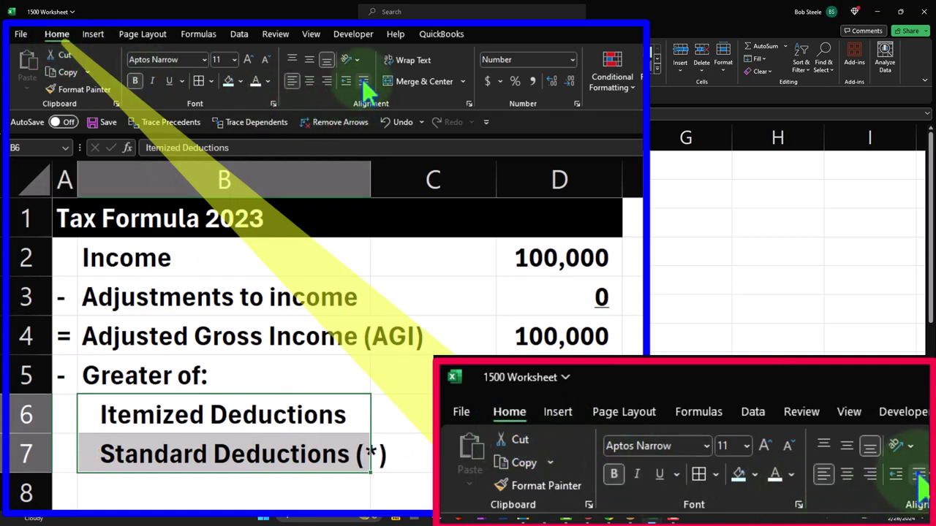
drag(370, 179, 391, 180)
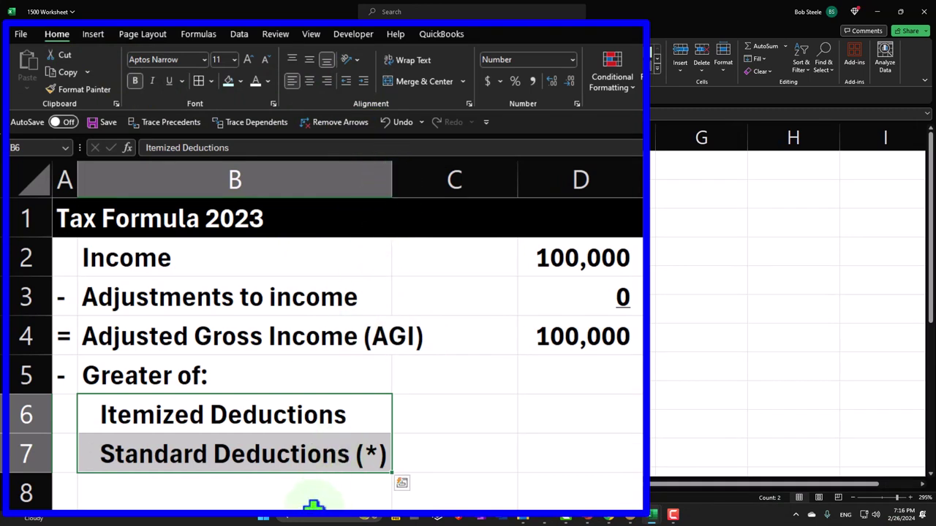
click(437, 424)
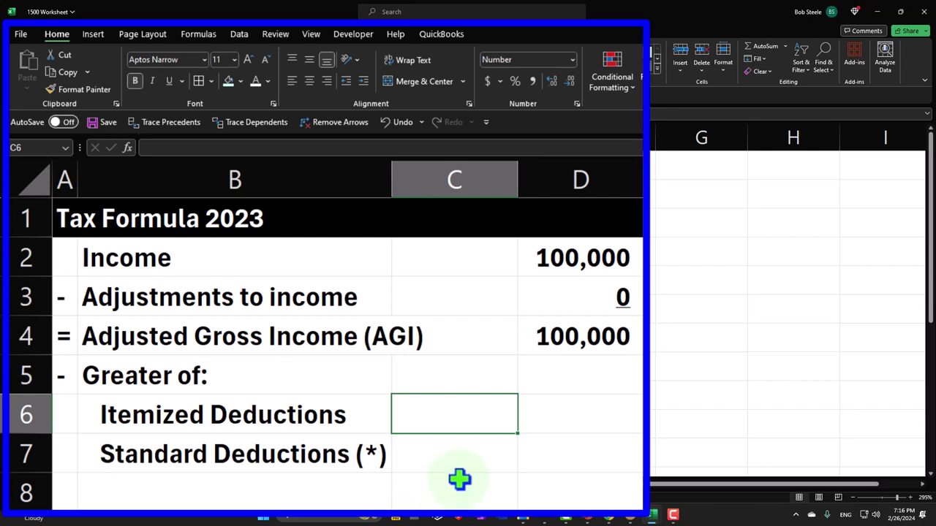
- Enter 0 itemized deductions in C6 and check Lacerte's standard deduction amounts before returning
text(0)
key(Return)
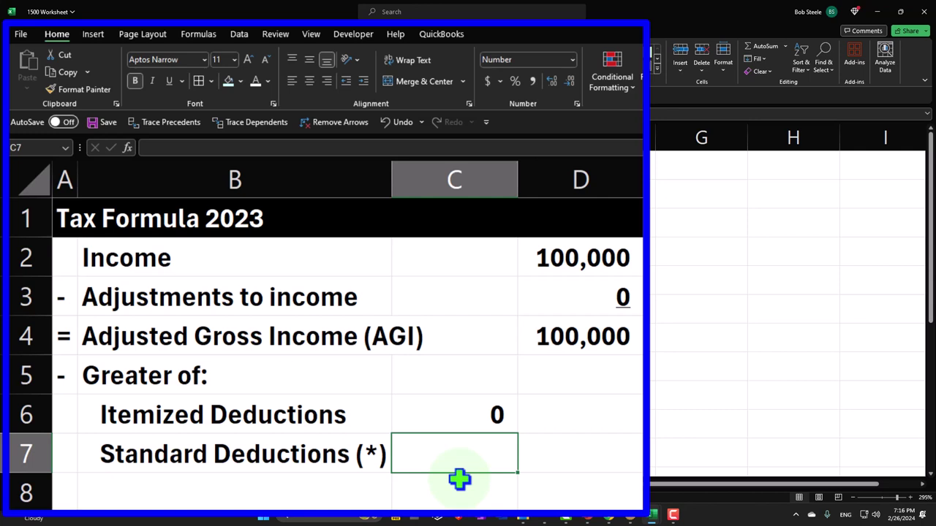
click(853, 371)
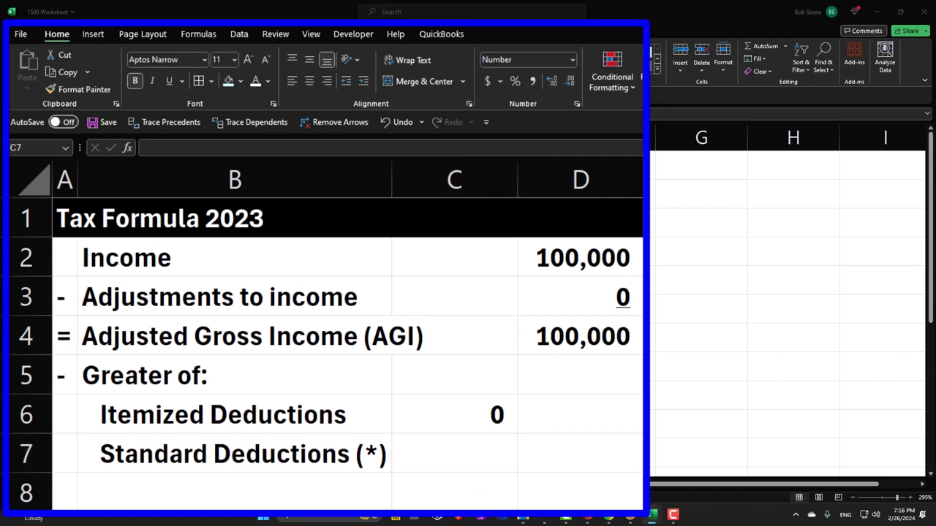
click(631, 515)
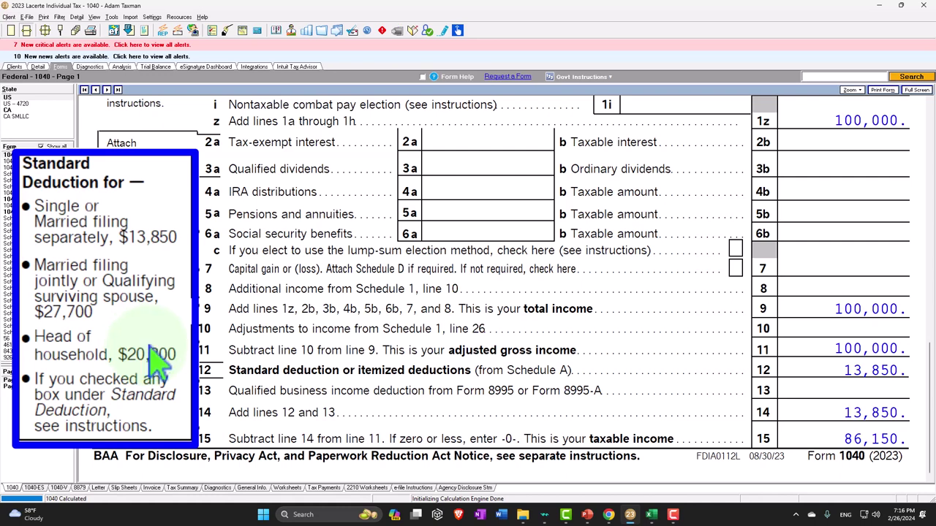
mouse_move(653, 517)
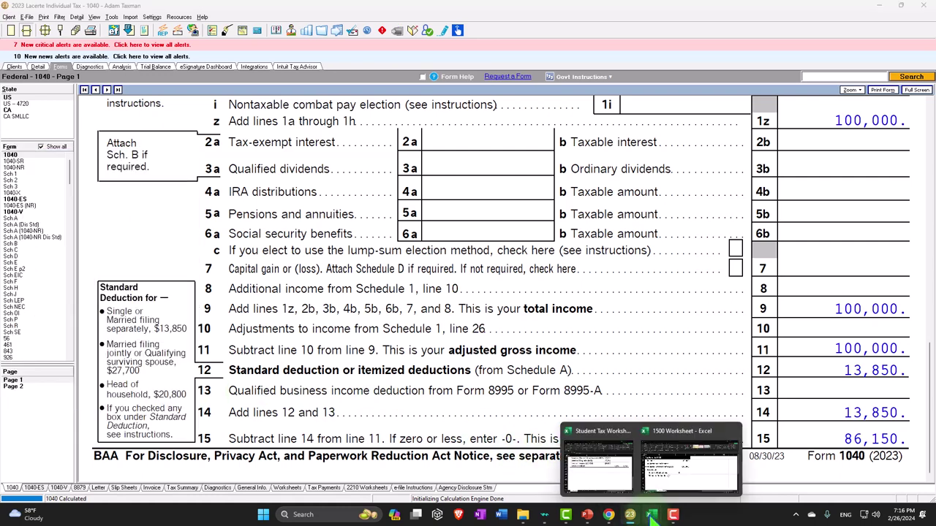
click(691, 460)
click(294, 395)
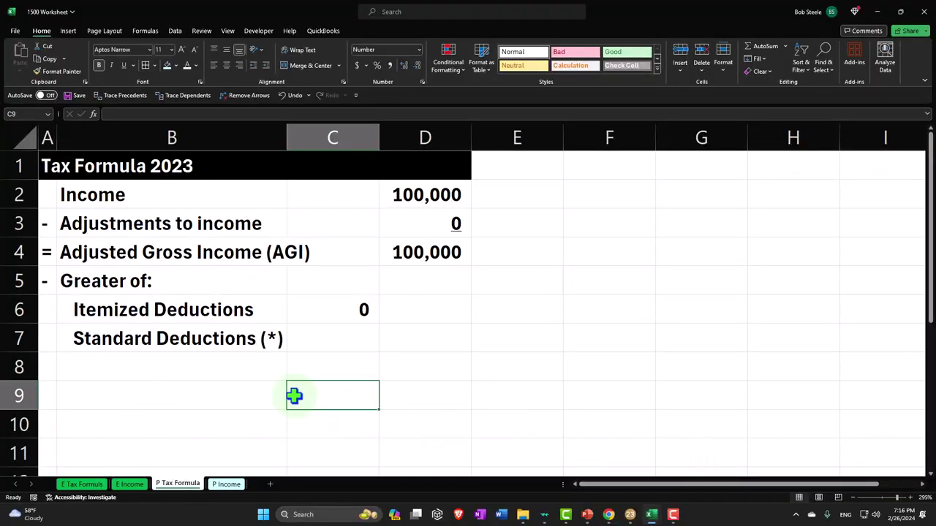
scroll(294, 396, down, 1)
scroll(276, 397, down, 1)
scroll(267, 397, down, 1)
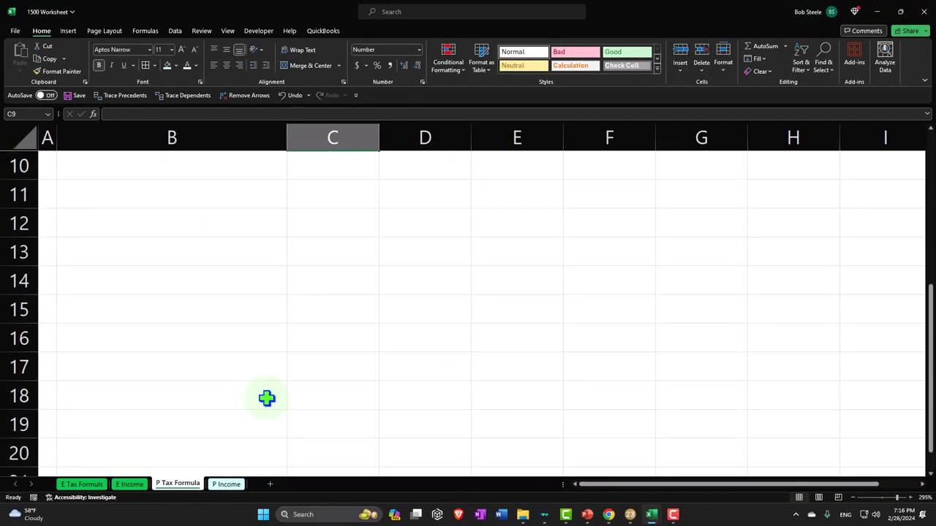
click(114, 399)
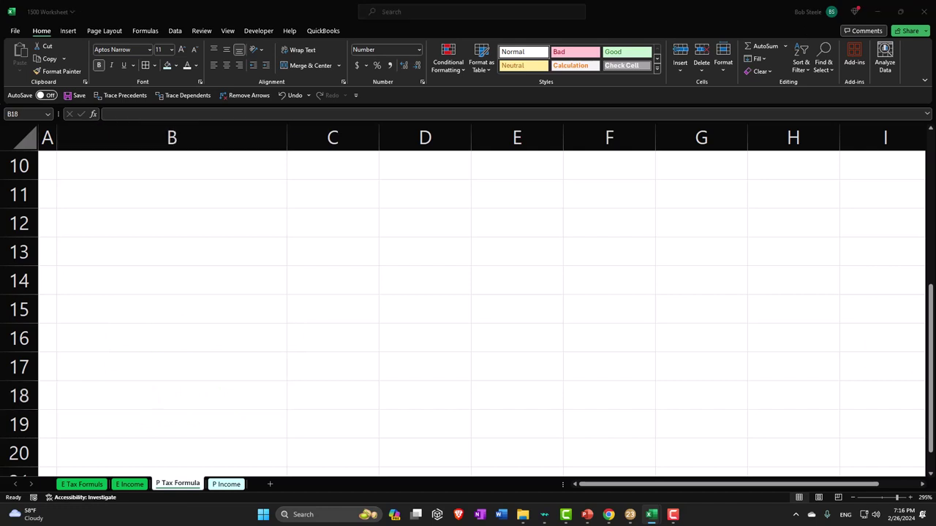
click(227, 388)
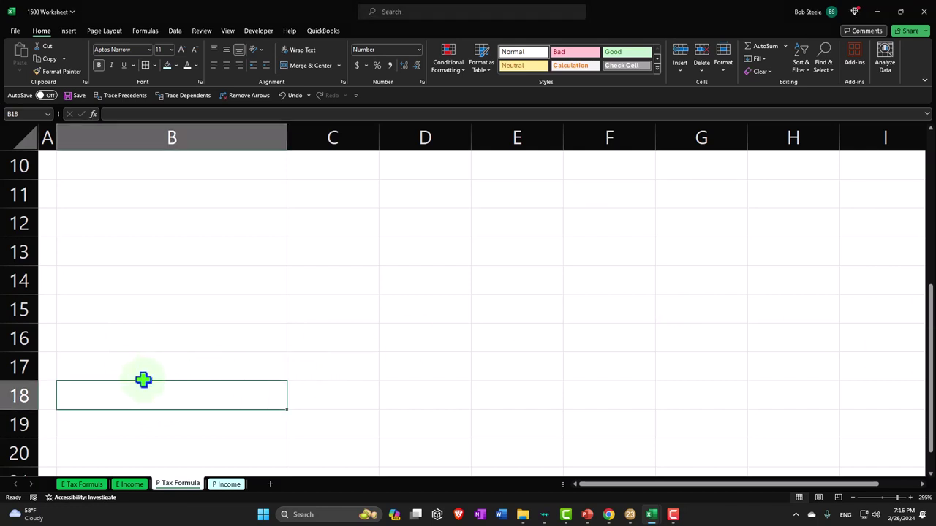
click(110, 424)
scroll(111, 424, down, 2)
click(113, 309)
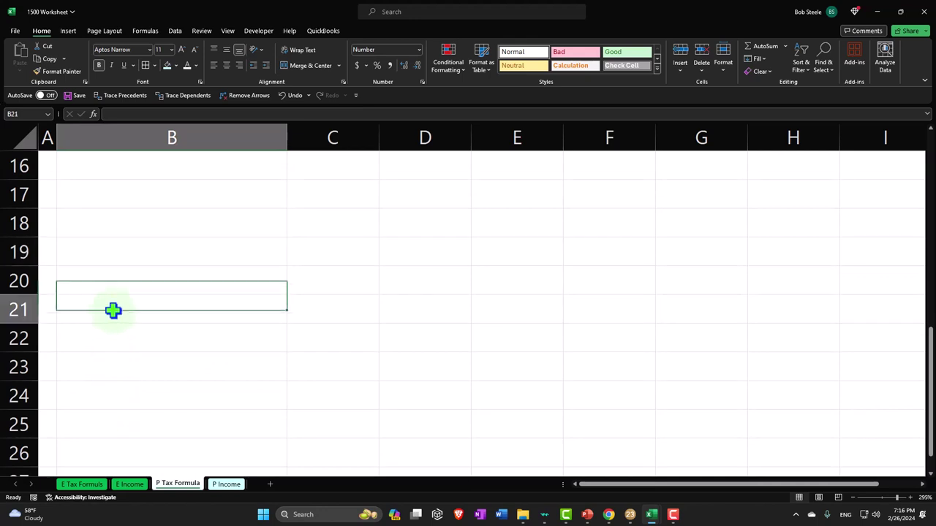
- Add a 'Standard Deductions:' heading with a Single or Married Filing Separate (MFS) label below
text(S)
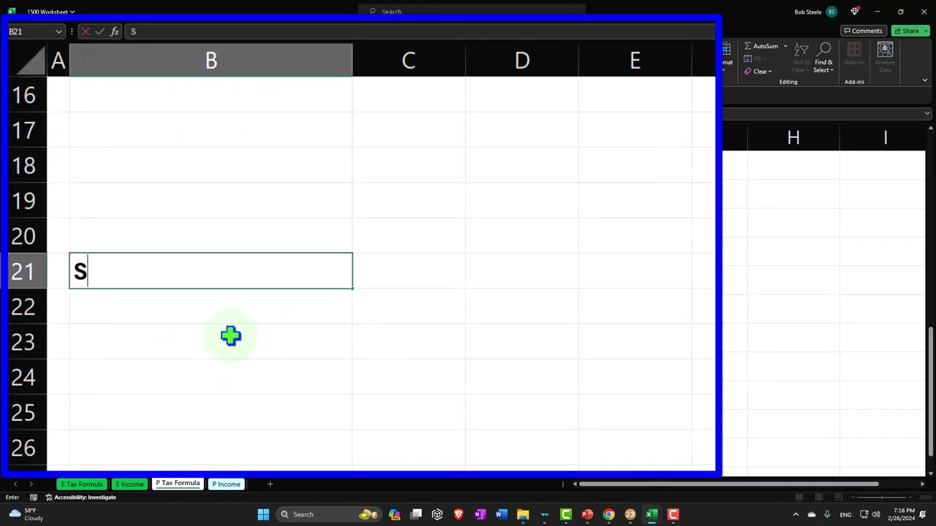
text(tandard De)
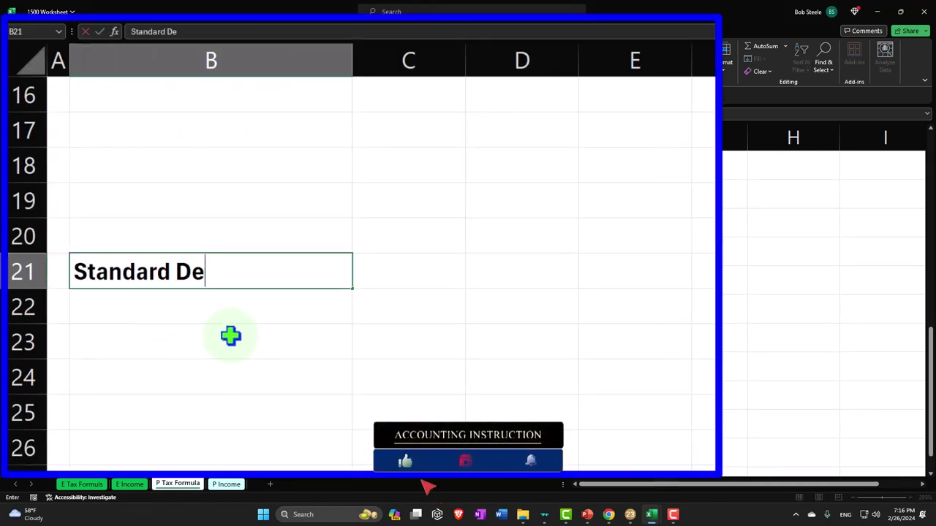
text(ductions;)
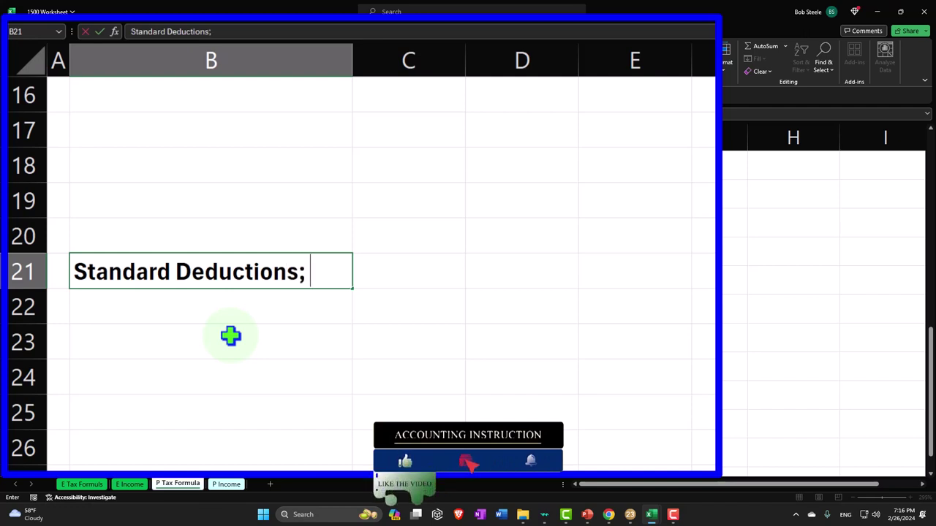
key(BackSpace)
text(:)
key(Return)
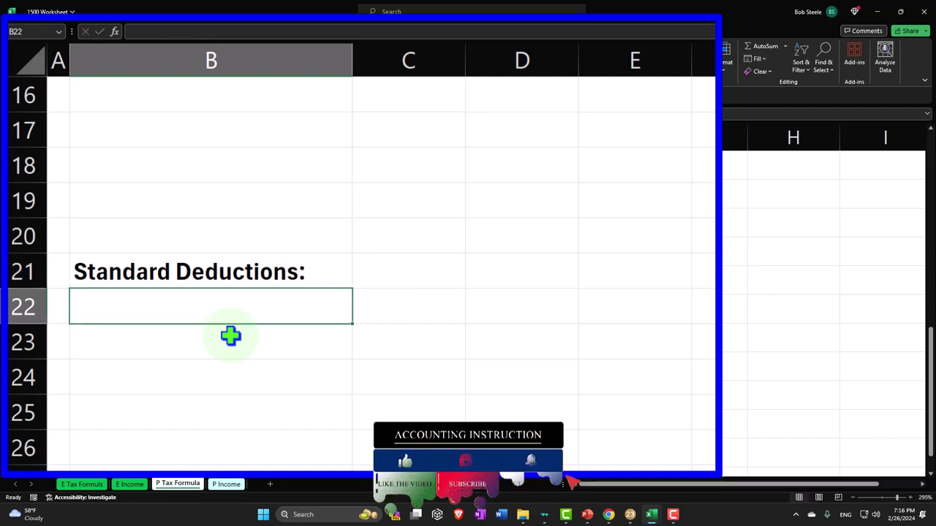
text(Sangle )
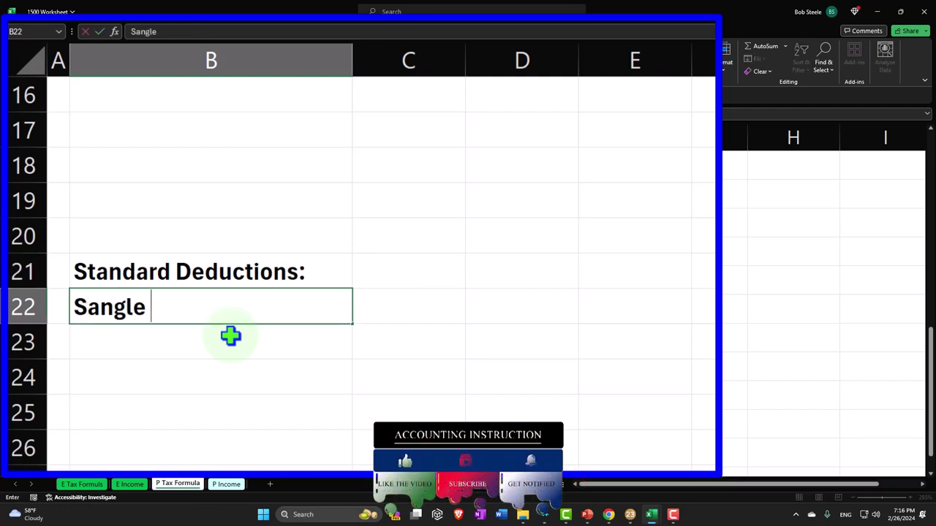
text(or Married)
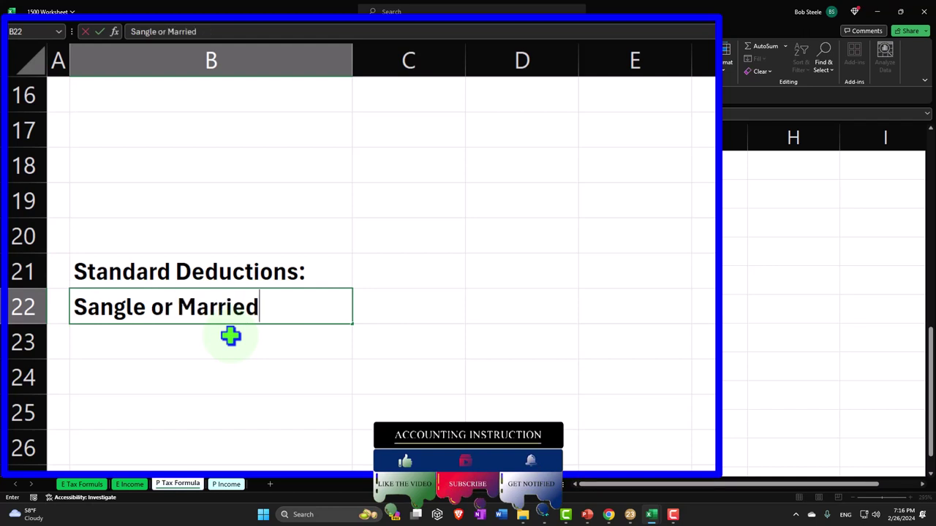
text( Filing Sep)
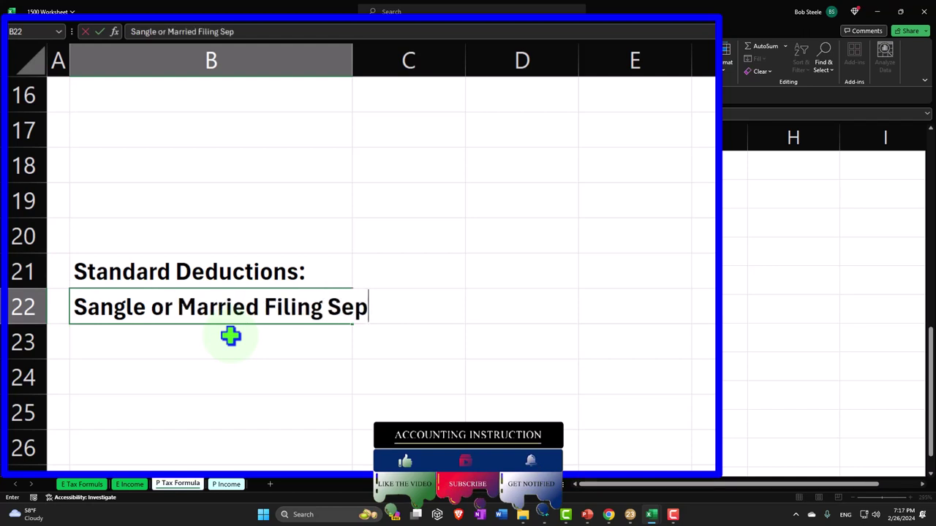
text(arate (MFS)
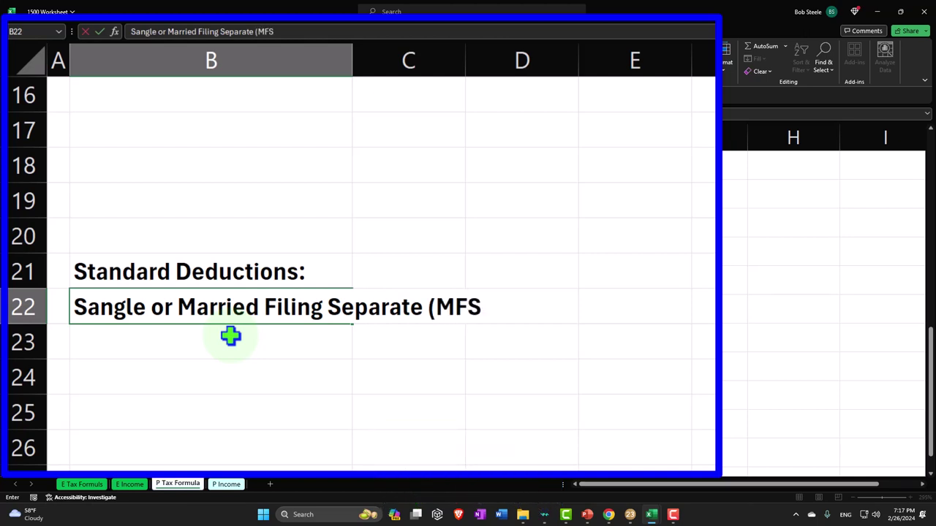
key(Return)
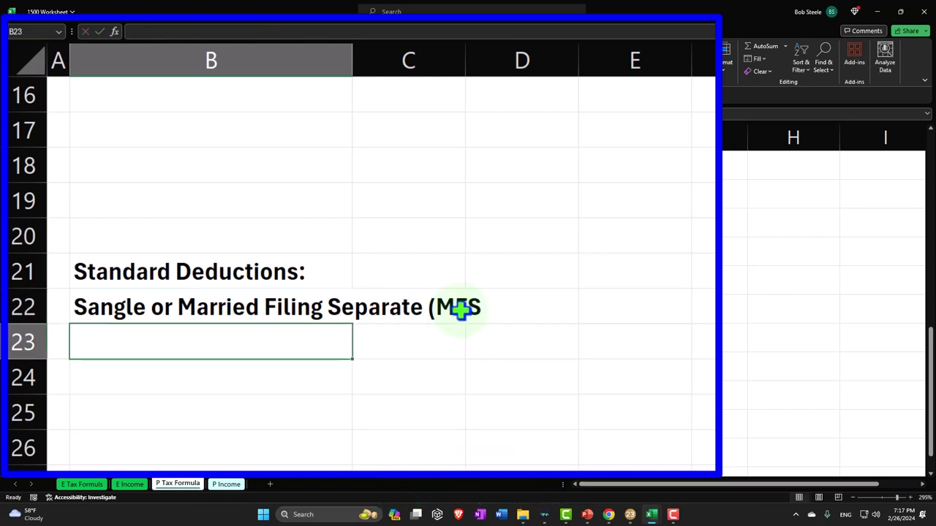
- Widen column B, enter 1,380 as the MFS amount in D22, and compare with Lacerte
double_click(323, 305)
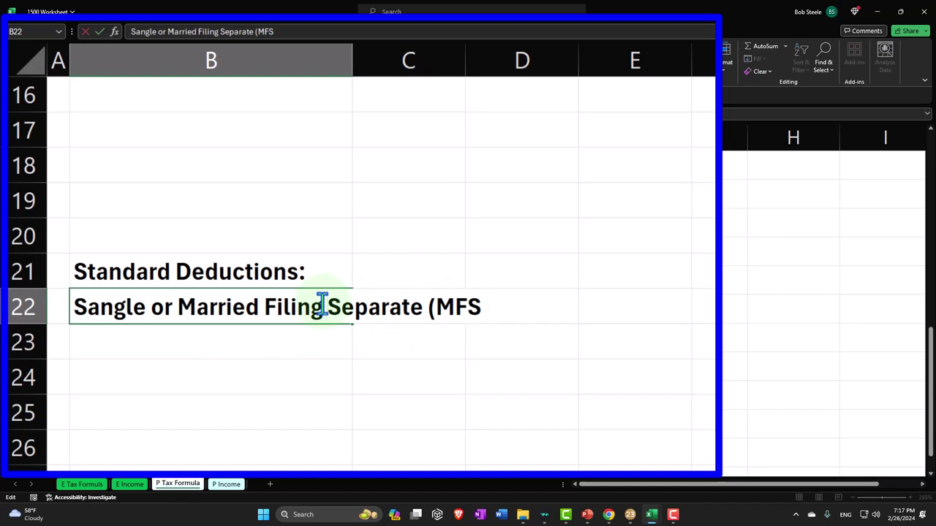
key(Return)
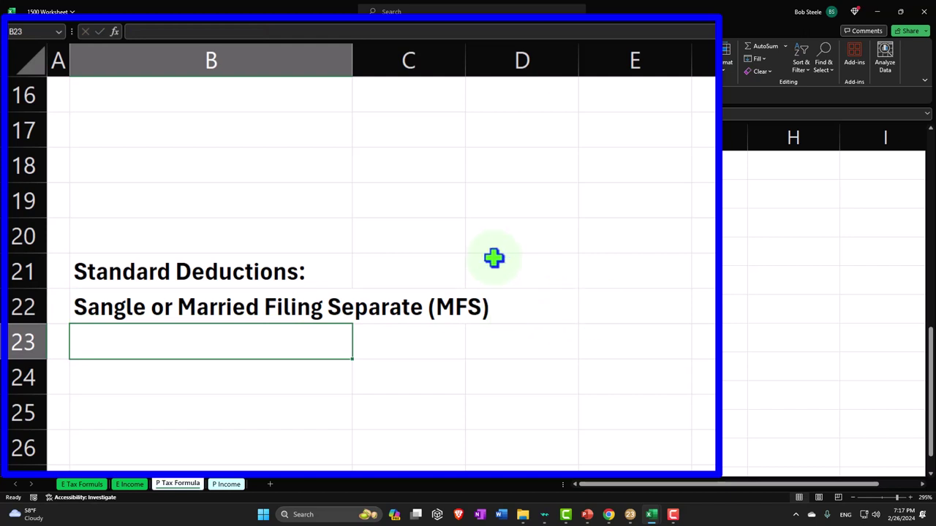
drag(352, 58, 378, 58)
click(556, 309)
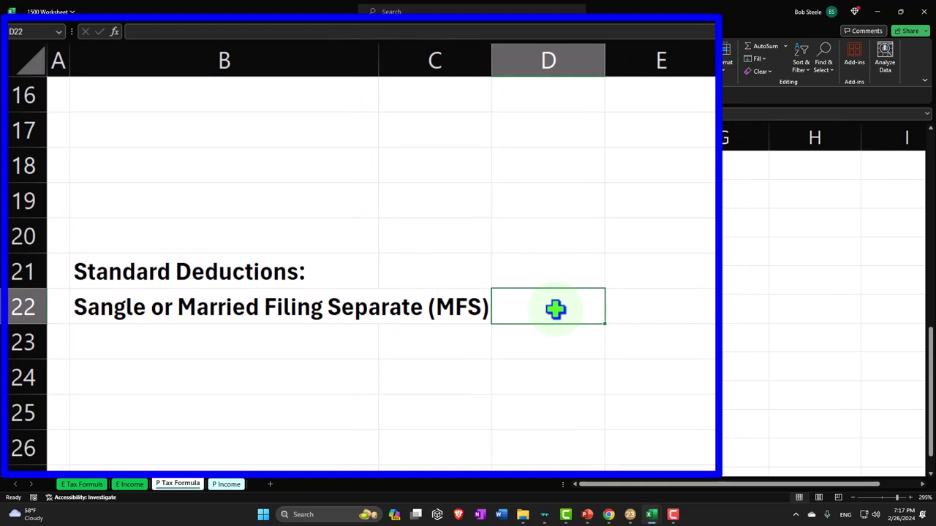
text(1380)
key(Return)
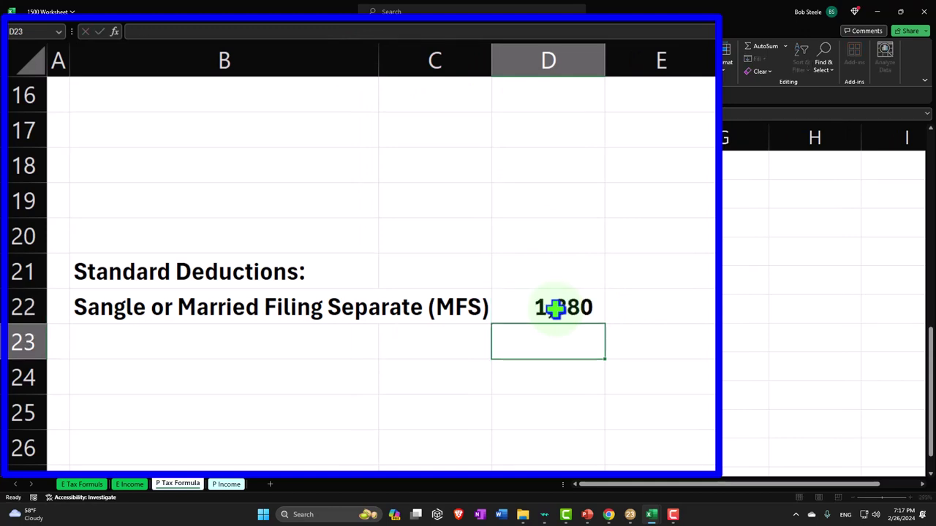
click(630, 517)
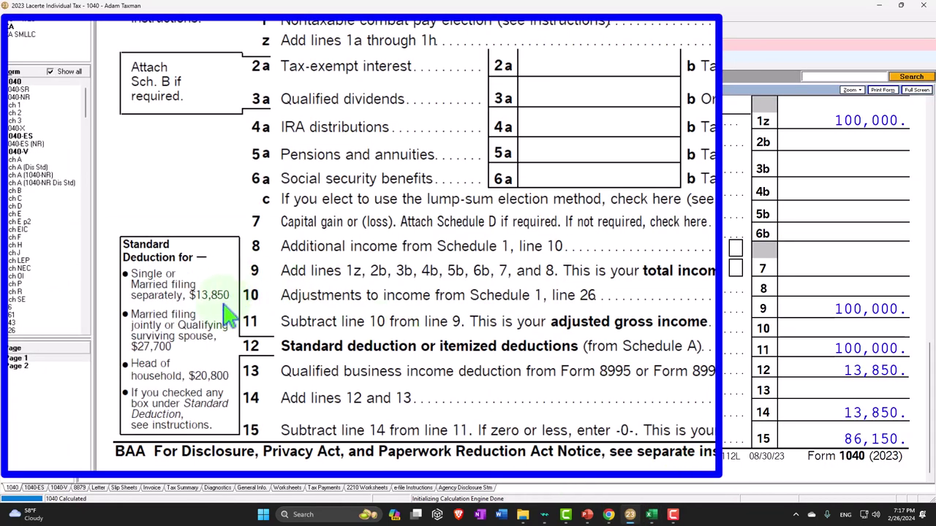
click(876, 7)
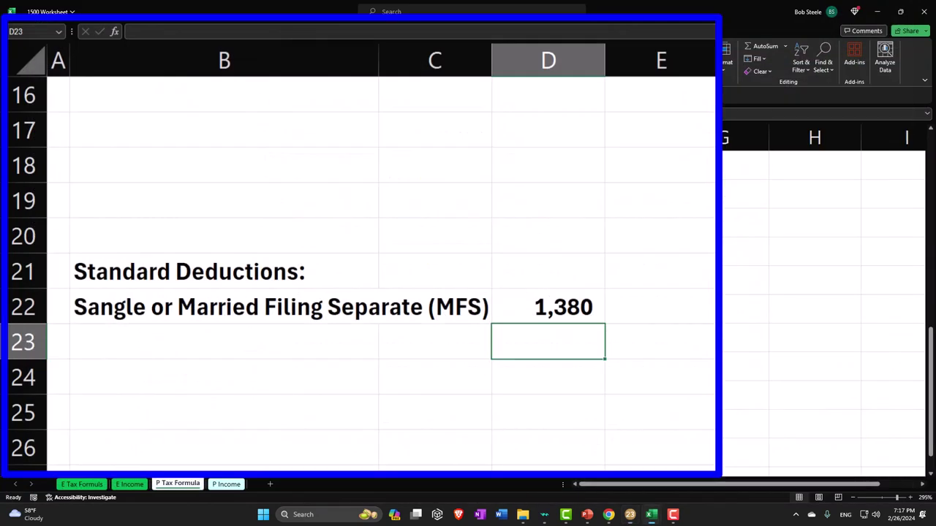
- Add the 'Married Filing Joint (MFJ)' label in B23 with an amount referencing D22
click(167, 341)
text(Head)
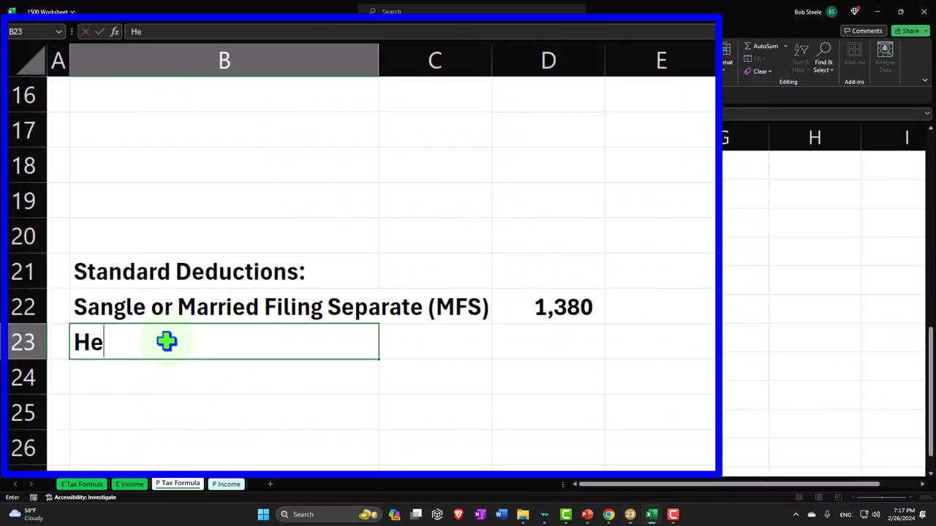
key(BackSpace)
key(BackSpace)
key(BackSpace)
key(BackSpace)
text(Married)
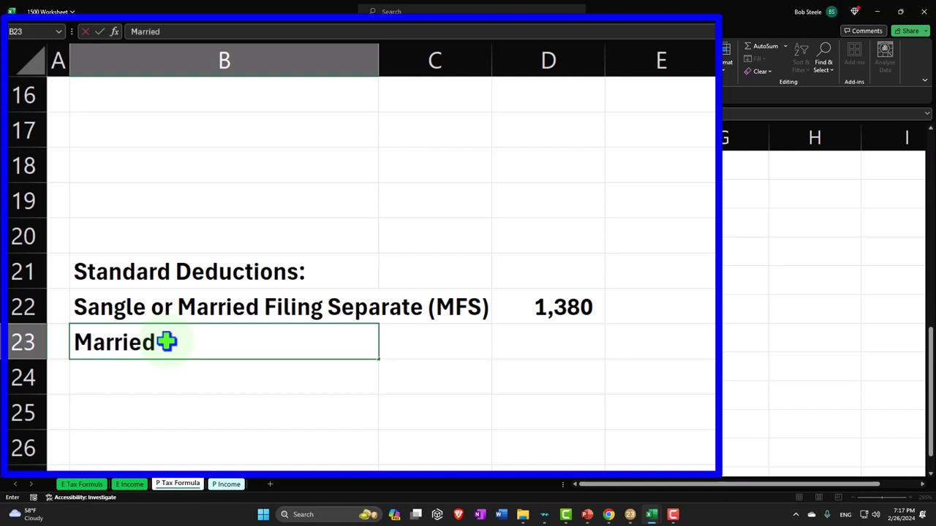
text( Filing J)
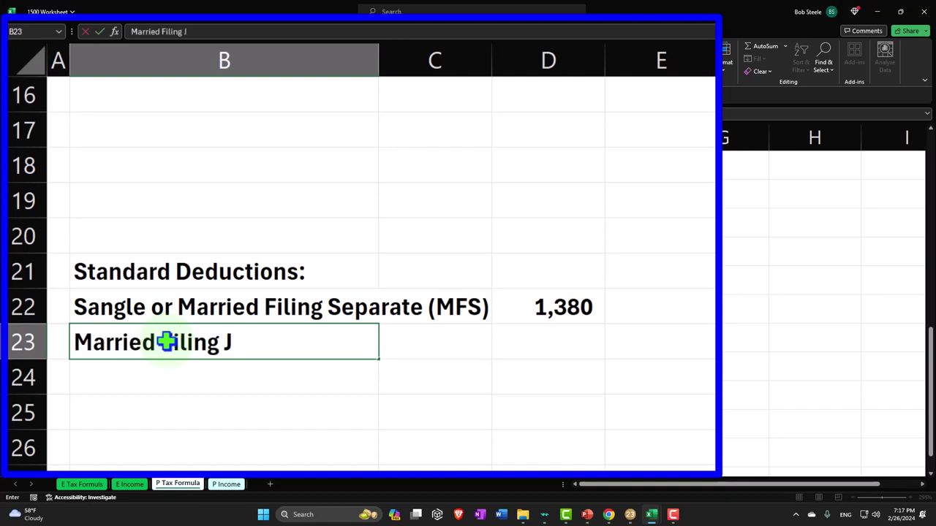
text(oint)
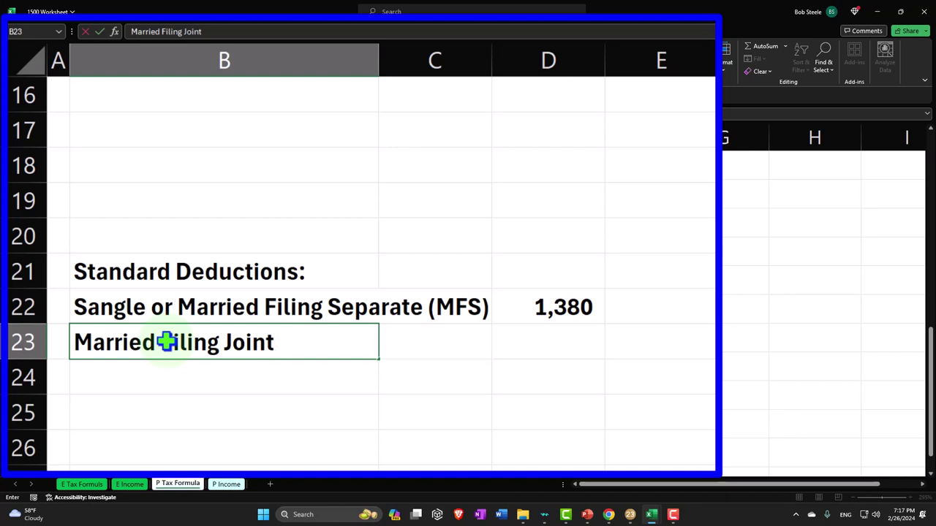
text( (MF)
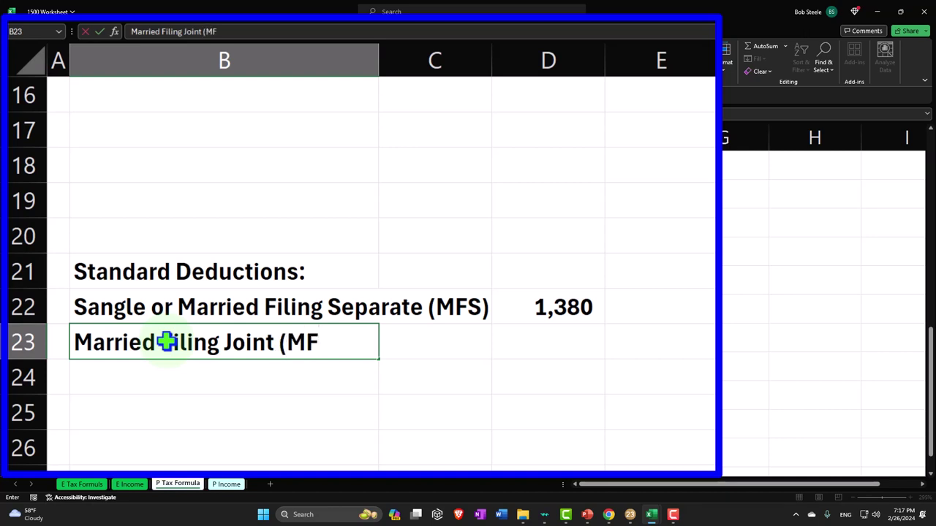
key(Tab)
key(Tab)
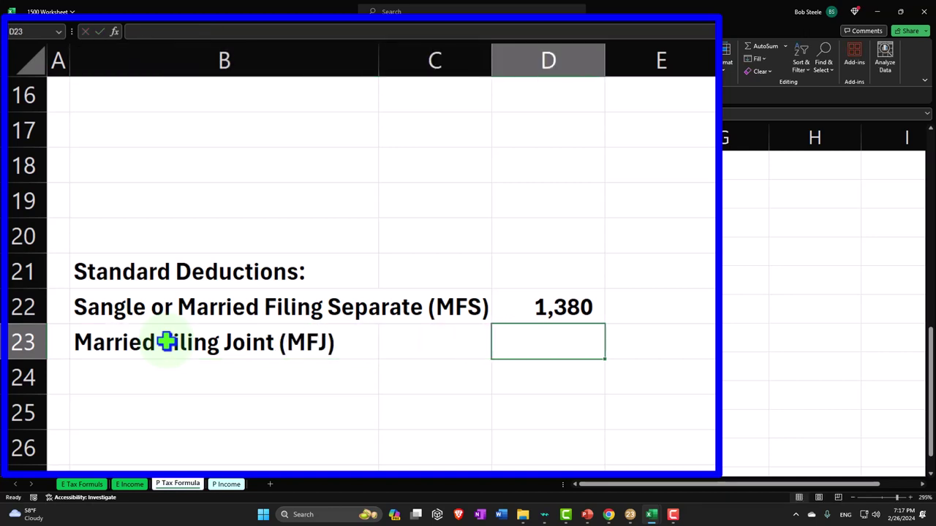
text(=)
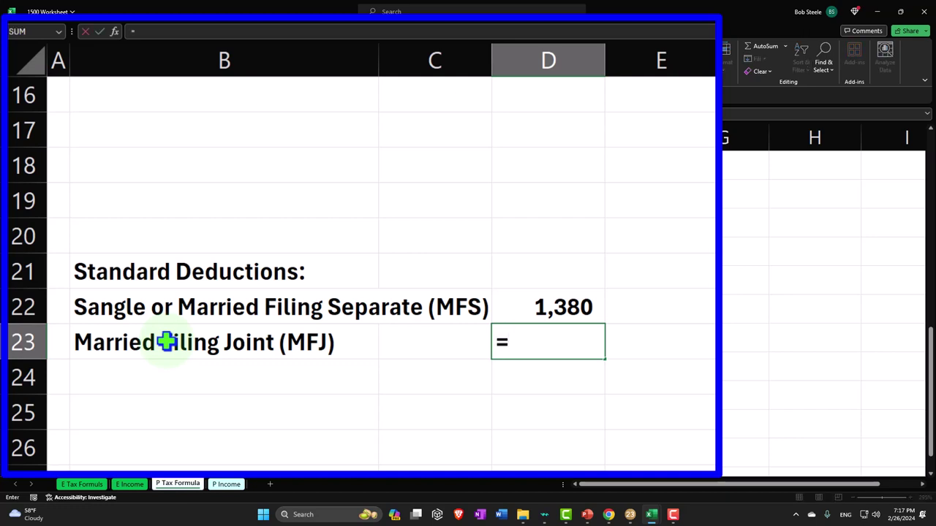
key(Up)
key(Return)
- Correct the MFS amount to 13,850 and set the MFJ amount to =D22*2 (27,700)
key(Up)
key(Up)
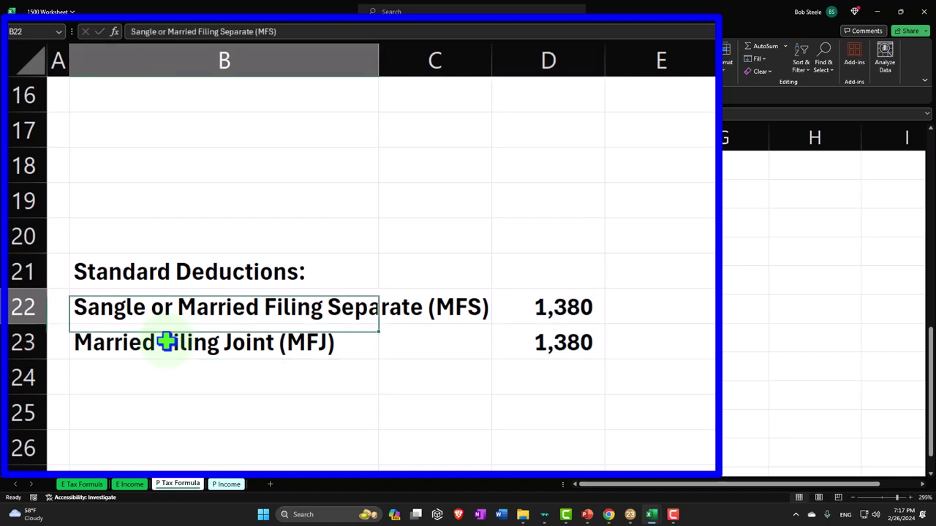
key(Right)
key(Right)
text(13850)
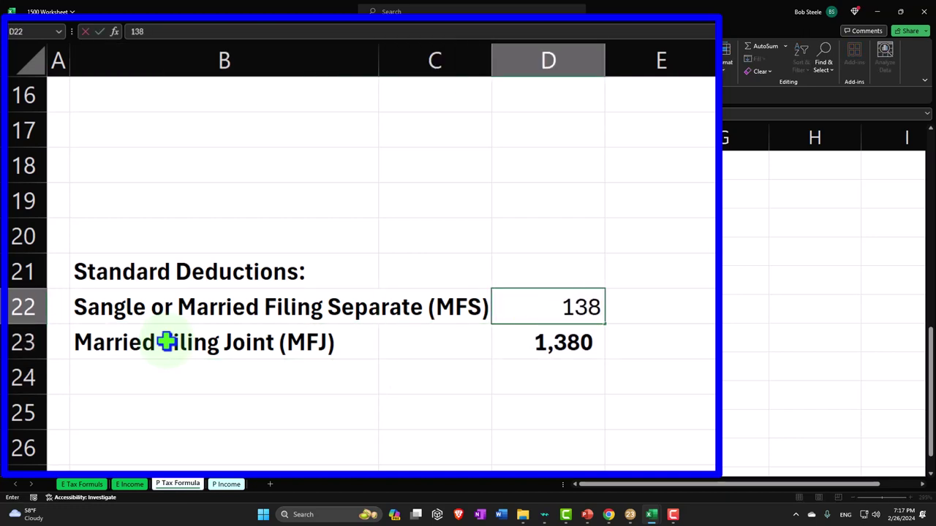
key(Return)
text(=)
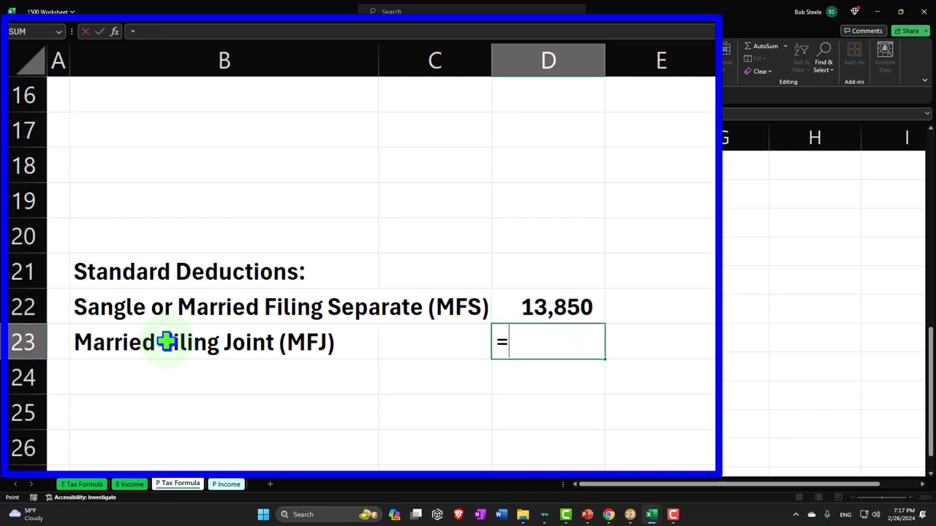
key(Up)
text(*2)
key(Return)
key(Up)
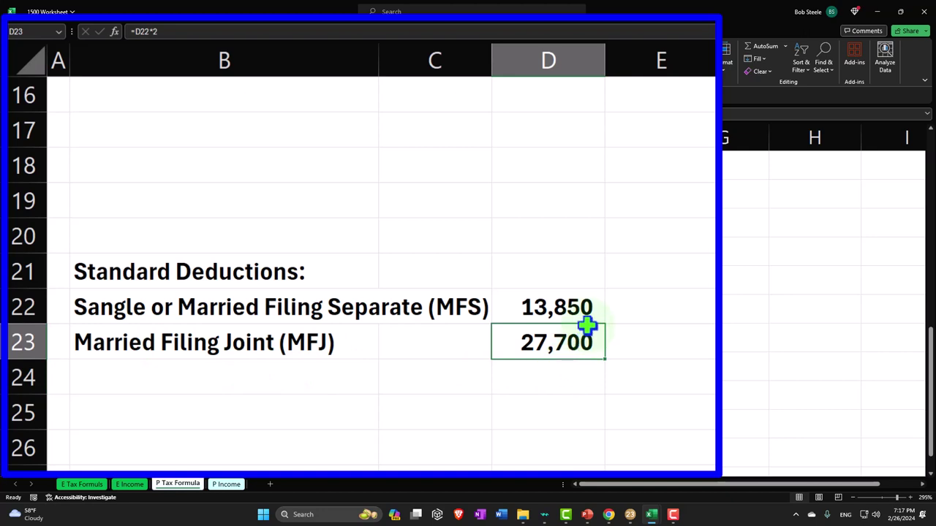
key(Up)
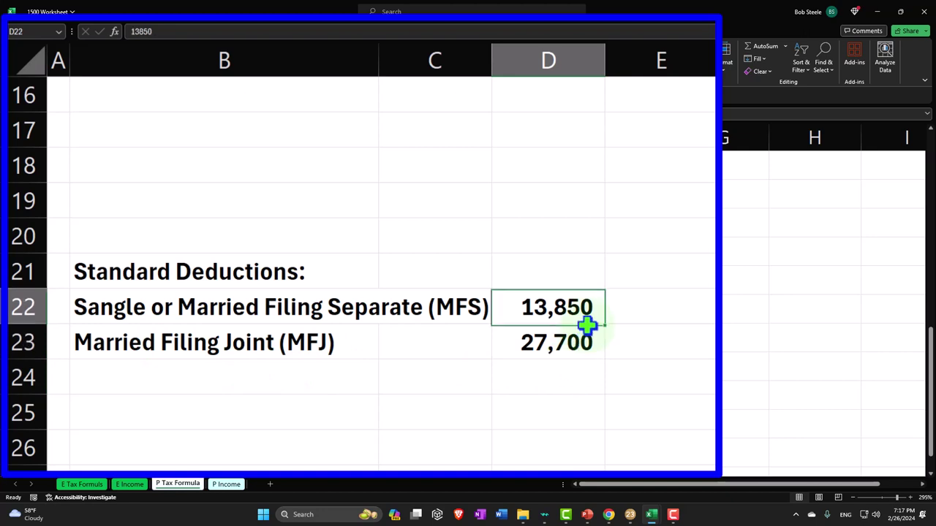
key(Down)
key(Down)
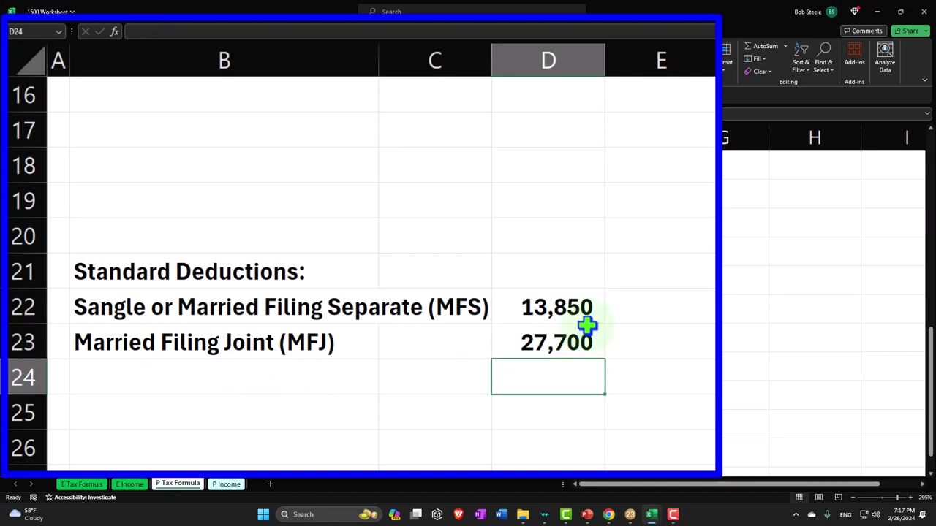
key(Left)
key(Left)
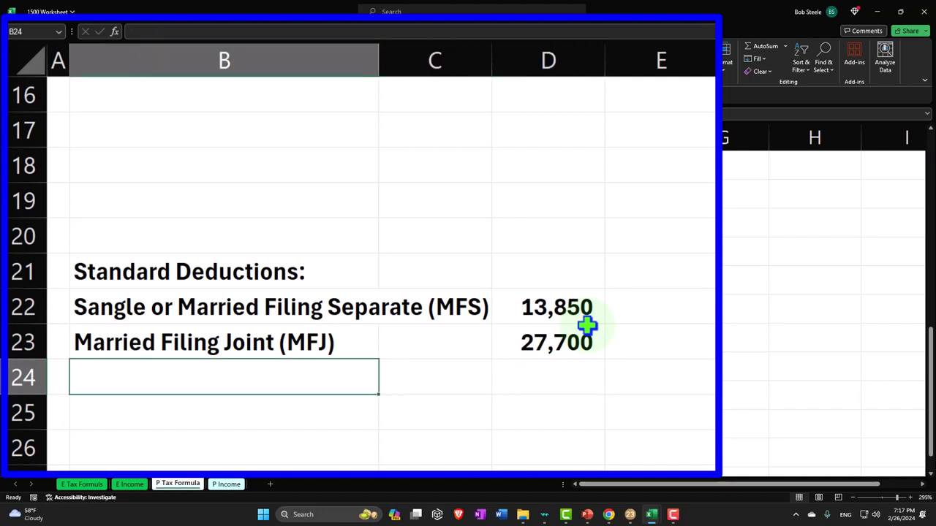
- Add 'Head of Household (HOH)' with a 20,800 deduction in row 24
text(Head)
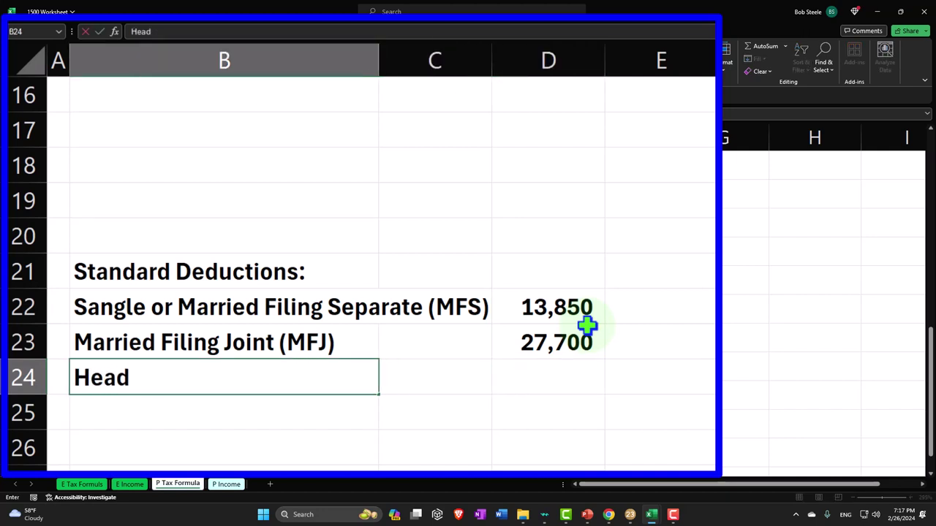
text( of Househo)
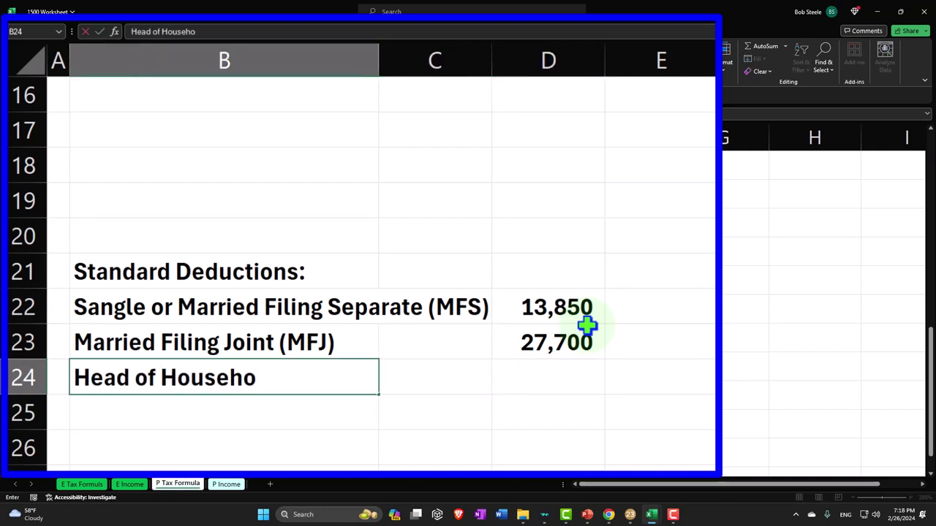
text(ld (HOH)
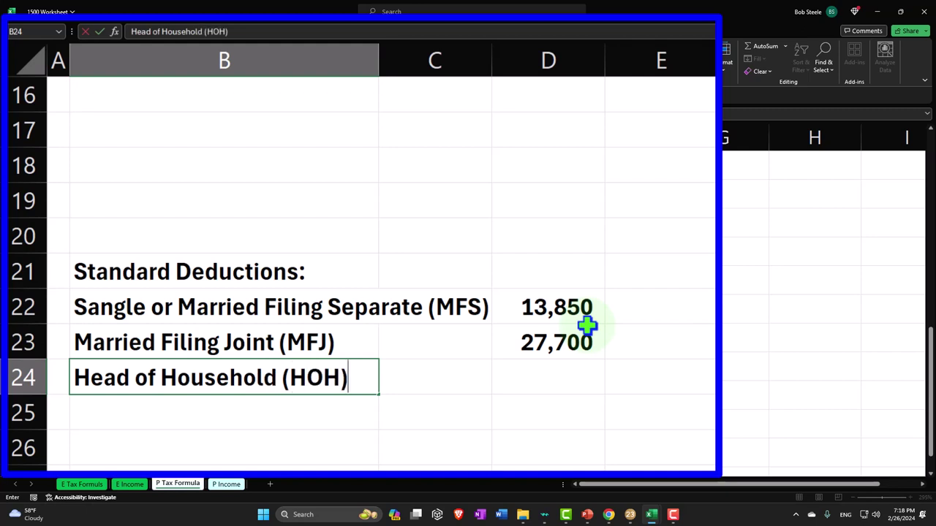
key(Tab)
key(Tab)
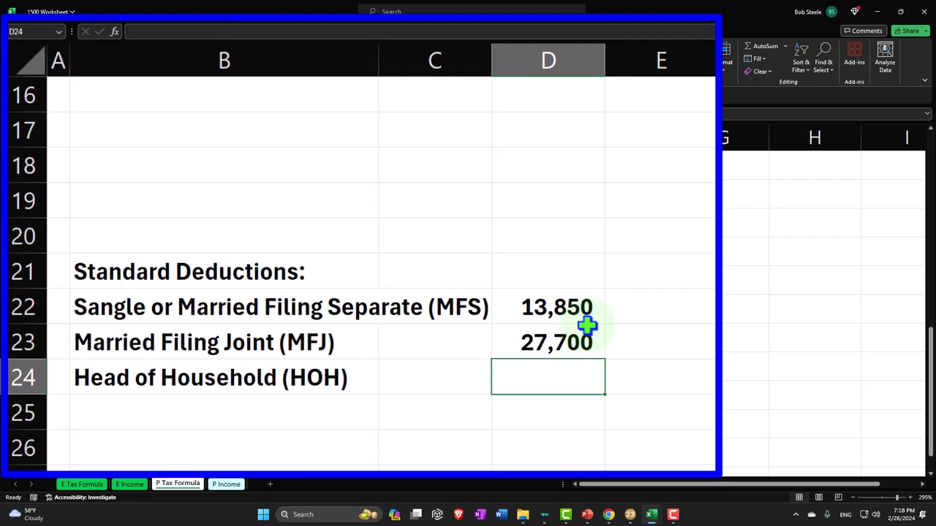
text(20800)
key(Return)
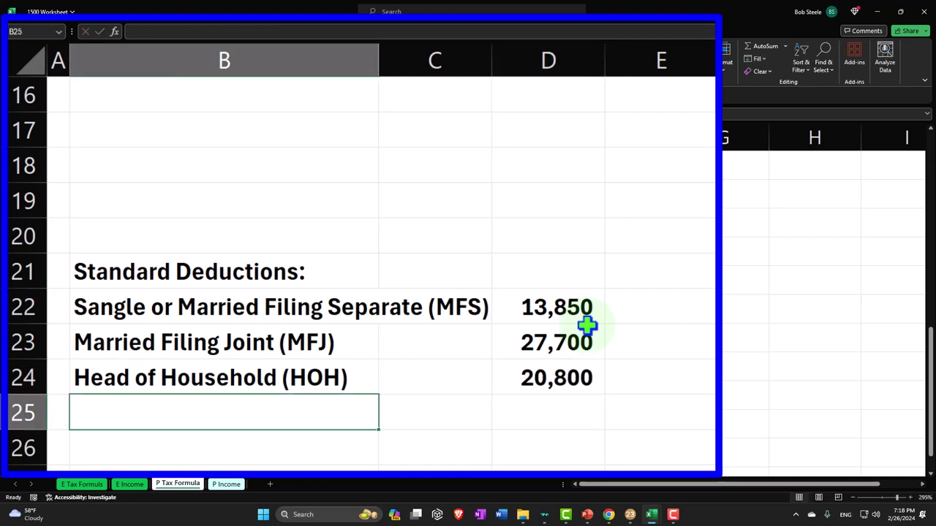
- Review the Standard Deduction Chart on page 4 of Lacerte's 1040-SR, then return to the 1500 Worksheet
click(630, 514)
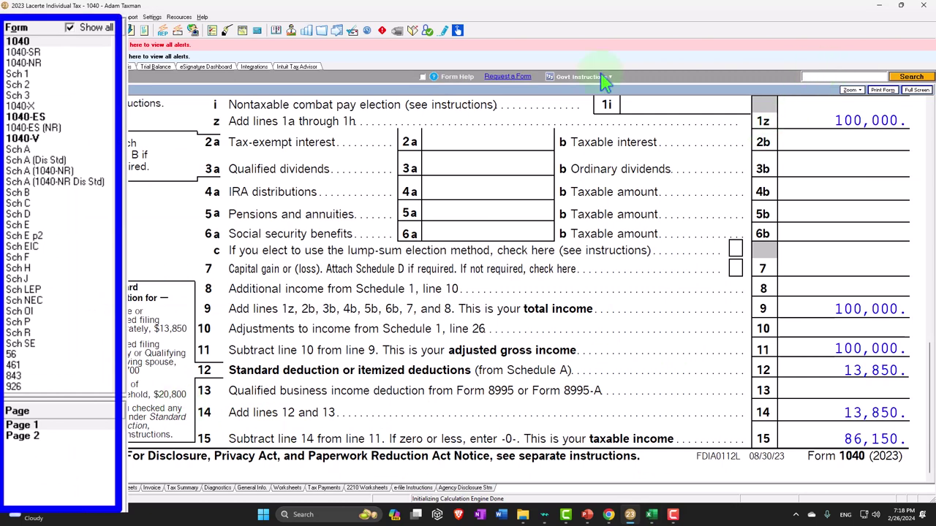
click(38, 52)
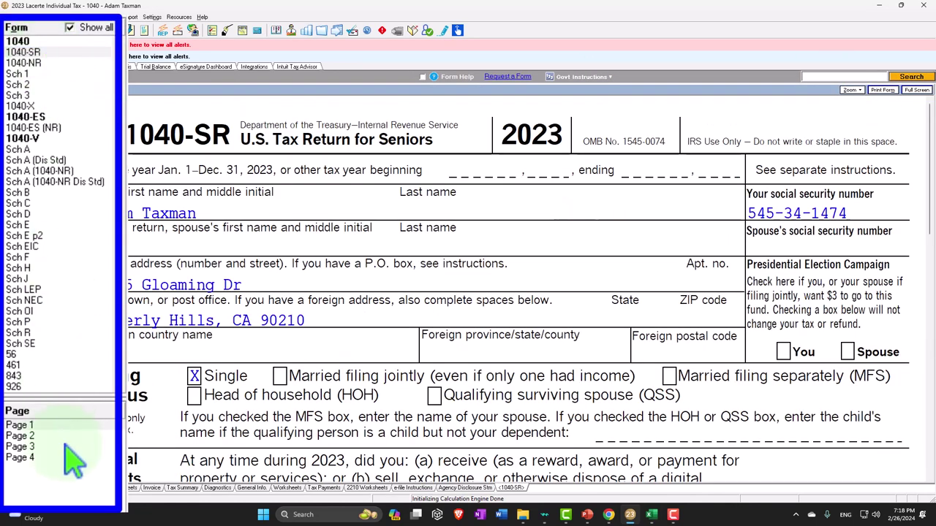
click(58, 466)
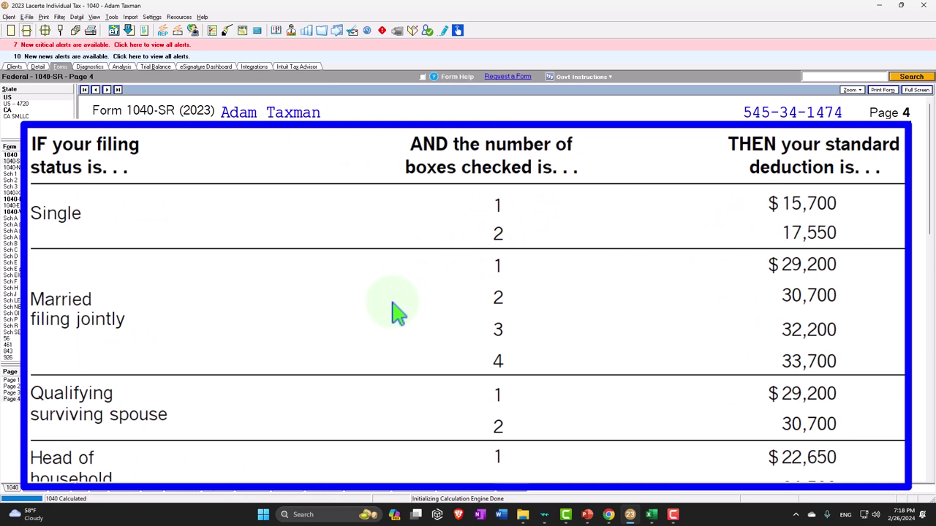
scroll(392, 307, down, 2)
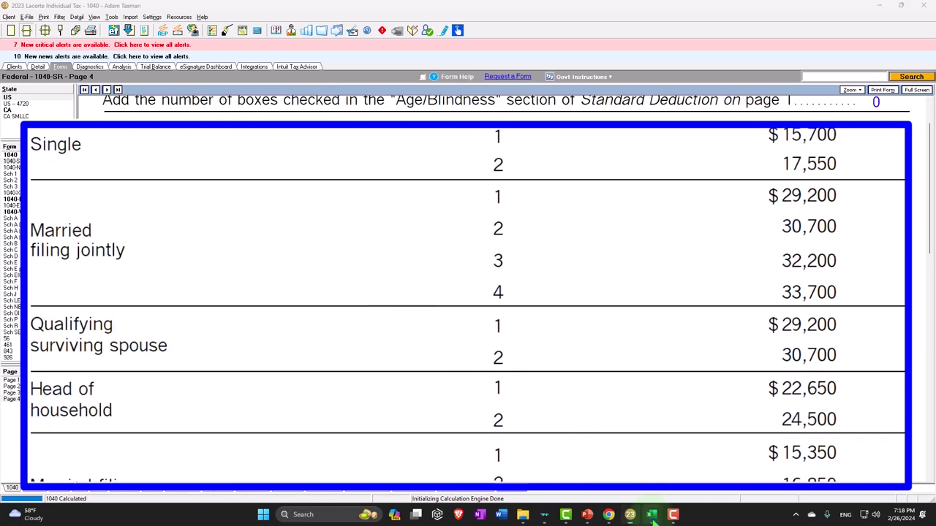
mouse_move(649, 514)
click(702, 461)
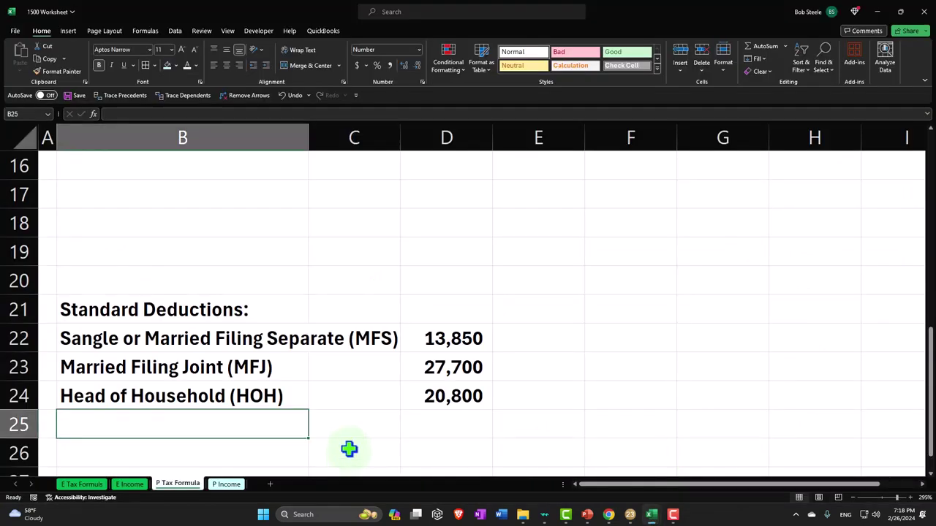
- Add an 'Over 65 or Blind' label in B25 and MFJ and Single HOH headings in E21:F21
text(Over)
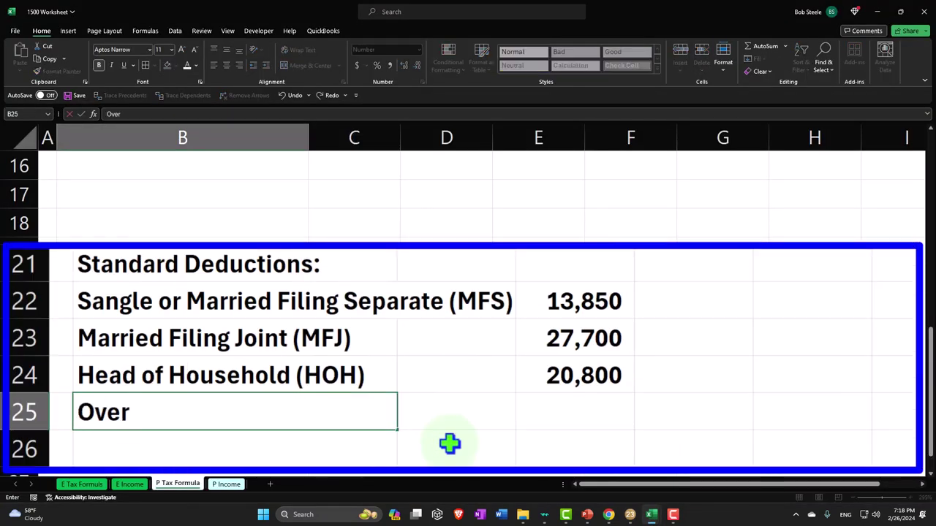
text( 65 or)
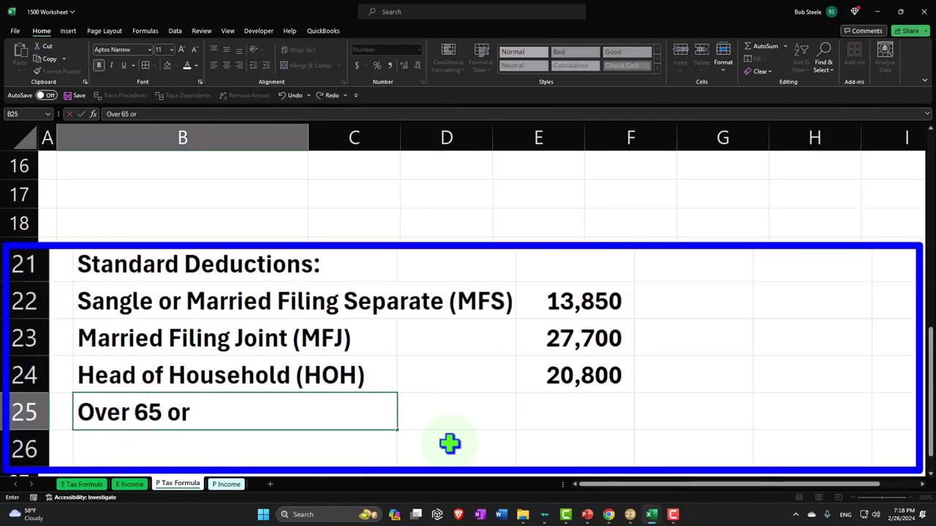
text( Blind)
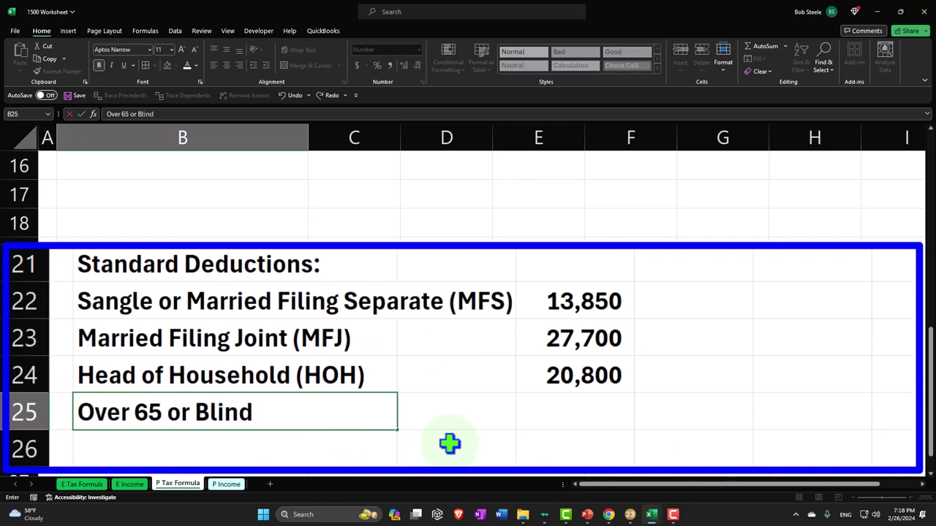
key(Tab)
key(Tab)
key(Tab)
key(Up)
key(Up)
key(Up)
key(Up)
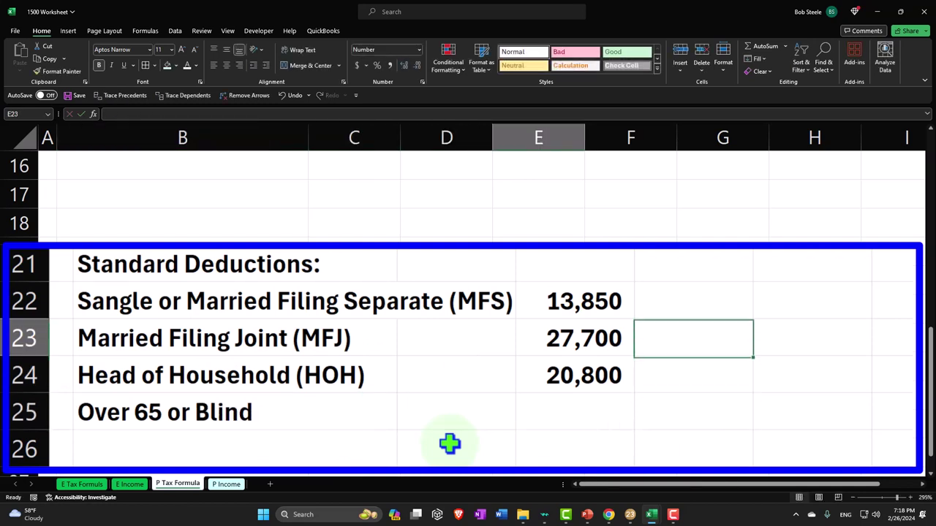
text(MFJ)
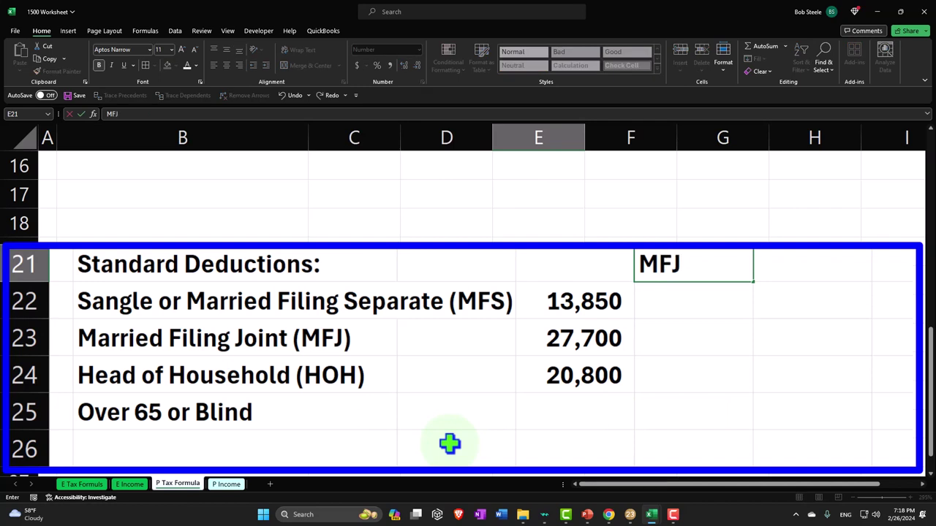
key(Tab)
text(S)
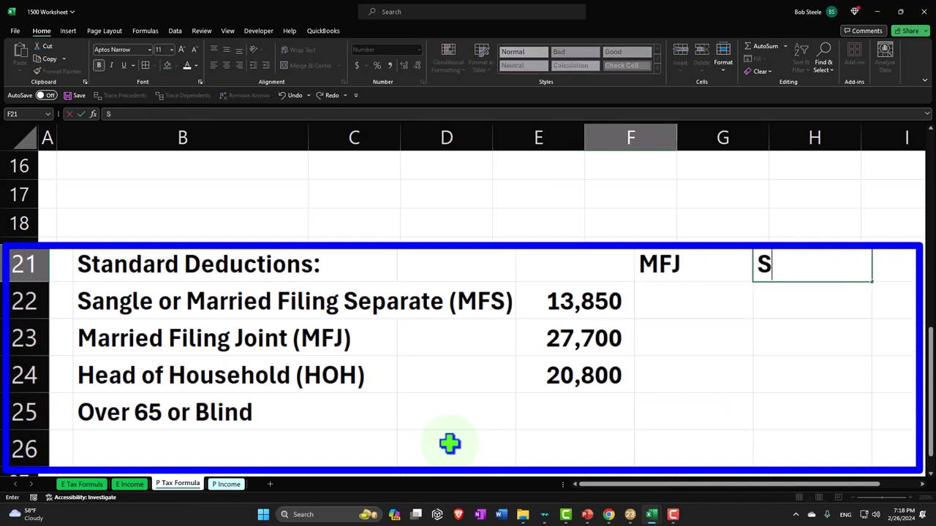
text(inge)
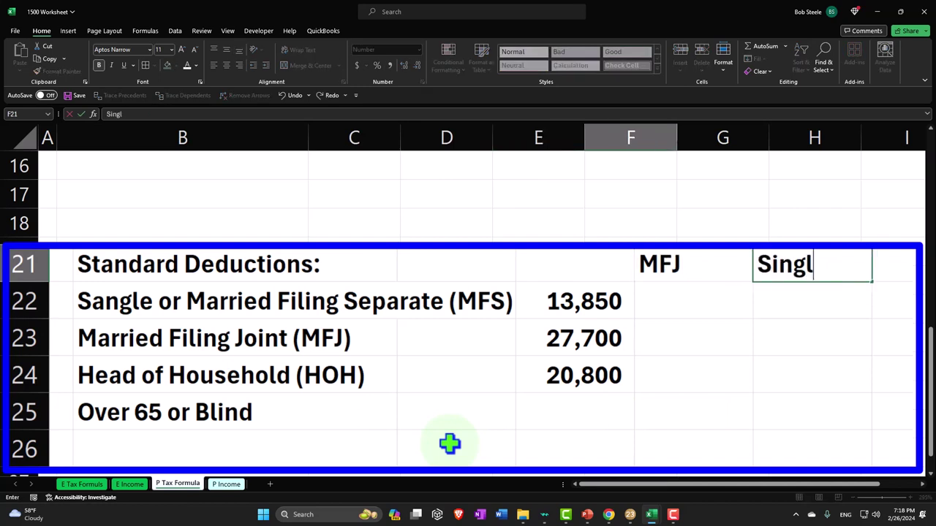
text(e HOH)
key(Return)
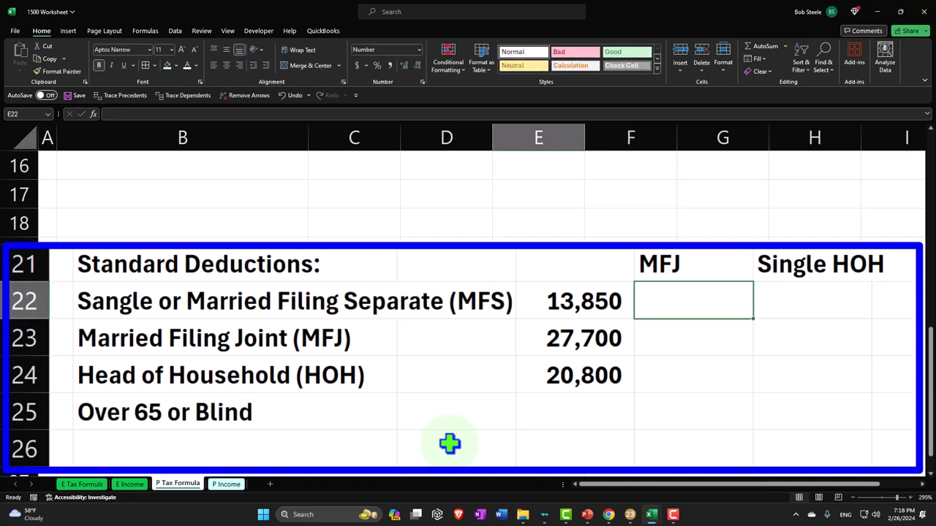
- Enter 1,850 under MFJ and 1,500 under Single HOH on the Over 65 or Blind row
key(Down)
key(Down)
key(Down)
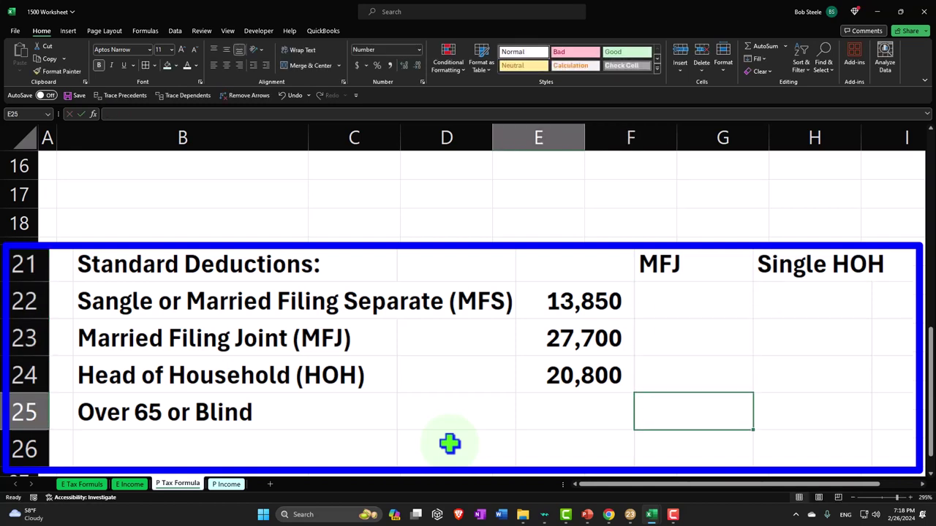
text(1,8)
text(50)
key(Tab)
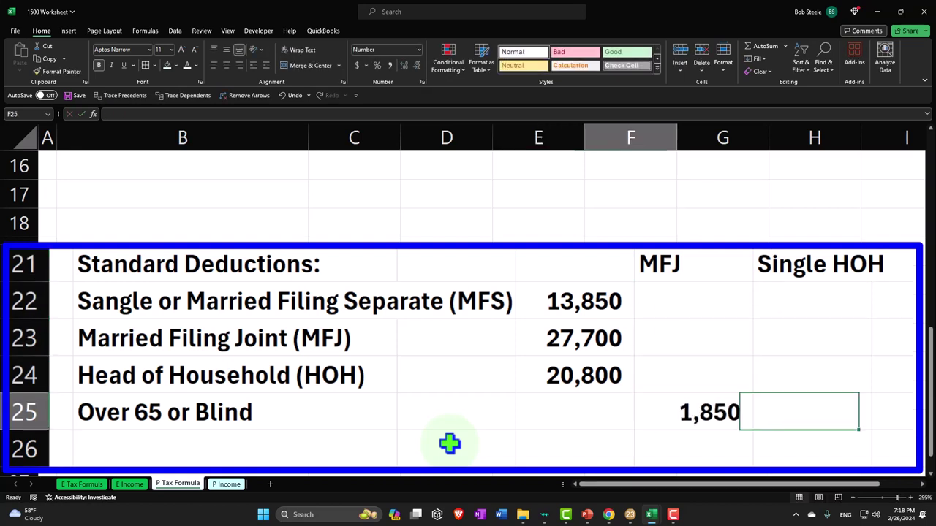
text(1500)
key(Return)
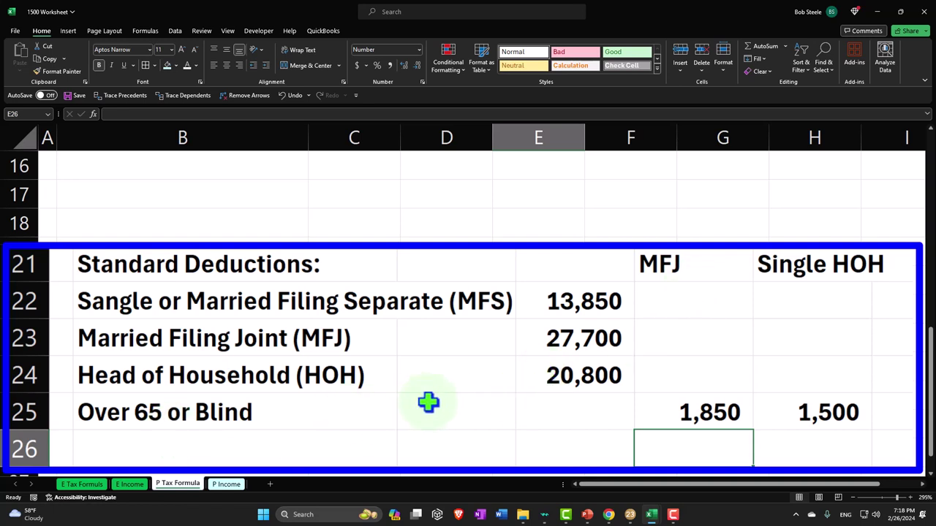
- Fill the MFJ and Single HOH heading cells black and centre them
drag(685, 267, 756, 261)
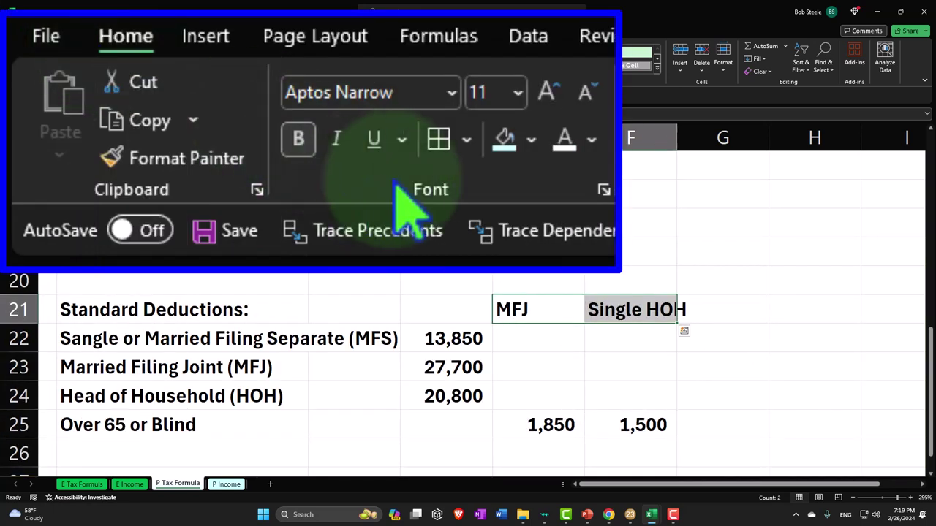
click(174, 64)
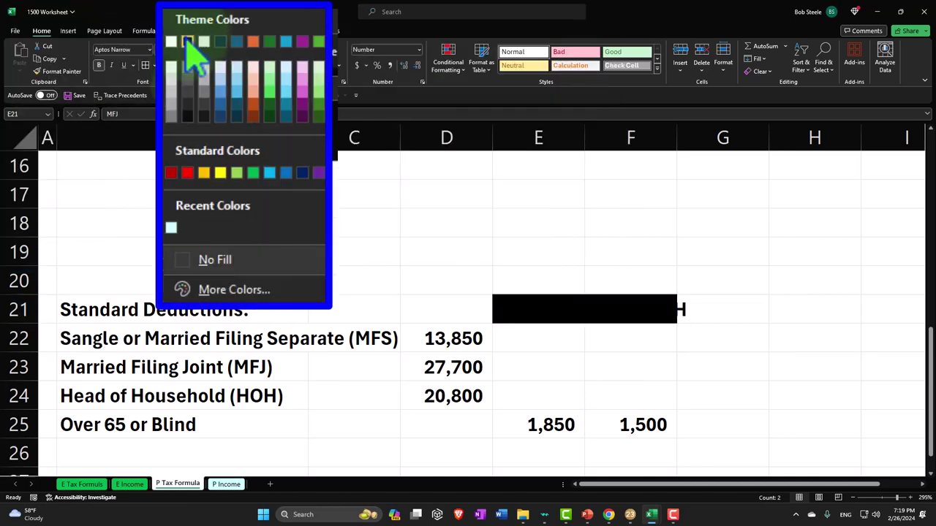
click(175, 86)
click(501, 110)
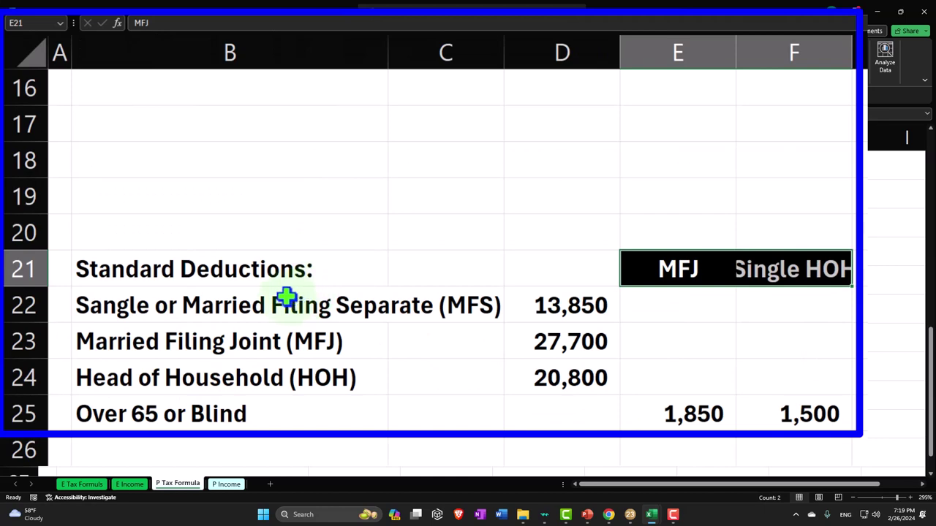
- Apply All Borders to the table body B22:F25
drag(204, 293, 786, 424)
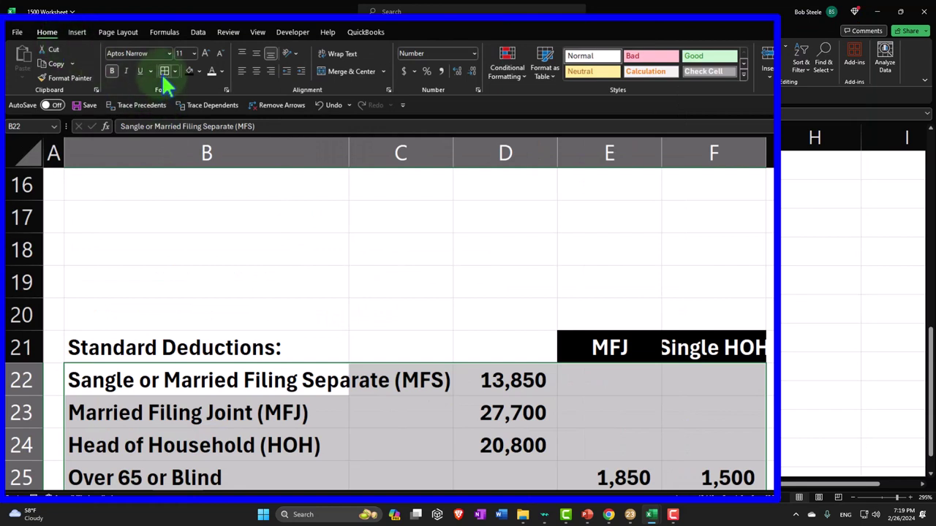
click(167, 80)
click(256, 445)
- Fill the Standard Deductions title cells B21:D21 black with white text
drag(322, 348, 495, 341)
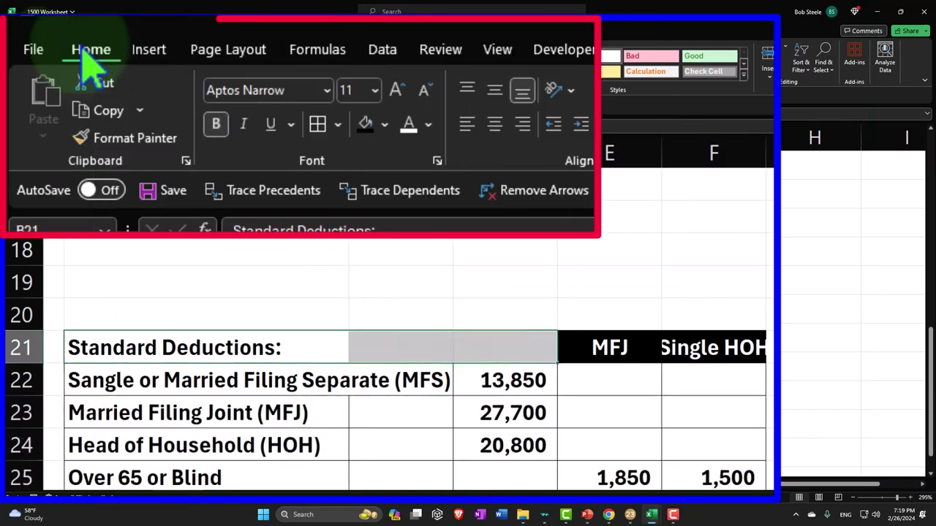
click(366, 124)
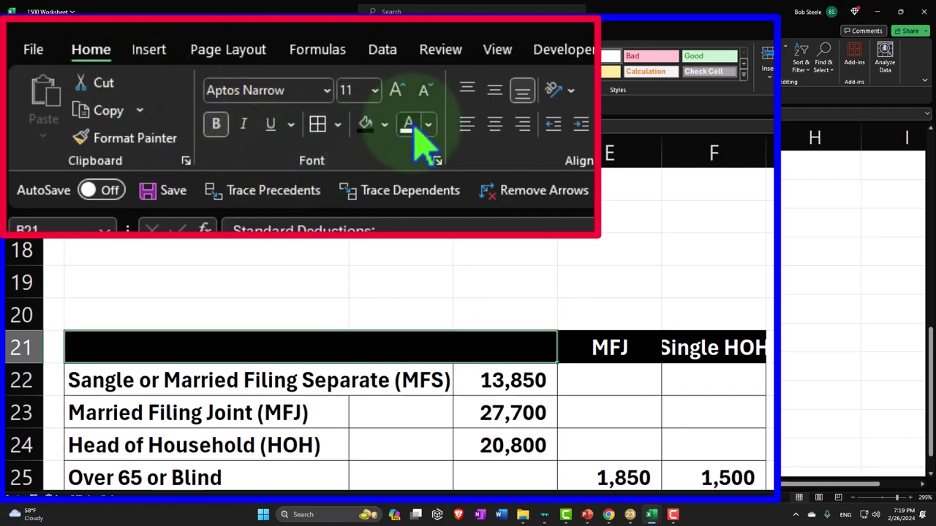
click(408, 124)
click(285, 306)
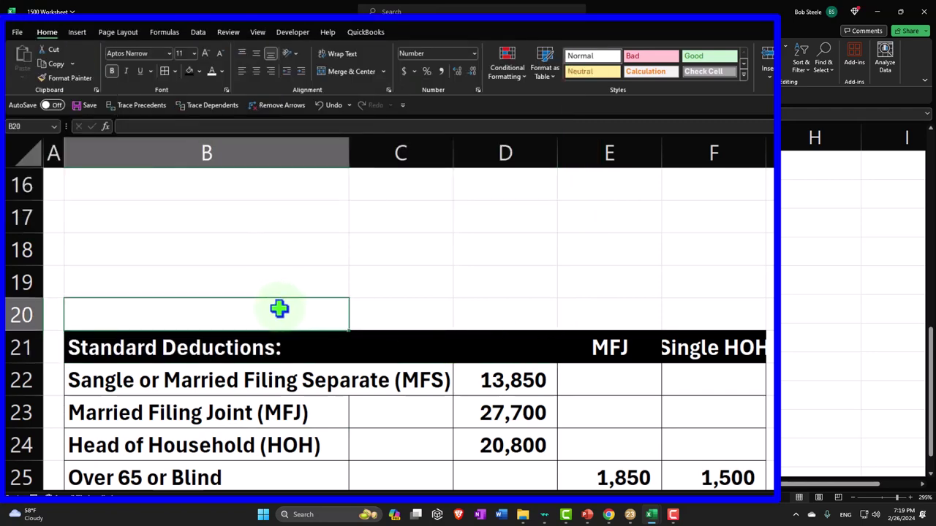
- Enter =D22 in C7 so the Standard Deductions line shows 13,850, then return to Lacerte
scroll(277, 309, up, 5)
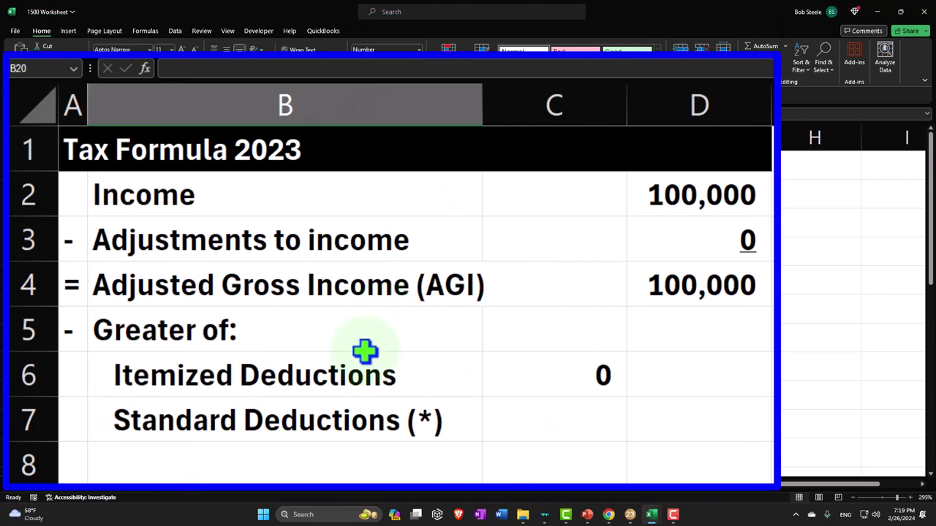
click(556, 434)
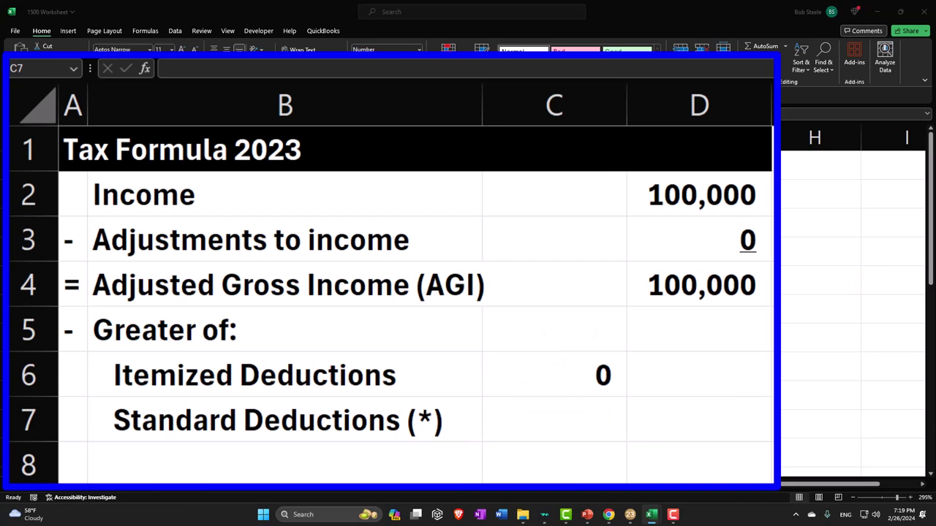
click(600, 425)
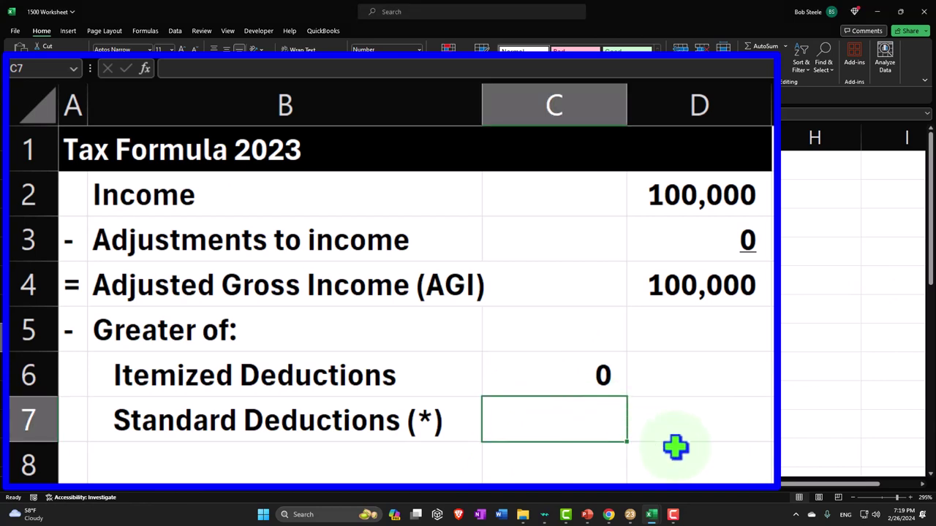
text(=)
key(Down)
key(Down)
key(Down)
key(Down)
key(Down)
key(Down)
key(Down)
key(Down)
key(Down)
key(Down)
key(Down)
key(Down)
key(Down)
key(Down)
key(Down)
key(Down)
key(Down)
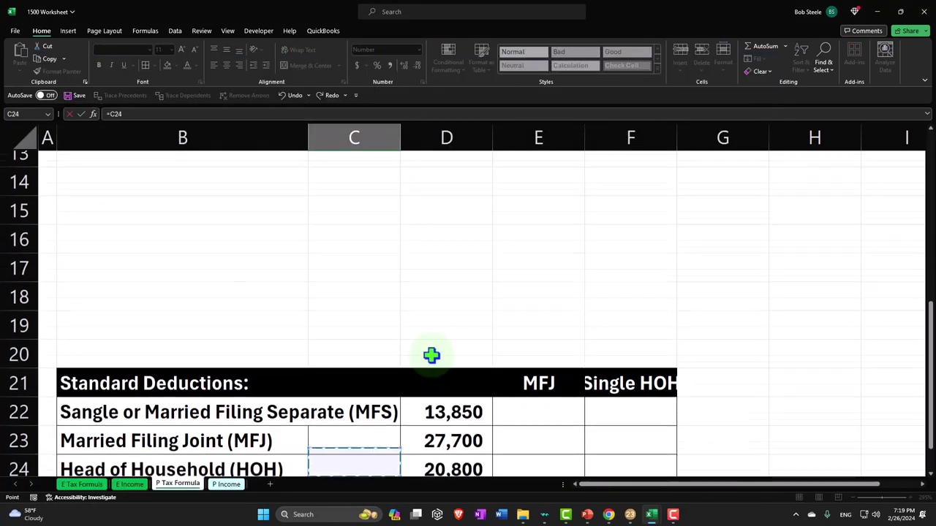
key(Down)
key(Down)
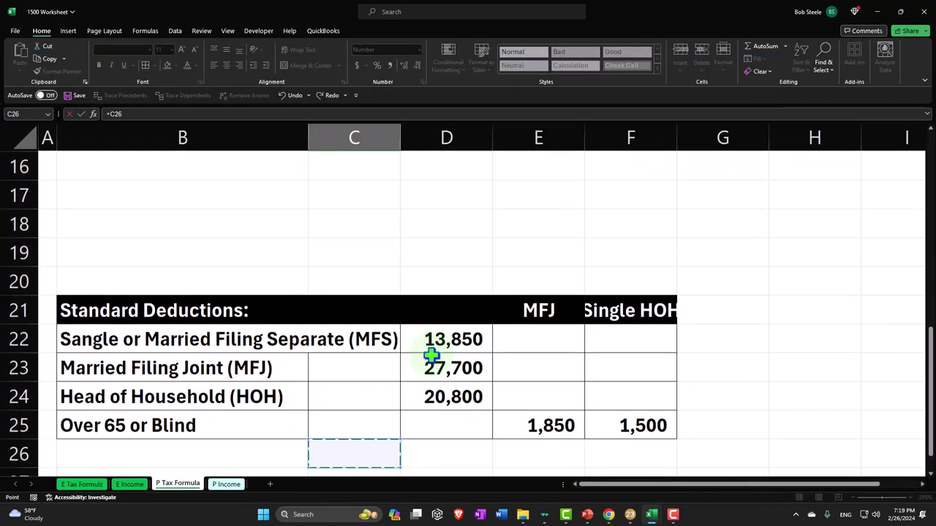
key(Up)
key(Up)
key(Up)
key(Up)
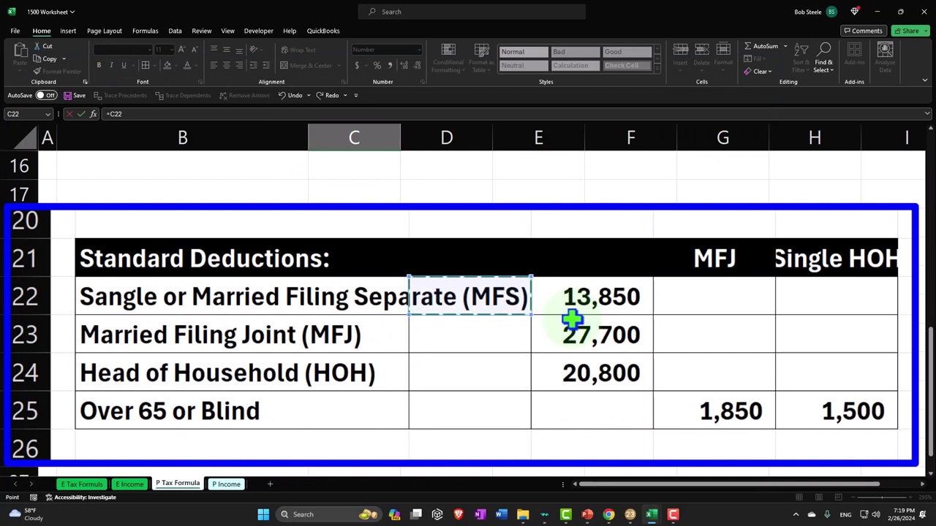
key(Right)
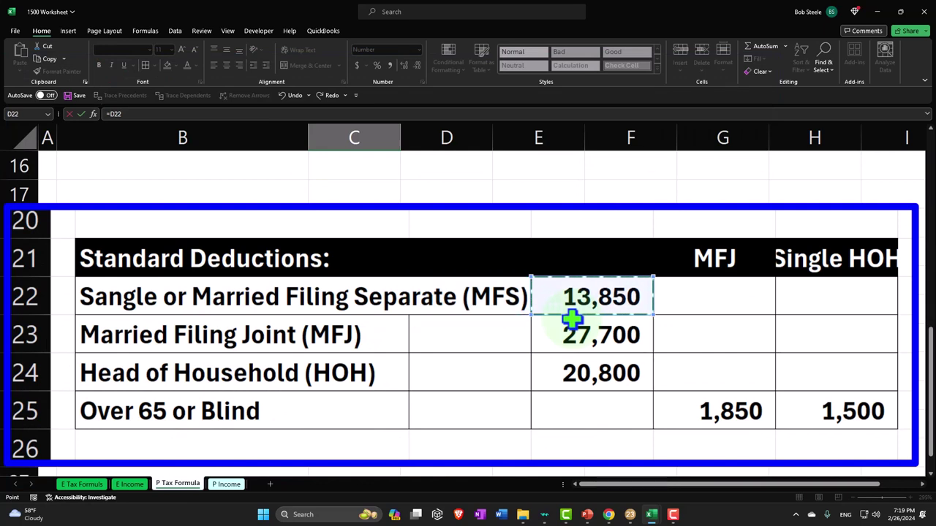
key(Return)
scroll(441, 345, up, 3)
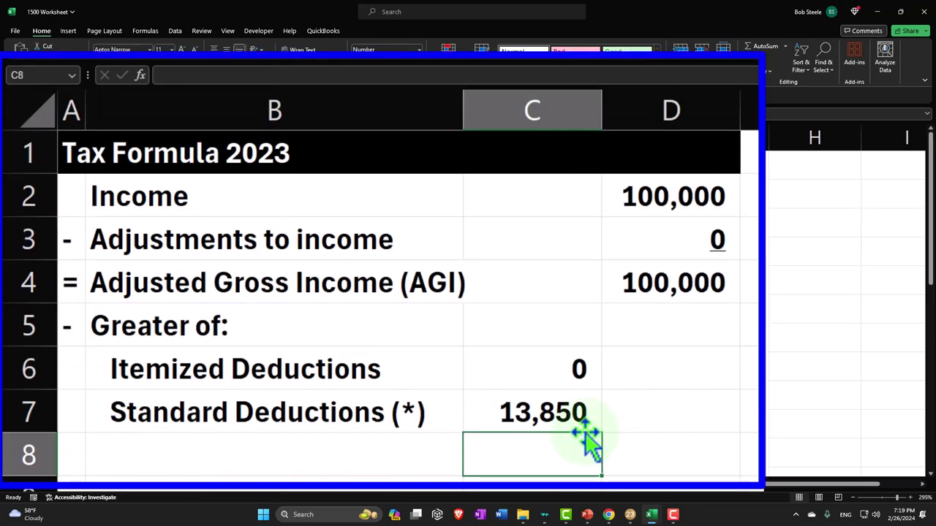
click(630, 515)
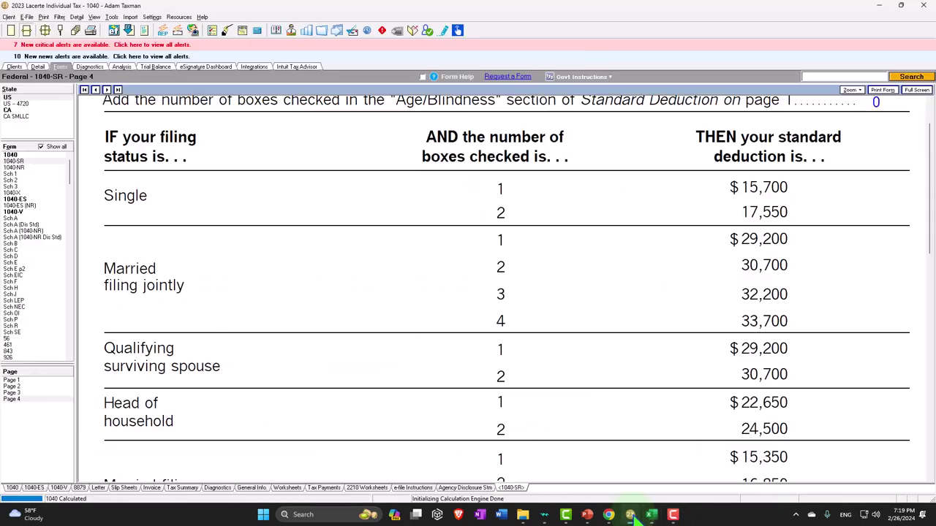
- Check taxable income on Lacerte's Form 1040 page 1, then minimize Lacerte to show Excel
click(26, 155)
scroll(545, 373, down, 15)
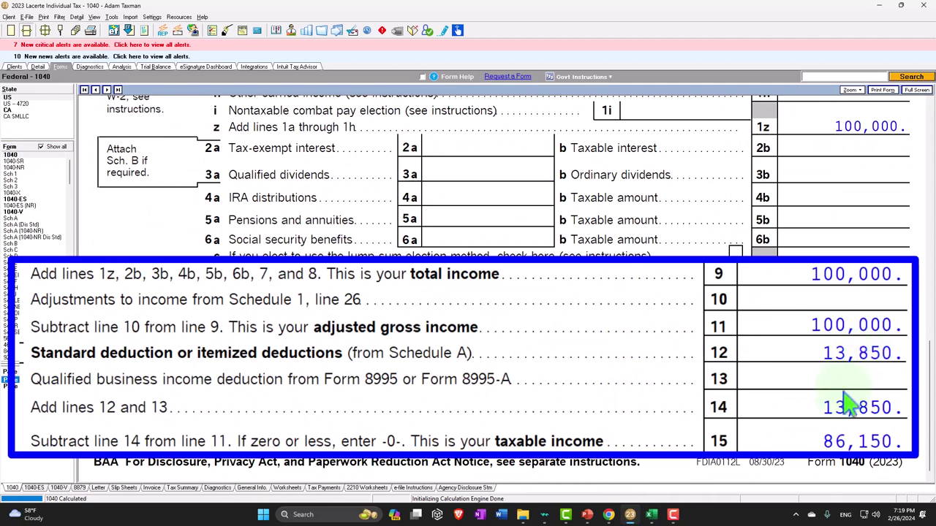
click(879, 5)
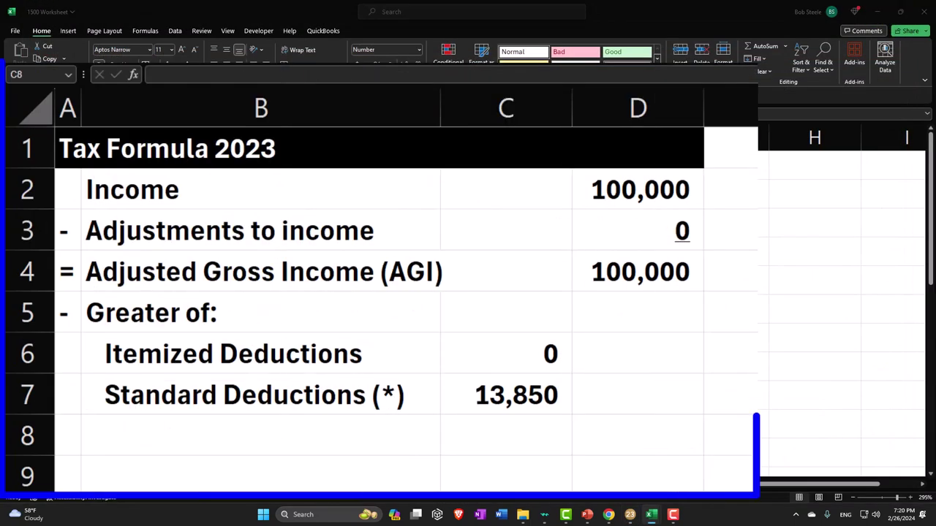
- Enter =MAX(C6:C7) in D7 so it returns the larger deduction, 13,850
click(539, 387)
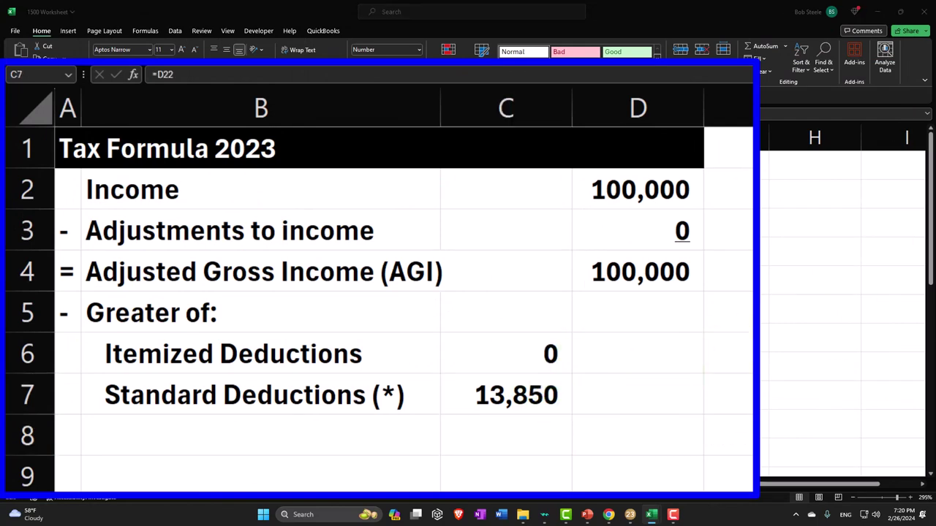
click(641, 391)
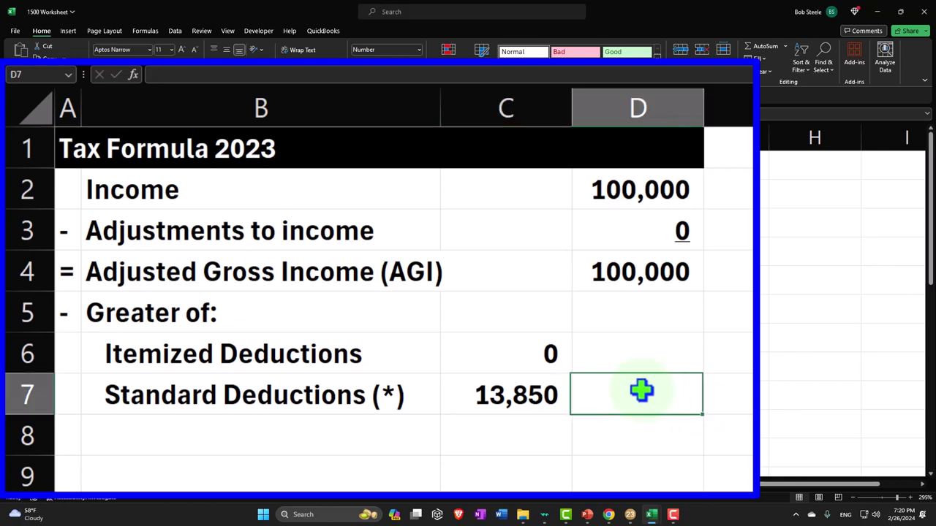
click(547, 399)
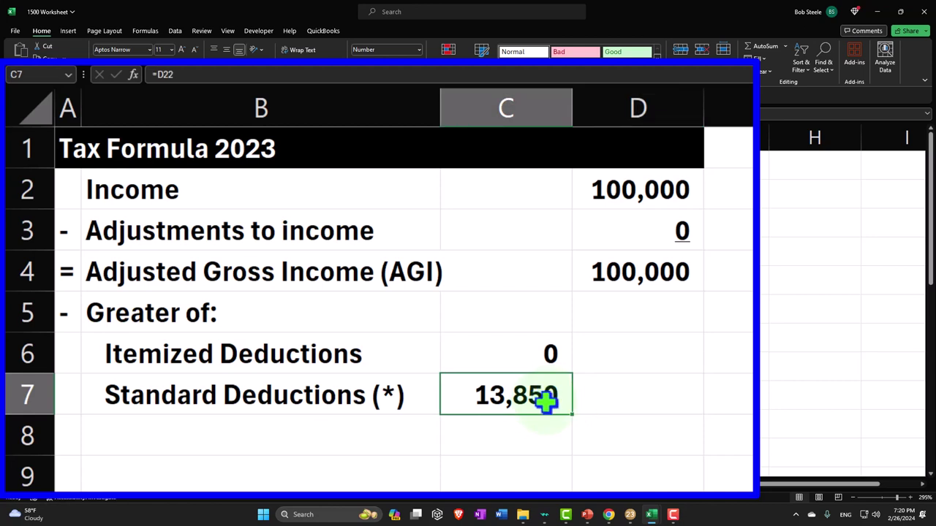
click(683, 396)
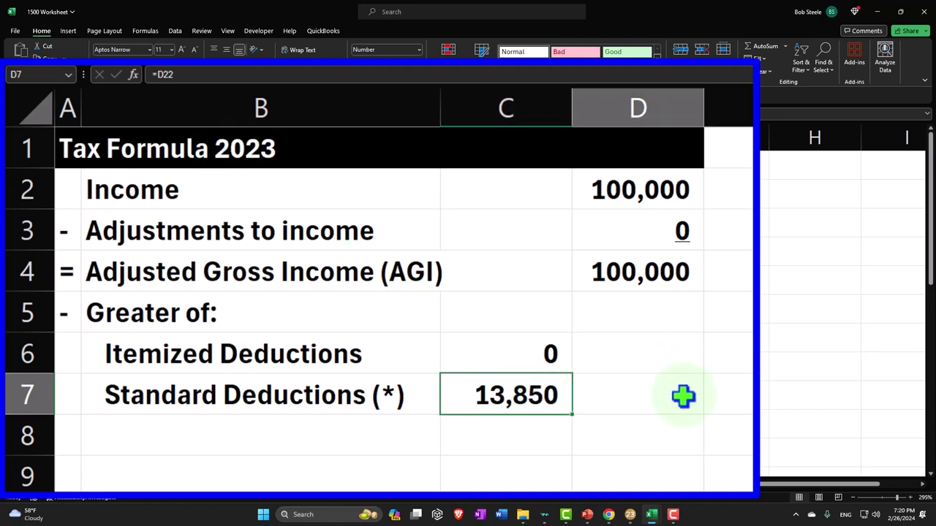
text(=)
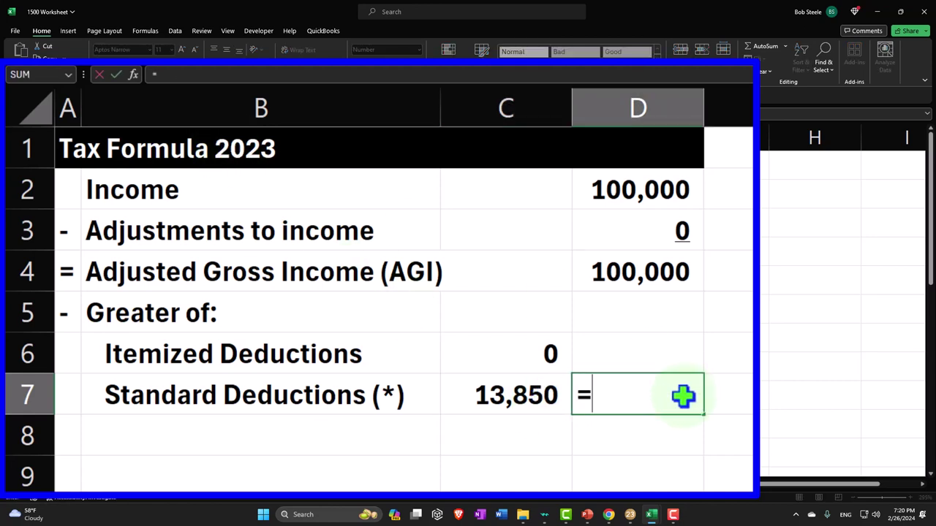
text(max)
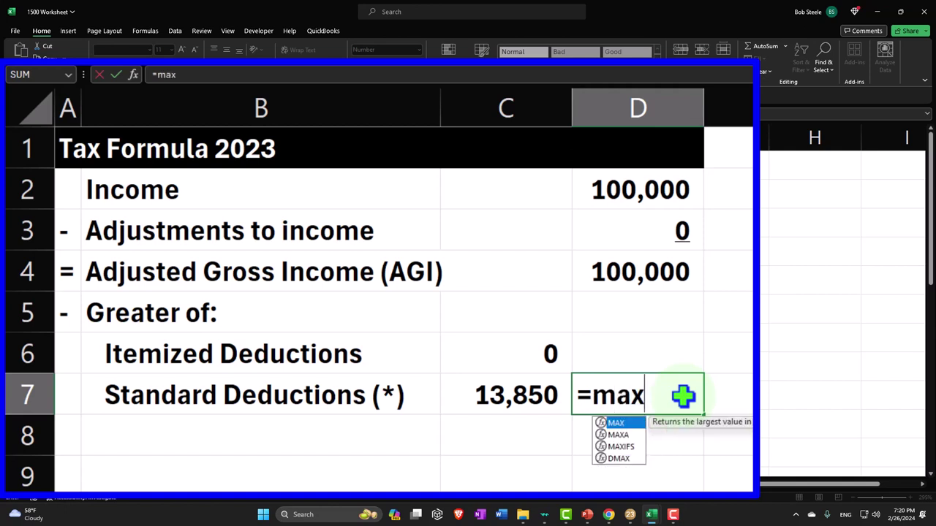
double_click(635, 427)
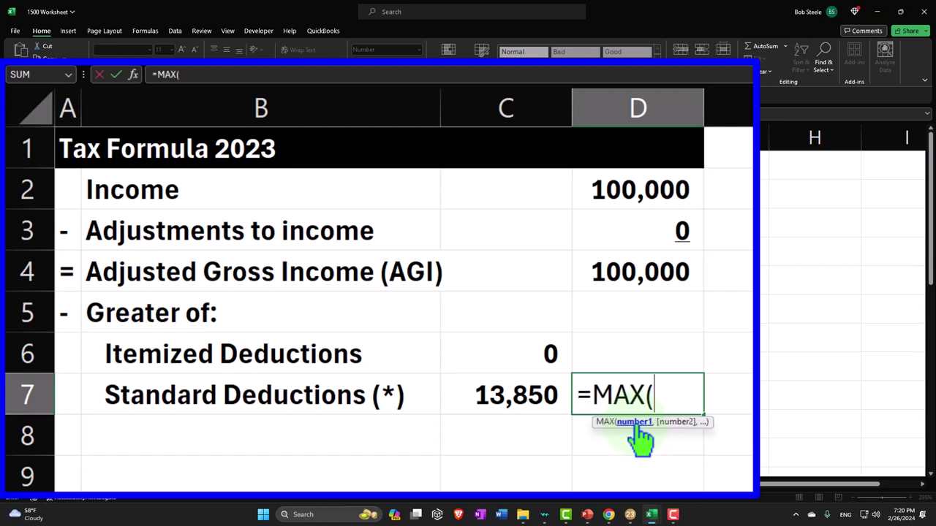
click(527, 358)
drag(526, 358, 527, 376)
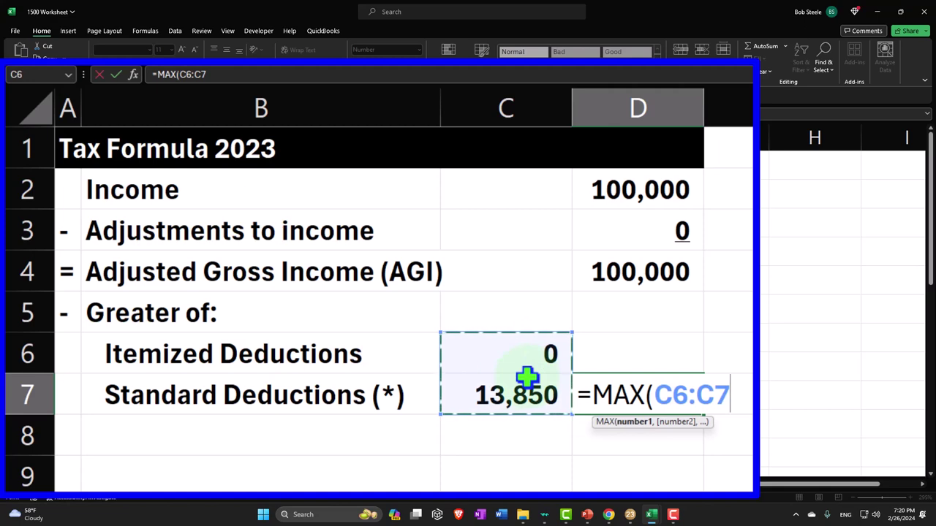
key(Return)
key(Up)
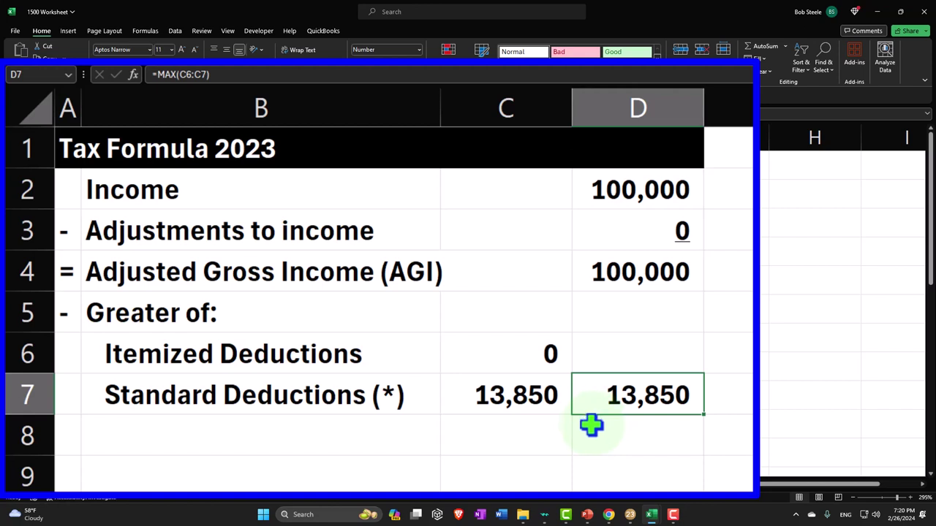
click(636, 434)
click(249, 430)
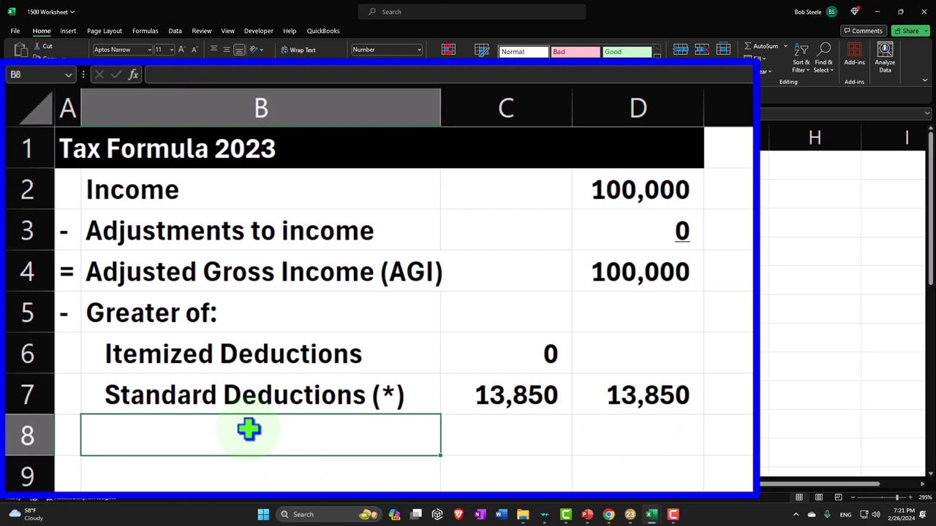
- Move the 13,850 result down to D8 and label B8 'Greater of'
key(ctrl+y)
click(234, 435)
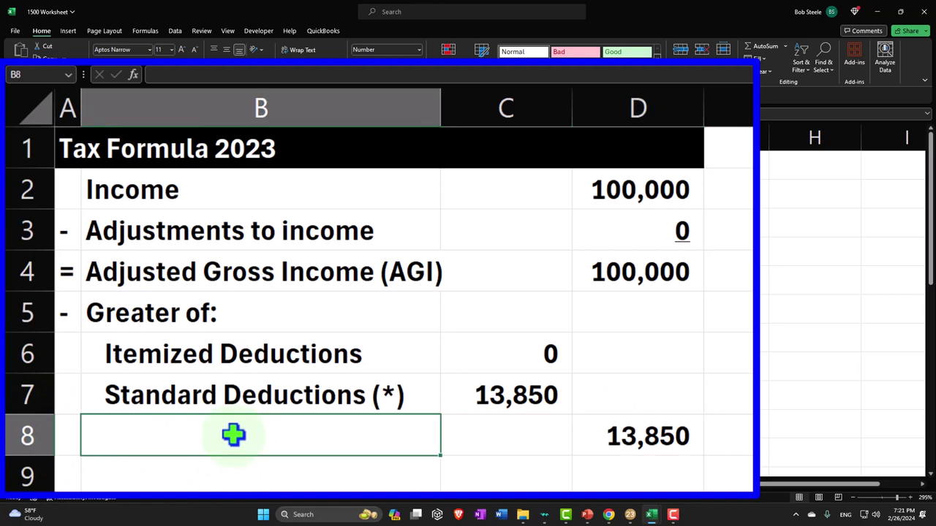
text(Grea)
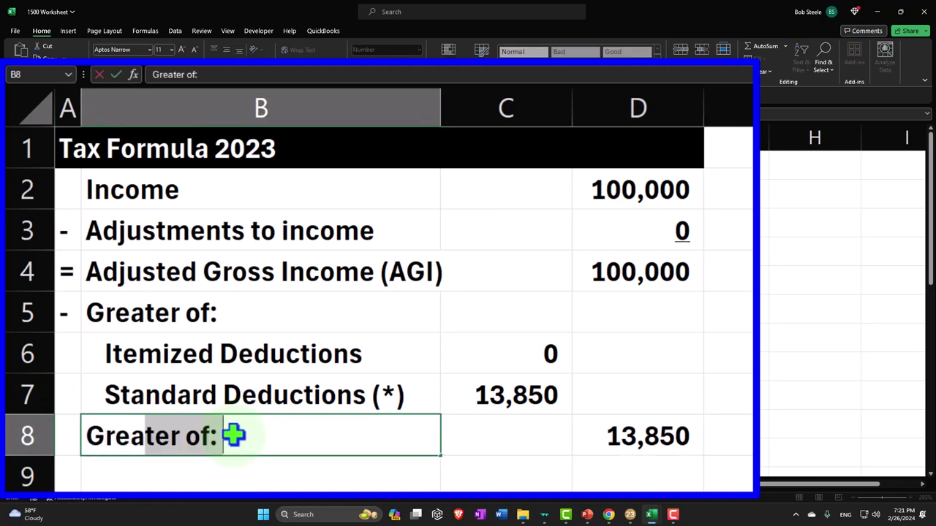
text(ter off)
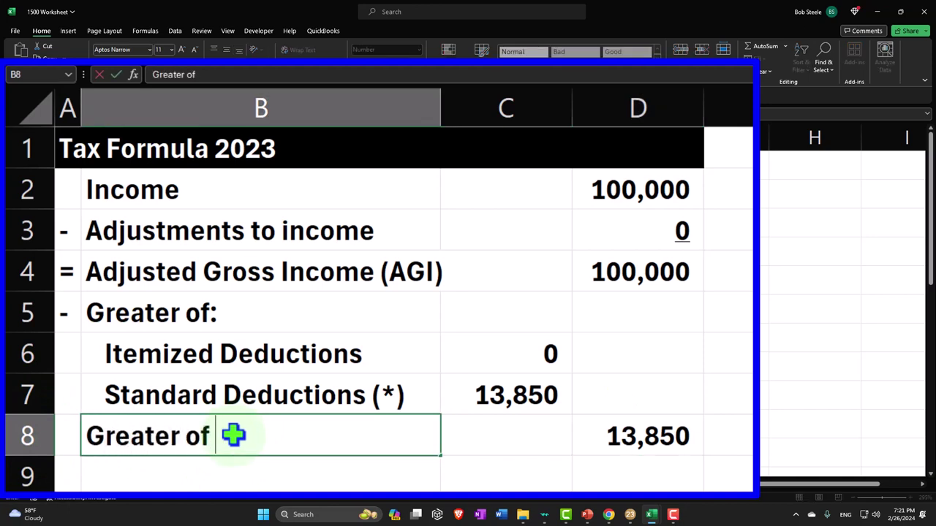
key(Return)
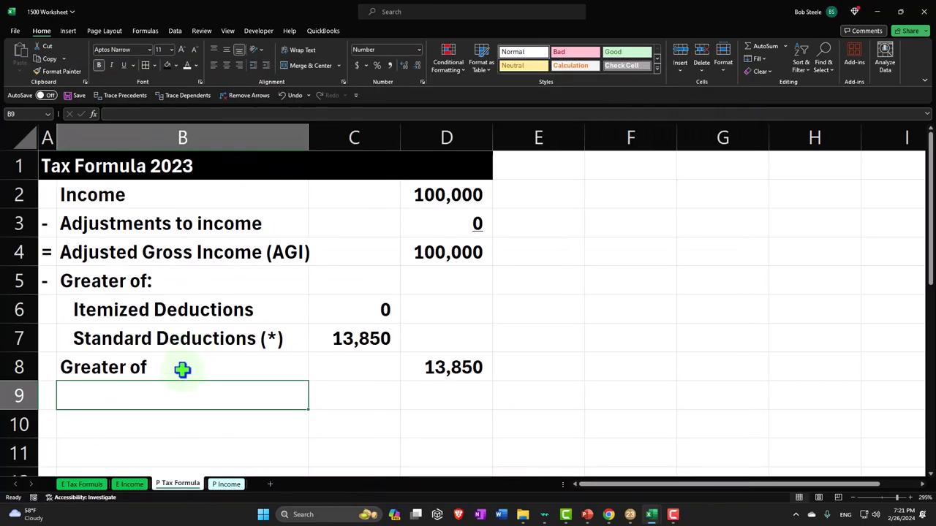
- Indent the 'Greater of' label two levels
click(182, 369)
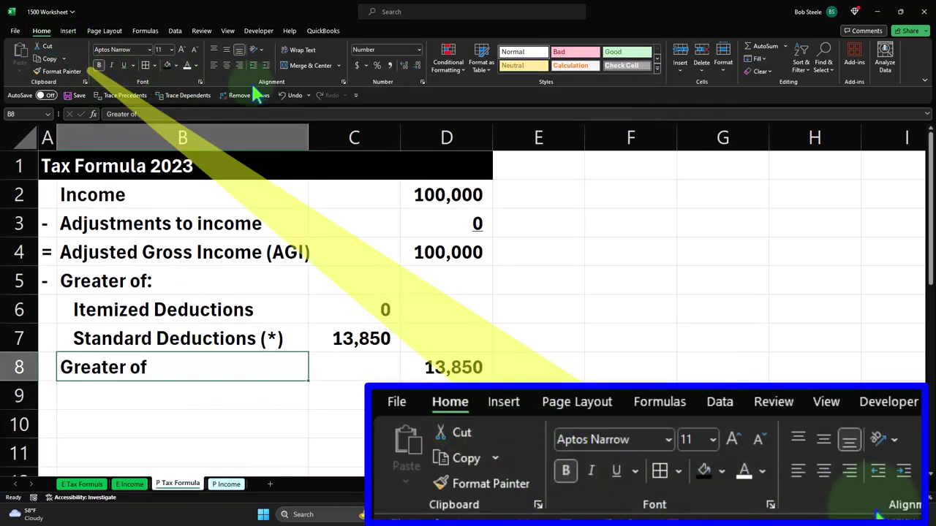
click(266, 65)
click(266, 65)
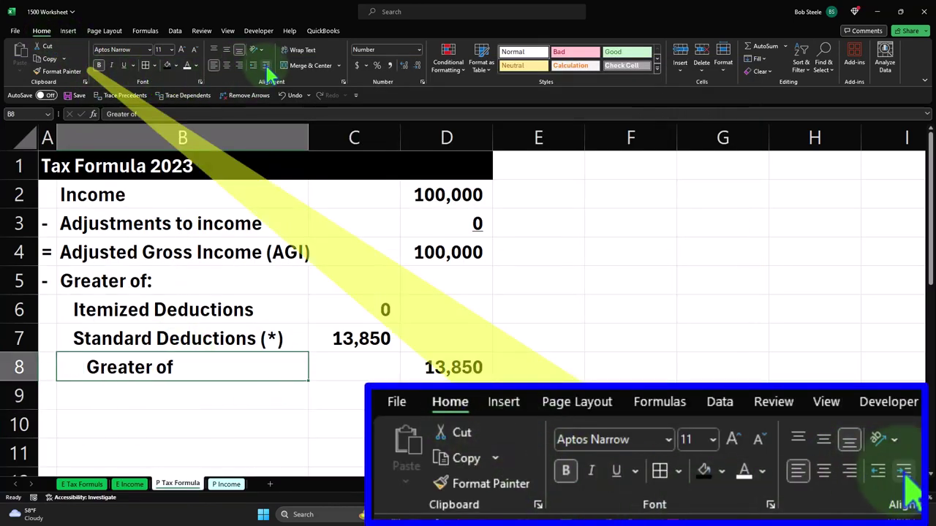
click(357, 391)
- Underline the 13,850 in C7 and verify D8 holds =MAX(C6:C7)
click(185, 284)
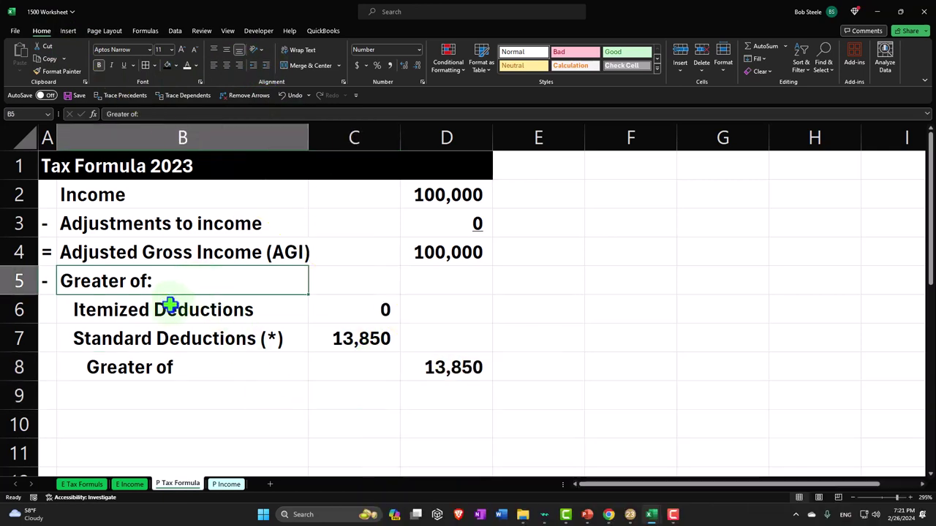
drag(167, 302, 167, 325)
click(385, 338)
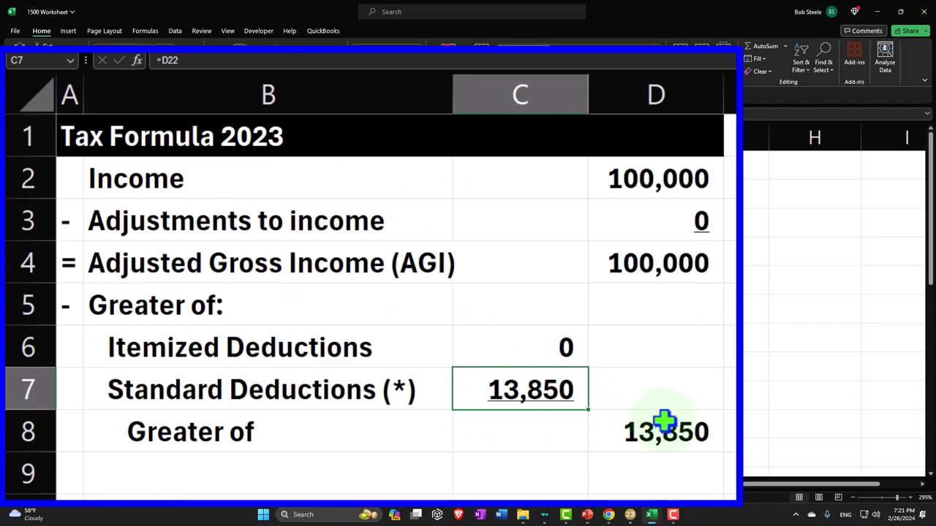
click(631, 412)
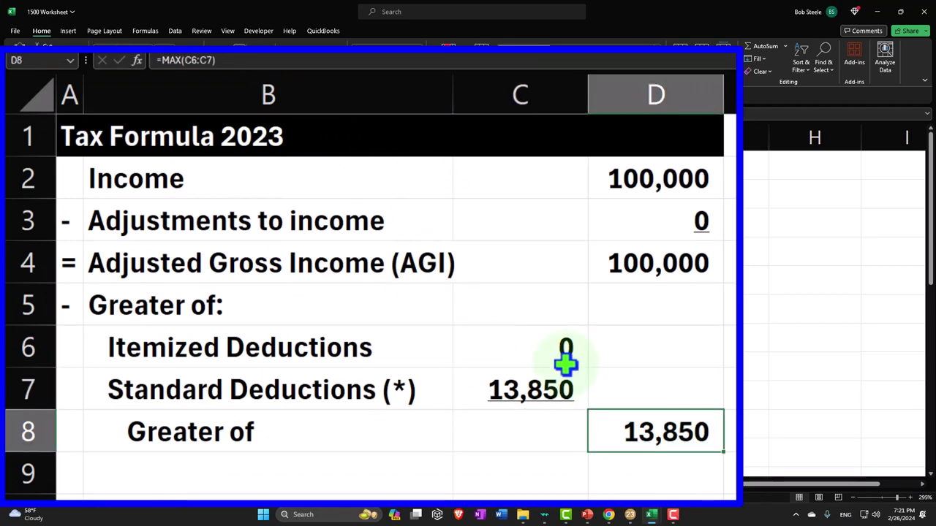
click(271, 486)
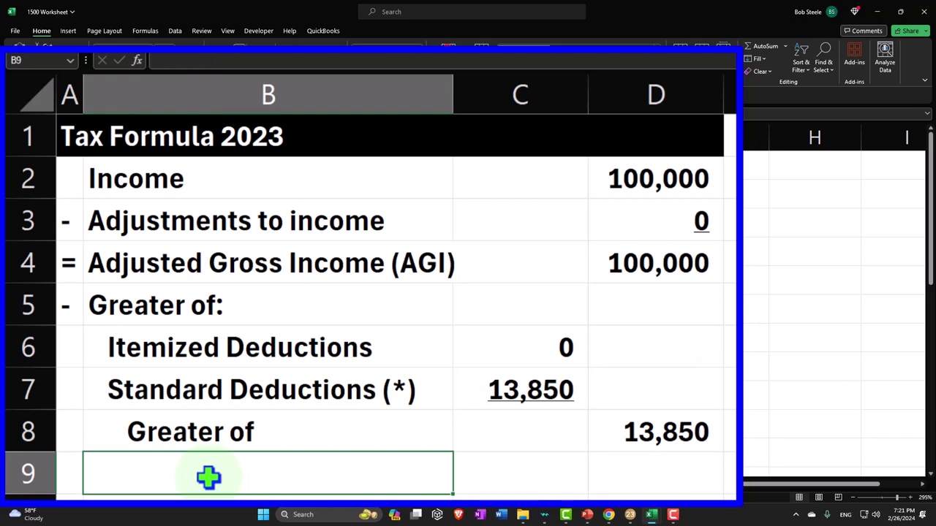
- Put an equals sign in A9 as the row's operator
key(Left)
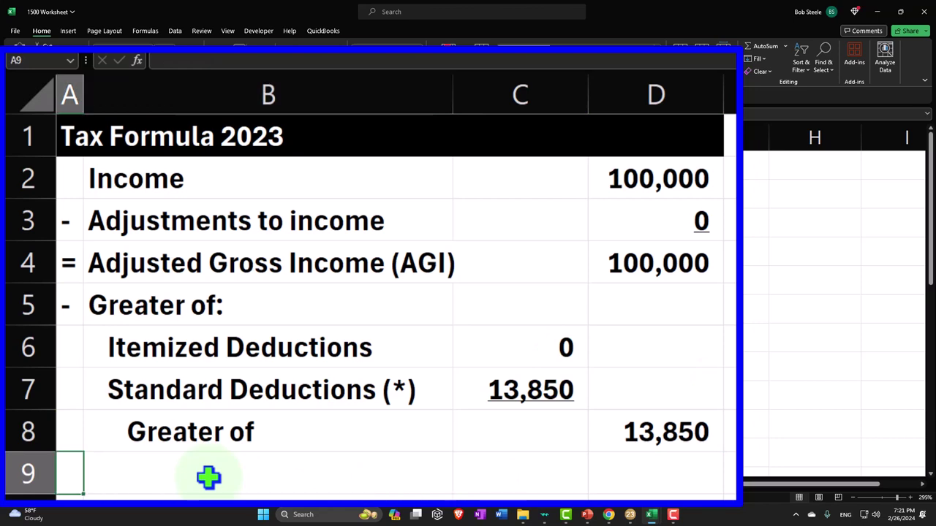
text(=)
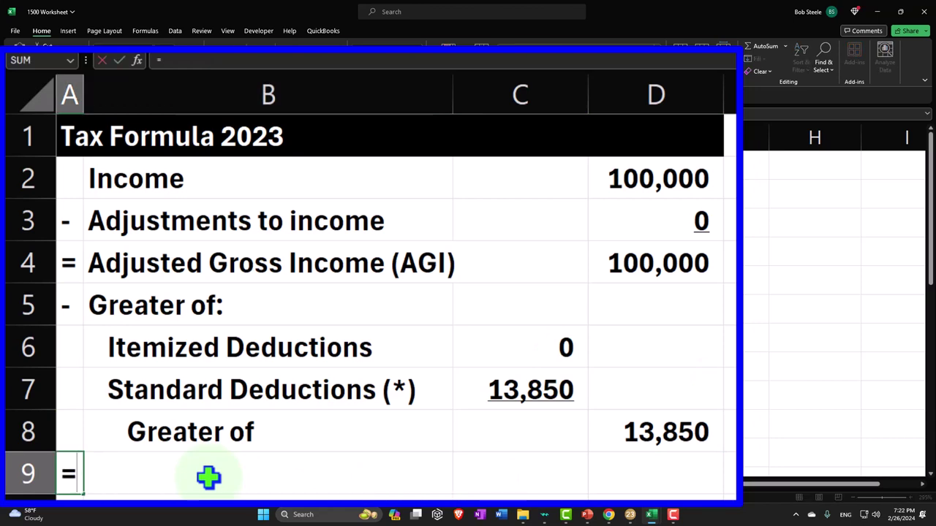
click(209, 478)
key(Return)
key(Up)
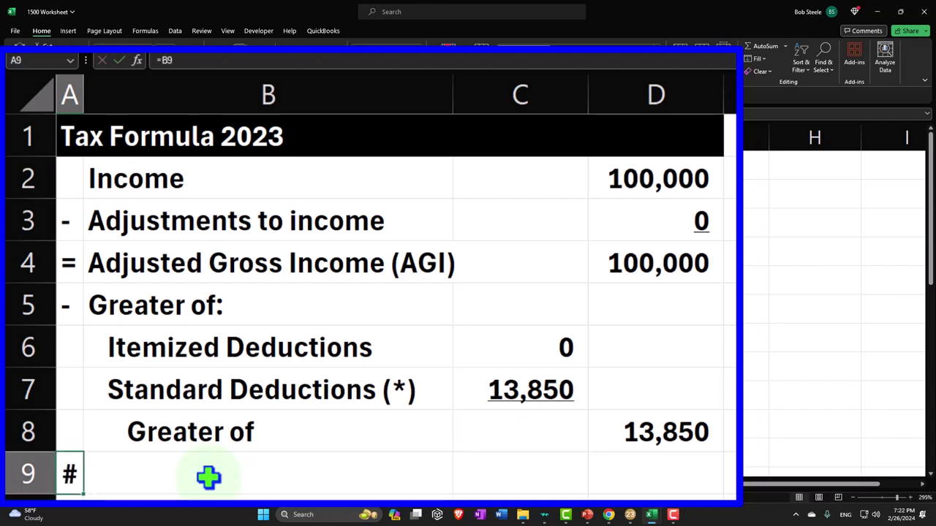
text(=)
key(Return)
- Label B9 'Taxable Income' and enter =D4-D8 in D9, giving 86,150
click(209, 477)
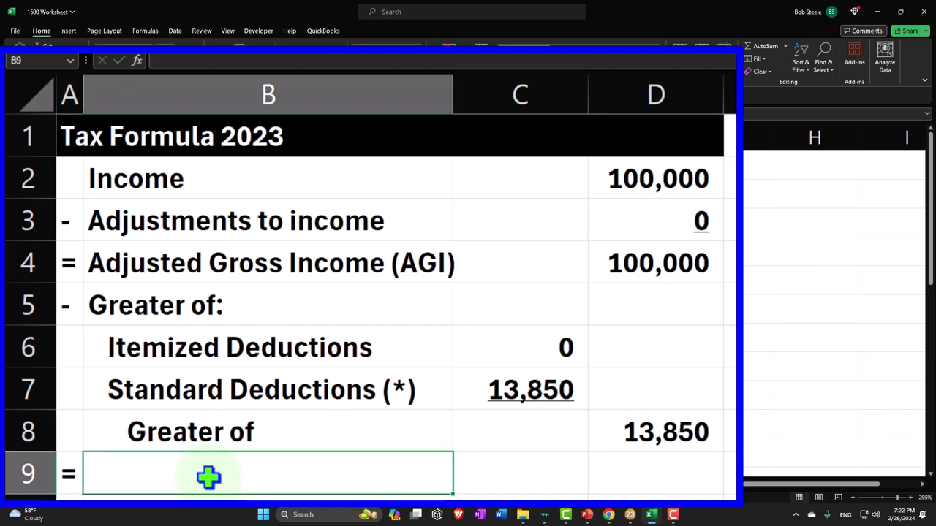
text(Taxa)
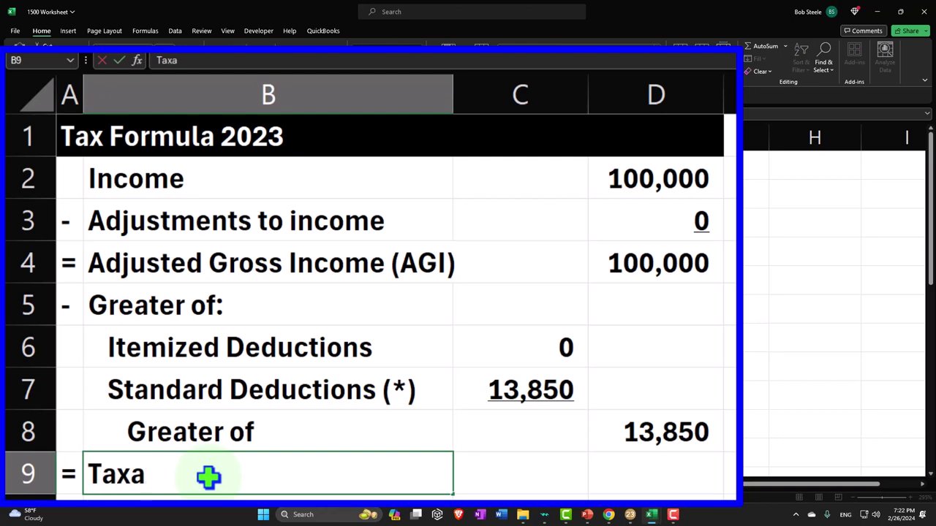
text(ble Income)
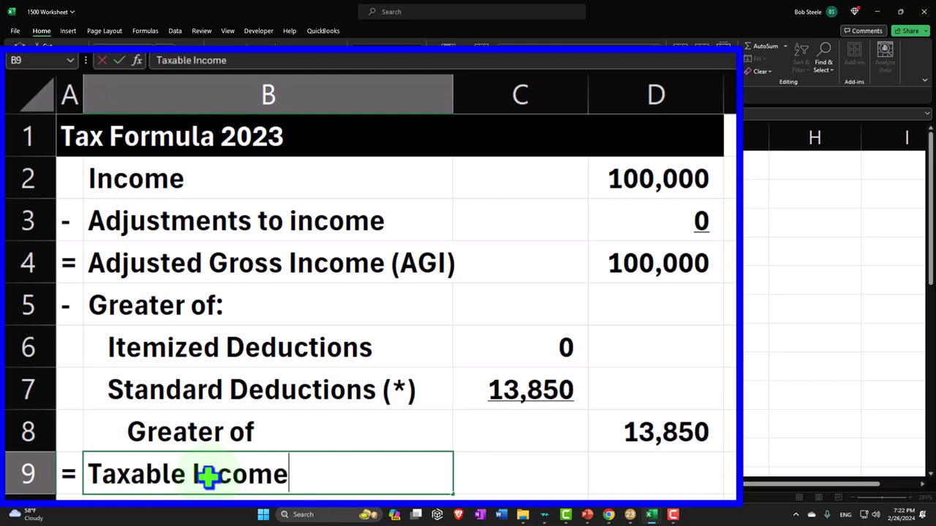
key(Tab)
key(Tab)
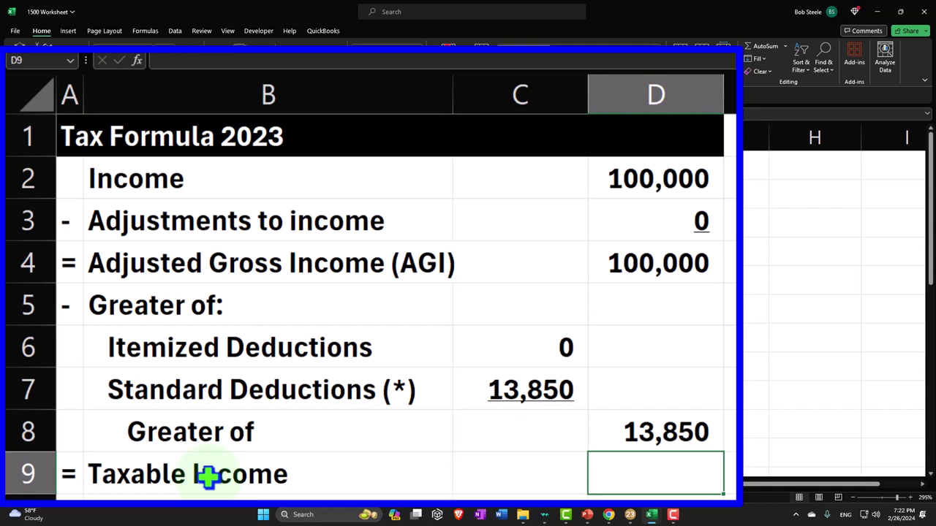
text(=)
key(Up)
key(Up)
key(Up)
key(Up)
key(Up)
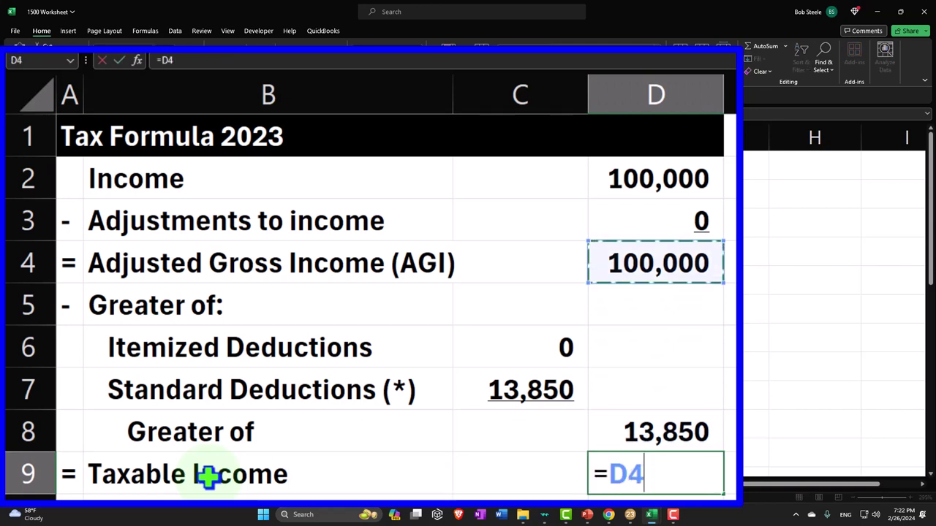
text(-)
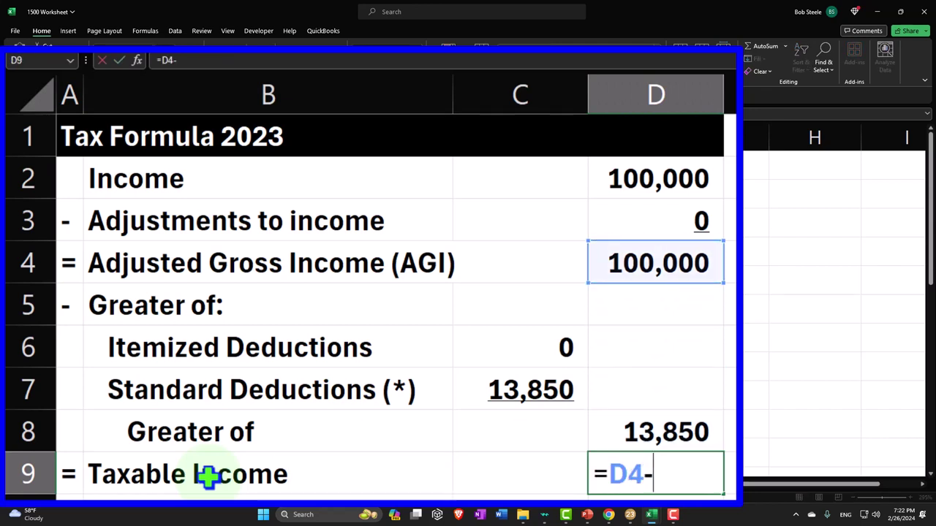
key(Up)
key(Return)
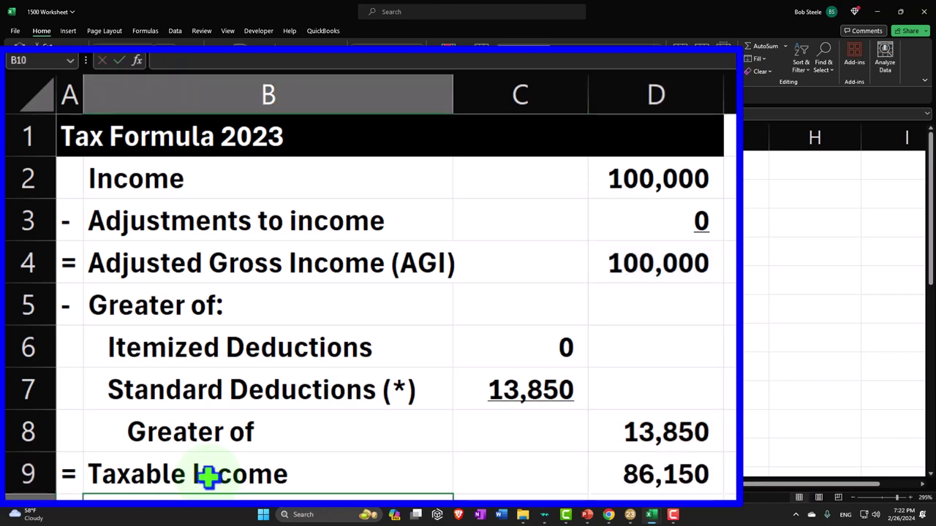
click(629, 514)
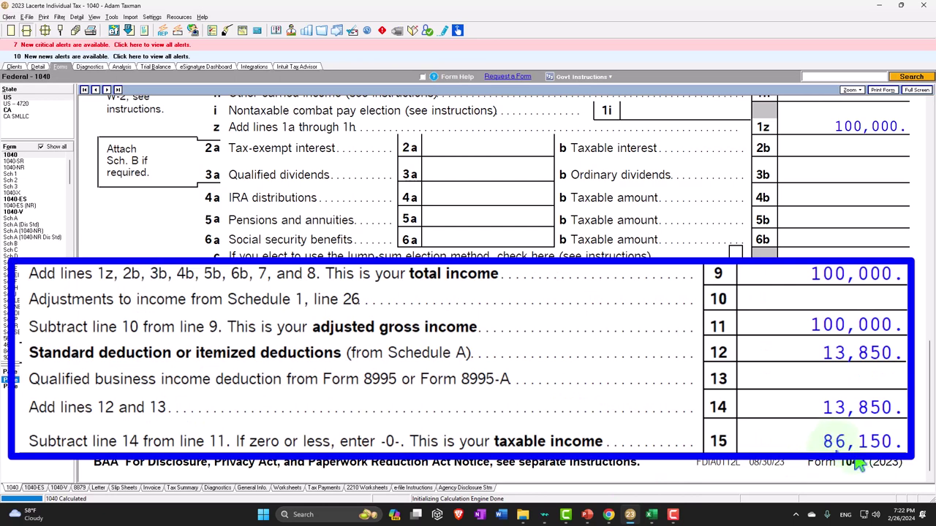
- Confirm Lacerte's Form 1040 line 15 shows 86,150, then check page 2's 14,266 tax
click(650, 515)
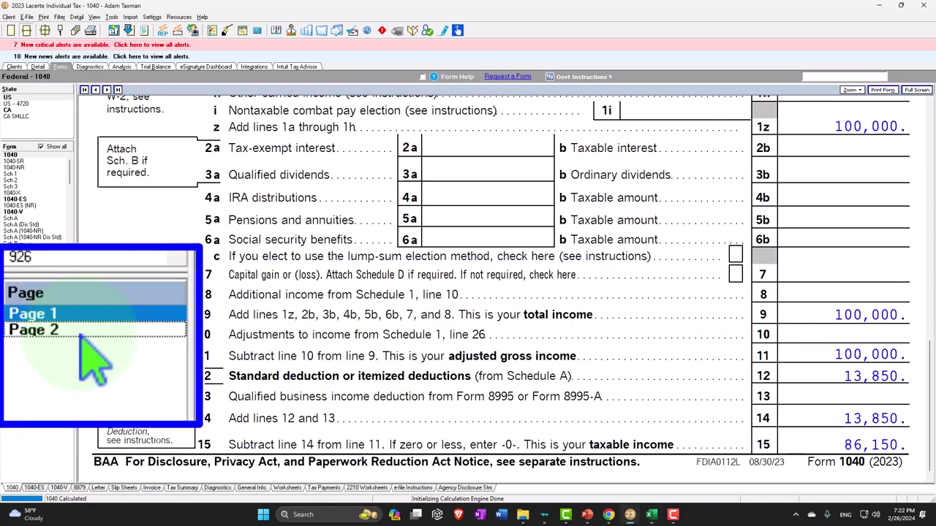
click(13, 386)
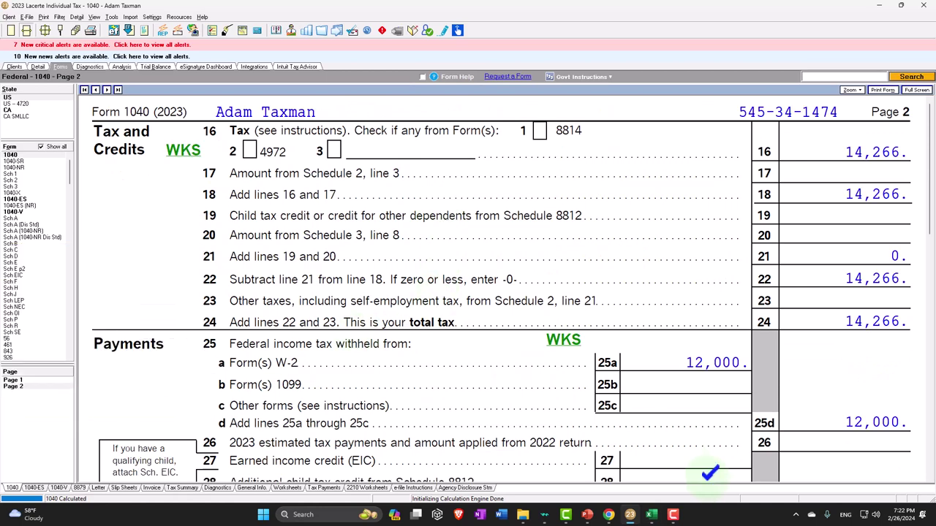
mouse_move(652, 514)
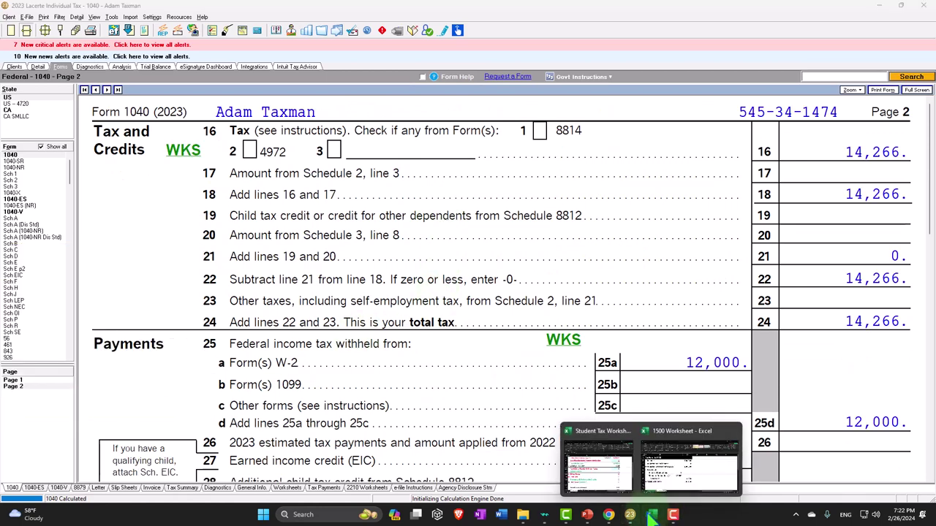
click(691, 479)
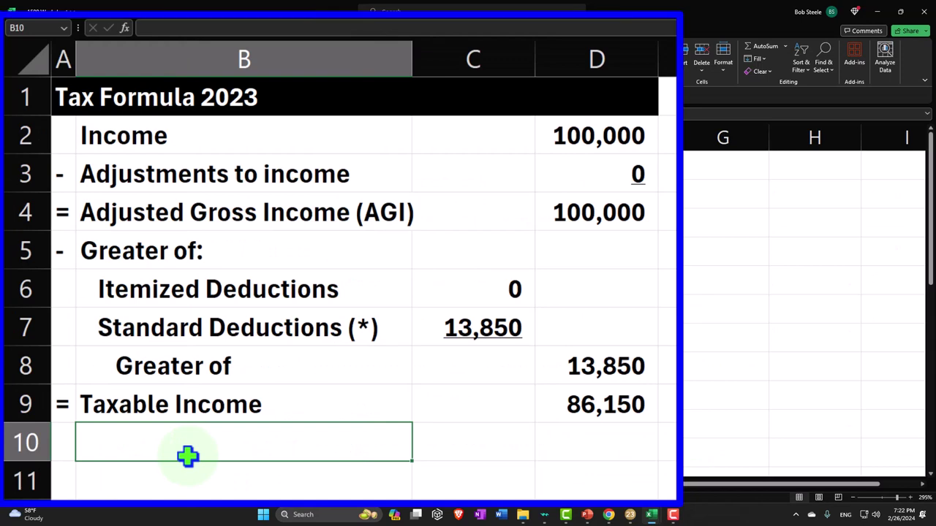
- Add row 10 with an 'x' operator and the label 'Average Tax Rate'
key(Left)
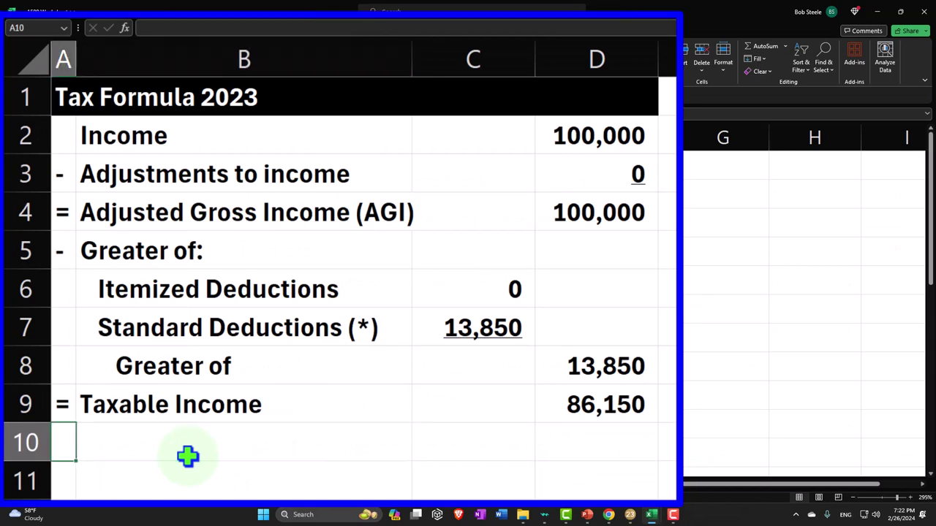
text(x)
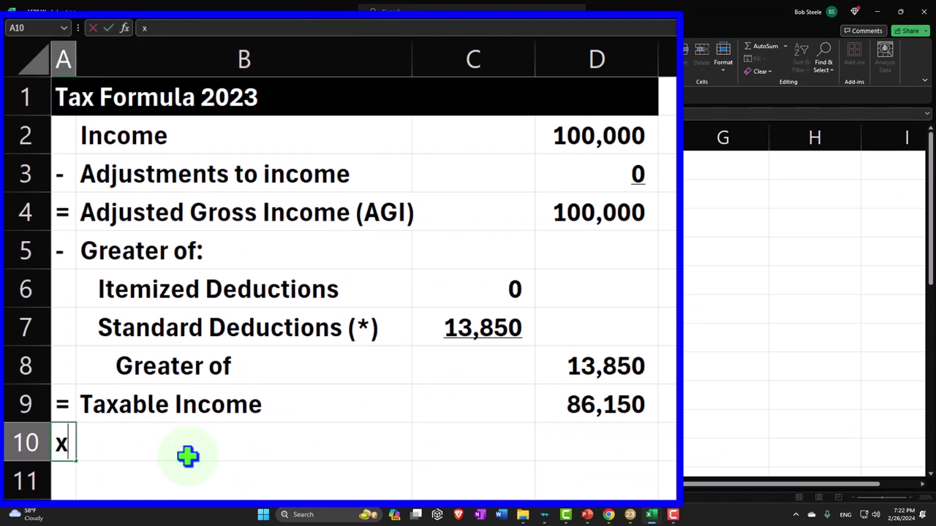
key(Tab)
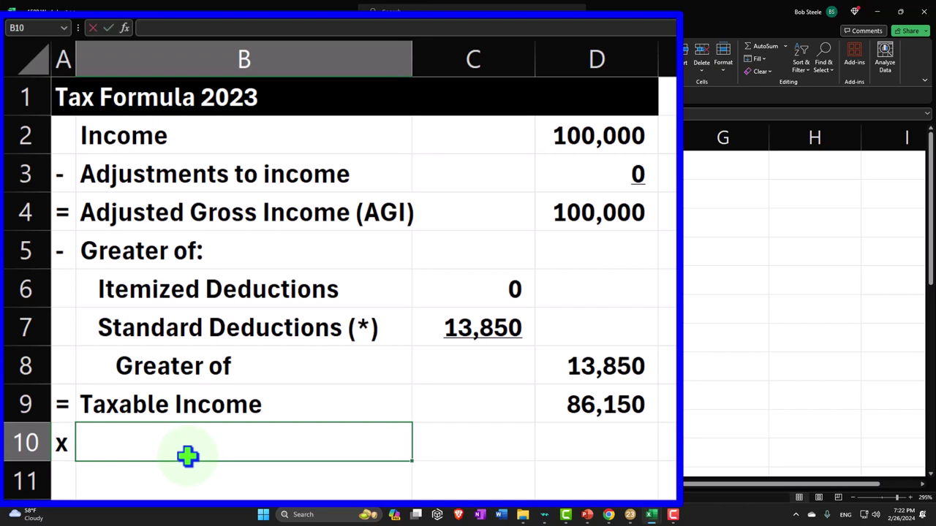
text(Average Tax Rate)
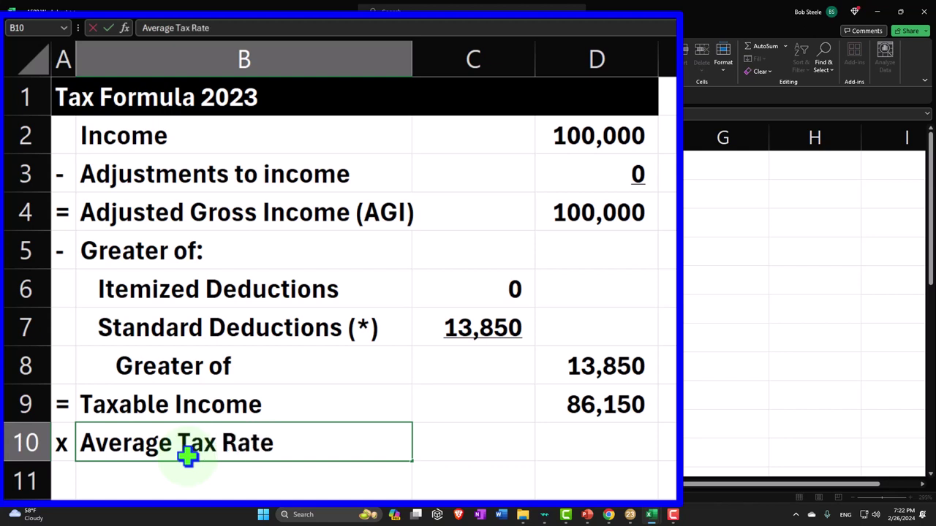
key(Tab)
key(Tab)
key(Down)
key(Down)
key(Down)
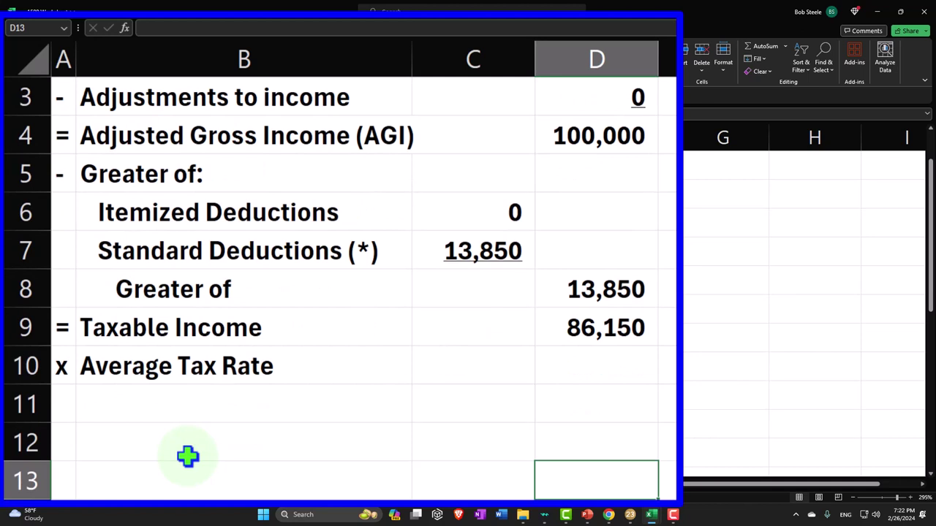
key(Up)
key(Up)
key(Up)
key(Down)
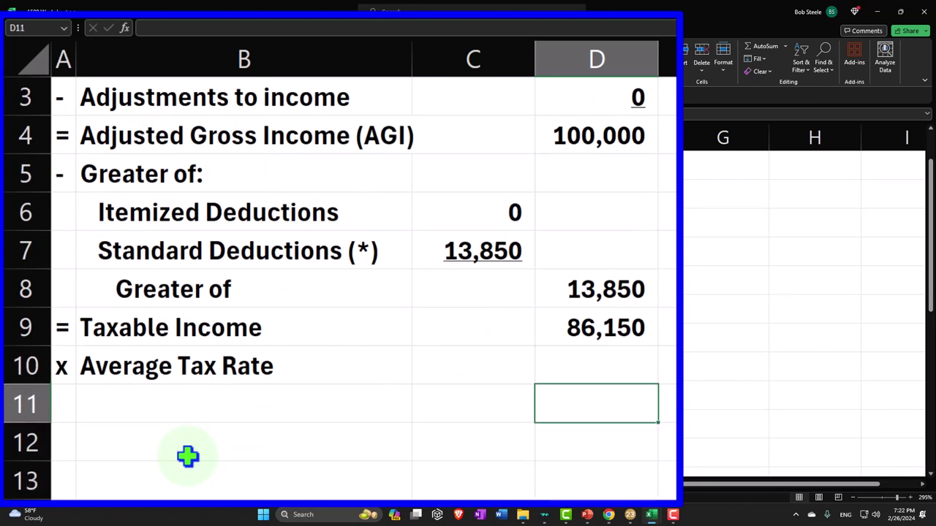
key(Up)
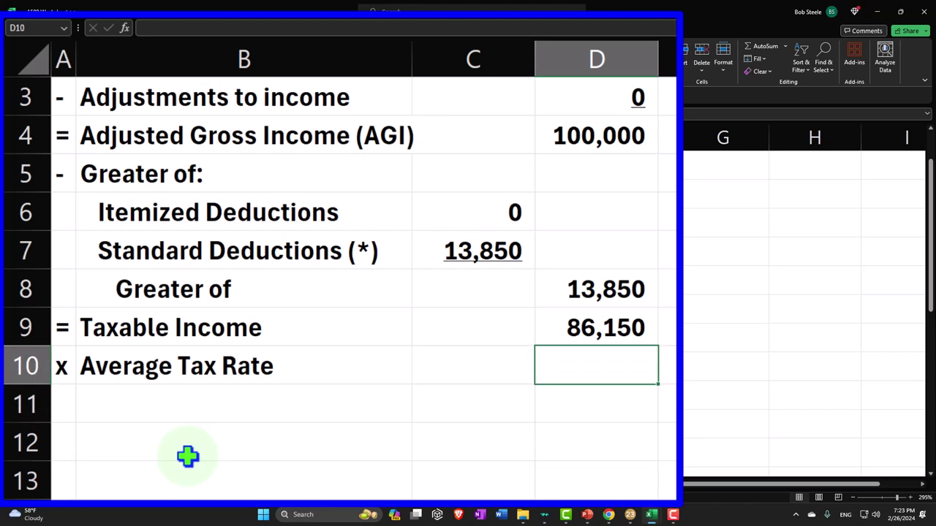
- Add row 11 with an '=' operator and the label 'Tax Before Credits & Other Taxes'
key(Down)
key(Left)
key(Left)
key(Left)
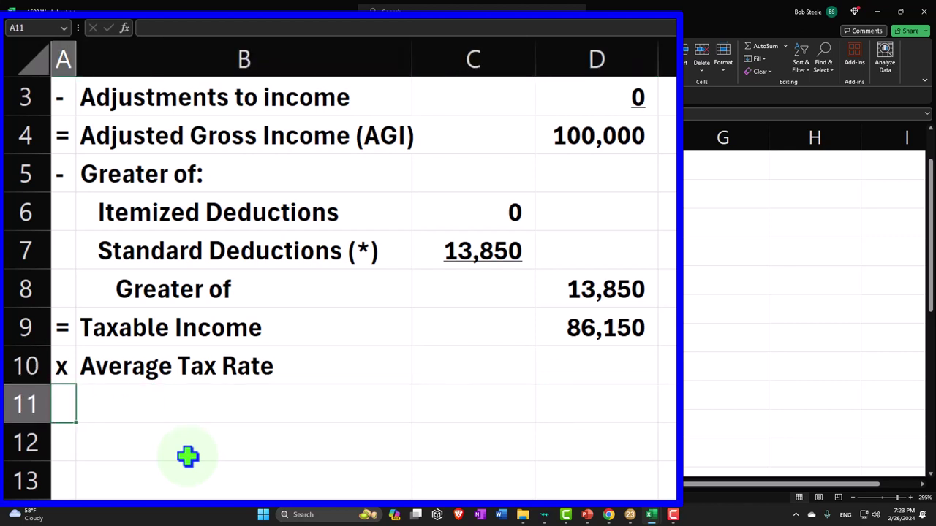
text(=)
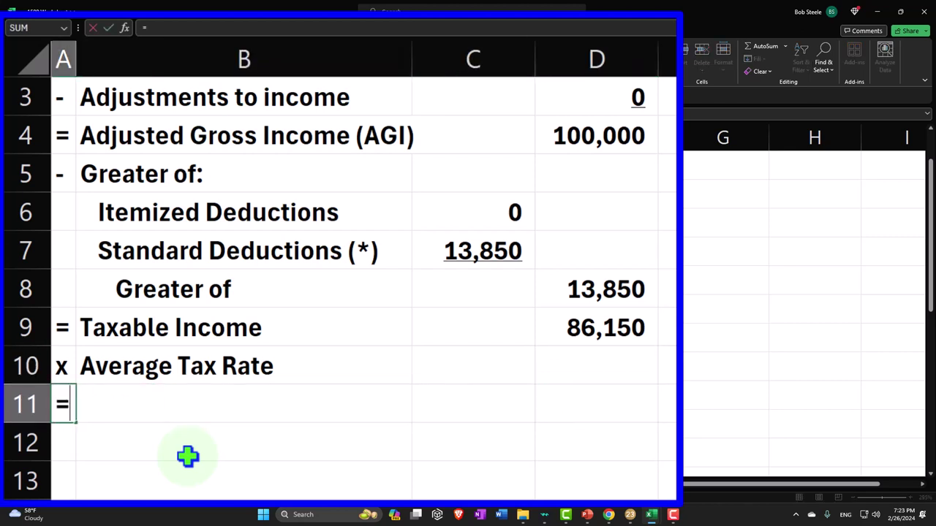
key(Return)
key(Up)
key(Right)
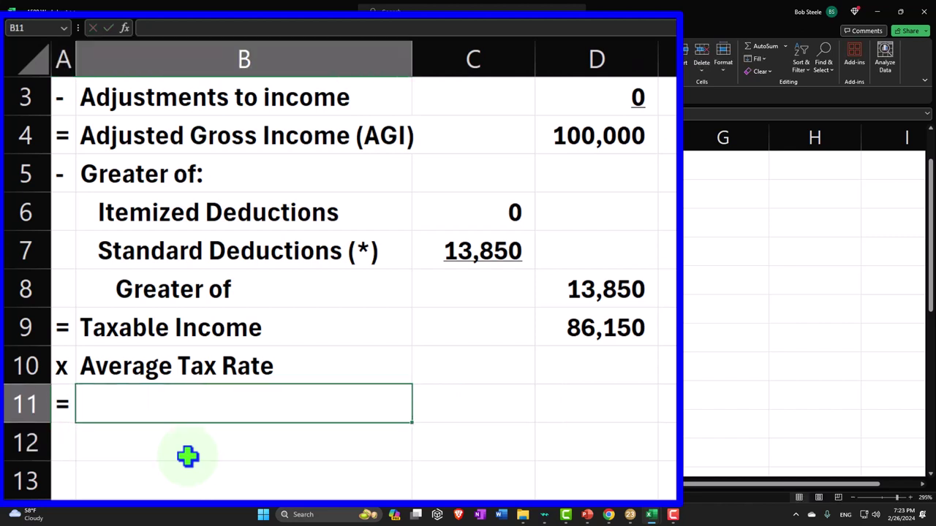
text(Tax Befor)
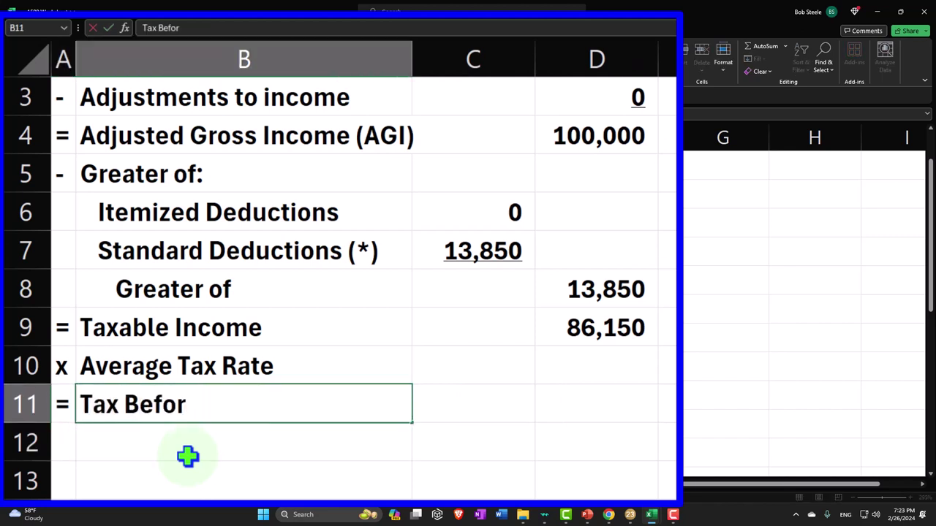
text(e Credits)
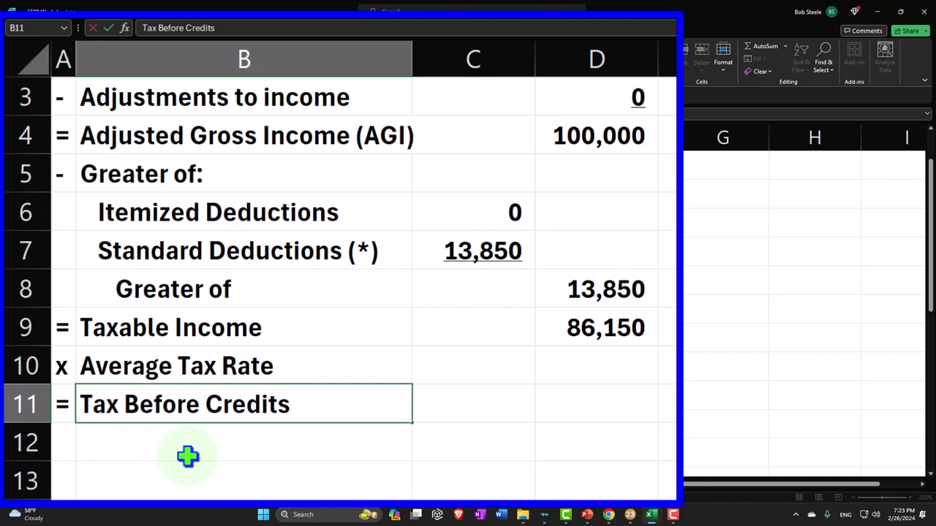
text( & O)
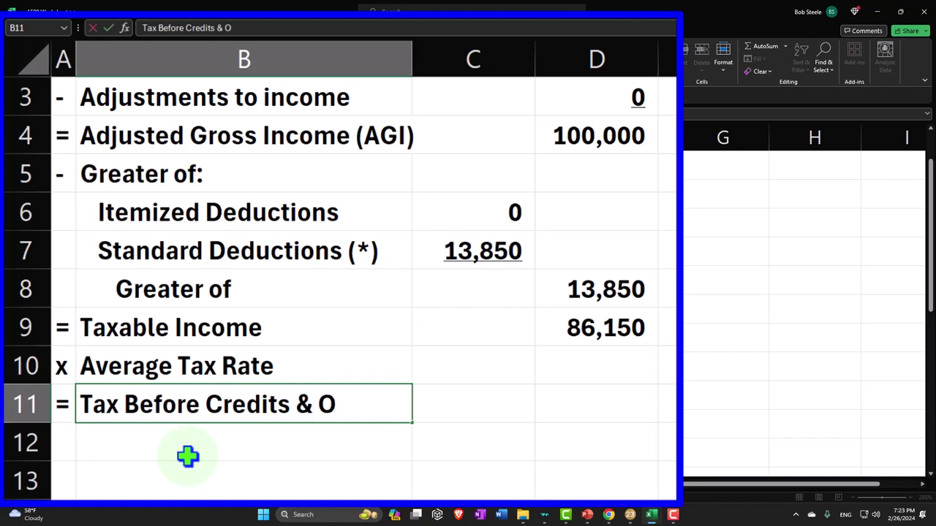
text(ther T)
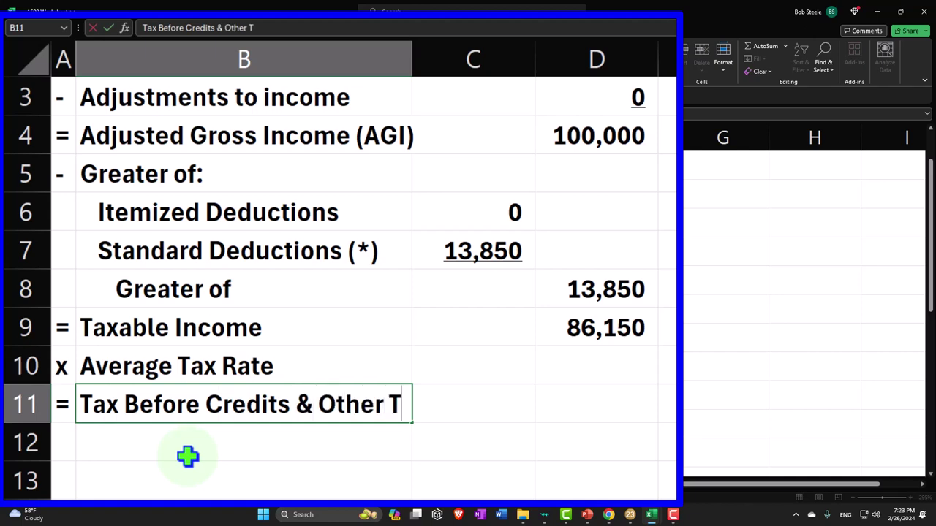
text(axes)
key(Tab)
key(Tab)
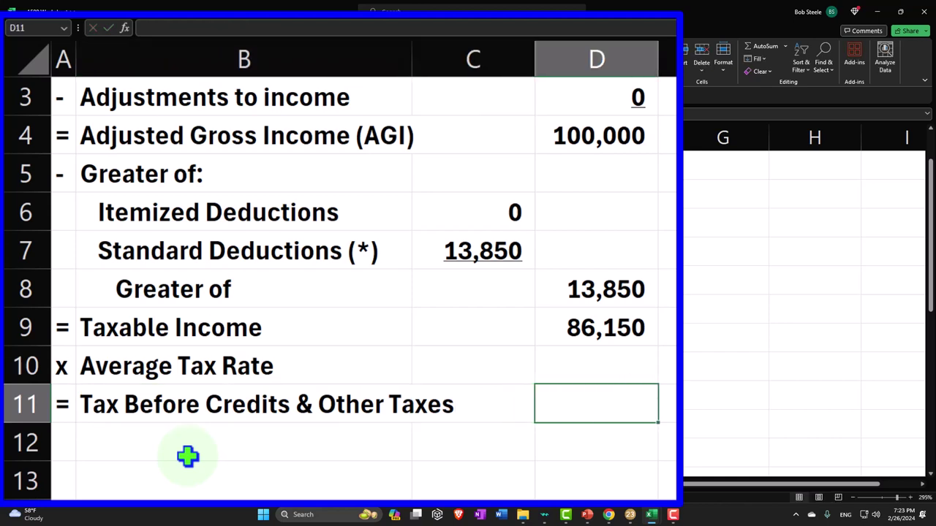
- In Lacerte, list only used forms and open the Tax Summary's Tax Computation section
click(630, 514)
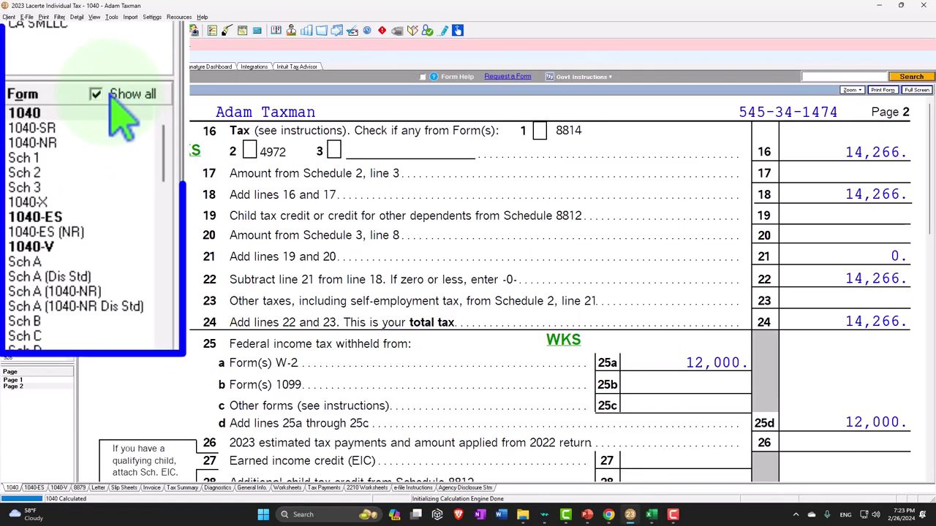
click(41, 146)
click(37, 184)
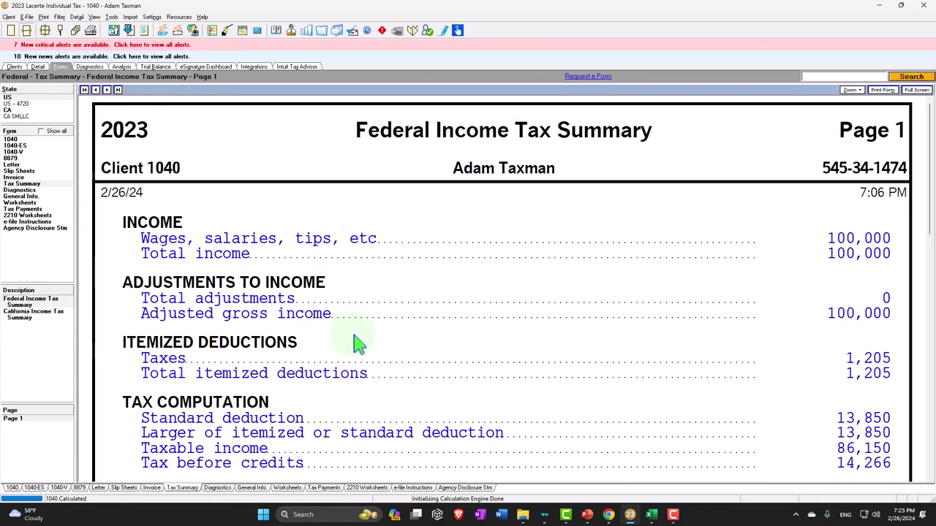
scroll(356, 344, down, 3)
scroll(344, 333, down, 1)
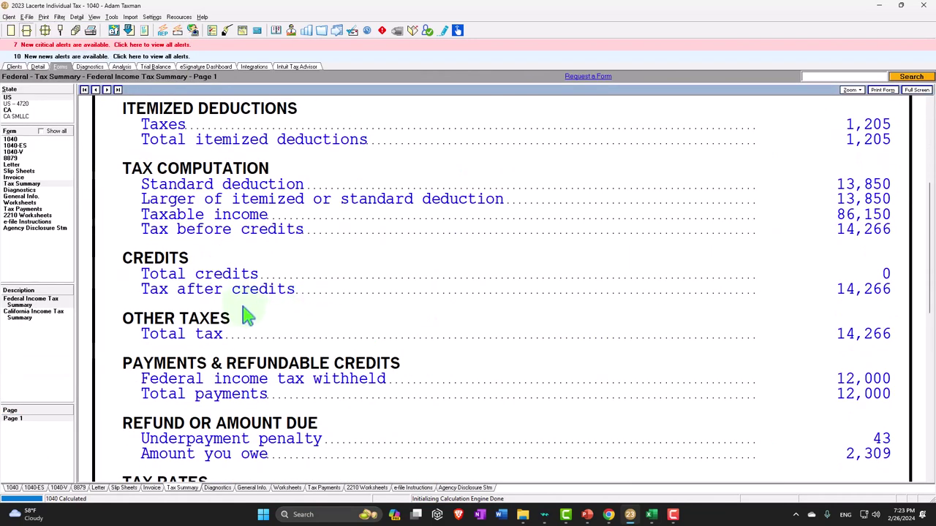
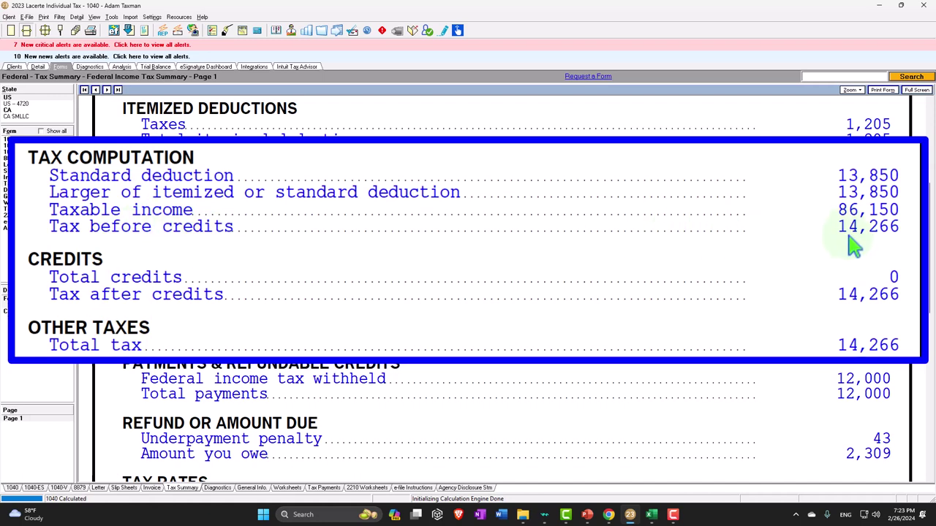
- Switch from Lacerte's federal tax summary to the 1500 Worksheet workbook in Excel
mouse_move(651, 515)
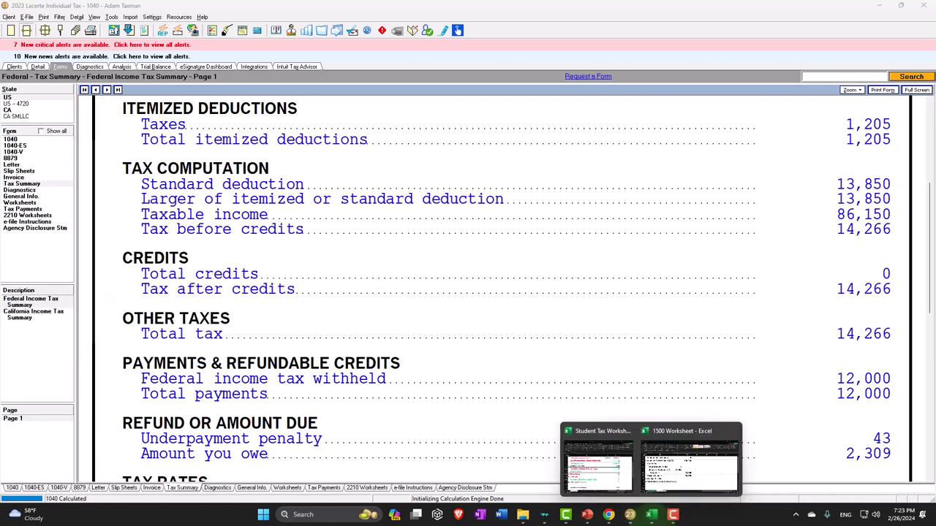
click(703, 468)
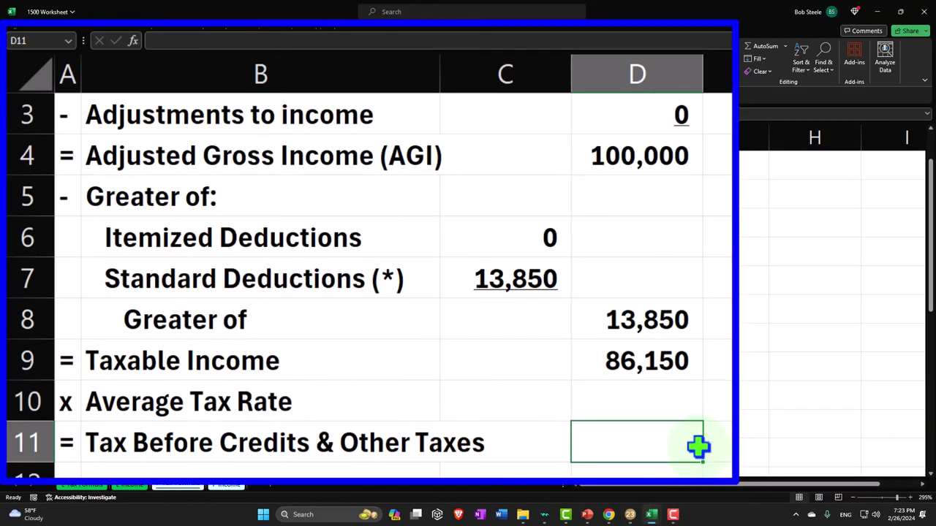
- Enter 14,266 as tax before credits and the formula =D11/D9 for the average tax rate
text(14)
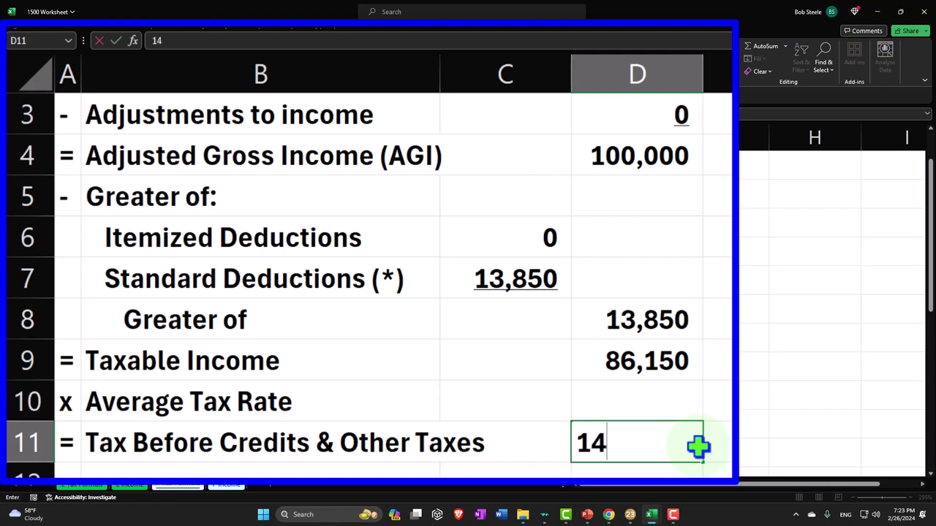
text(,266)
key(Return)
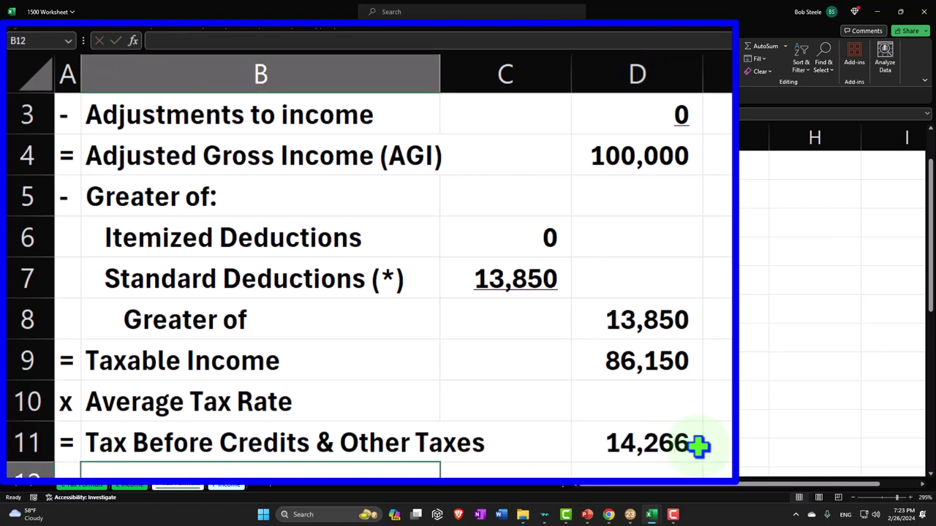
click(699, 446)
key(Left)
key(Left)
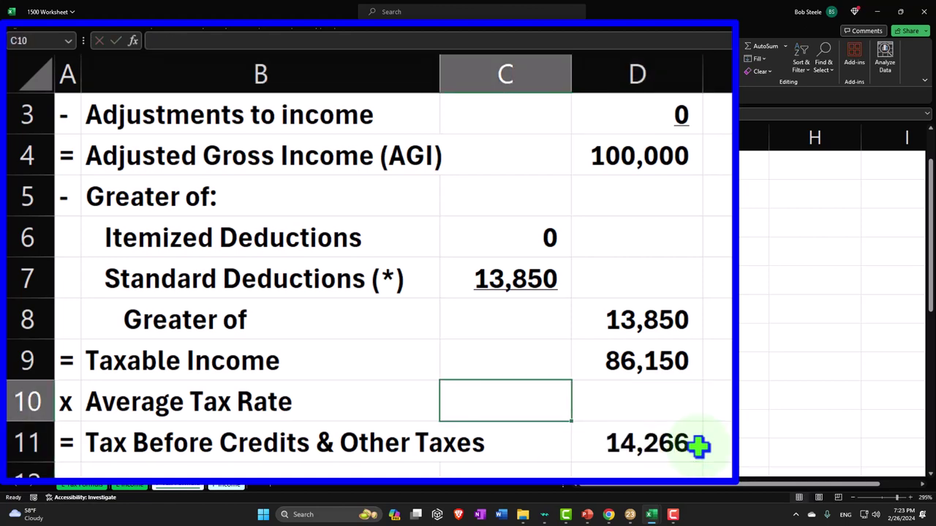
key(Right)
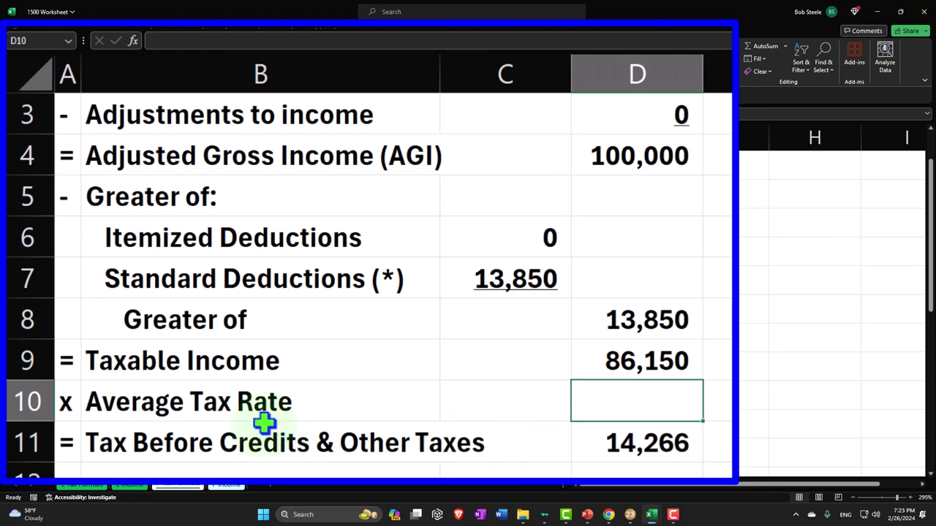
text(=)
key(Down)
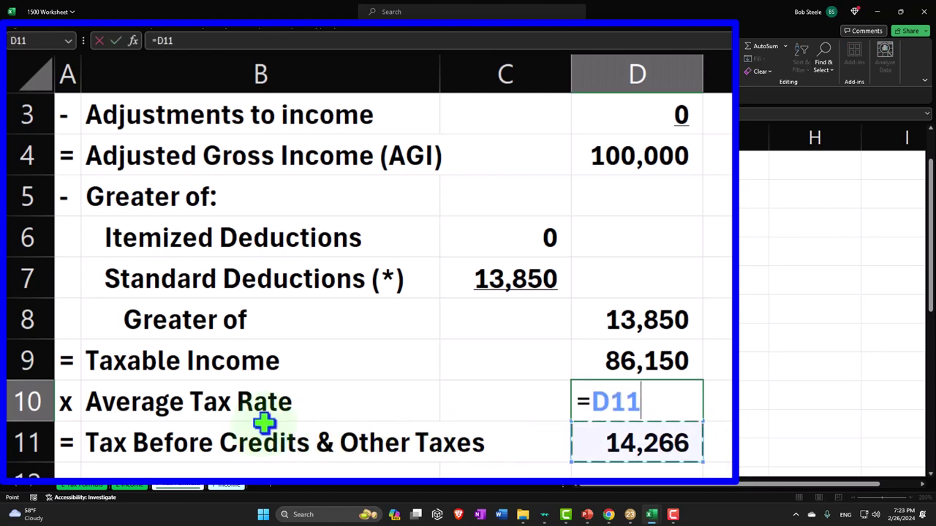
text(/)
key(Up)
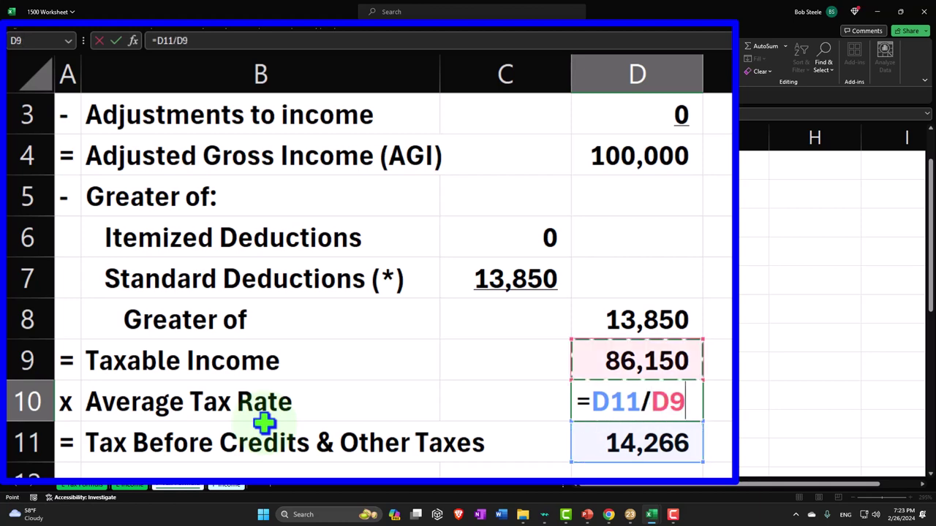
key(Up)
key(Down)
key(Return)
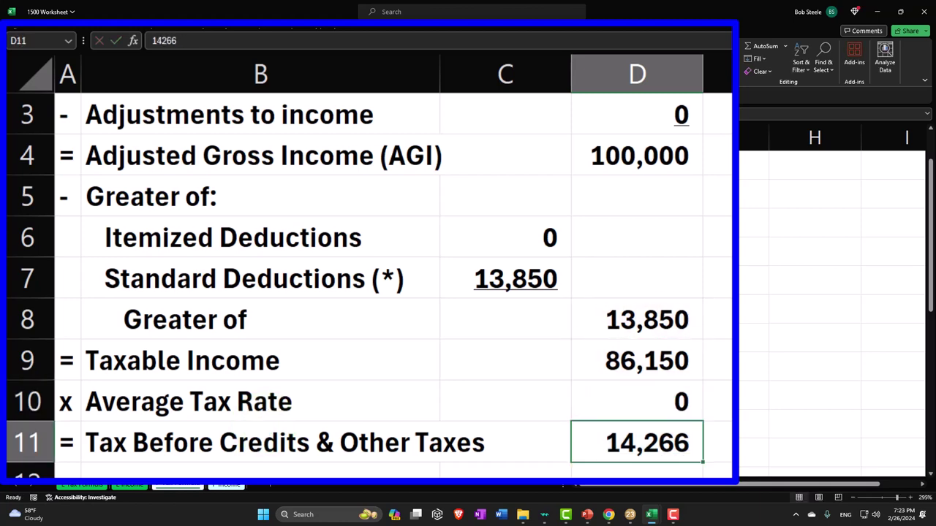
- Format the average tax rate as a percentage and compare it with Lacerte's 16.6% rate
click(661, 401)
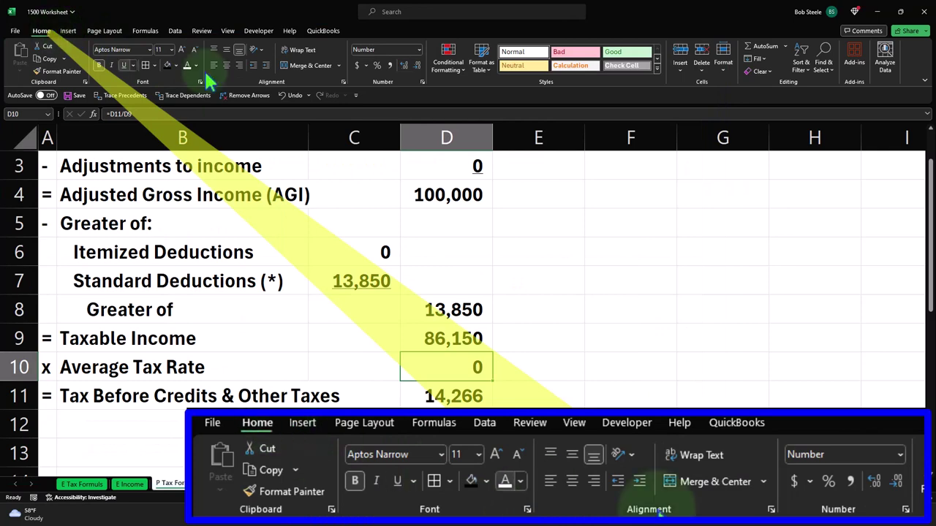
click(377, 65)
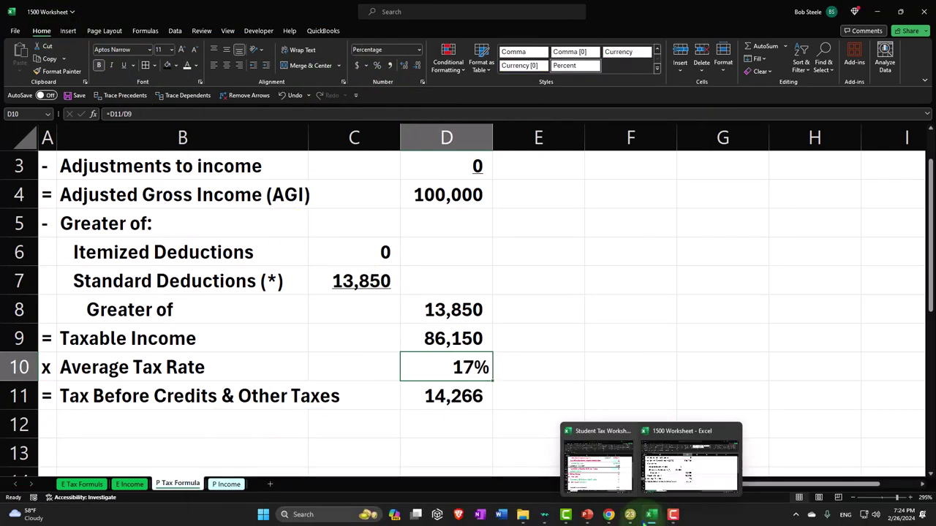
click(630, 517)
scroll(673, 432, down, 3)
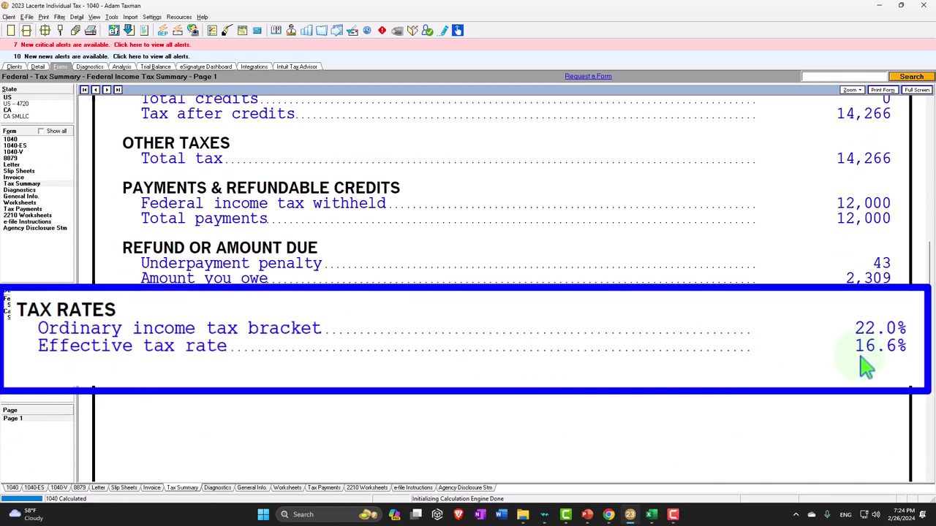
mouse_move(651, 514)
click(804, 457)
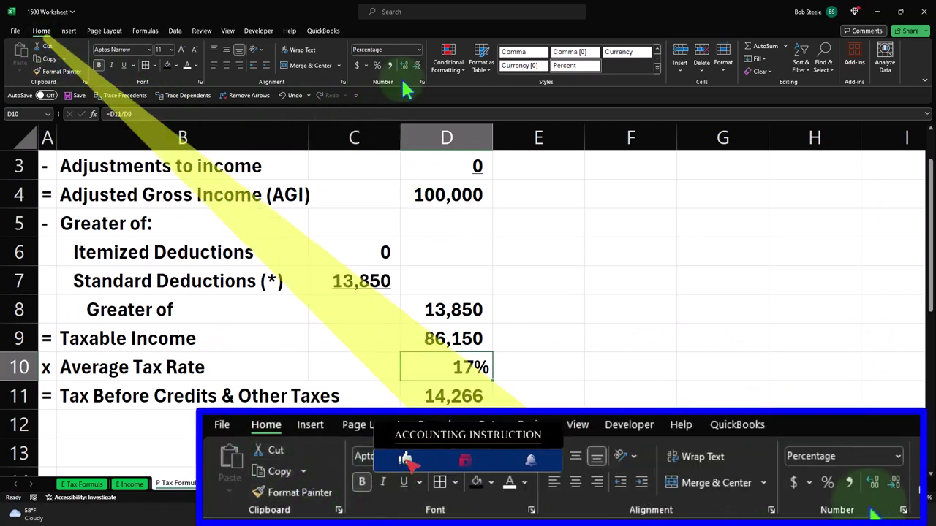
- Show the average tax rate to one decimal (16.6%) and put a minus sign in A12
click(403, 63)
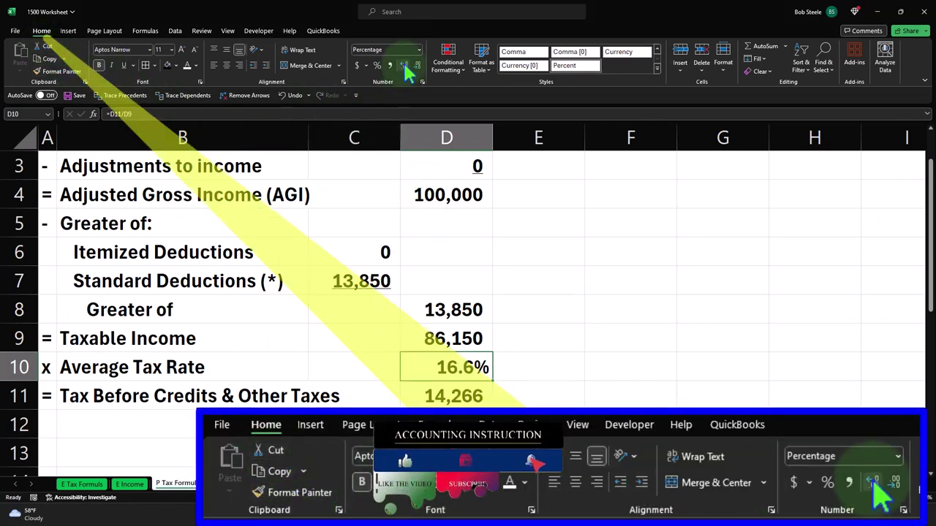
click(224, 416)
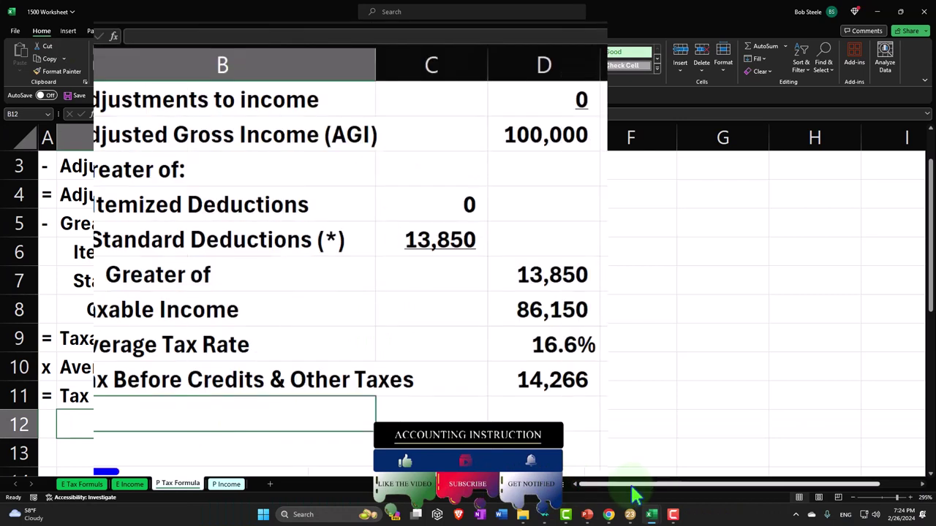
click(60, 414)
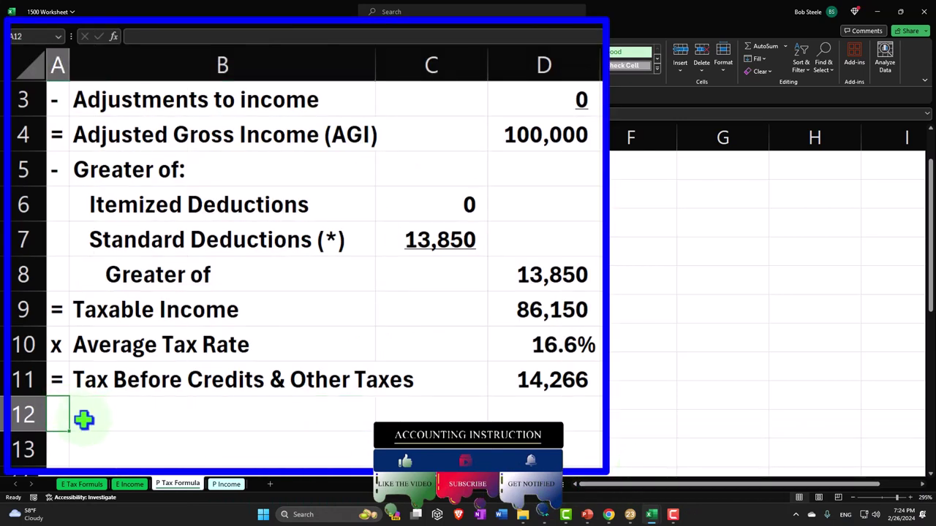
text(-)
key(Tab)
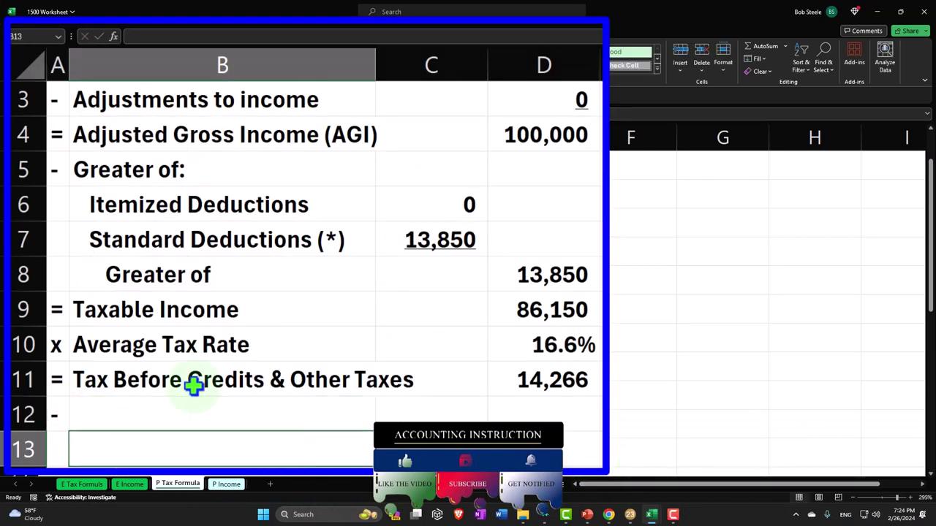
- Label row 12 'Other Credits' and enter an underlined amount of 0 in D12
text(P)
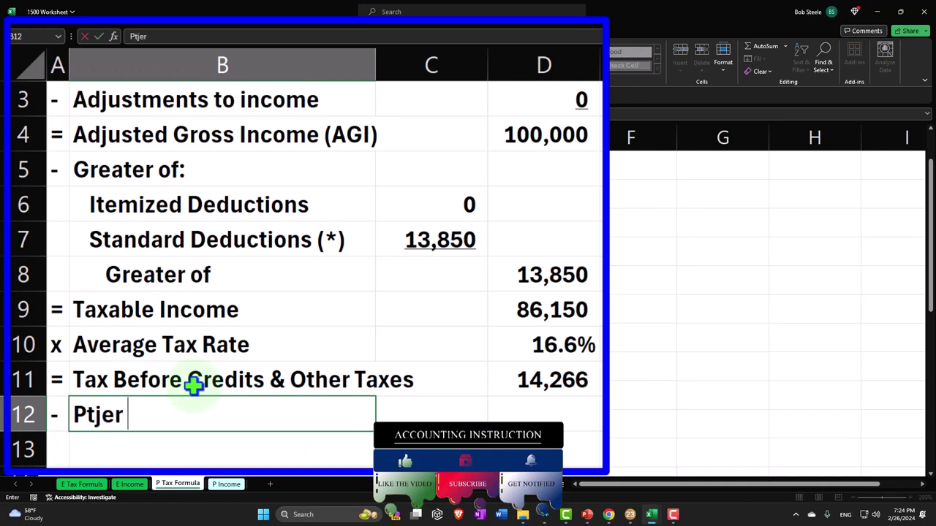
text(tjer)
key(BackSpace)
key(BackSpace)
key(BackSpace)
key(BackSpace)
key(BackSpace)
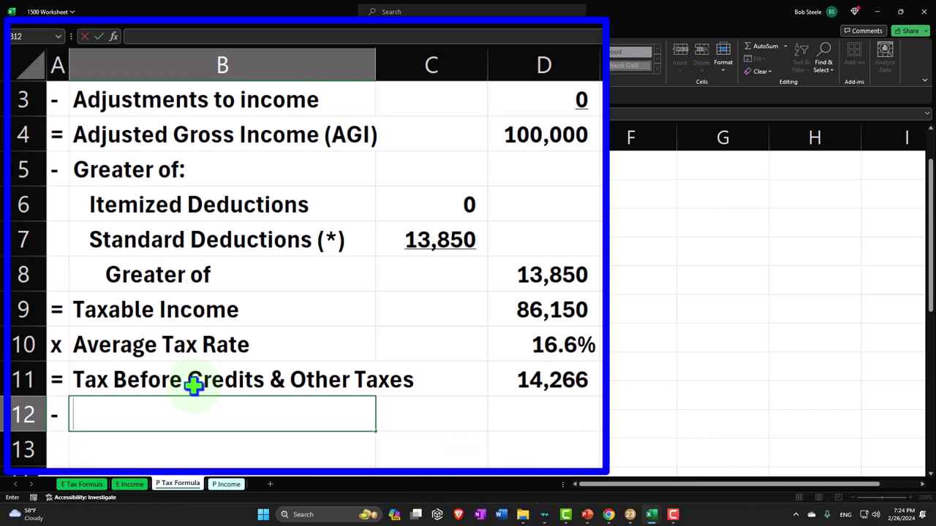
text(Other Cre)
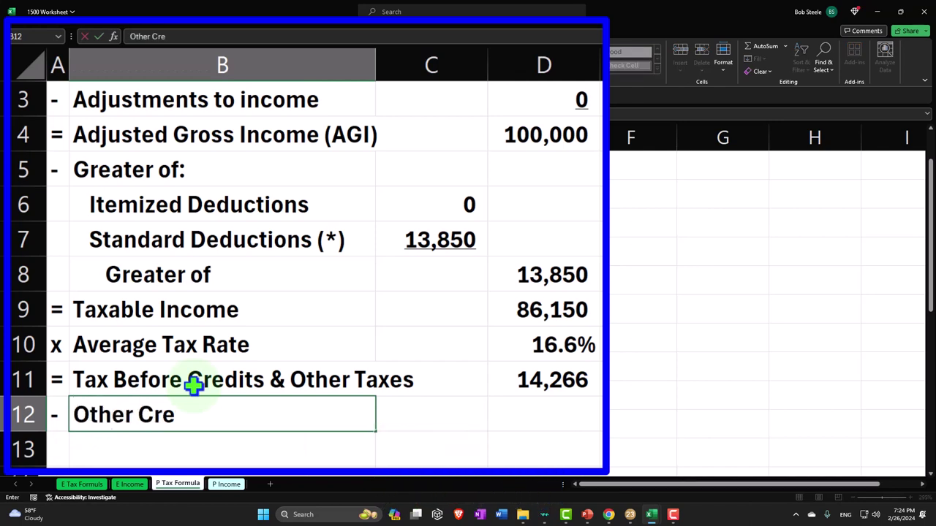
text(dit)
key(Tab)
key(Tab)
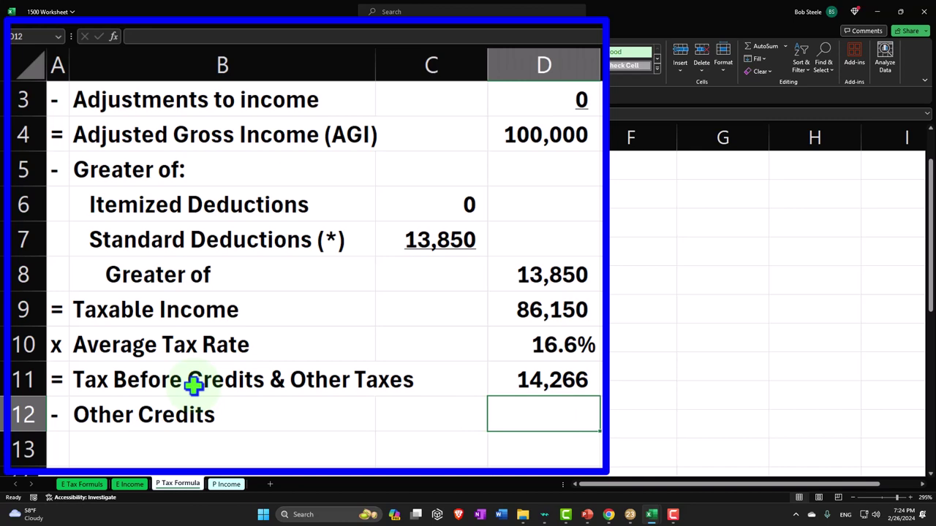
text(0)
key(Return)
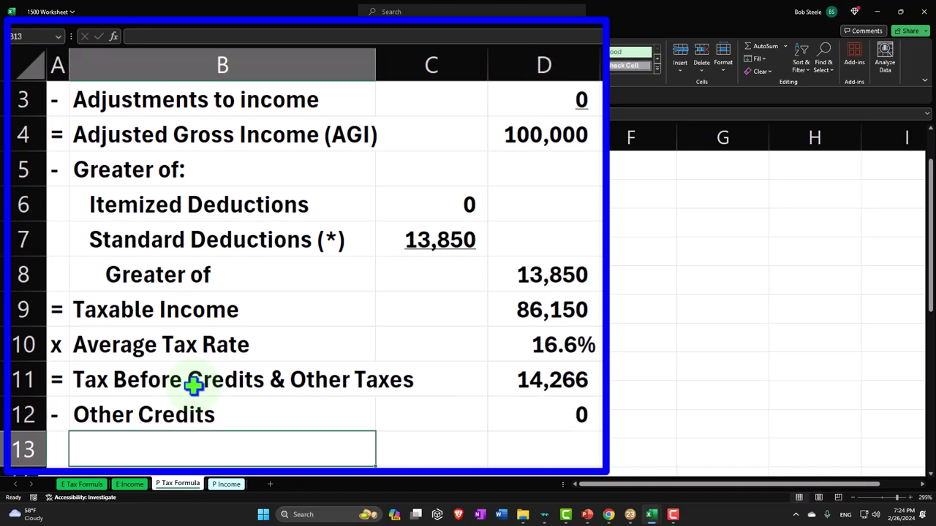
key(Up)
key(Right)
key(Right)
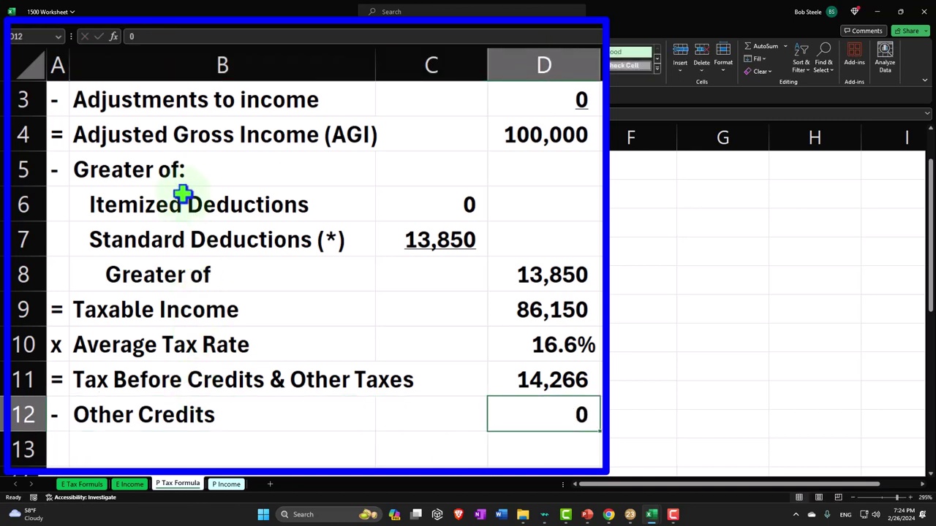
click(212, 75)
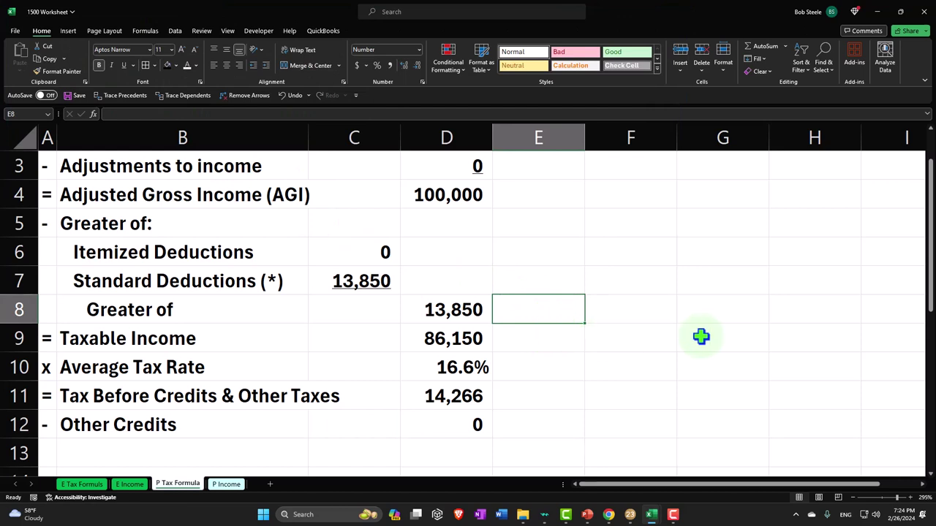
- Add a plus sign in A13 and the label 'Other Taxes' in B13
click(62, 430)
click(60, 415)
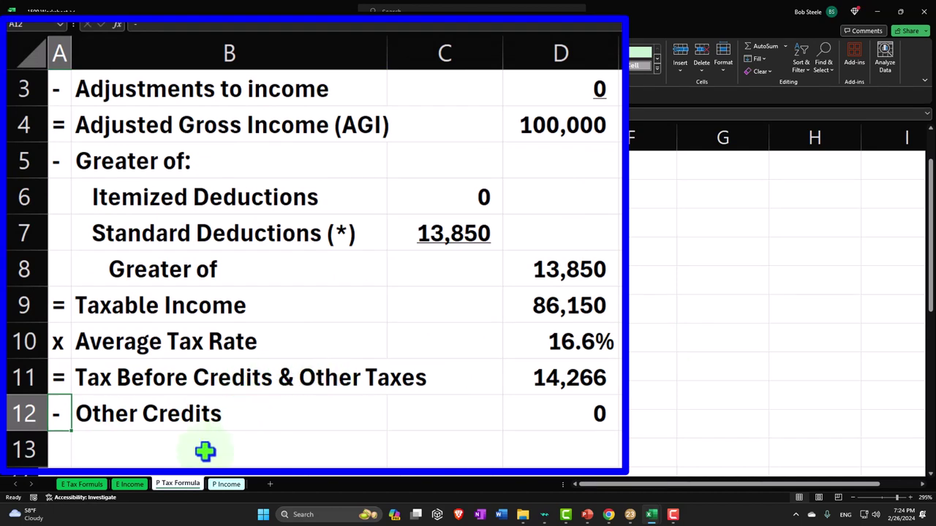
click(62, 454)
text(+)
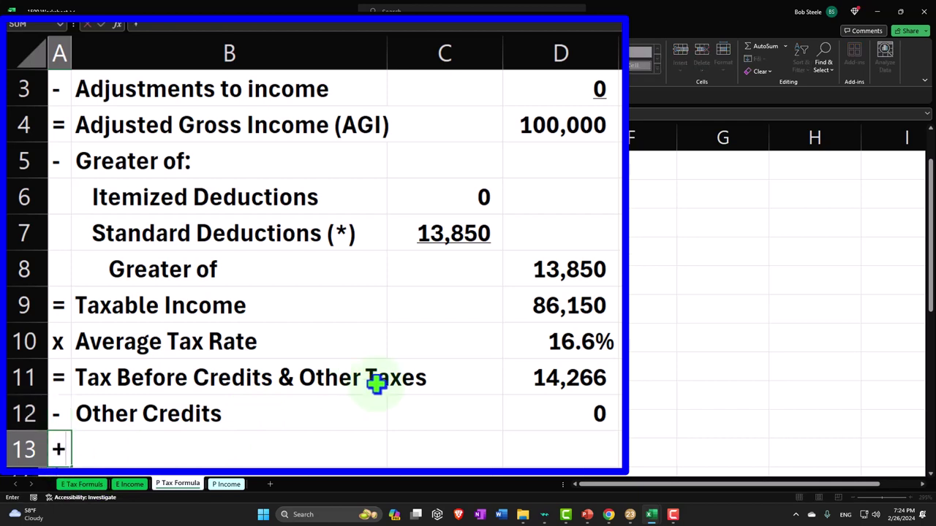
key(Tab)
text(Other )
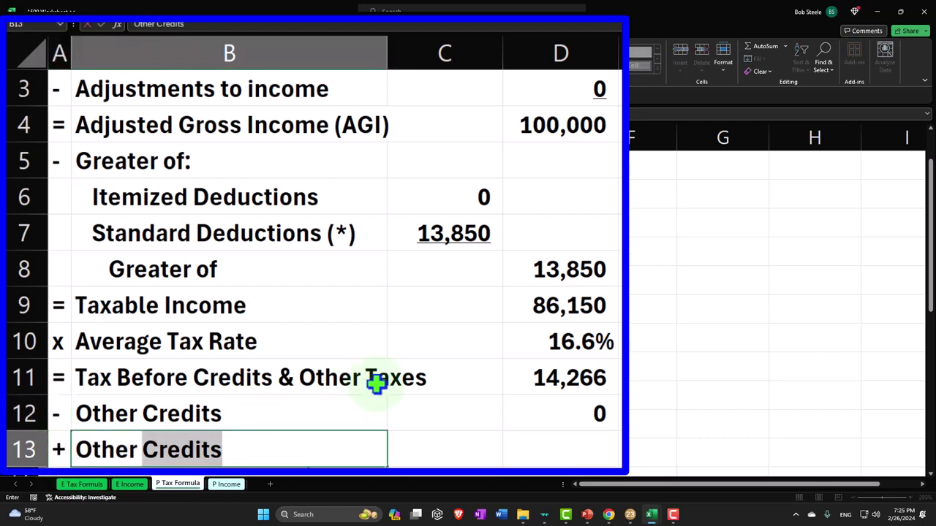
text(taxes)
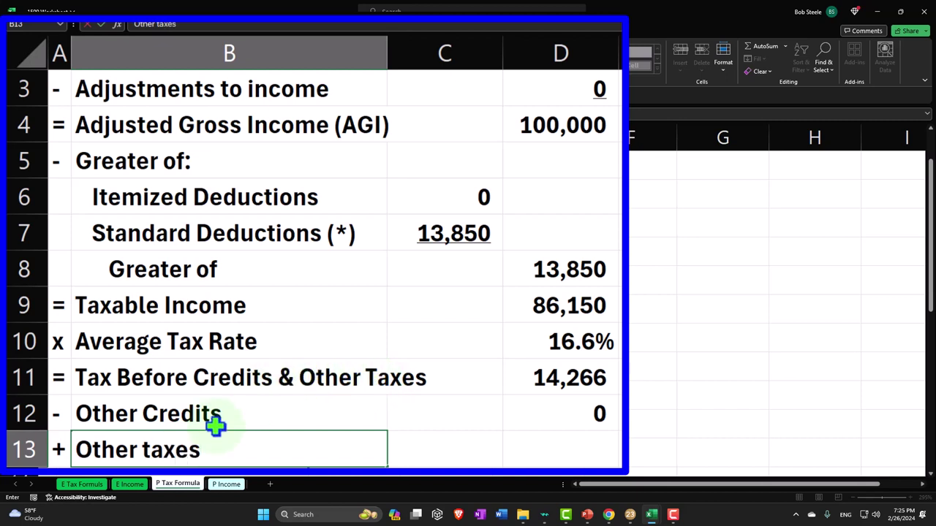
click(150, 452)
key(BackSpace)
text(T)
key(Return)
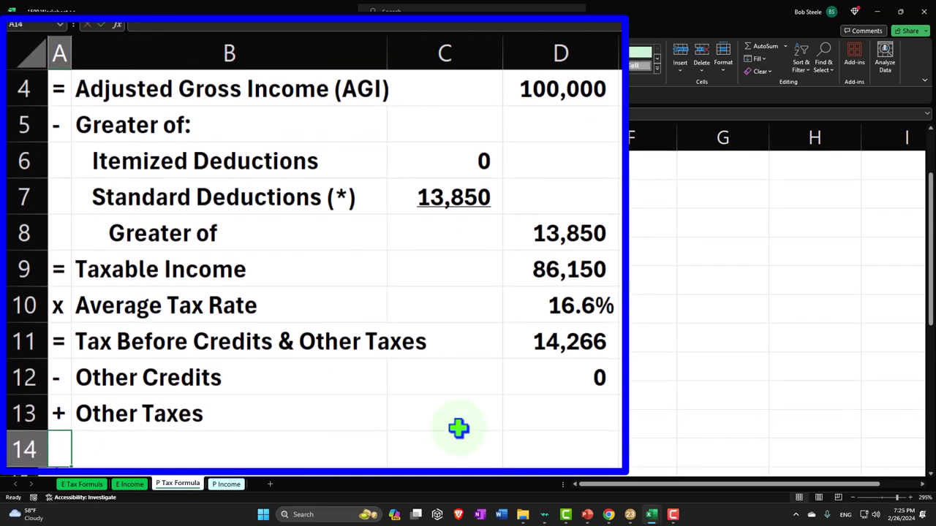
- Enter 0 as the Other Taxes amount in D13
click(544, 416)
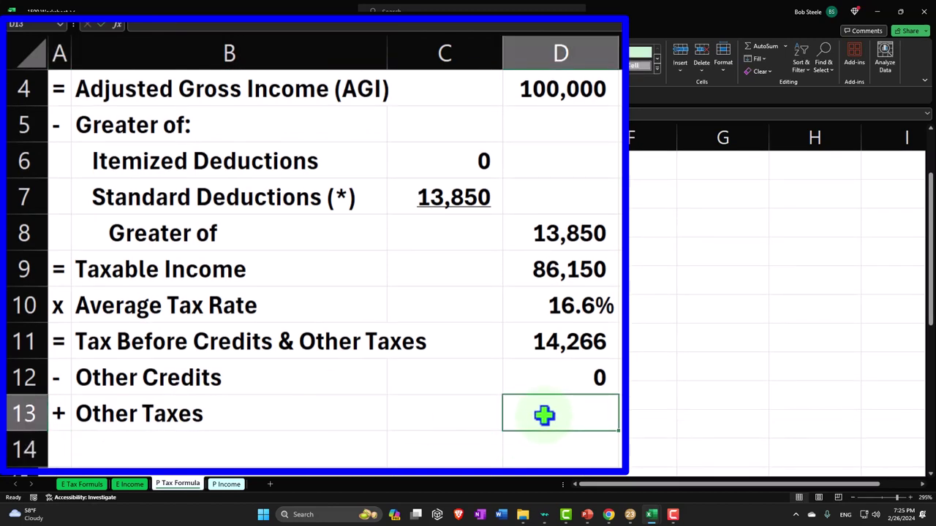
text(0)
key(Return)
click(543, 415)
key(Down)
key(Left)
key(Left)
key(Left)
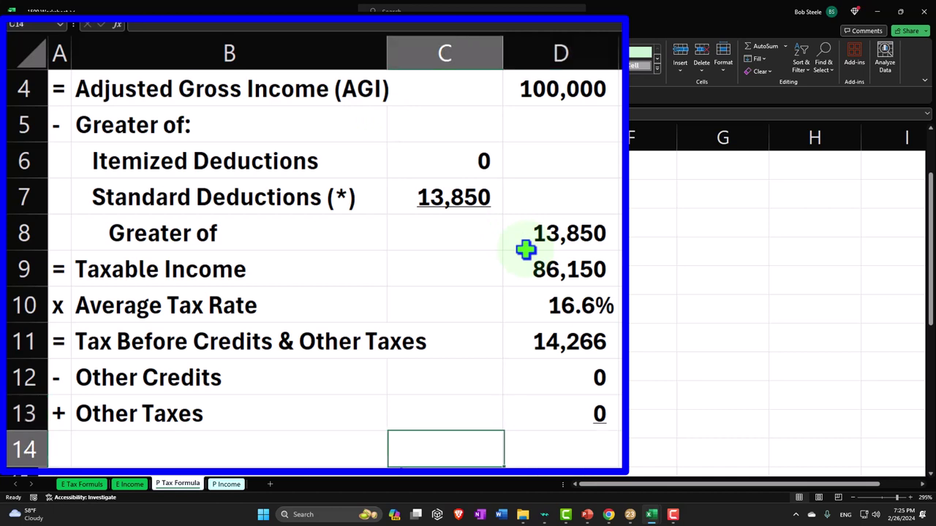
- Put an equals sign in A14 and the label 'Total Tax' in B14
text(=)
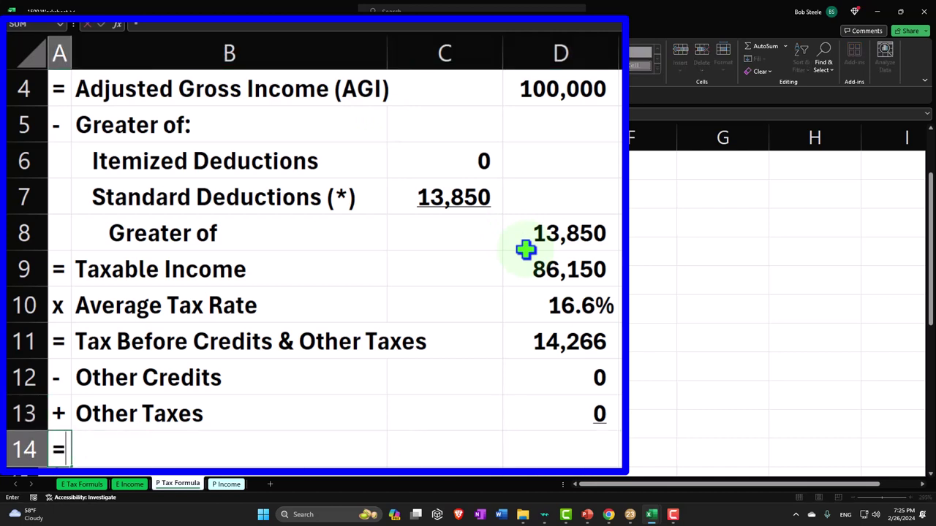
key(Return)
key(Right)
key(Up)
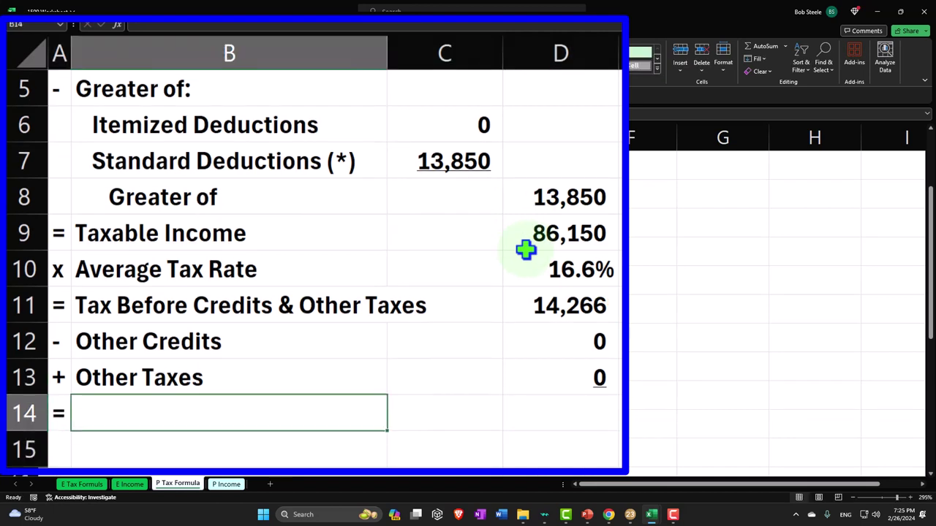
text(Total)
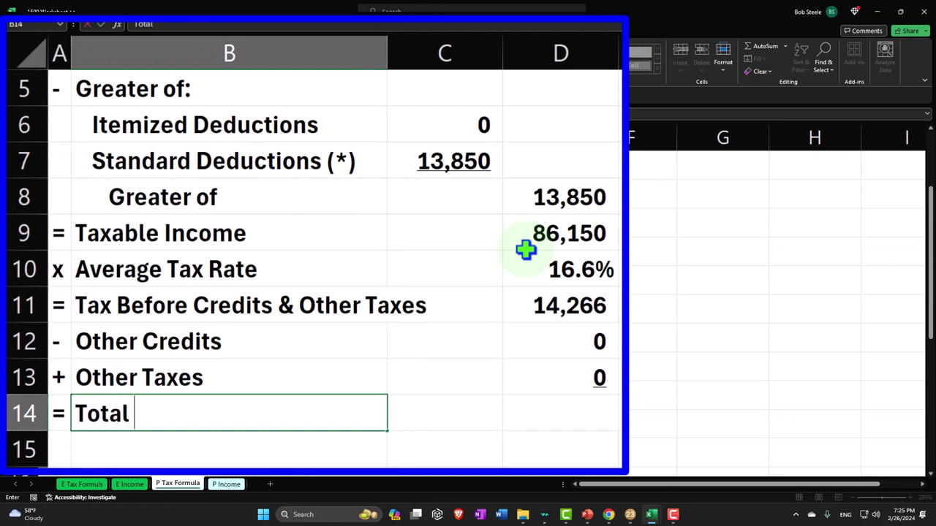
text( Tax)
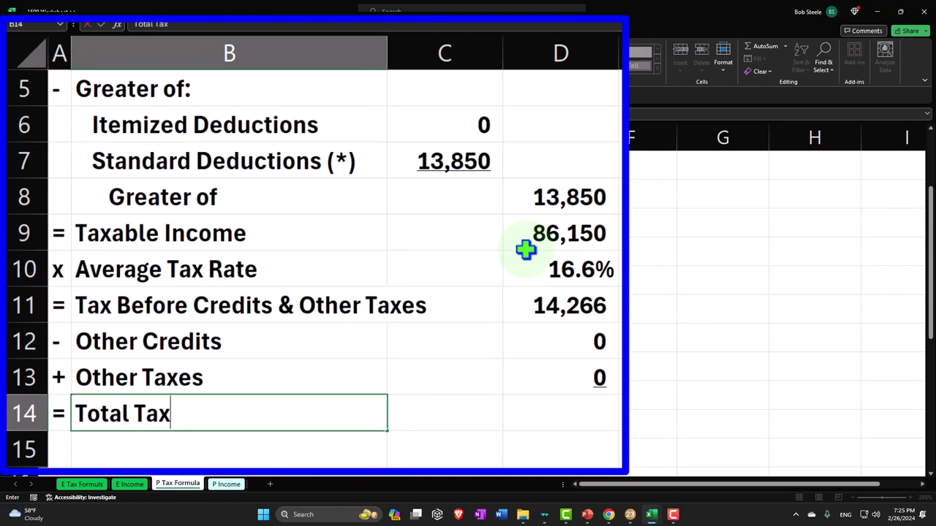
key(Right)
key(Right)
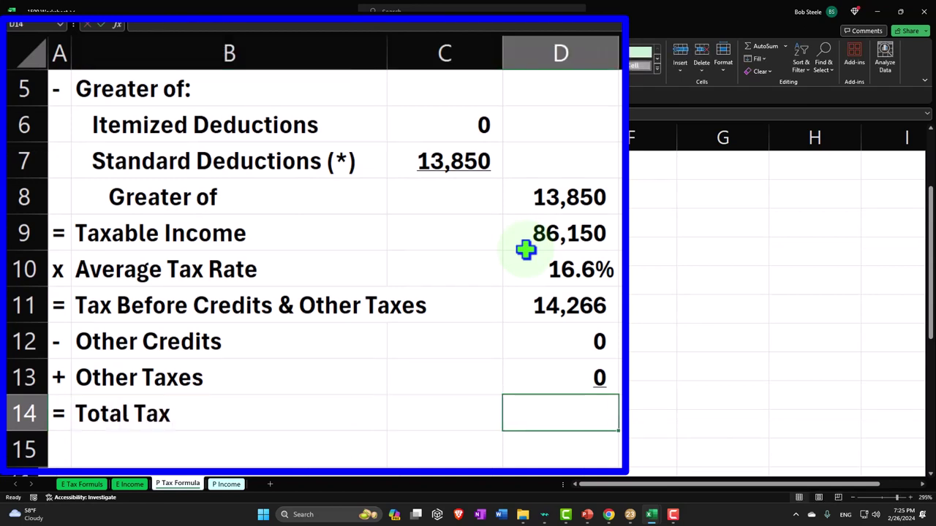
- Compute Total Tax in D14 as =D11-D12+D13, giving 14,266
text(=)
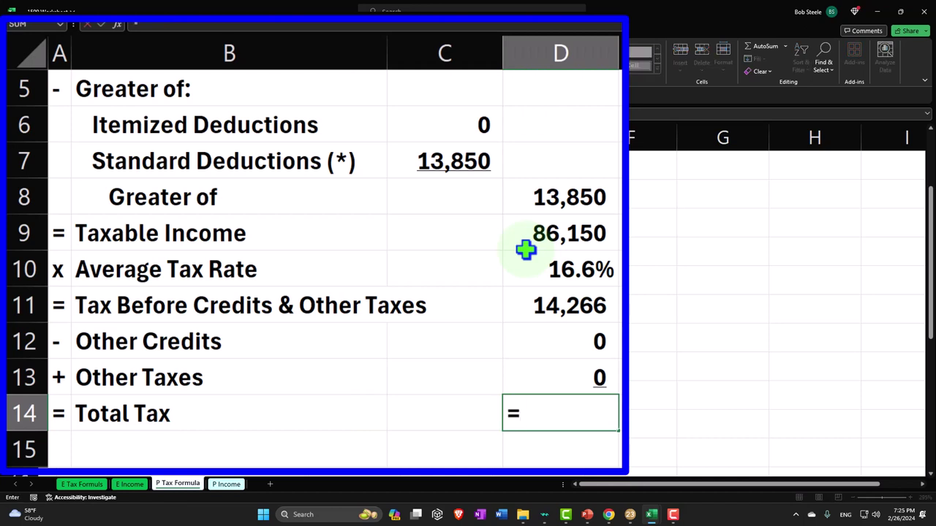
click(530, 301)
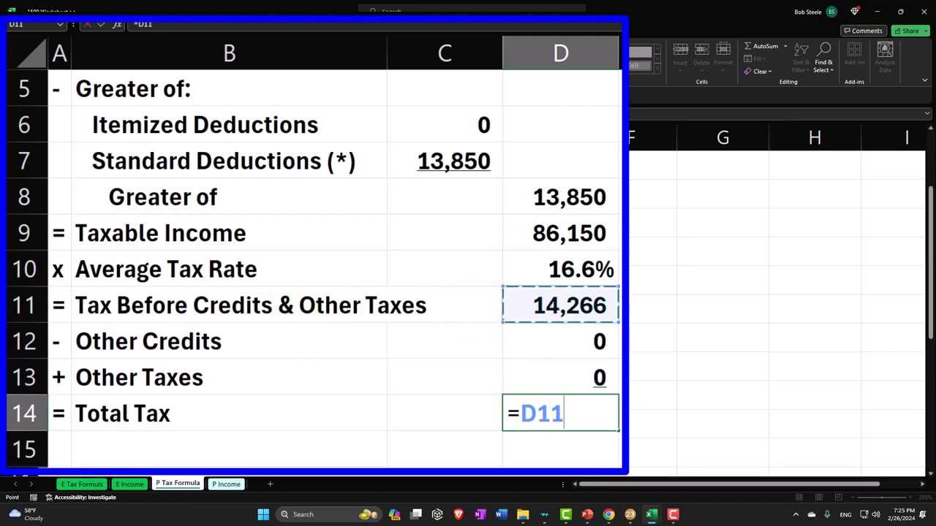
text(-)
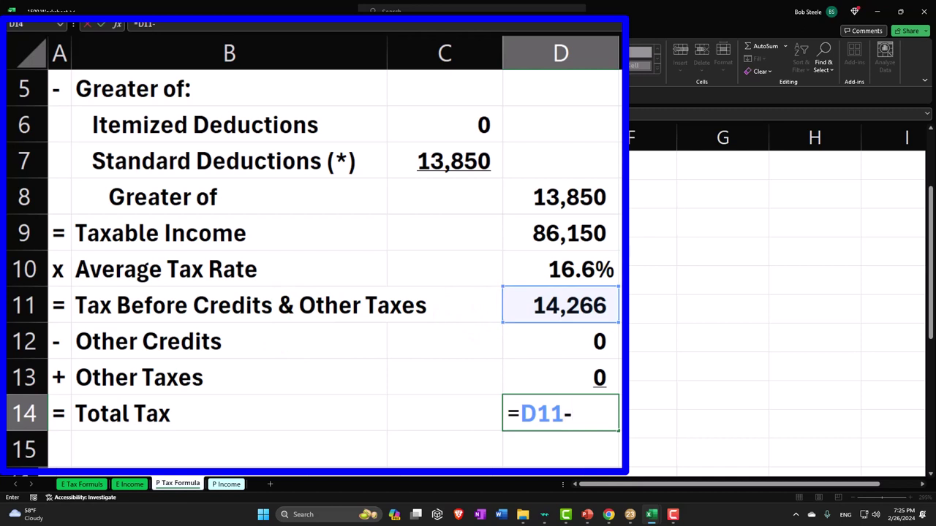
click(593, 340)
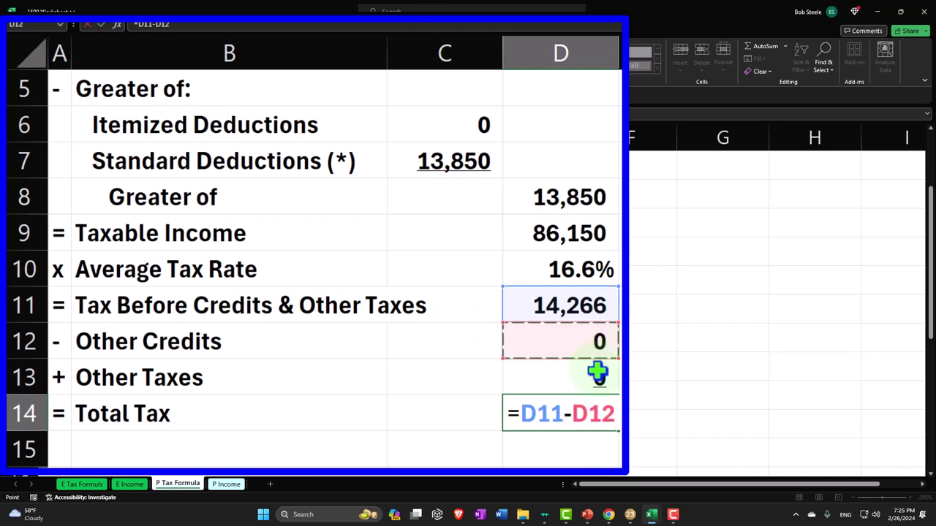
text(+)
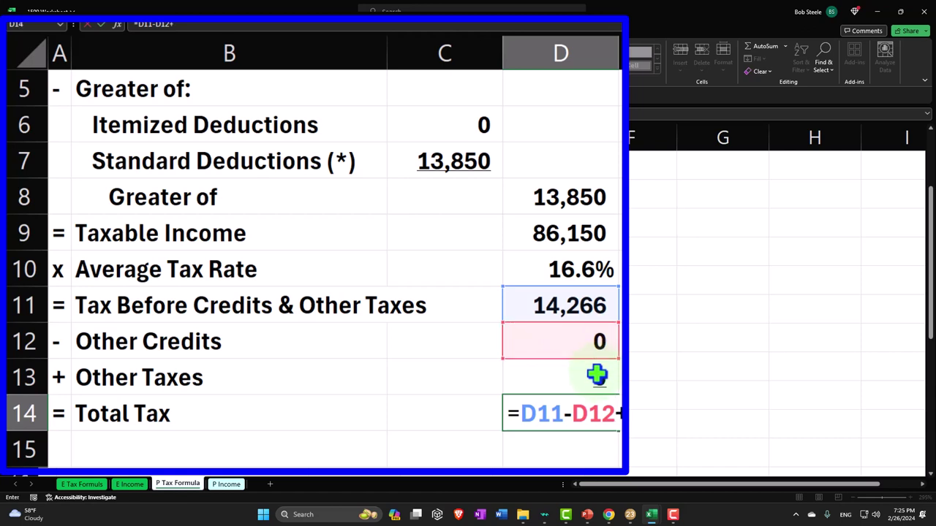
click(598, 373)
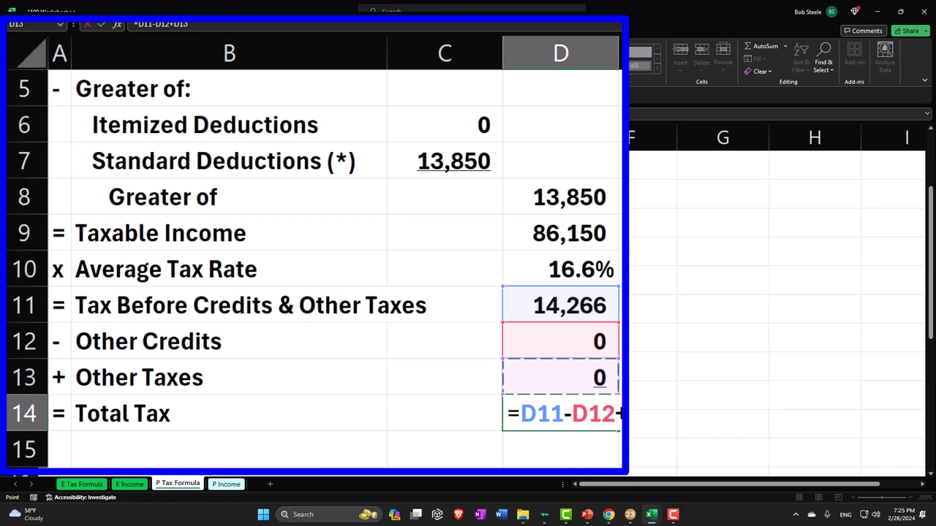
key(Return)
click(444, 413)
click(560, 413)
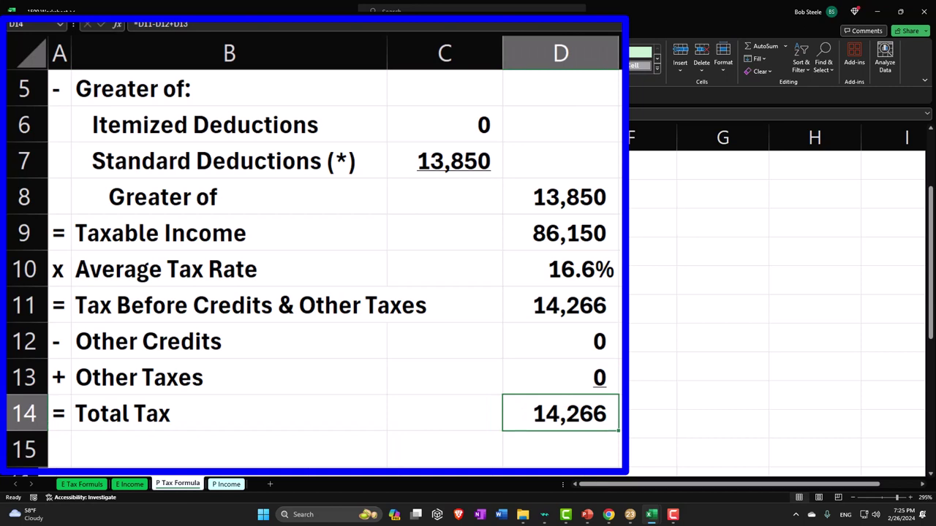
- Put a minus sign in A15 and the label 'Payments & Refundable Credits' in B15
click(157, 442)
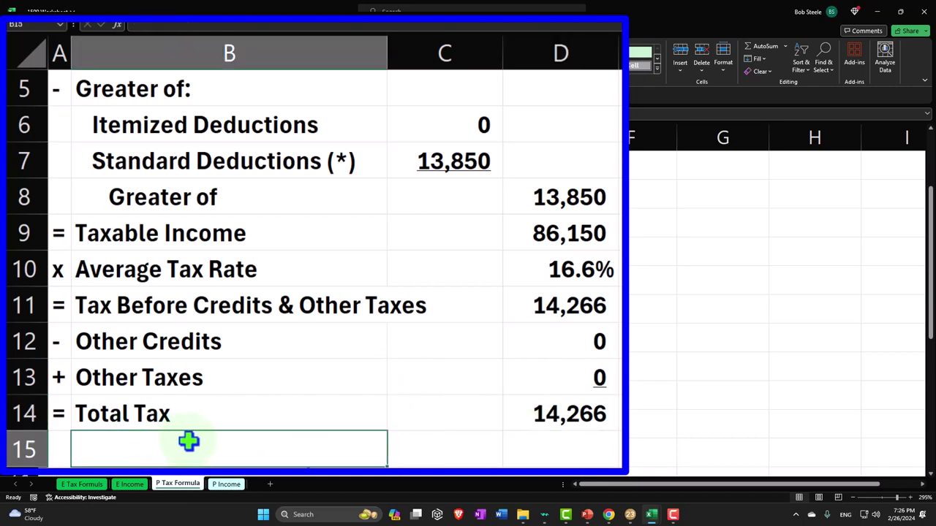
key(Left)
text(-)
key(Right)
text(P)
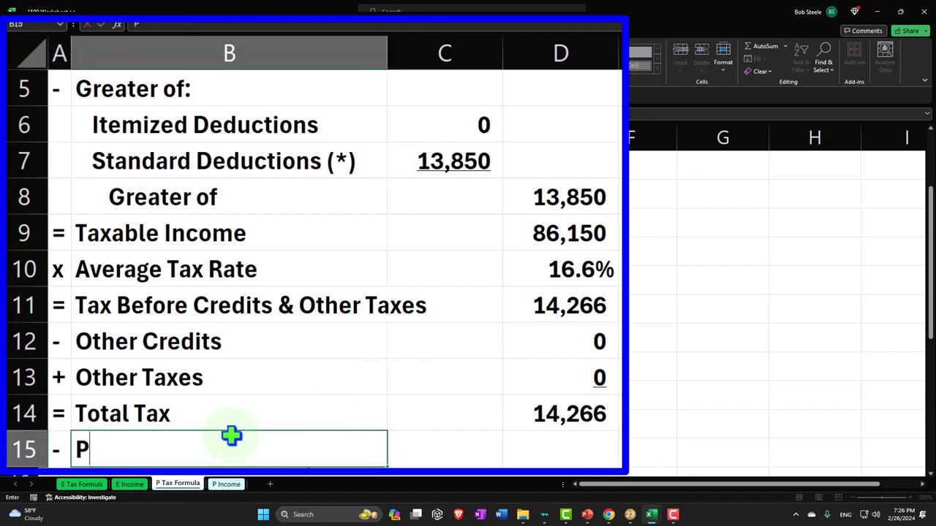
text(ayments & )
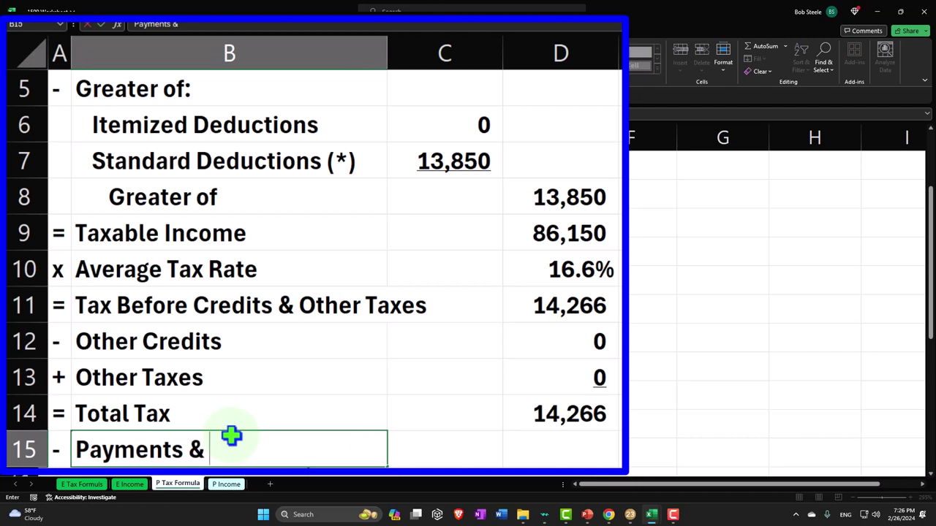
text(Refundab)
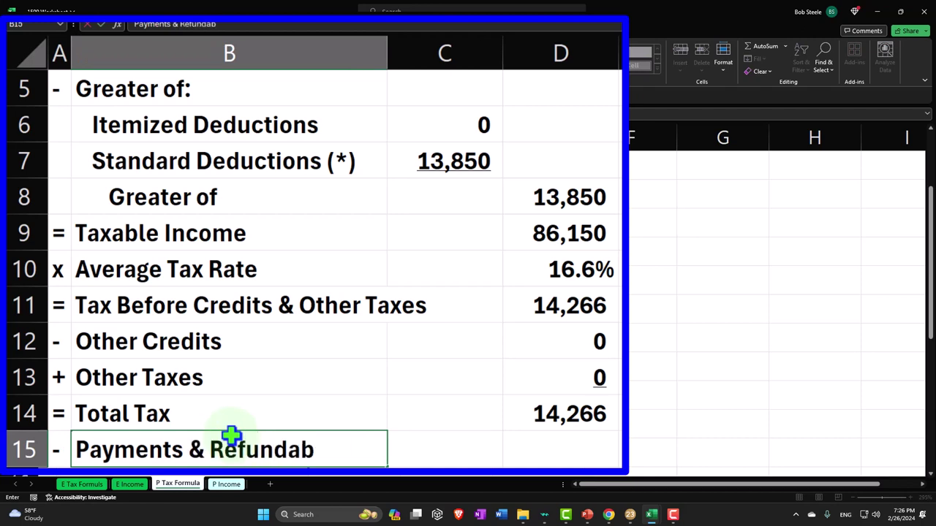
text(le Credits)
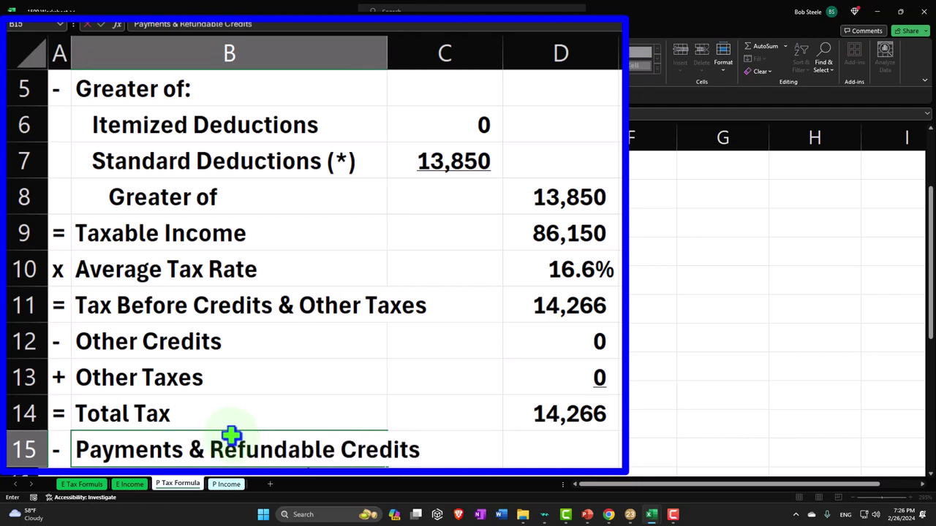
key(Tab)
key(Tab)
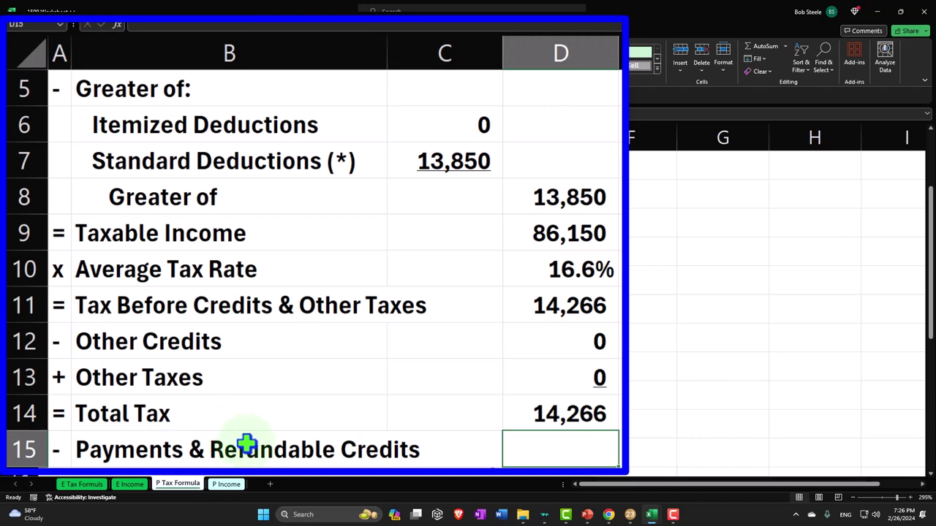
scroll(246, 444, down, 1)
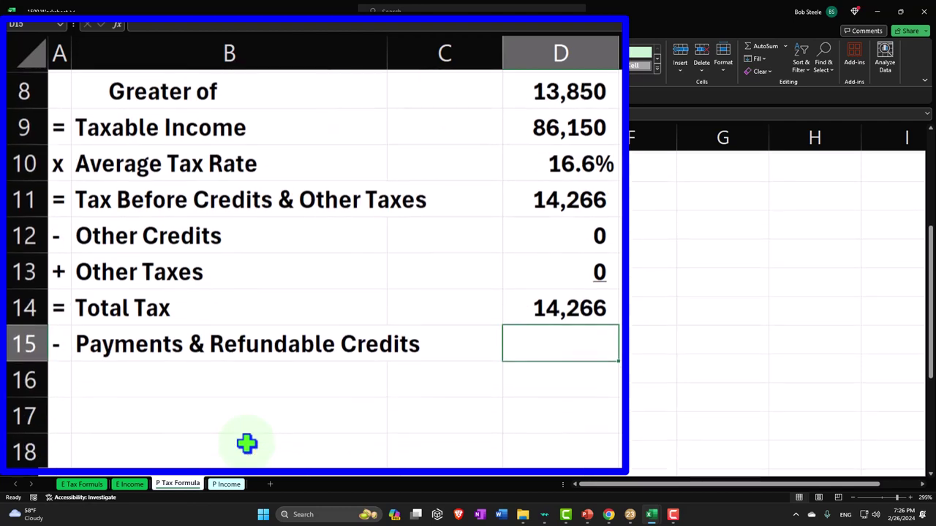
click(631, 514)
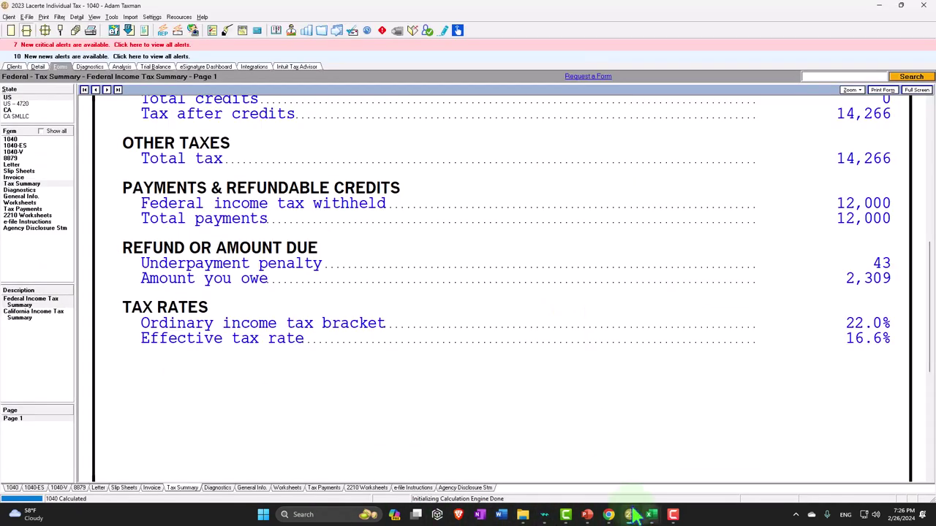
click(37, 67)
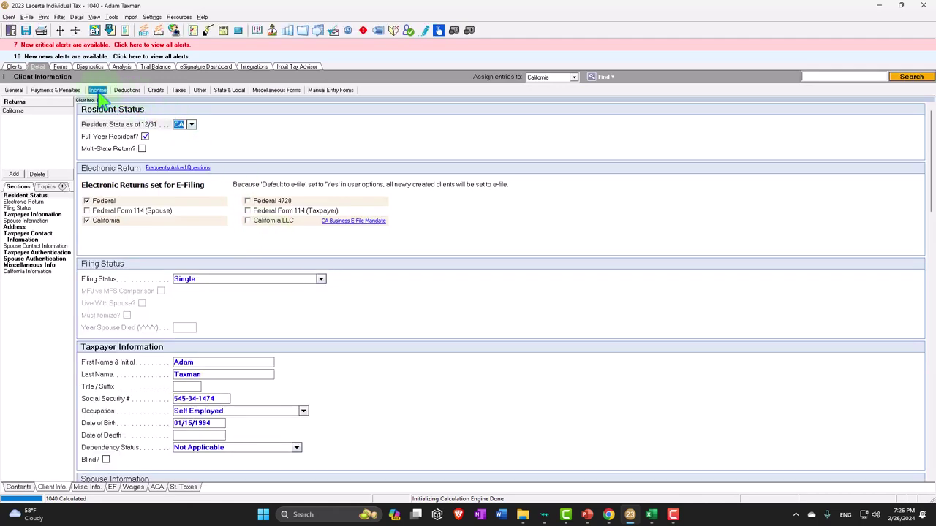
click(98, 92)
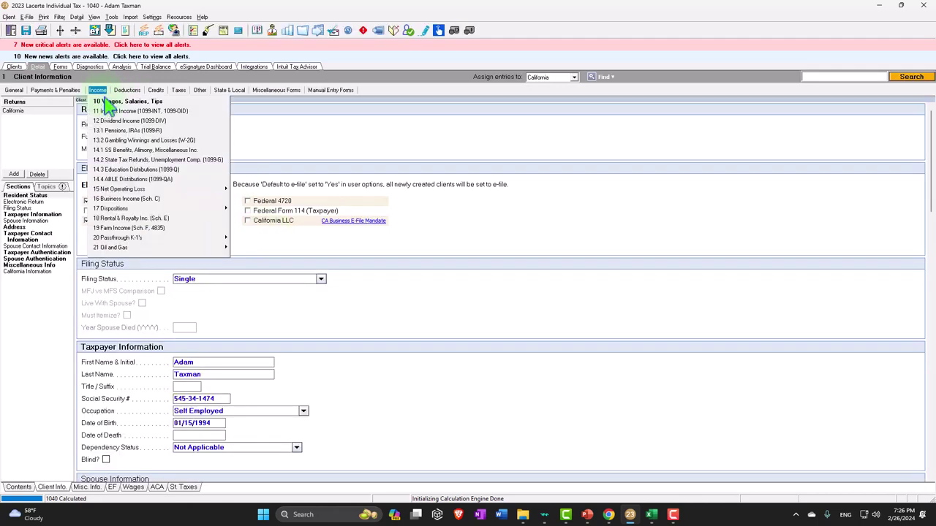
click(100, 106)
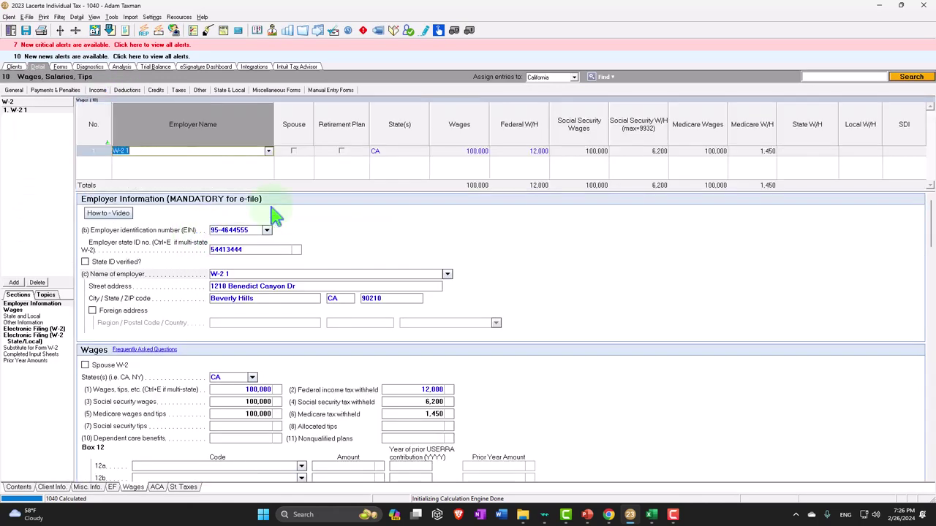
click(533, 153)
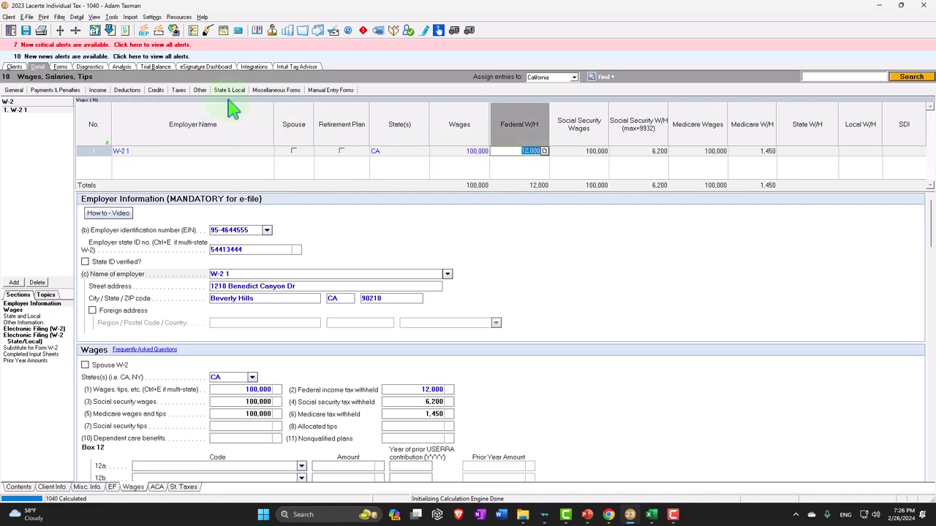
click(62, 67)
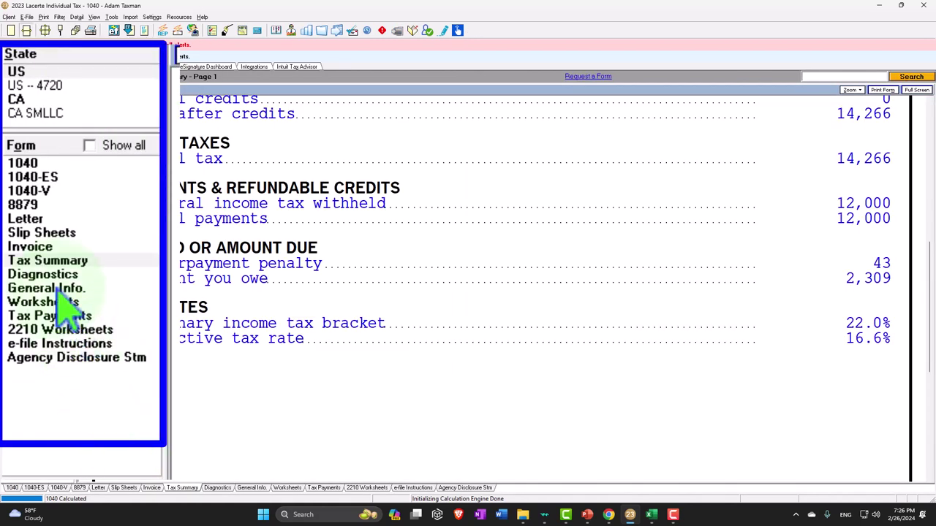
click(26, 164)
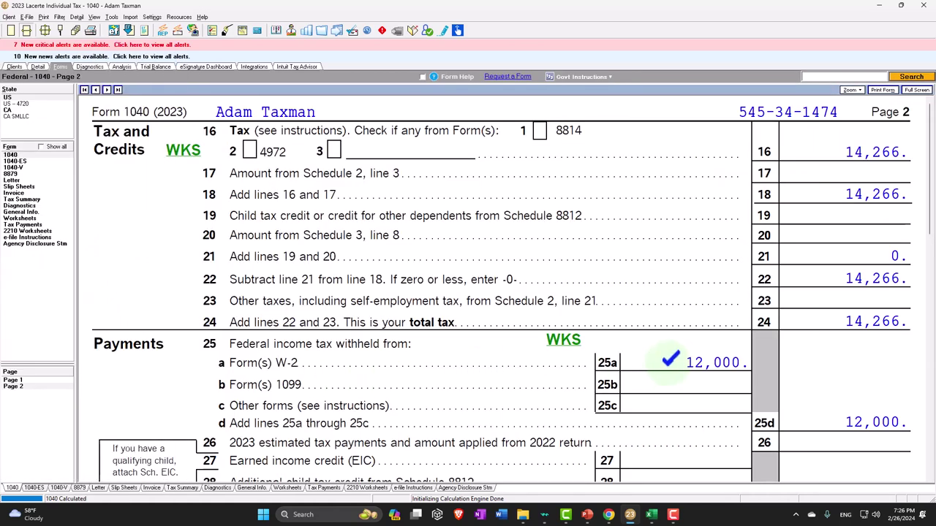
scroll(670, 360, down, 2)
click(650, 515)
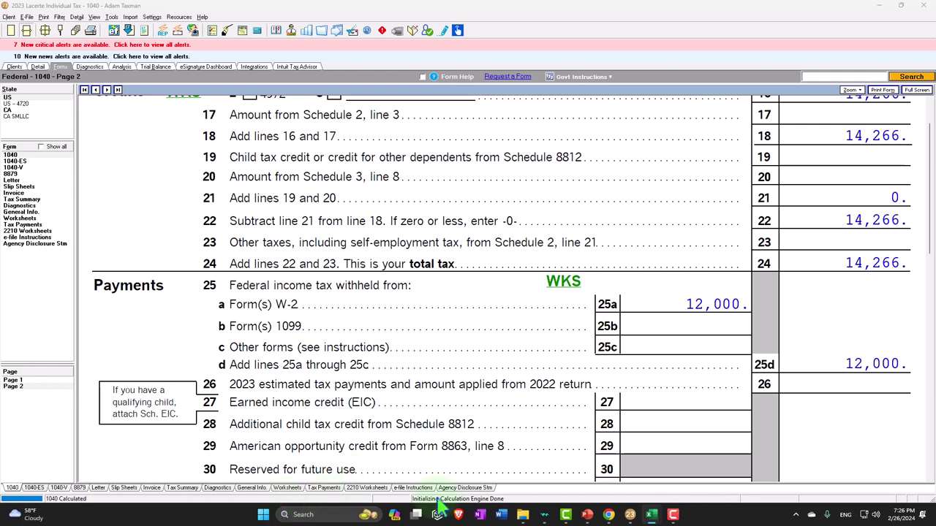
mouse_move(653, 516)
click(664, 479)
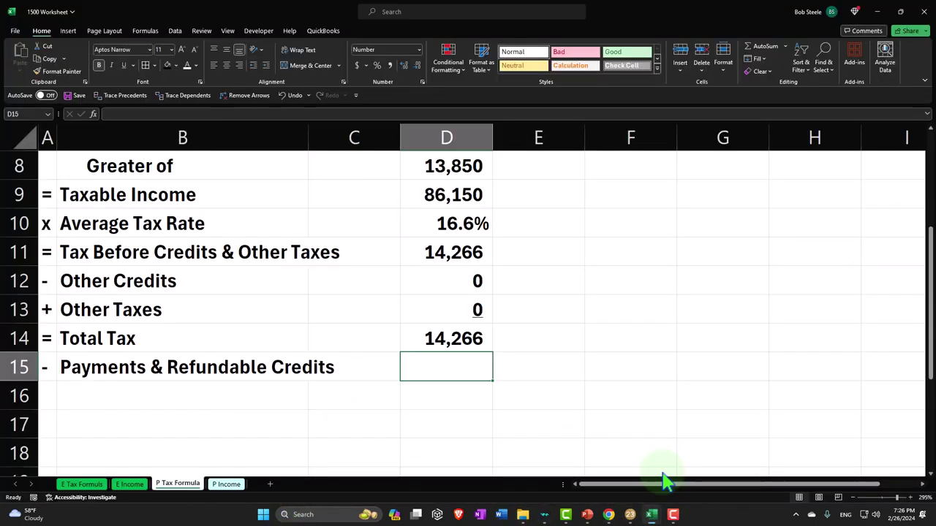
- Add a new sheet and rename it 'Payments & Credits'
click(270, 485)
drag(238, 489, 288, 491)
double_click(265, 484)
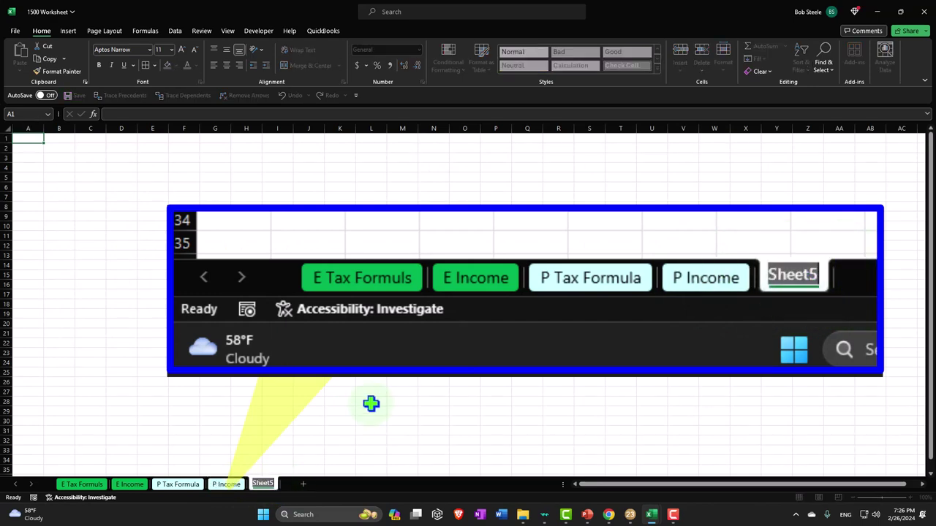
text(Paym)
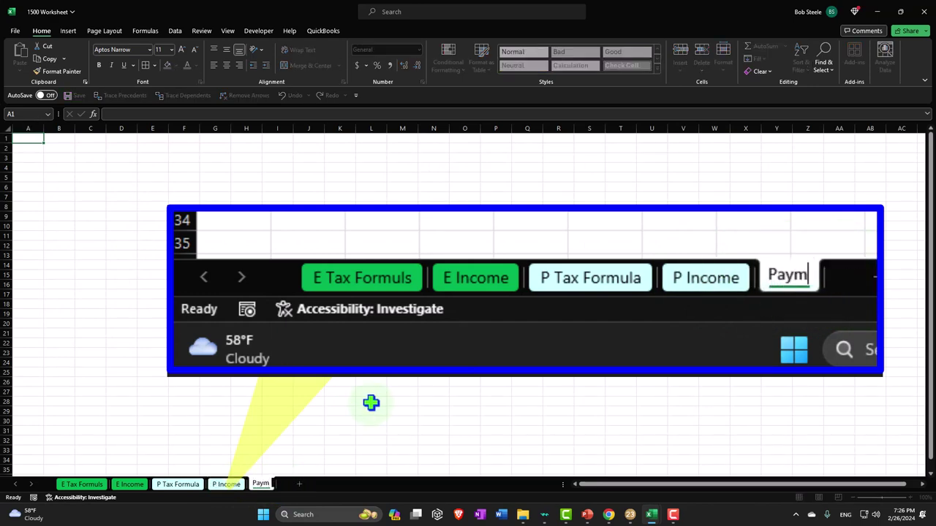
text(ents & Credits)
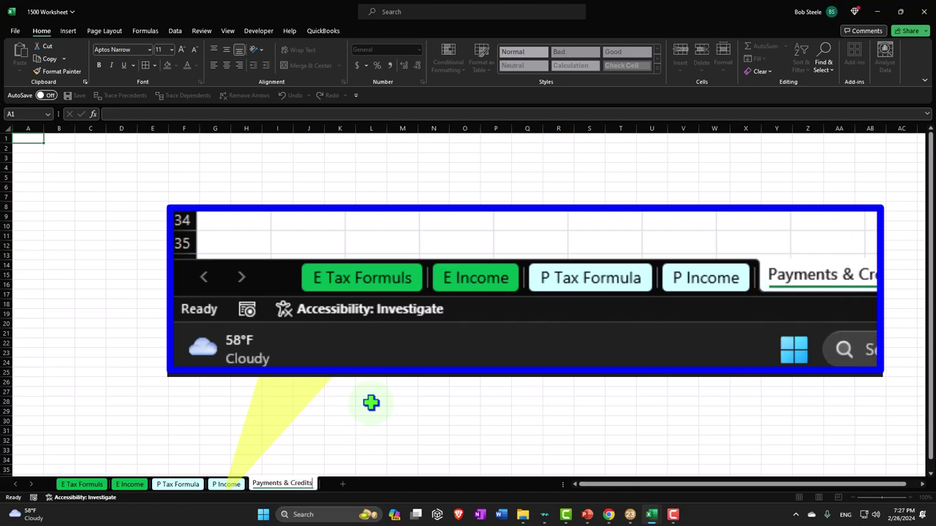
click(371, 402)
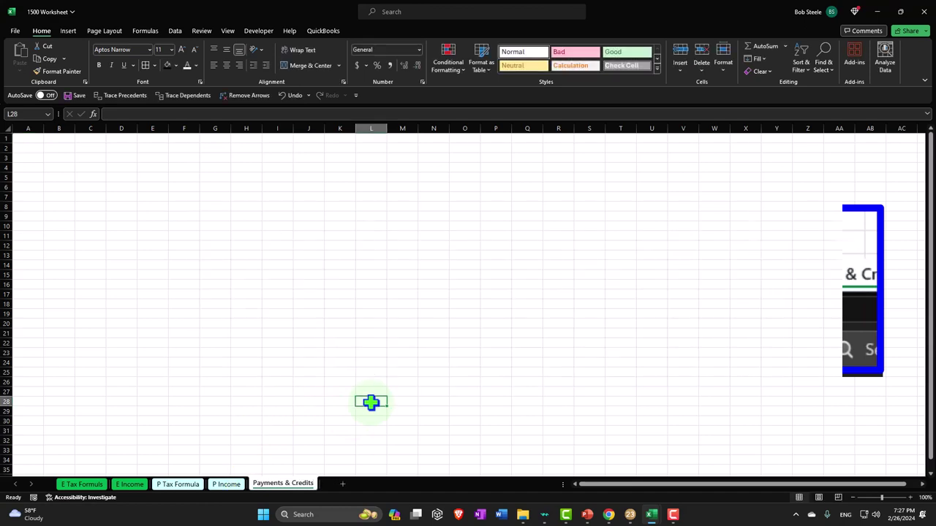
- Give the Payments & Credits tab the recently used tab colour
right_click(293, 484)
mouse_move(347, 314)
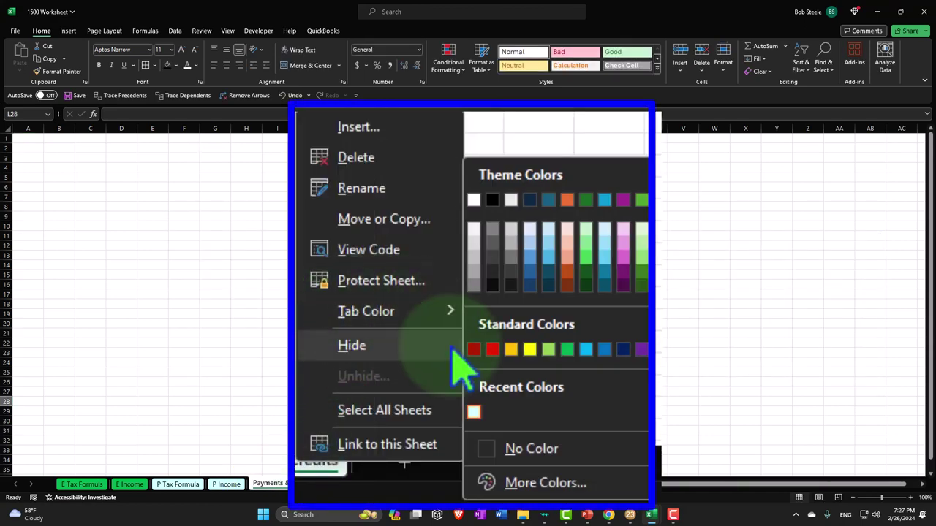
click(473, 412)
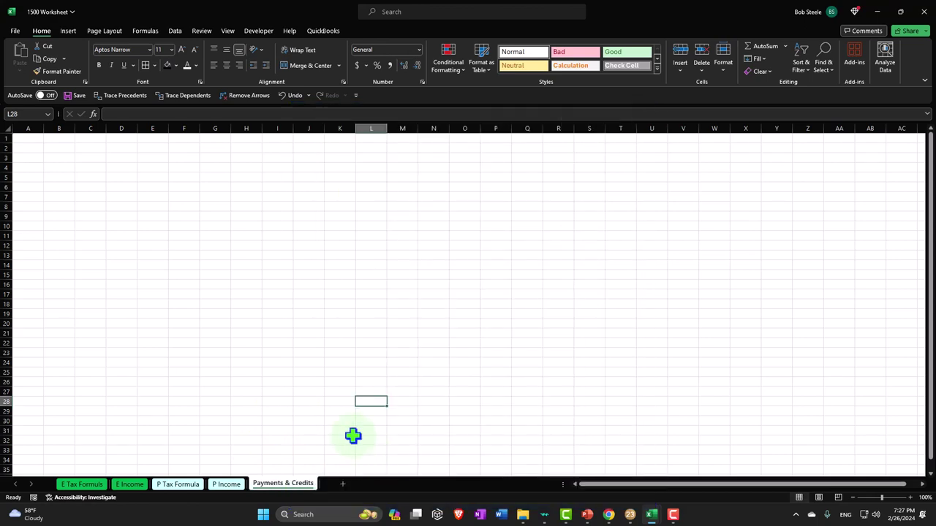
click(340, 430)
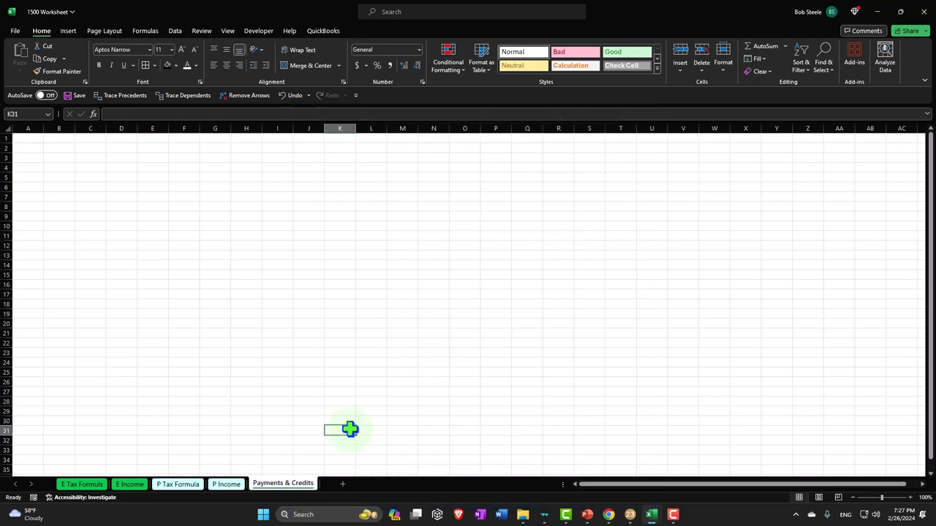
- Format the whole sheet as Currency with symbol None, 0 decimals and red (1,234) negatives
click(7, 131)
right_click(178, 201)
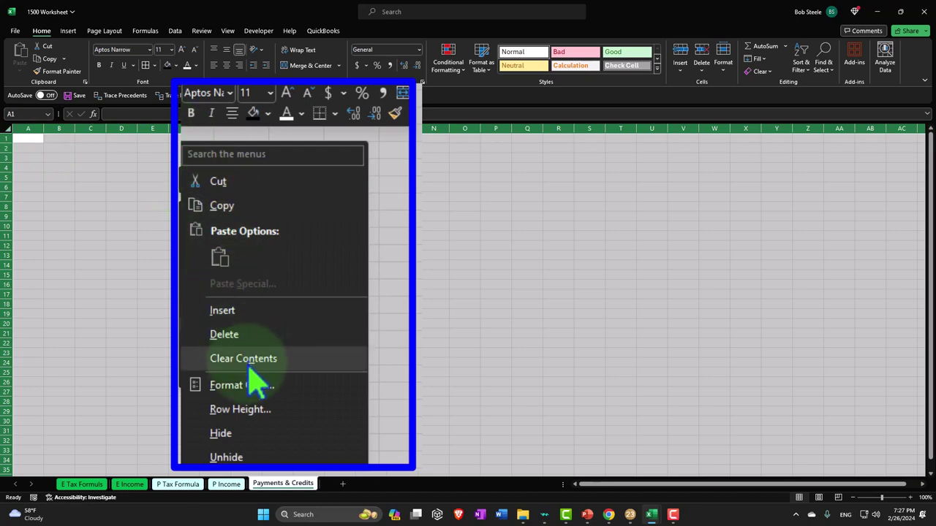
click(220, 340)
click(135, 147)
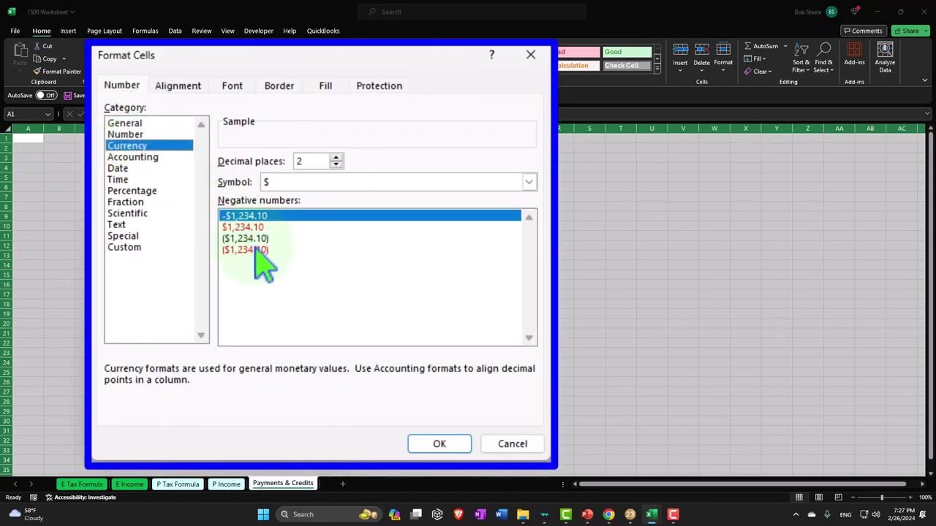
click(255, 250)
click(306, 183)
click(309, 197)
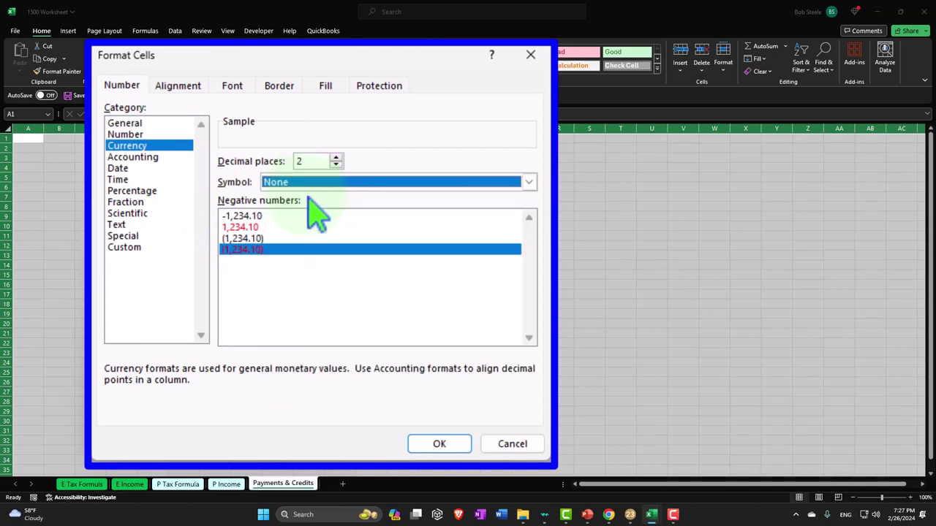
click(335, 165)
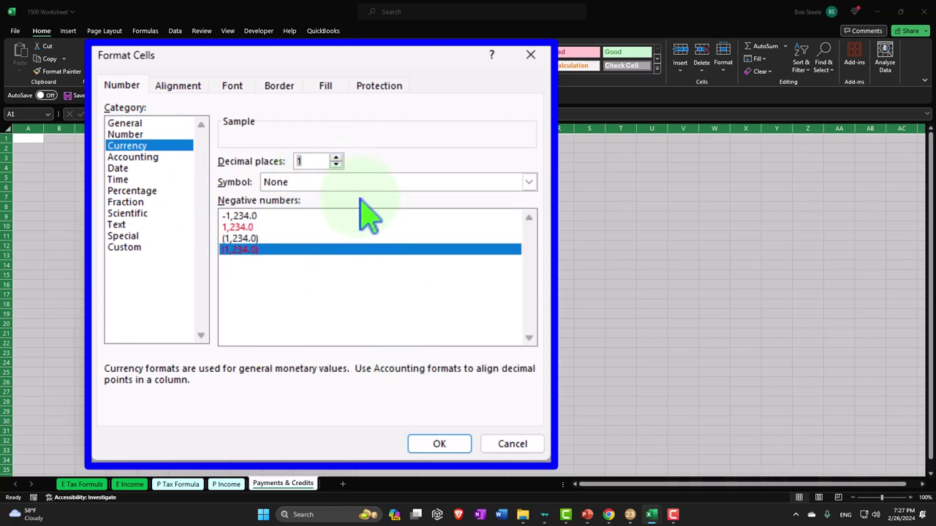
click(336, 165)
click(439, 444)
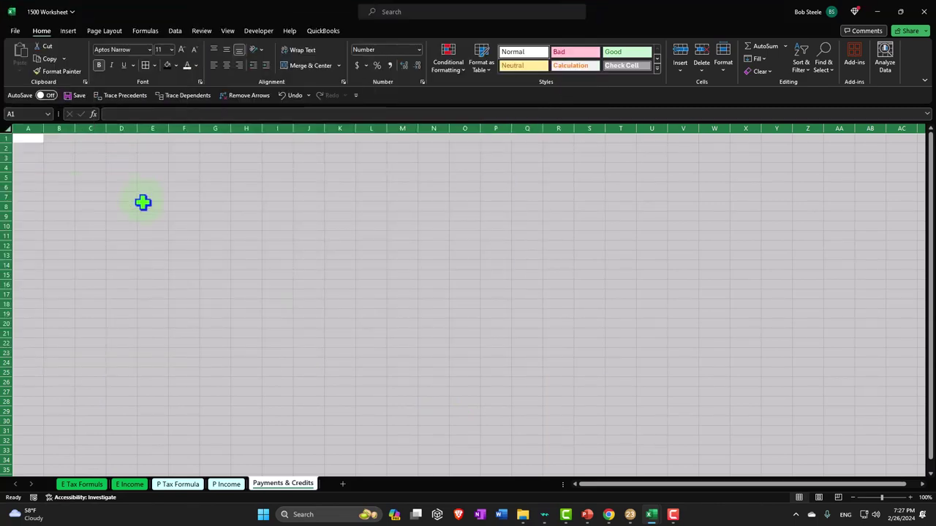
click(142, 203)
ctrl+scroll(152, 235, up, 1)
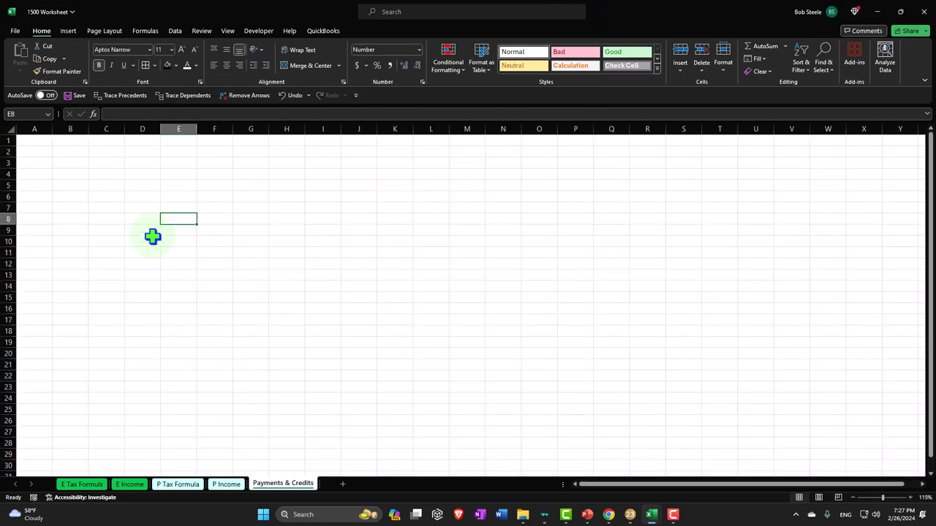
ctrl+scroll(153, 236, up, 9)
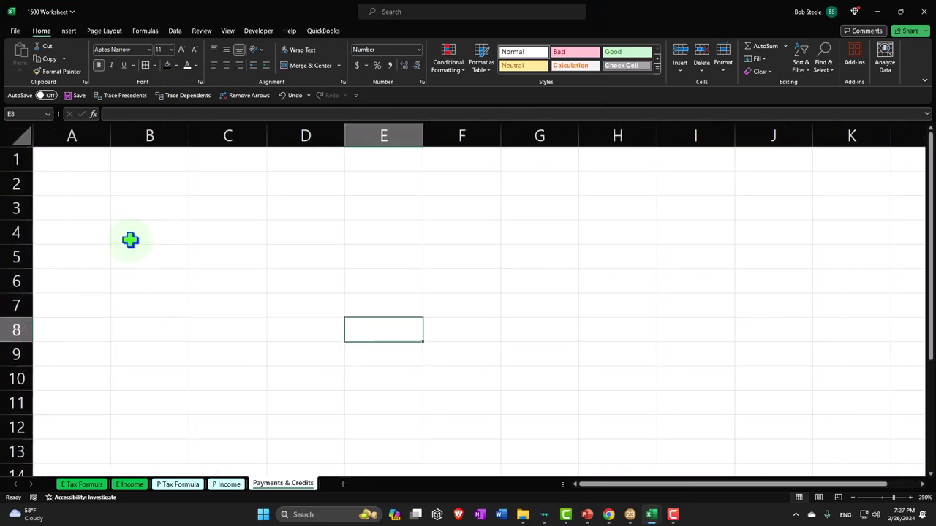
ctrl+scroll(130, 240, up, 2)
click(100, 168)
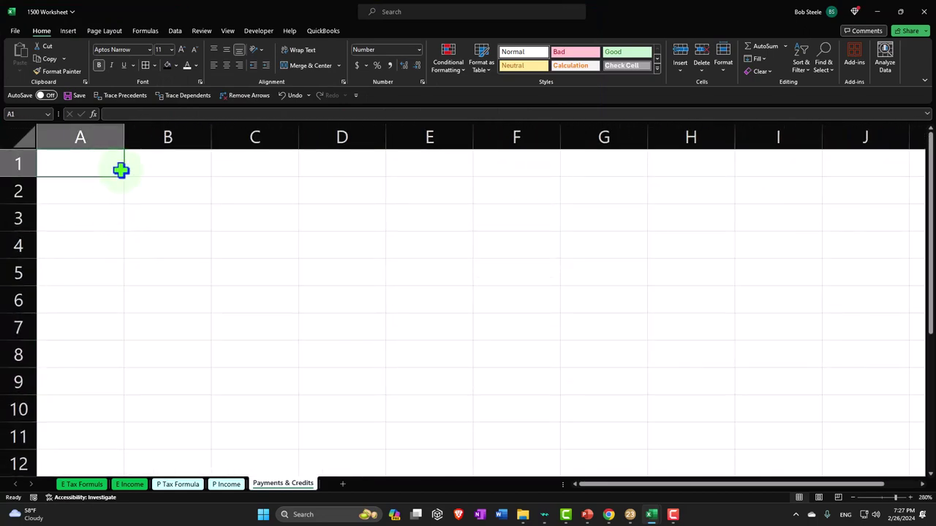
- Title A1 'Payments & Refundable Credits', widen column A to 14.00, and style A1:C1 white on black
text(Payments & Re)
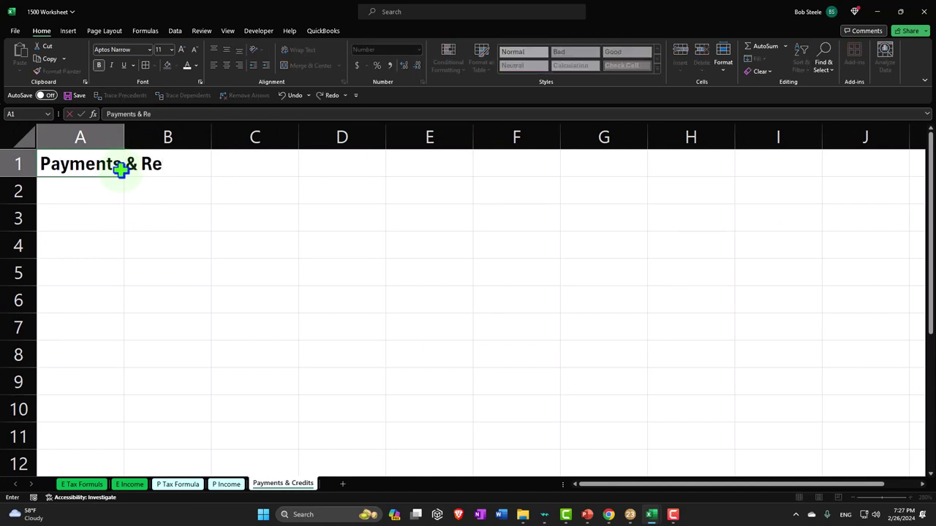
text(fundable C)
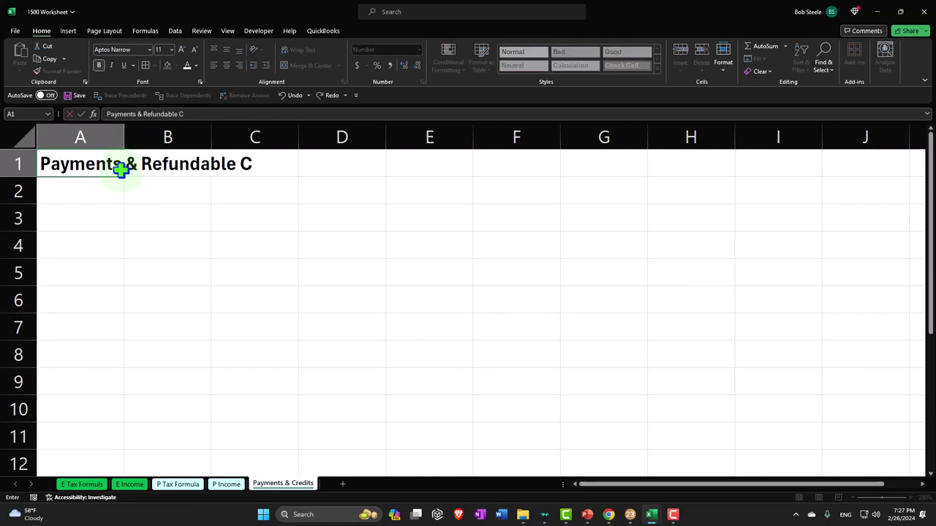
text(redits)
key(Return)
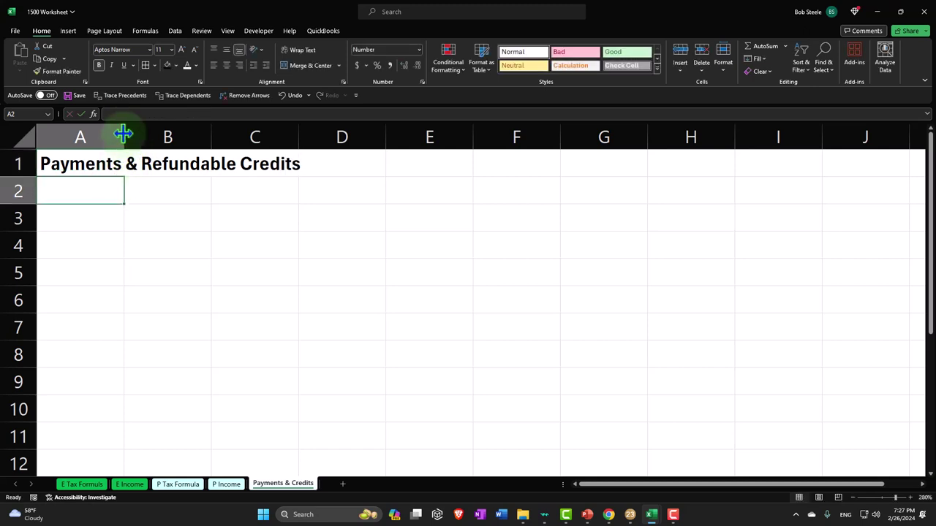
drag(124, 136, 221, 136)
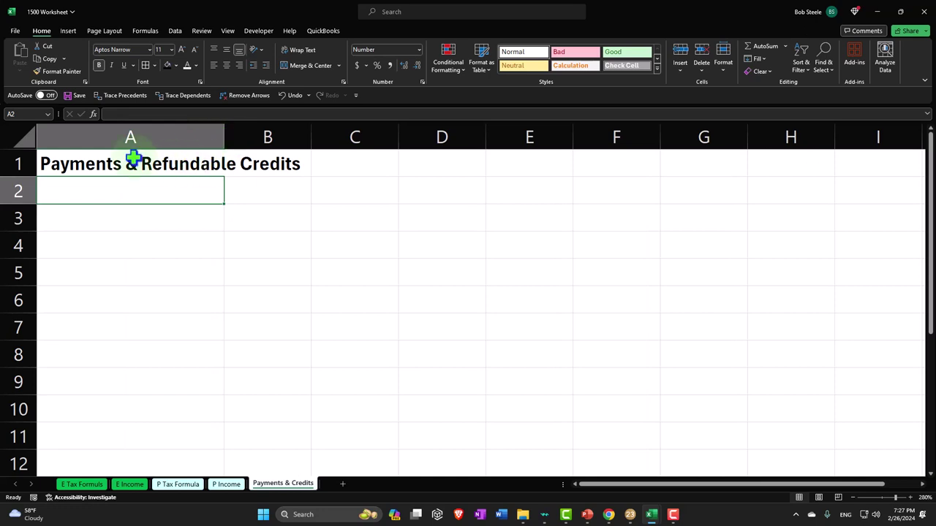
drag(103, 160, 361, 172)
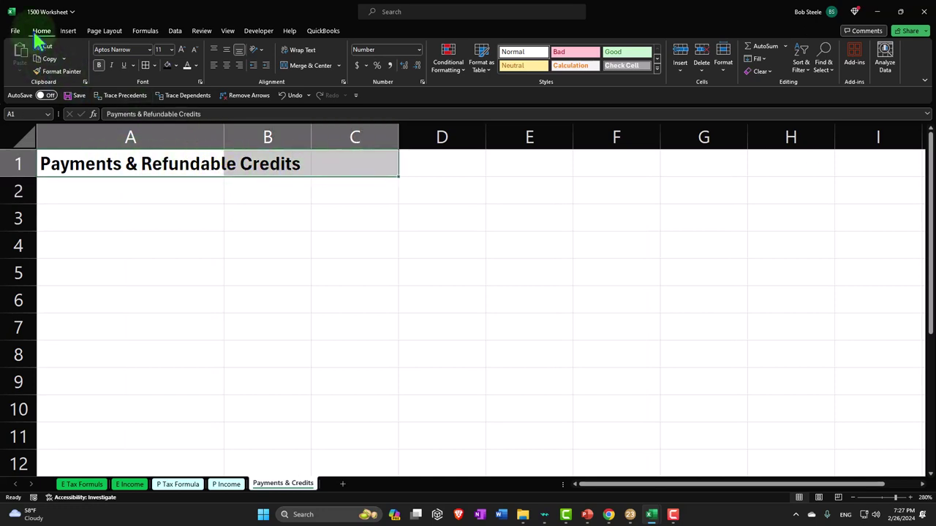
click(166, 65)
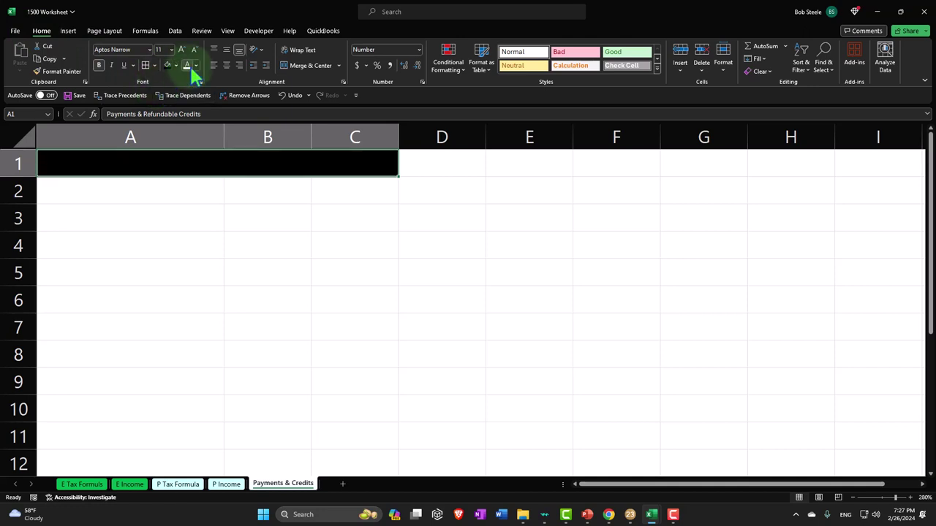
click(188, 65)
click(133, 226)
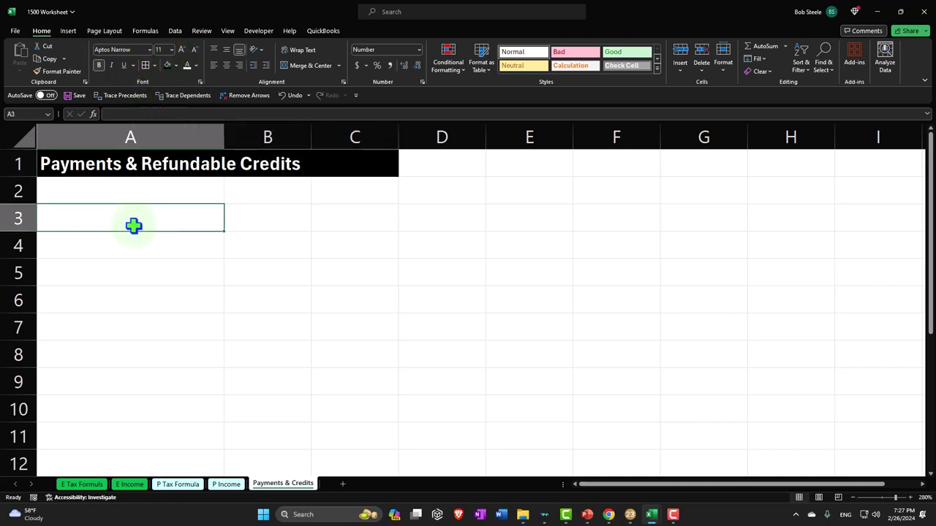
- Enter 'W-2 Withholding:' in A3 and style A3:B3 as white text on black fill
text(W-)
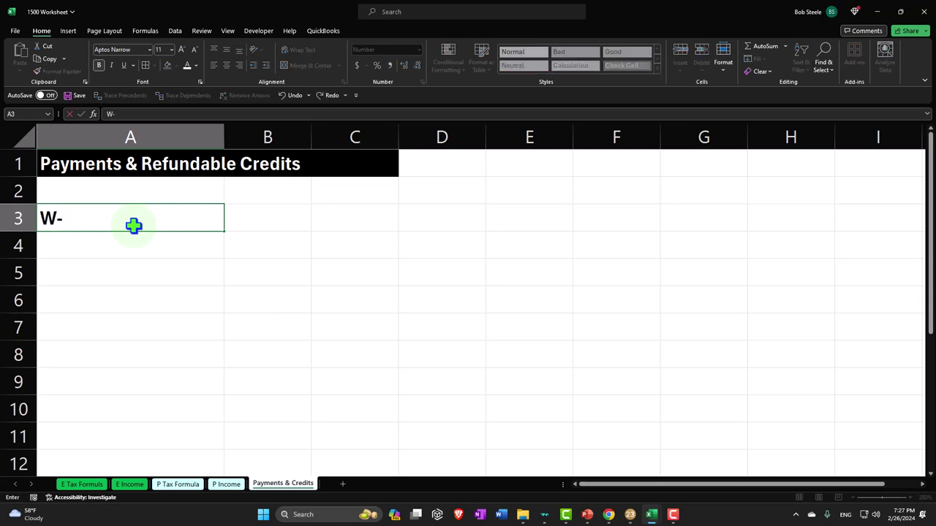
text(2 WIth)
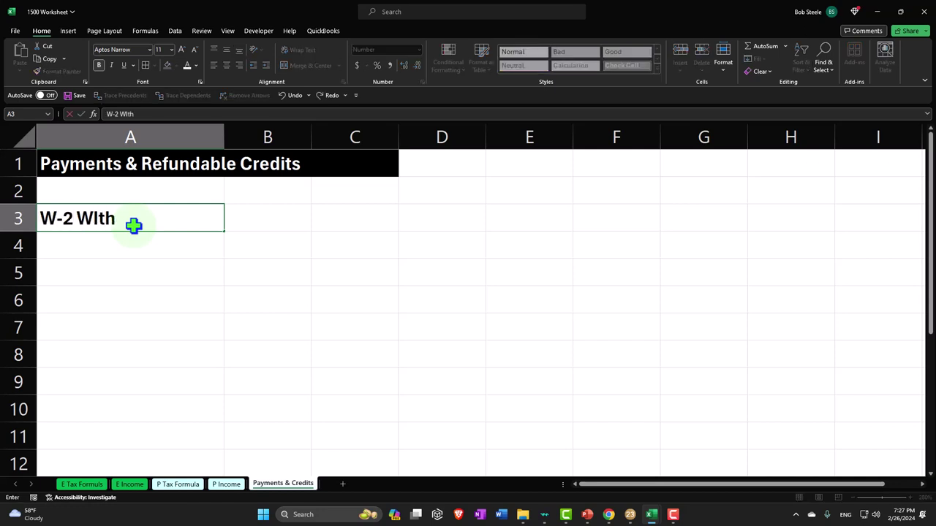
text(holding:)
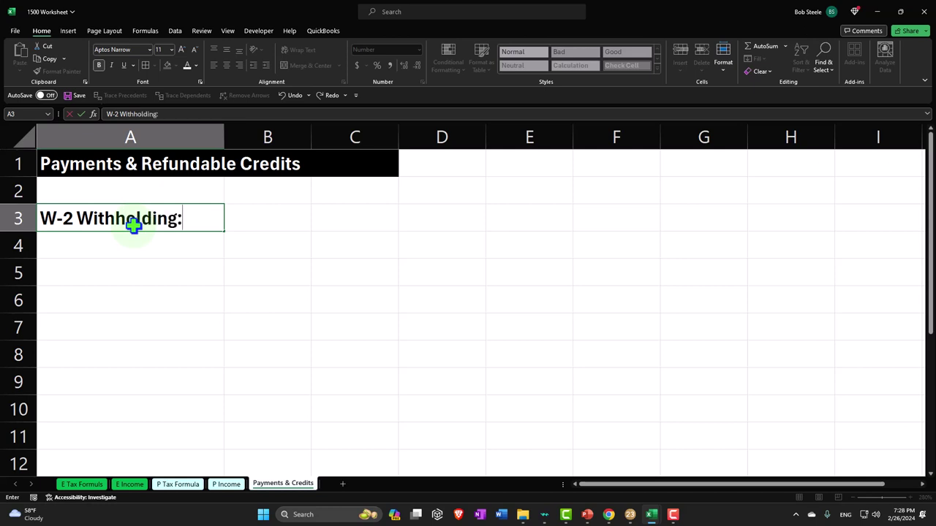
key(Return)
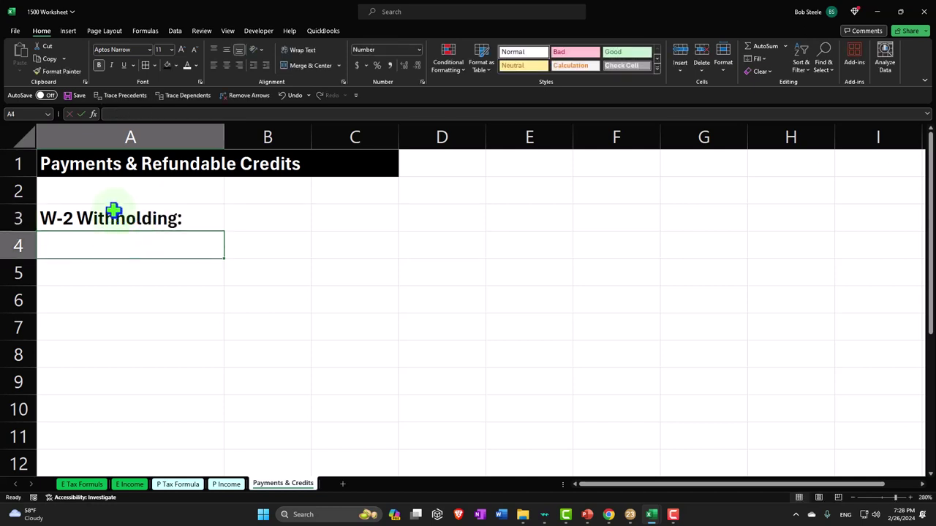
drag(114, 209, 227, 213)
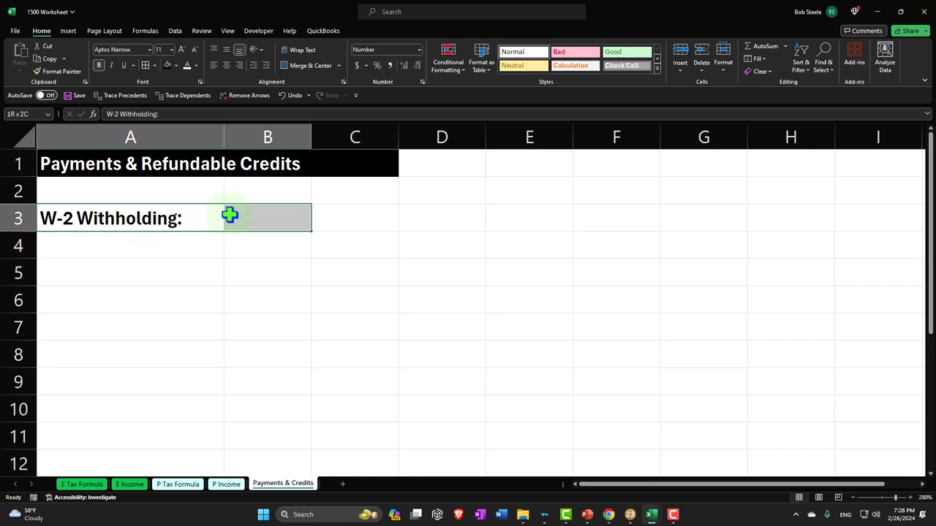
click(166, 65)
click(186, 65)
click(126, 252)
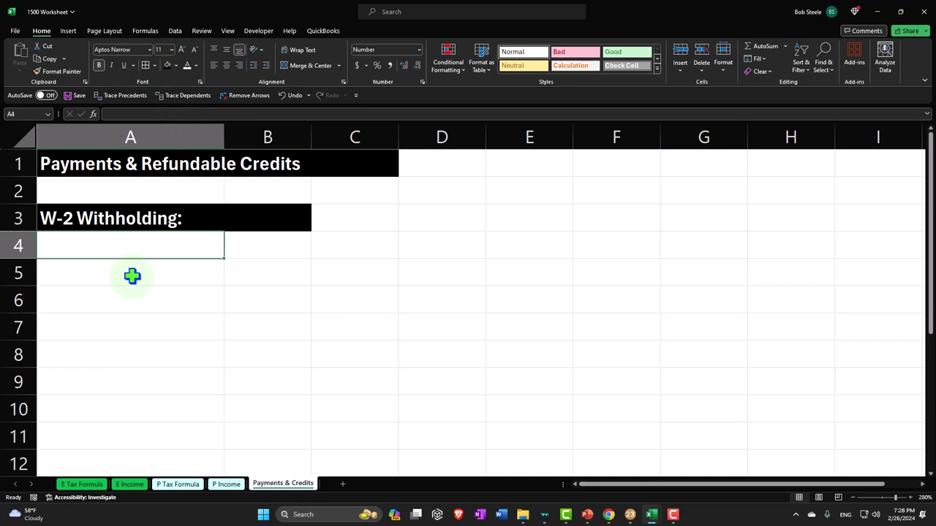
- Enter 'Total W-2 withholding' in A11, then start a Payments & Refundable Credits entry above it
click(132, 275)
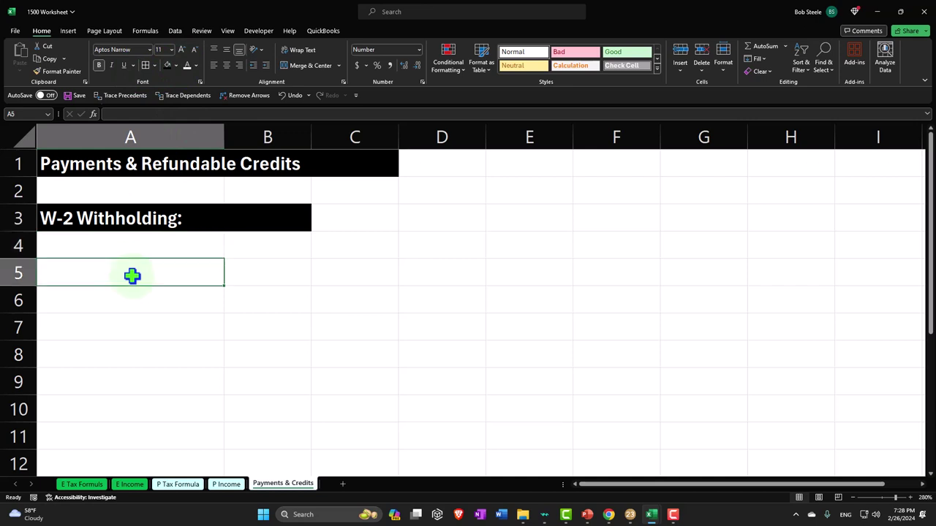
key(Up)
key(Down)
key(Down)
key(Down)
key(Down)
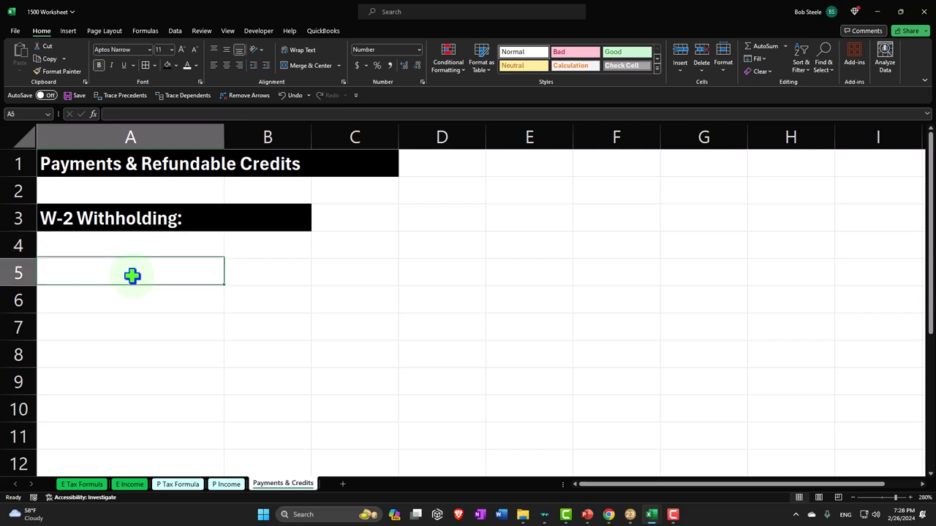
key(Down)
key(Down)
key(Down)
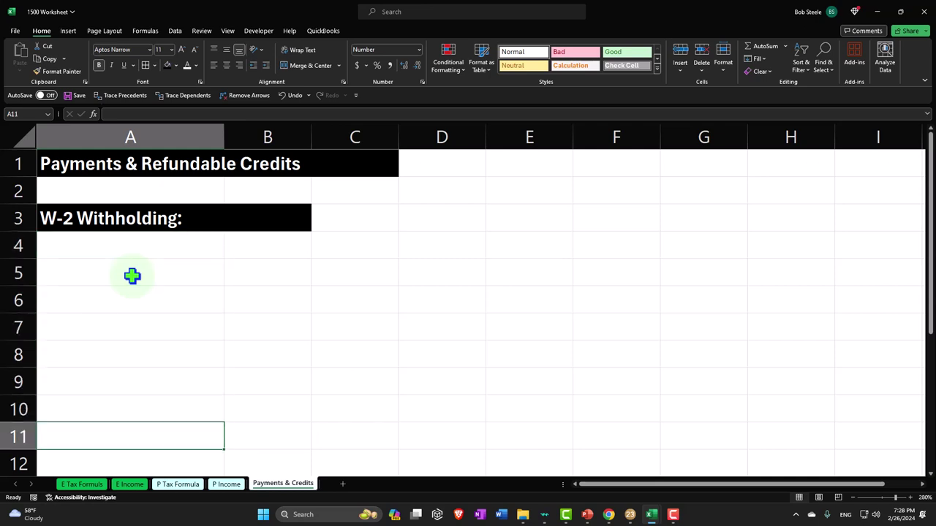
text(Total w)
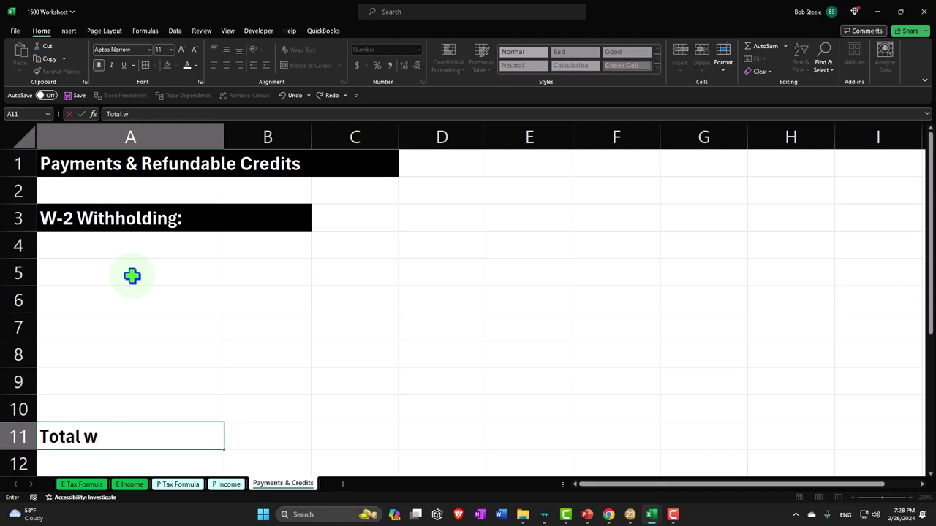
text(-)
key(BackSpace)
key(BackSpace)
text(W-2 wi)
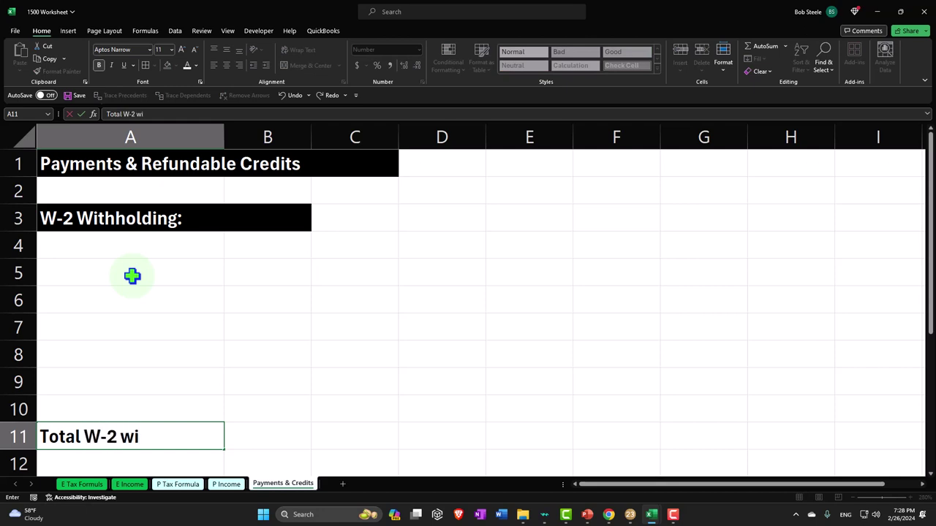
text(thhol)
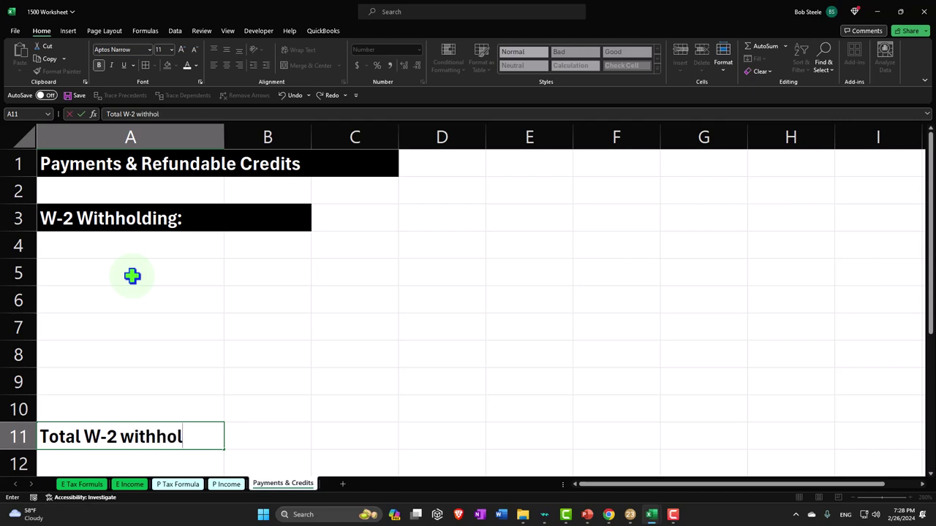
text(ding)
key(Up)
key(Up)
key(Up)
key(Up)
key(Up)
key(Up)
key(Up)
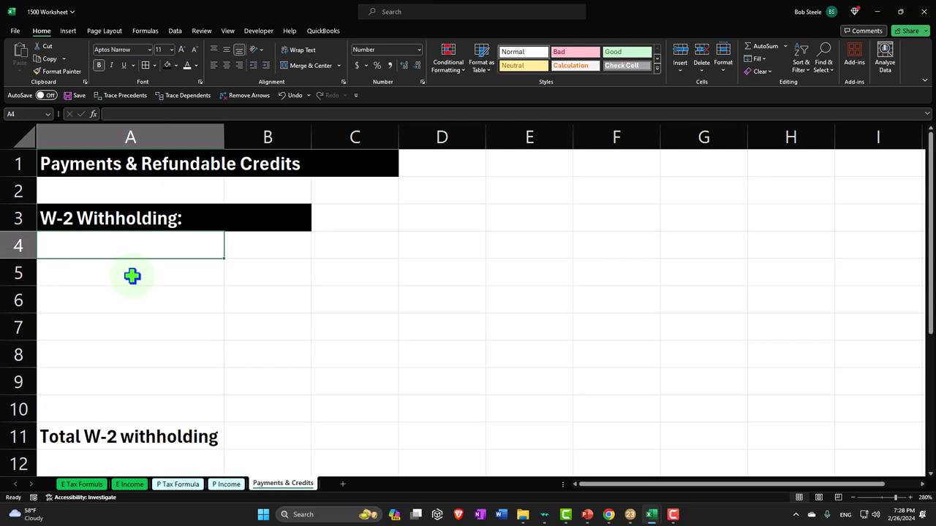
text(J)
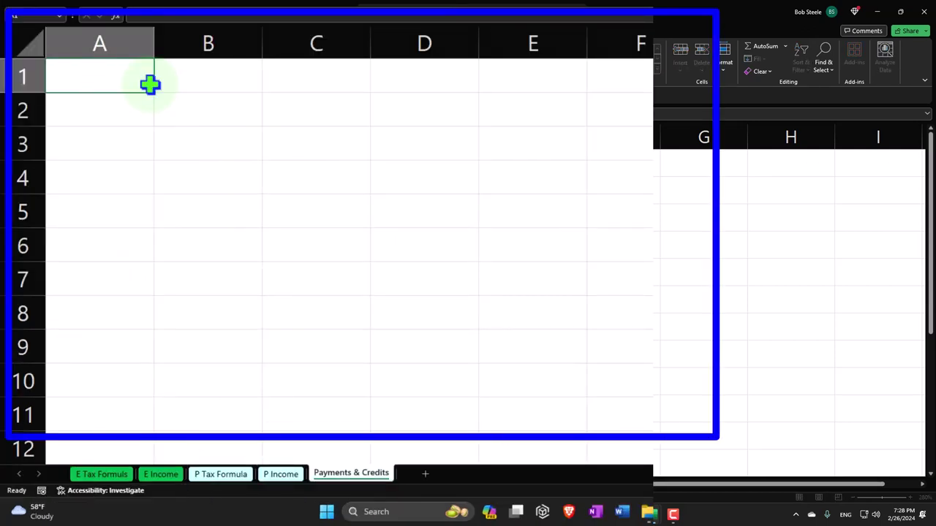
text(Payments &)
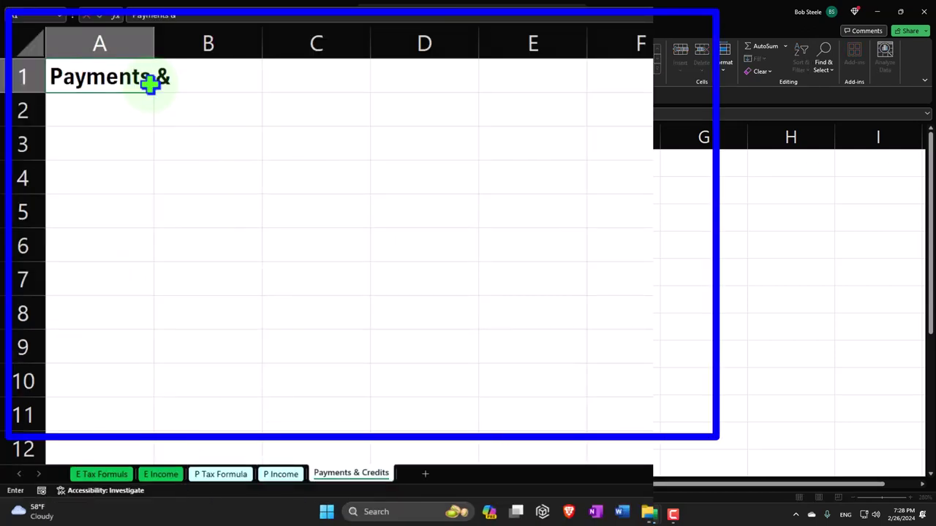
text( Refunda)
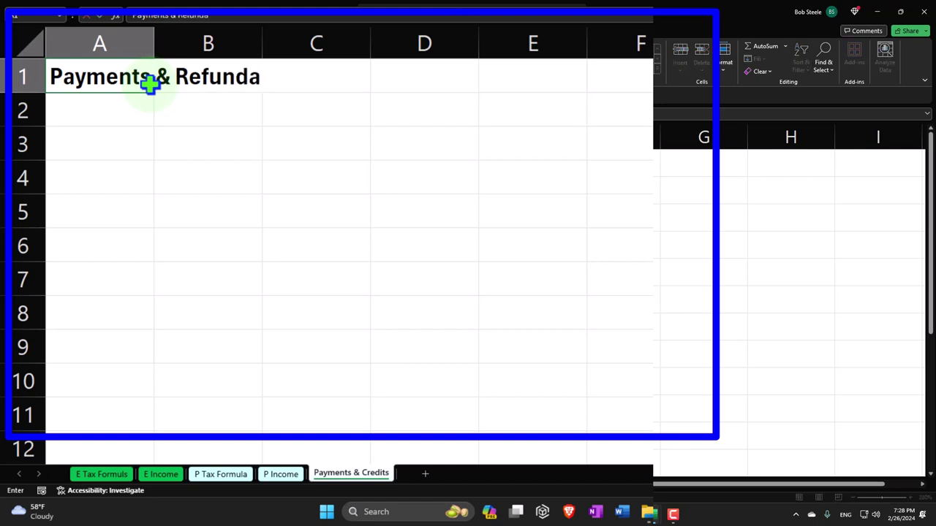
text(ble Credits)
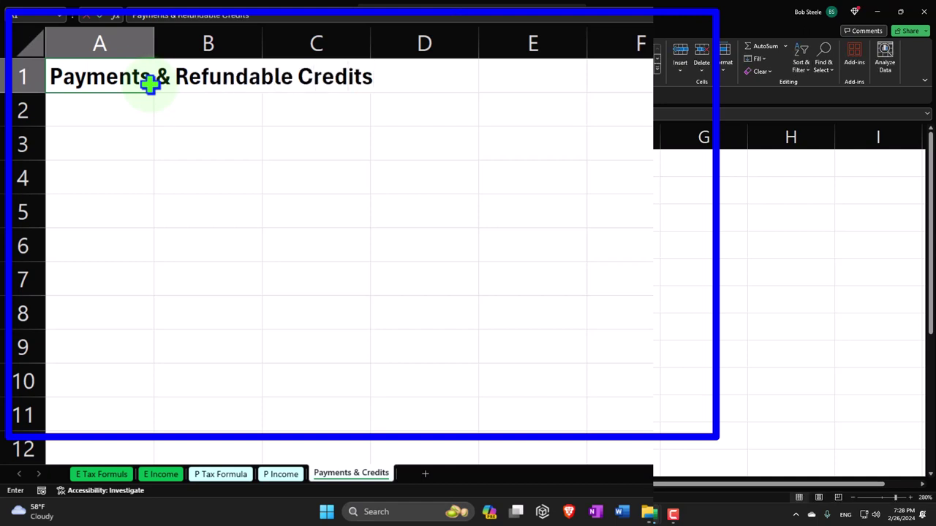
- Enter the Payments & Refundable Credits title in A1, widen column A, and band A1:C1 black with white text
key(Return)
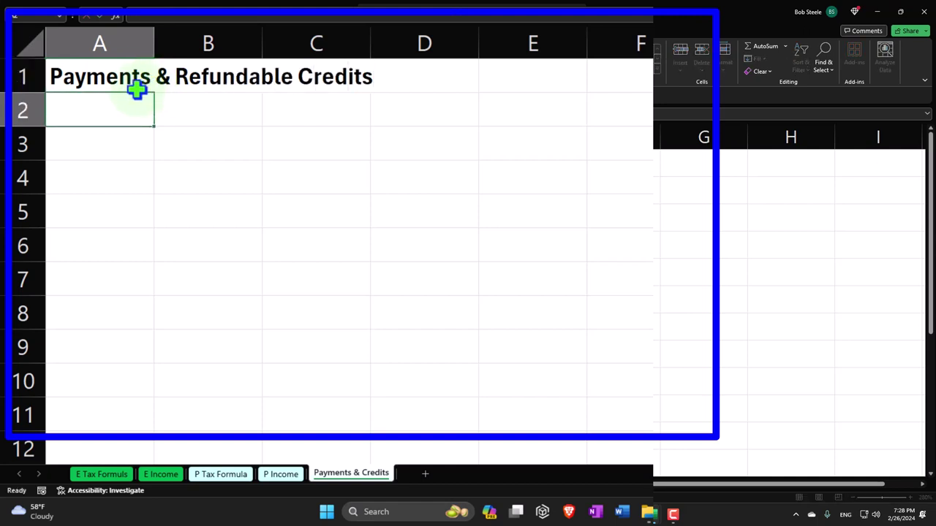
drag(153, 39, 278, 42)
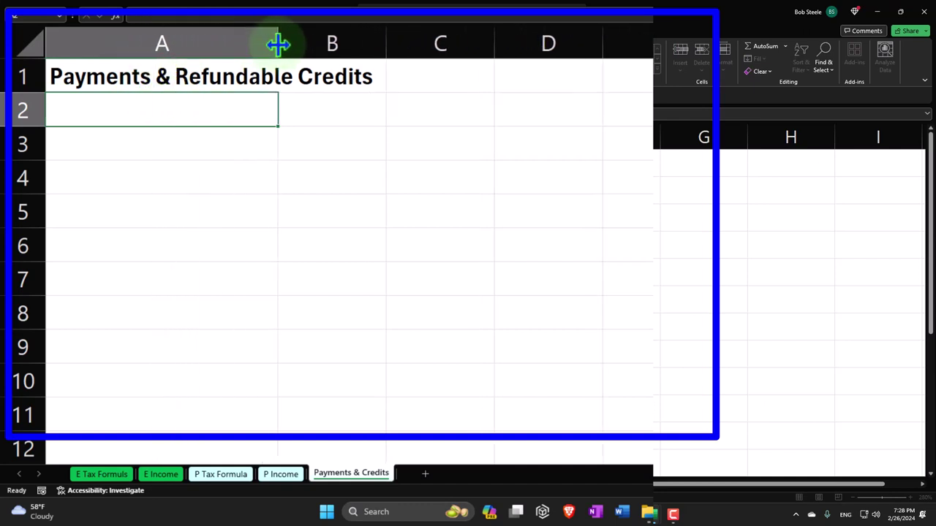
drag(147, 70, 448, 87)
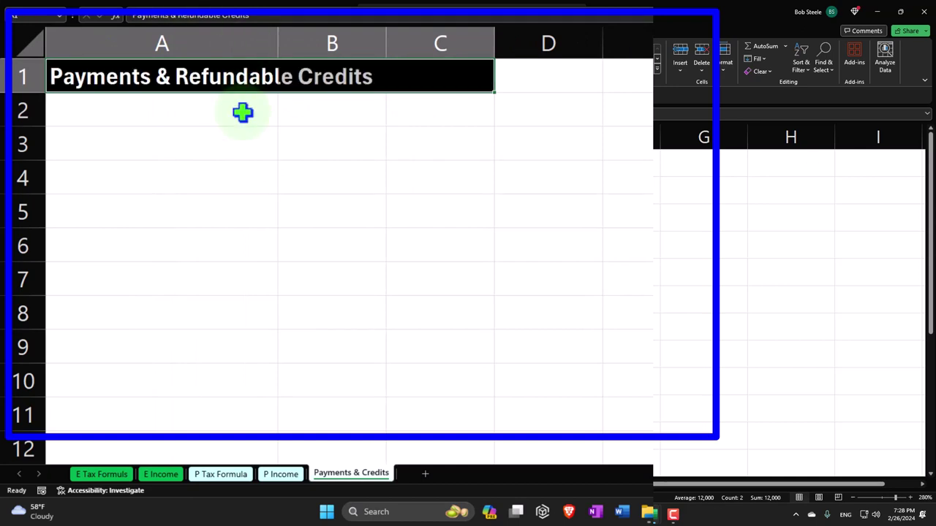
click(166, 152)
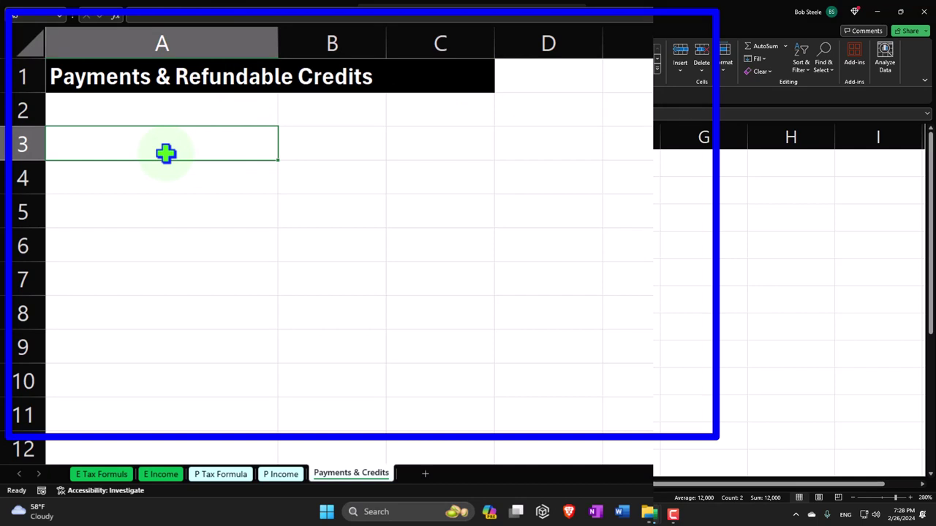
- Label A3 'W-2 Withholding:' and repeat the black fill, white text style across A3:B3
text(W)
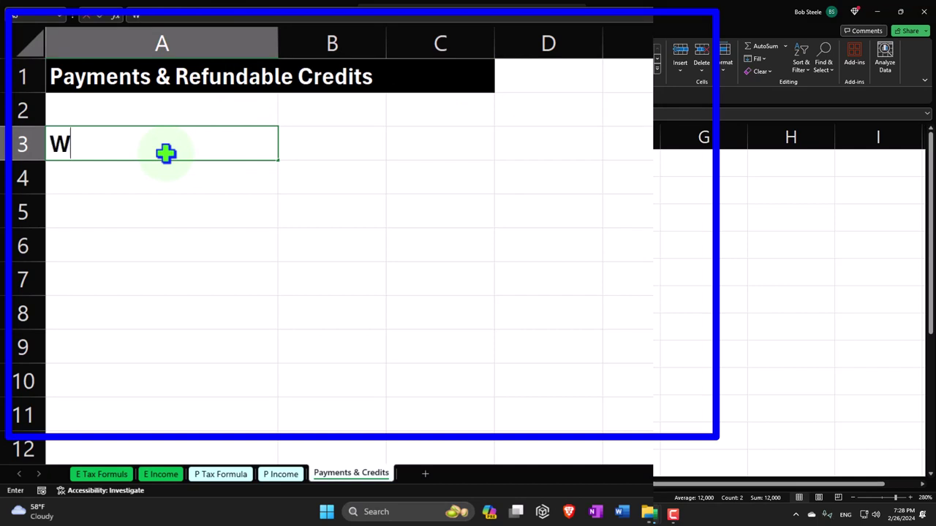
text(-2 W)
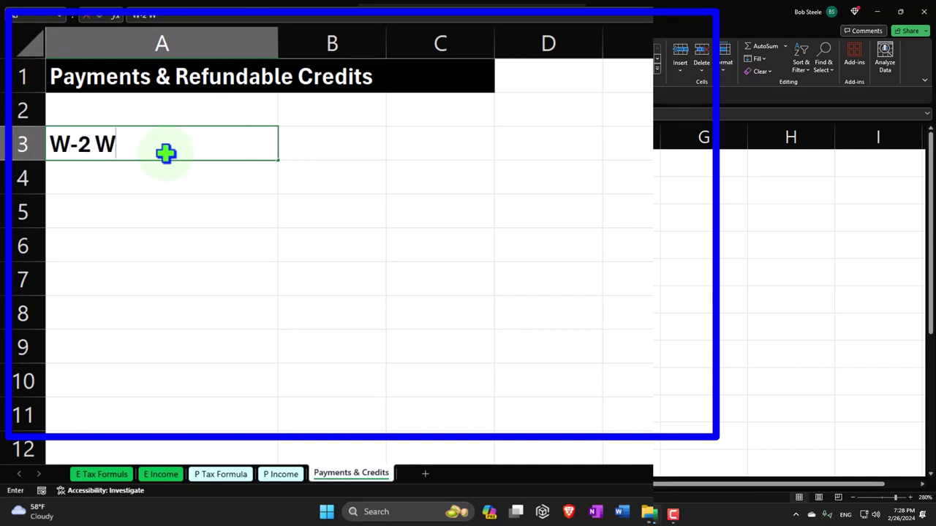
text(itithholding:)
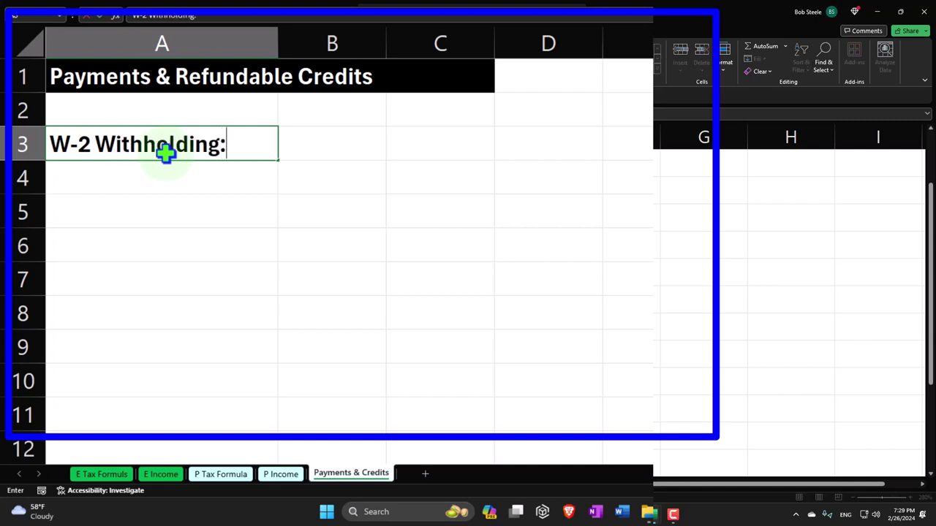
key(Return)
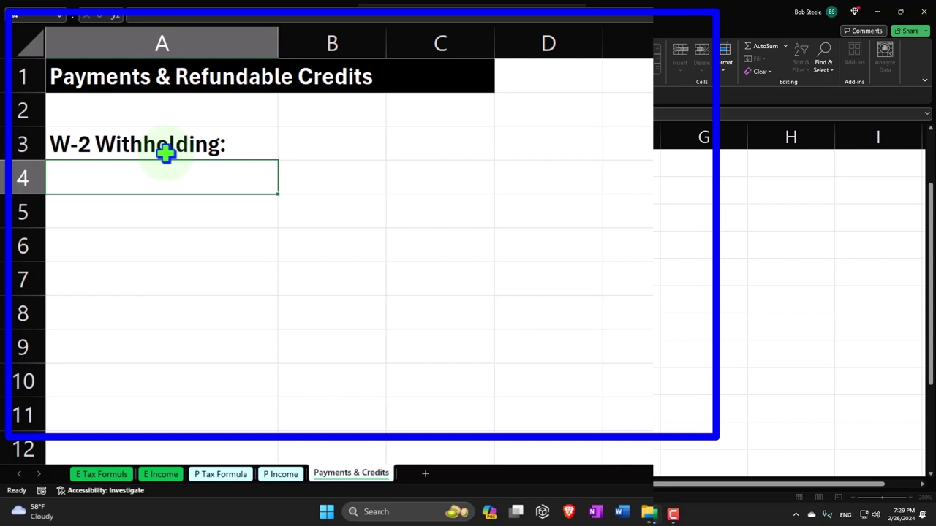
click(196, 133)
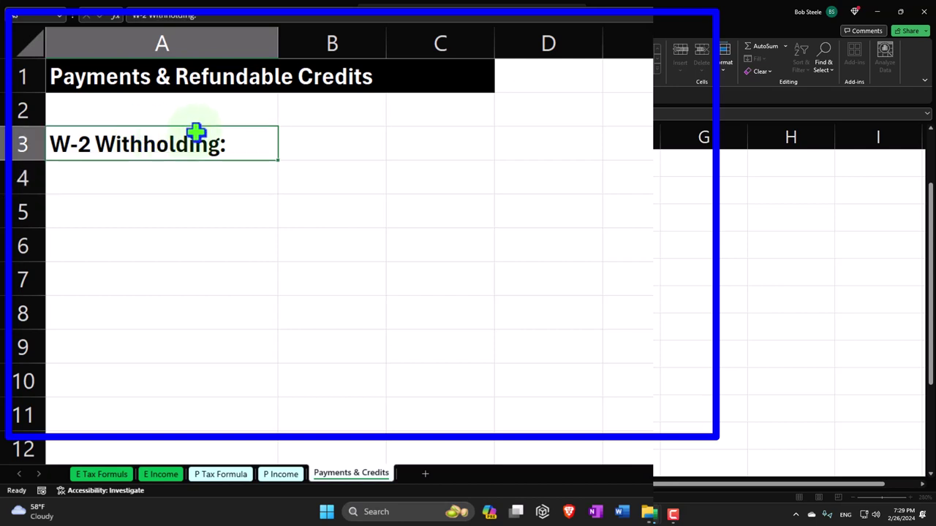
drag(196, 132, 284, 140)
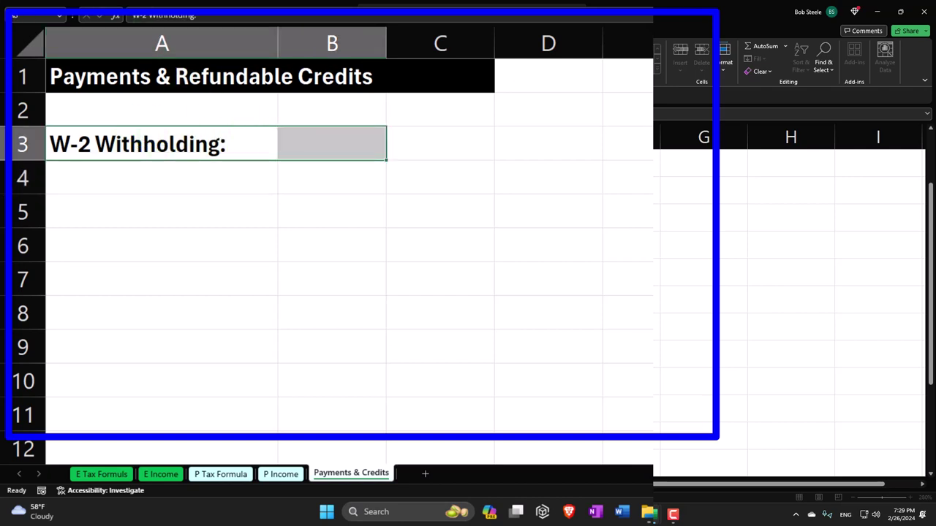
key(F4)
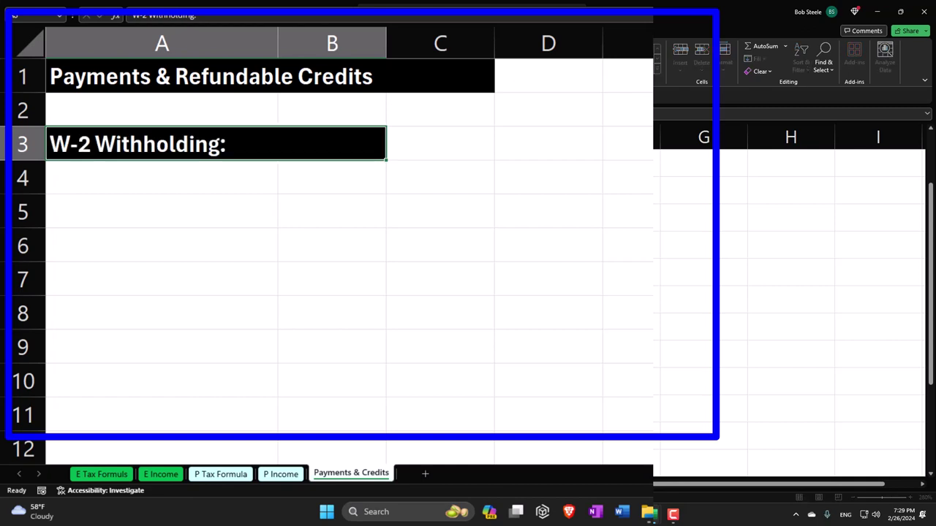
click(146, 177)
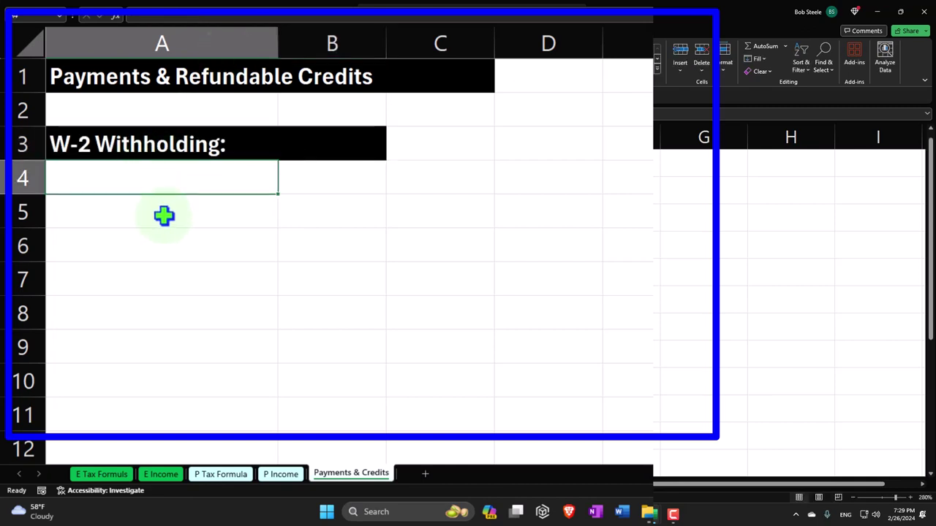
click(163, 215)
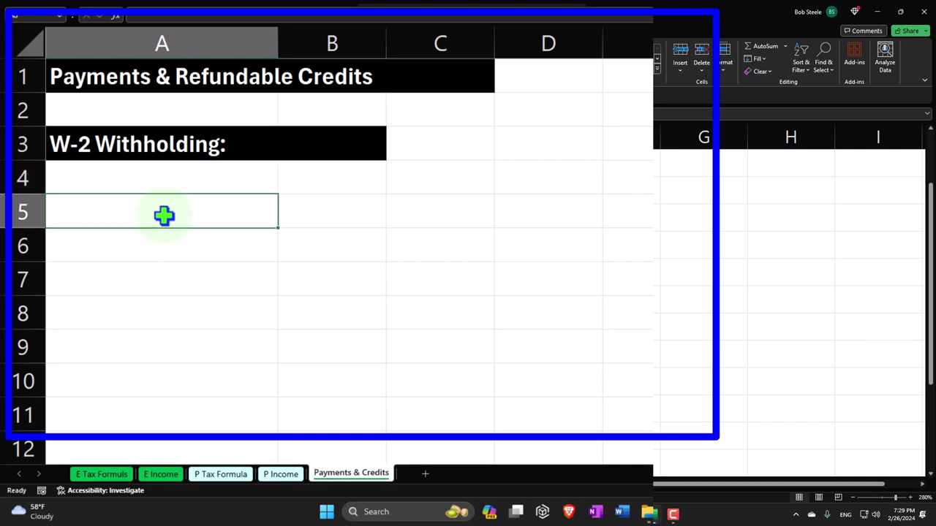
- Label cell A11 'Total W-2 withholding'
key(Up)
key(Down)
key(Down)
key(Down)
key(Down)
key(Down)
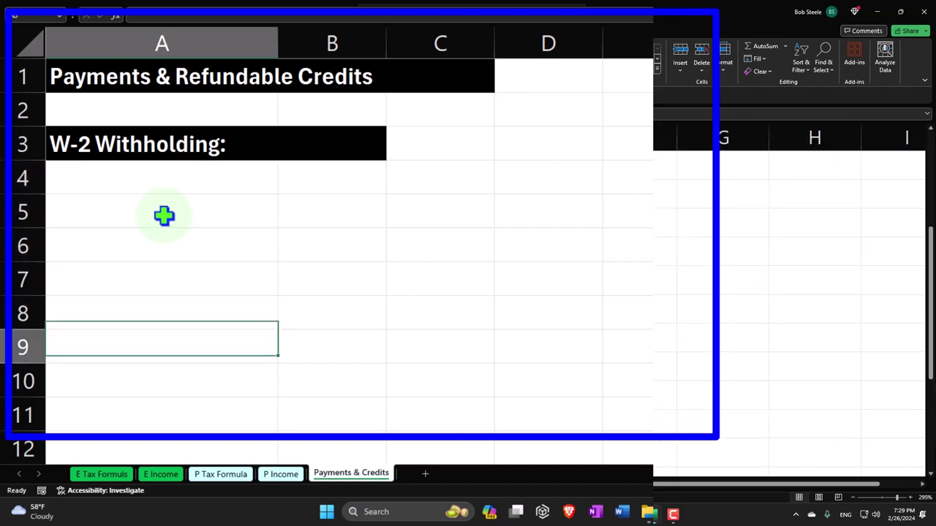
key(Down)
key(Down)
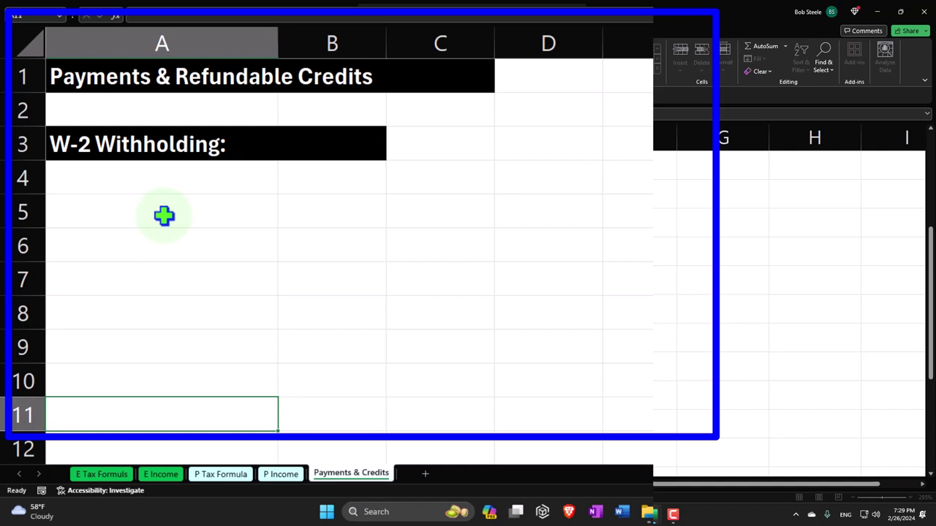
text(Total )
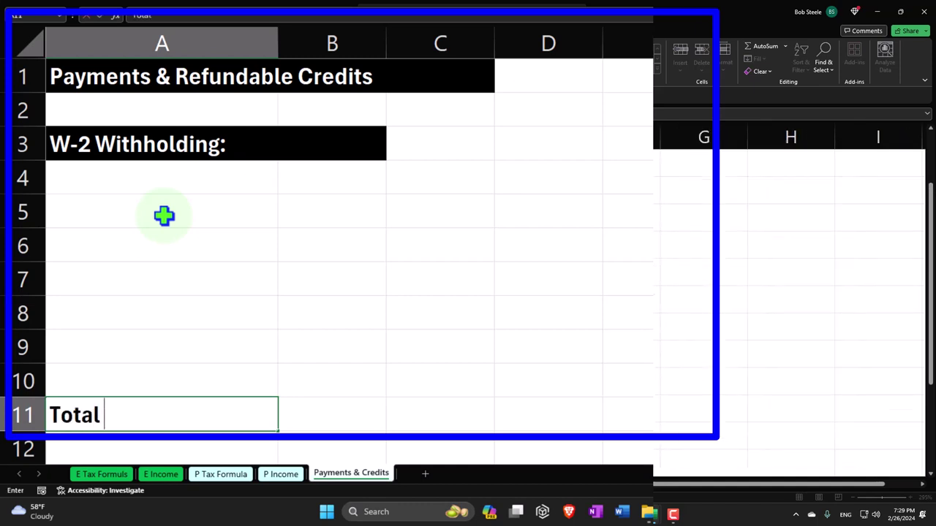
text(w-)
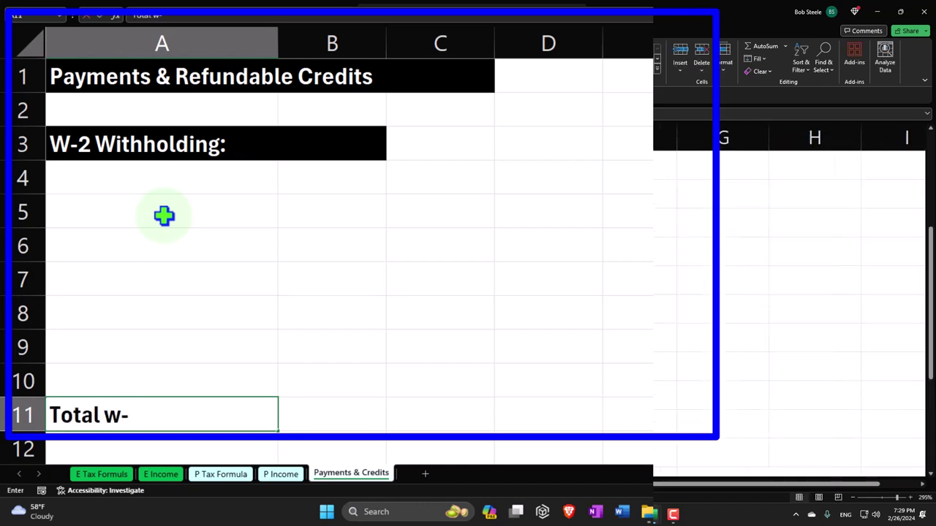
key(BackSpace)
key(BackSpace)
text(W-2)
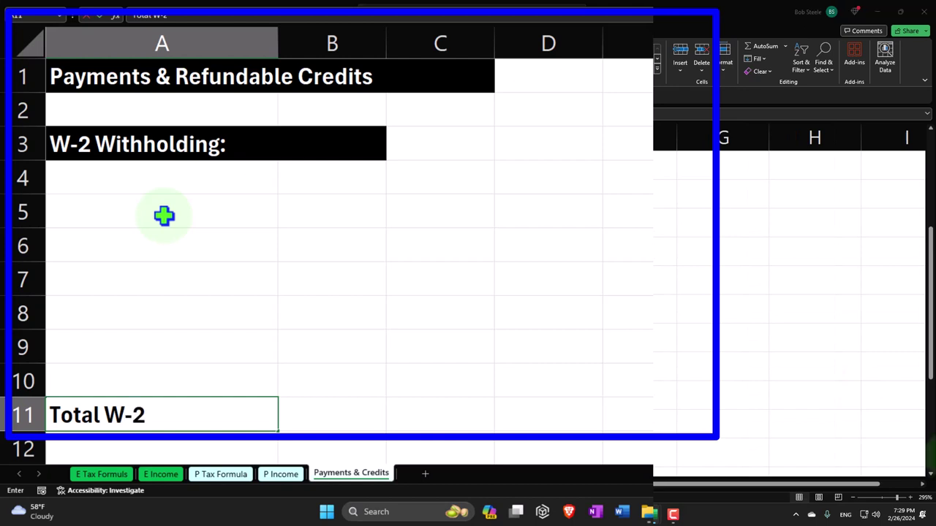
text( withh)
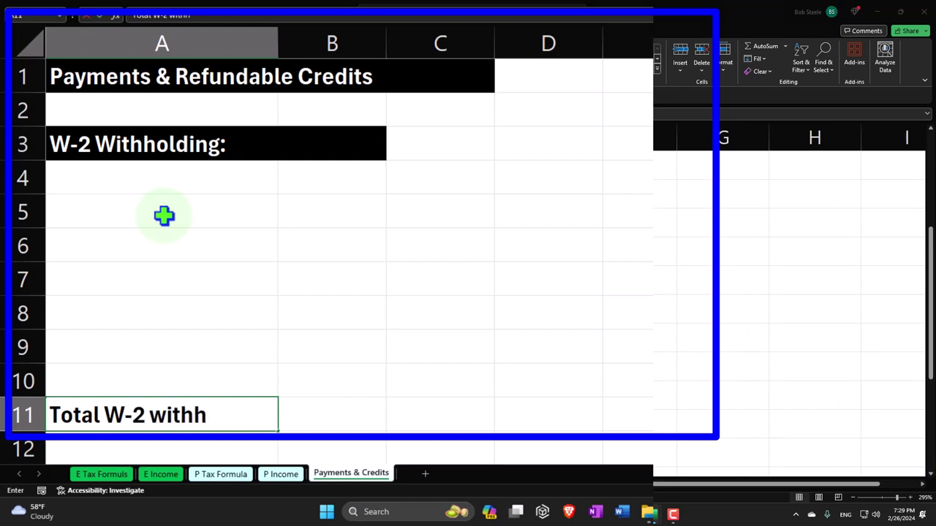
text(olding)
key(Up)
key(Up)
key(Up)
key(Up)
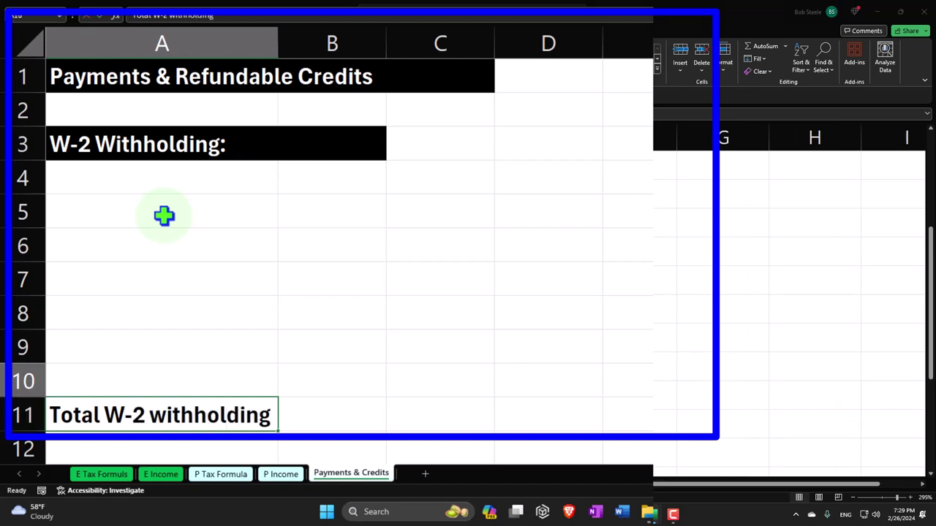
key(Up)
key(Up)
key(Up)
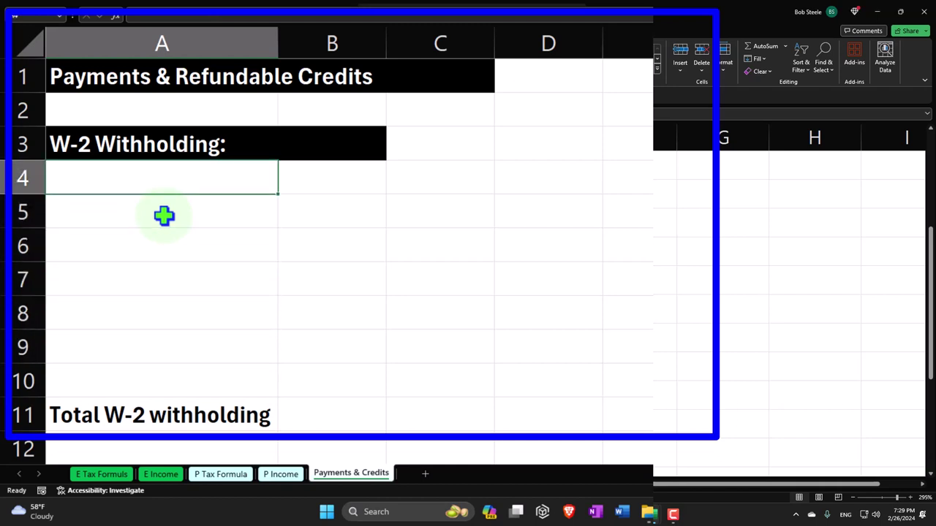
- Enter Job 1 in A4 with a withholding amount of 12,000 in B4
key(shift+space)
text(Job)
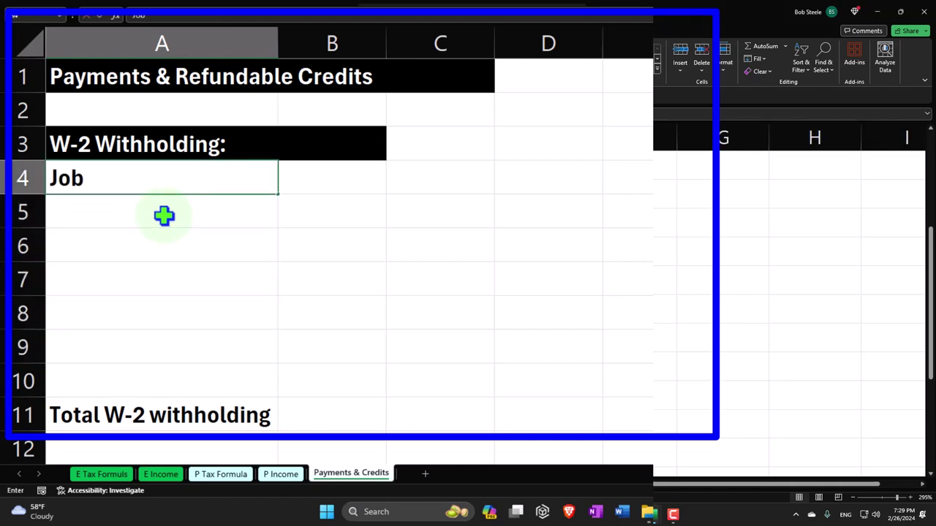
text( 1)
key(Tab)
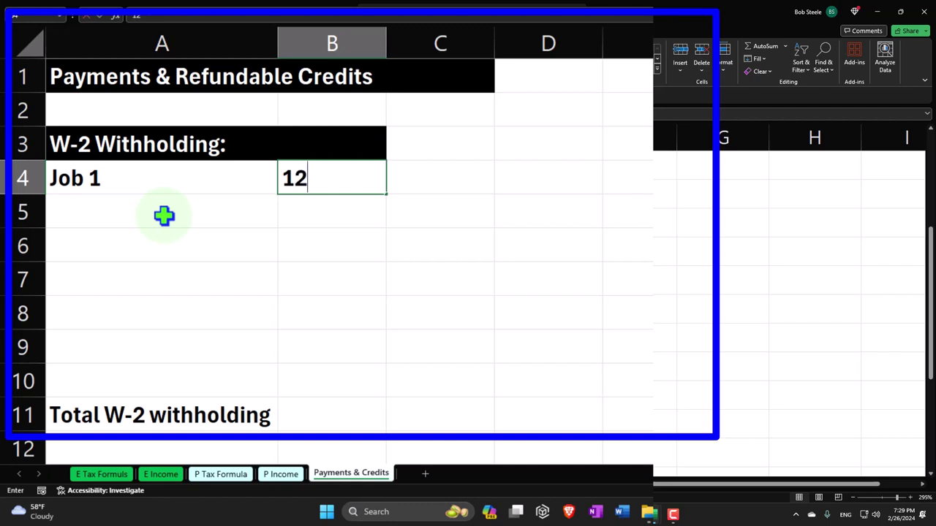
text(120000)
key(Return)
key(Up)
key(Right)
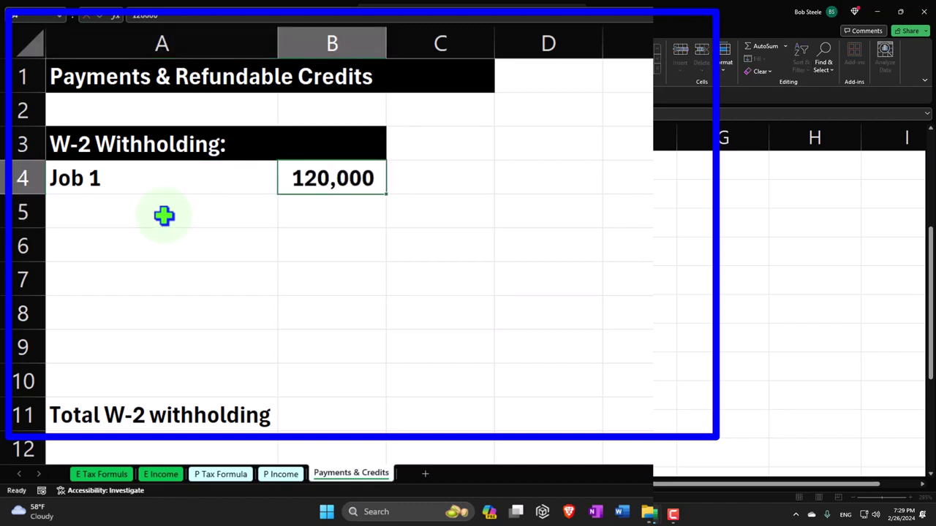
text(12,000)
key(Return)
- Total the job withholding in C11 with =SUM(B4:B10)
key(Down)
key(Down)
key(Down)
key(Down)
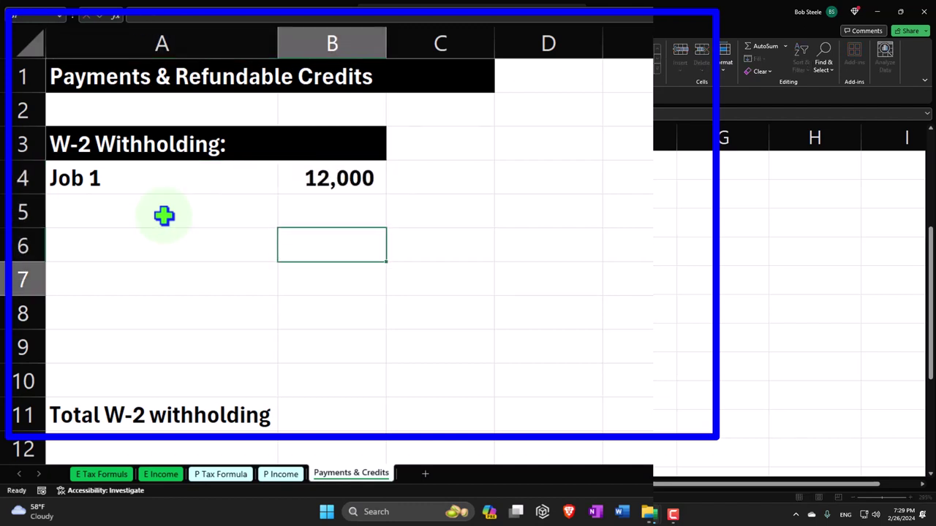
key(Down)
key(Down)
key(Right)
text(=sum()
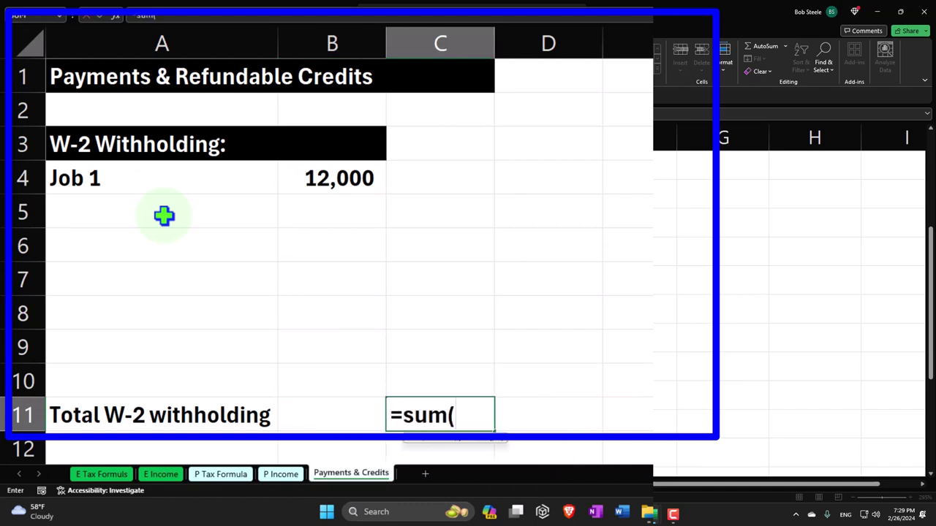
key(Left)
key(Up)
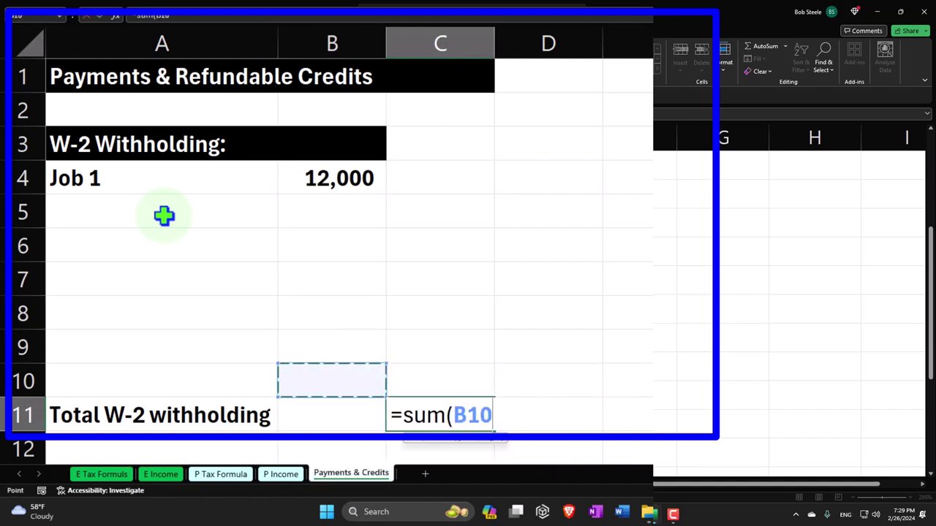
key(shift+Up)
key(shift+Up)
key(shift+Up)
key(shift+Up)
key(shift+Up)
key(shift+Up)
key(Return)
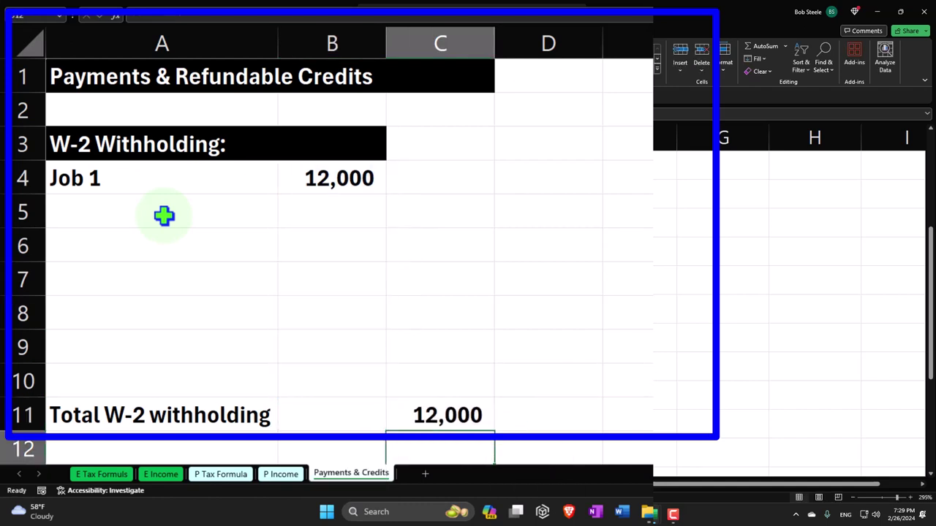
- Apply All Borders to the job rows A4:B10
drag(125, 182, 300, 376)
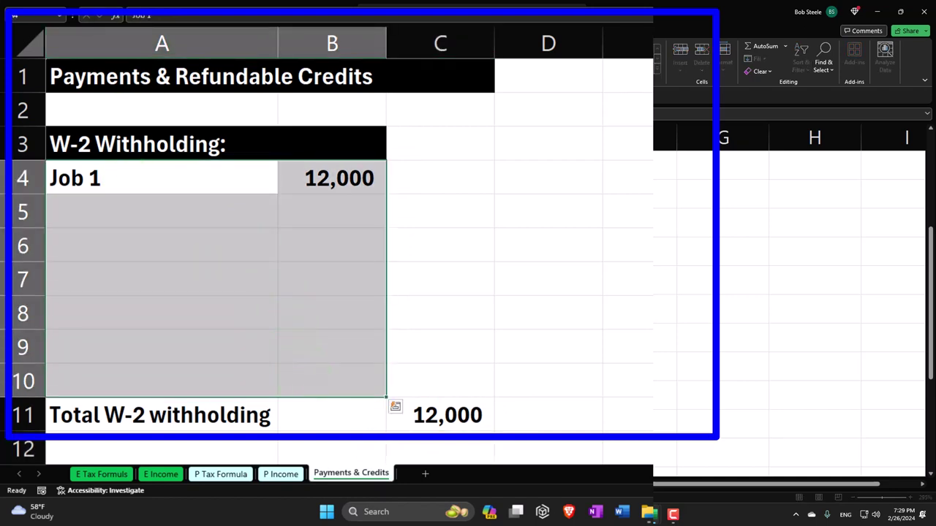
key(alt+h)
key(b)
key(a)
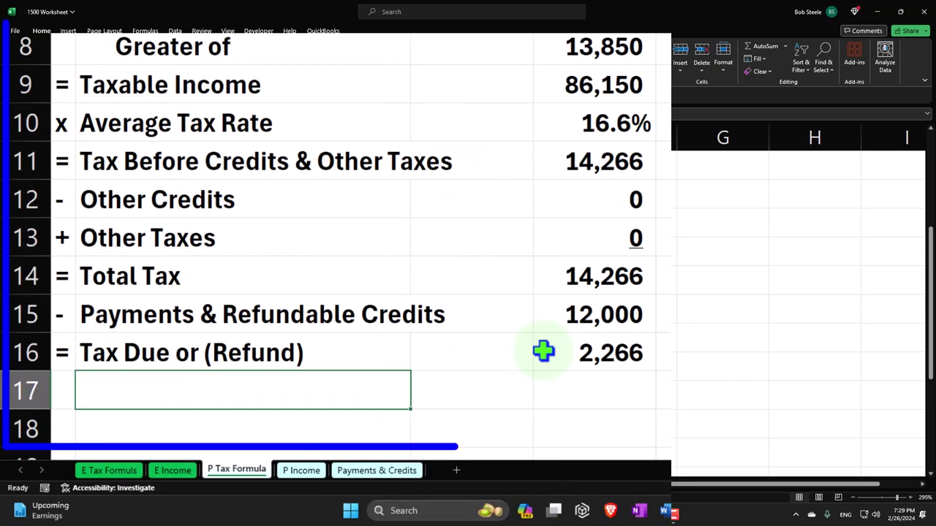
- Compare the Tax Due or (Refund) amount against Lacerte's return
click(543, 351)
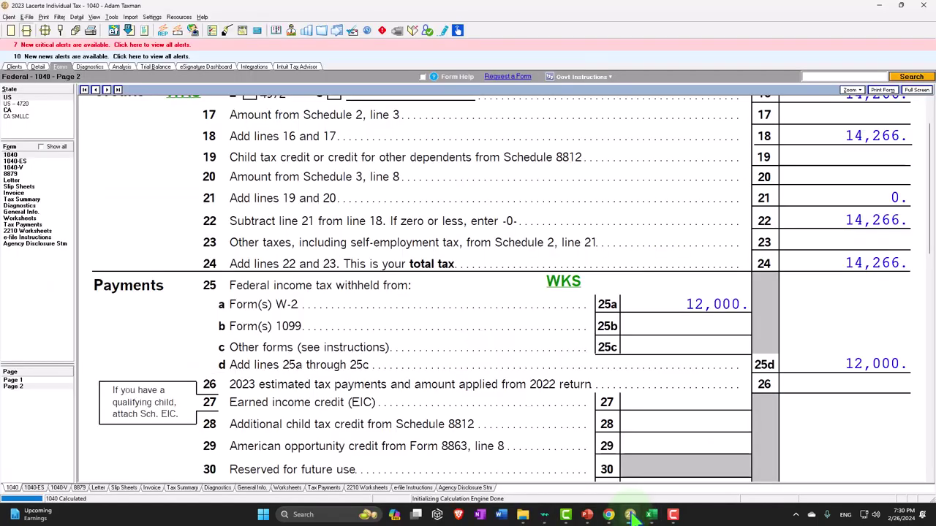
scroll(648, 387, down, 8)
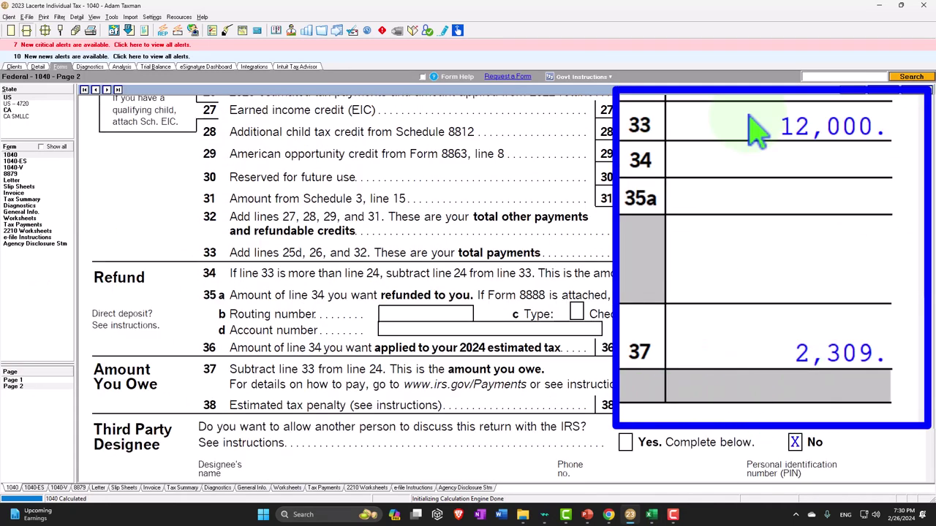
click(880, 5)
- Enter a penalty of 43 in D18 with the label Penalty in B18
click(458, 448)
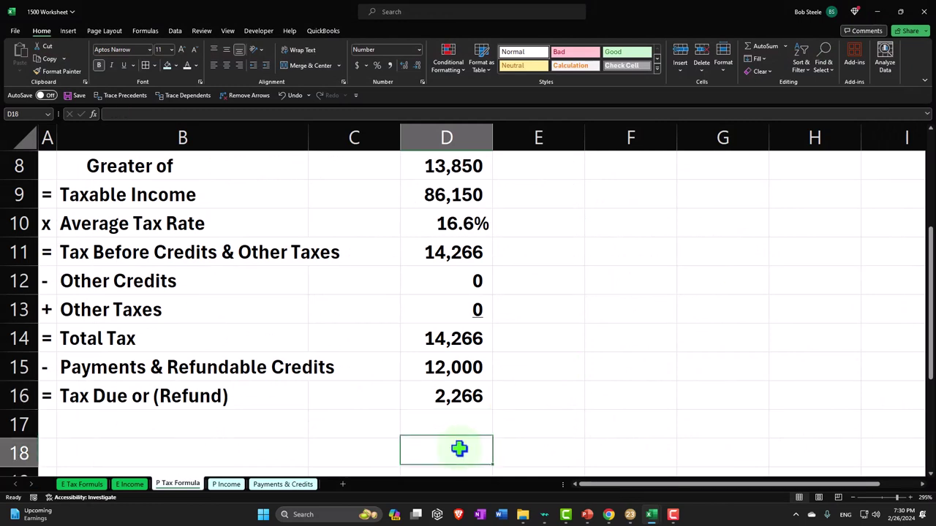
text(43)
key(Return)
key(Up)
key(Left)
key(Left)
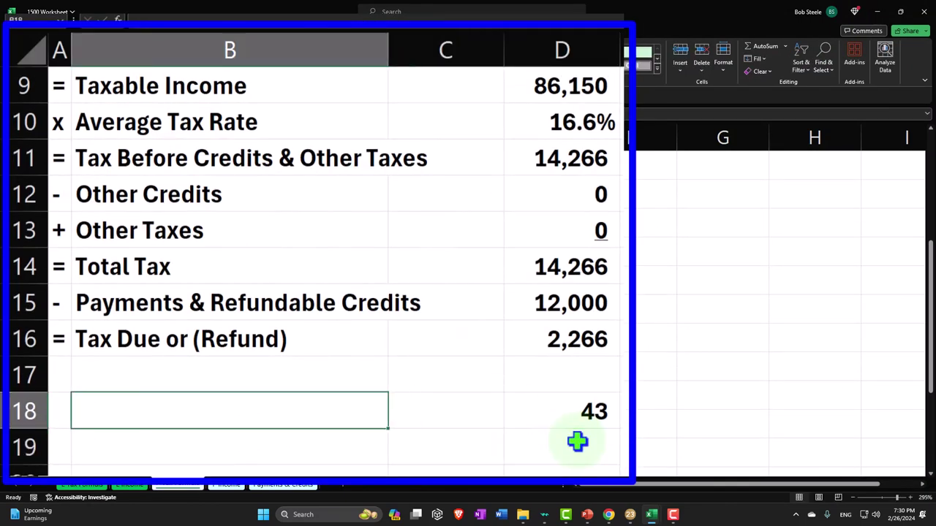
key(Left)
key(Right)
text(Pe)
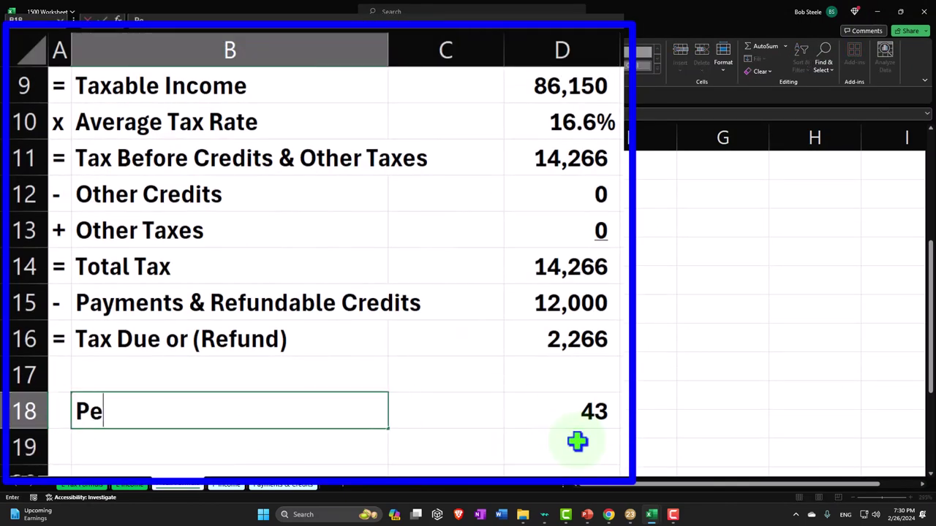
text(nalt)
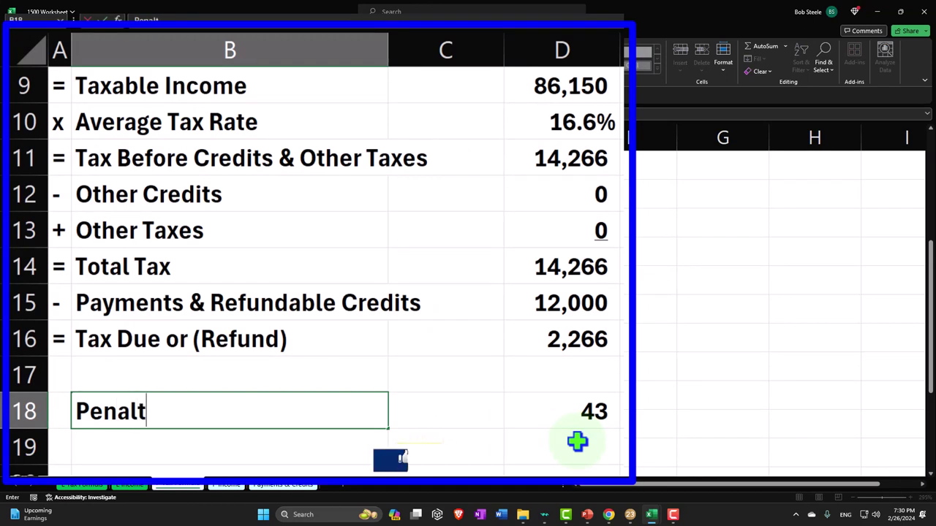
text(y)
key(Return)
- Add =D16+D18 in D19, giving the 2,309 amount owed
key(Right)
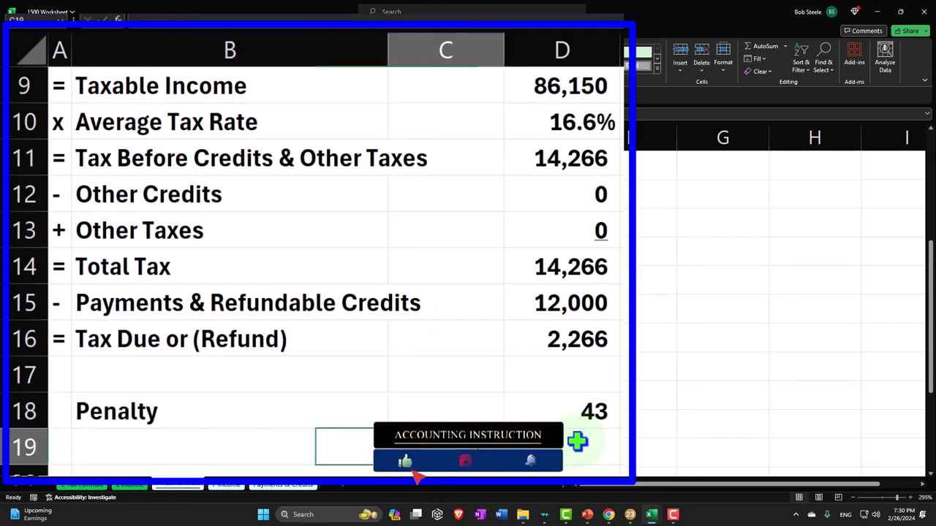
key(Right)
text(=)
key(Up)
key(Up)
key(Up)
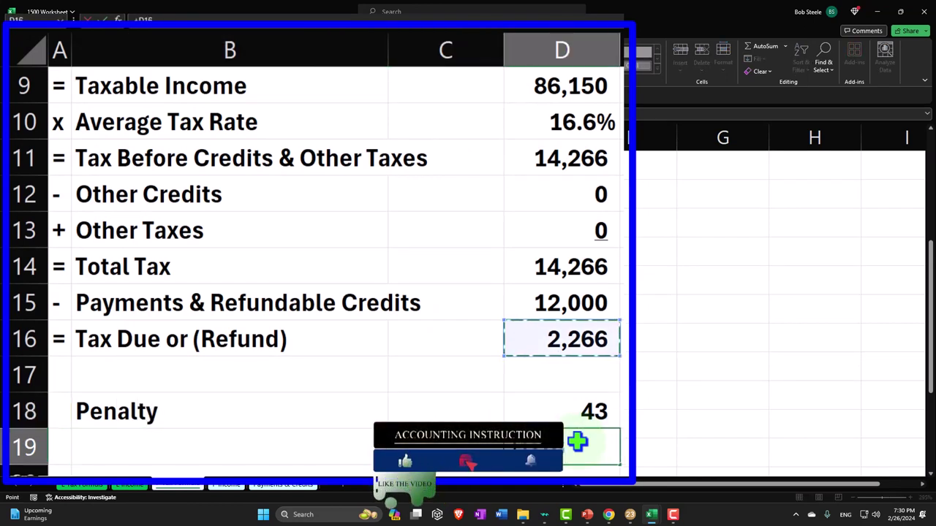
text(+)
key(Up)
key(Return)
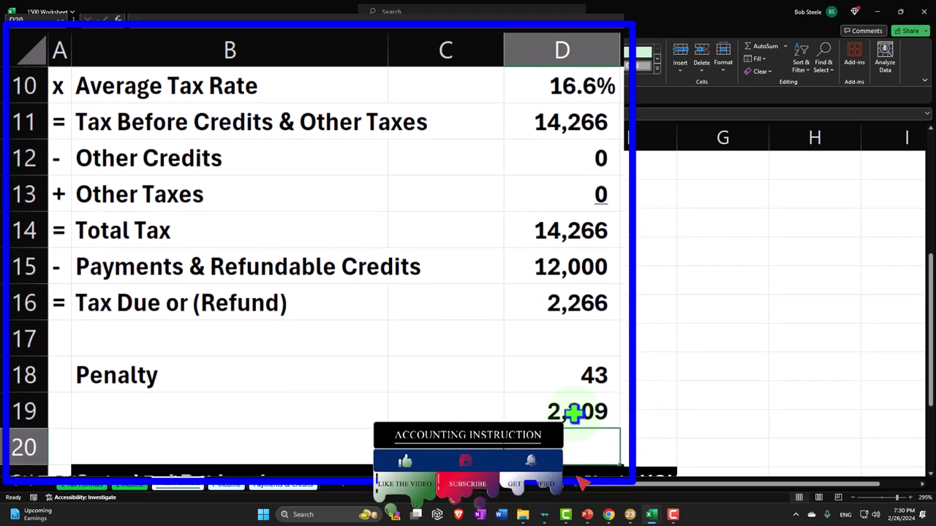
click(570, 412)
- Compare the 2,309 amount owed with Lacerte and return to the worksheet
click(630, 514)
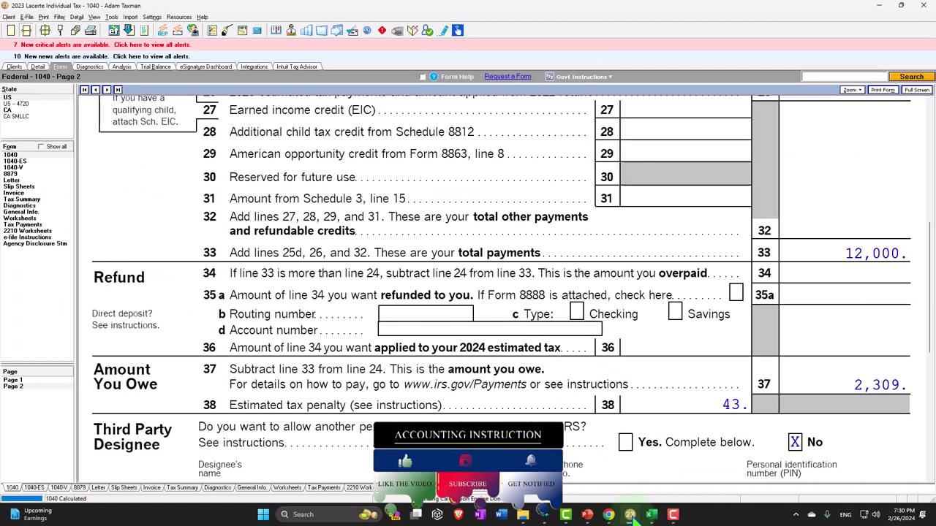
click(630, 515)
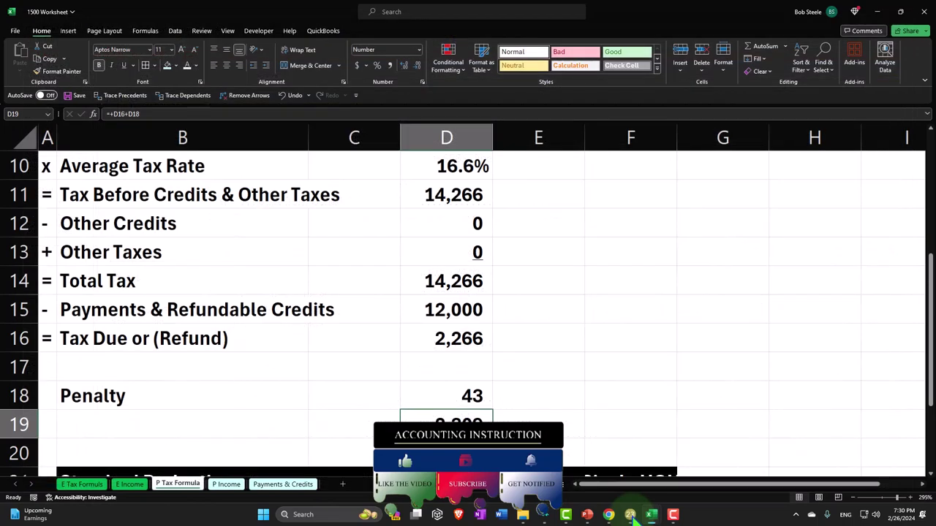
click(211, 370)
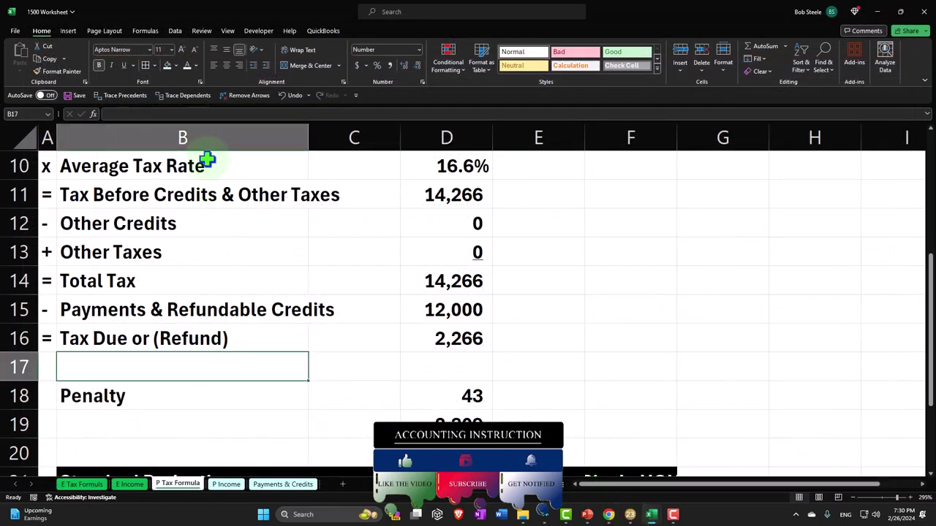
- Spell-check the sheet, changing Sangle to Single and rechecking from the top
click(200, 30)
click(21, 57)
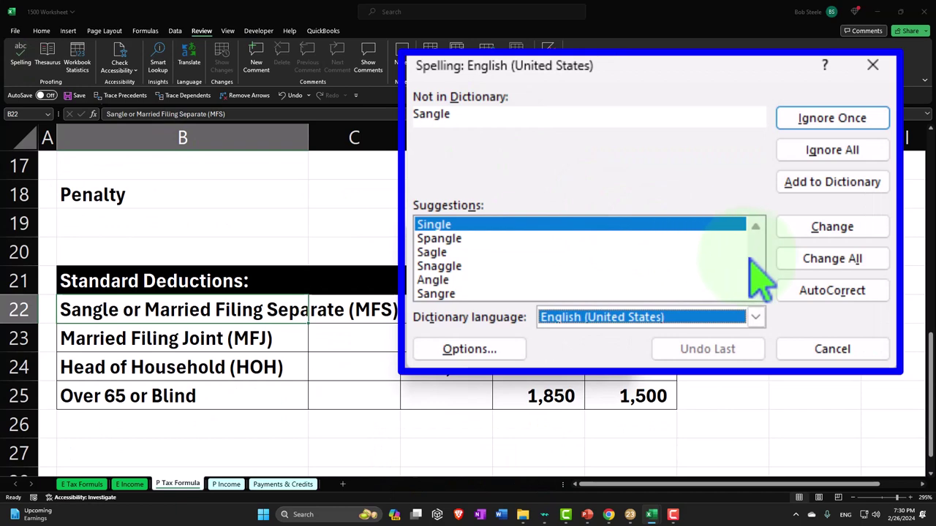
click(819, 233)
click(392, 264)
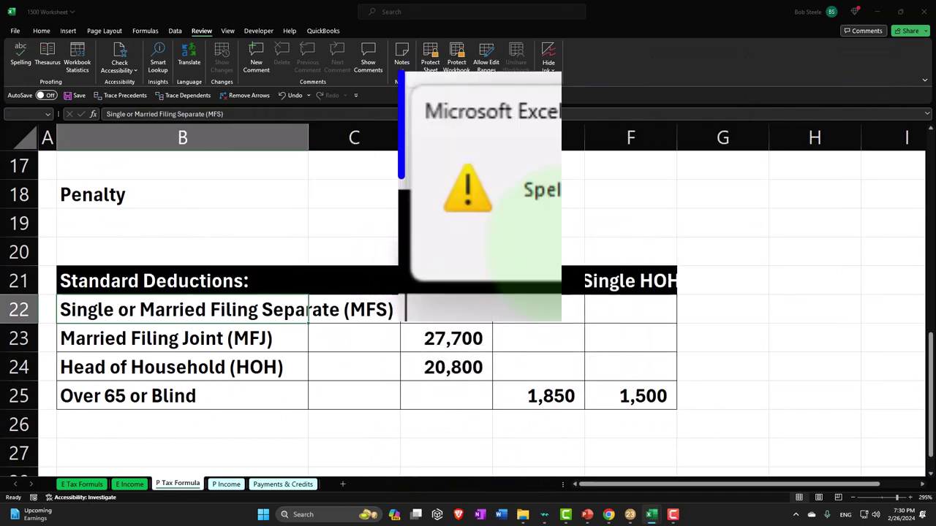
click(504, 360)
scroll(448, 295, up, 5)
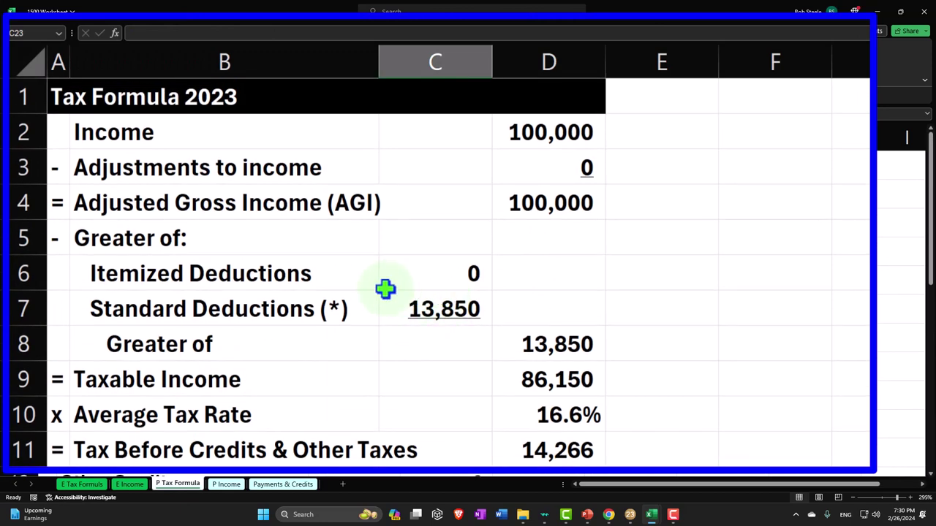
click(389, 287)
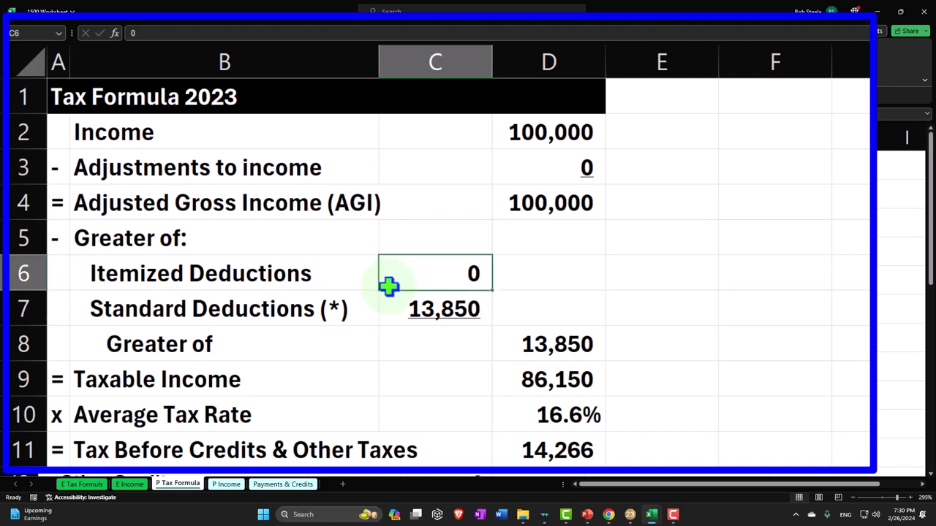
scroll(389, 286, down, 3)
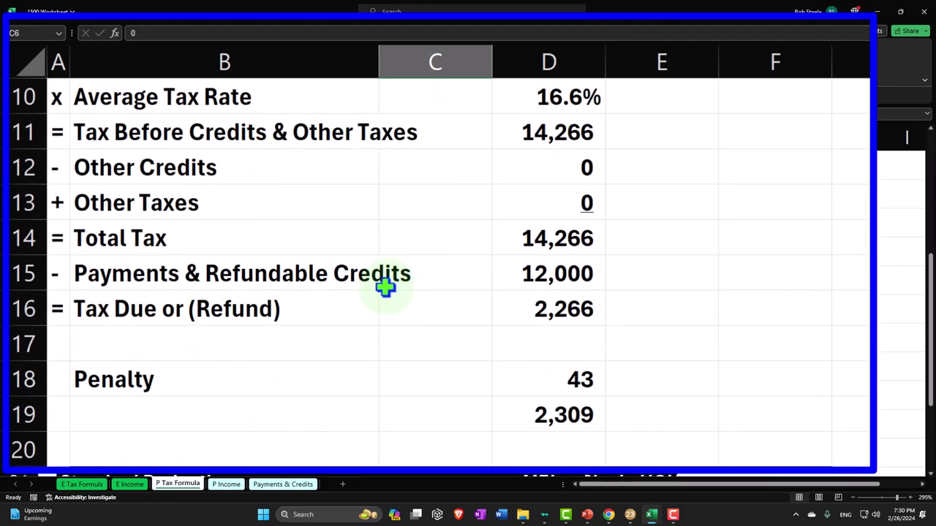
scroll(385, 287, up, 3)
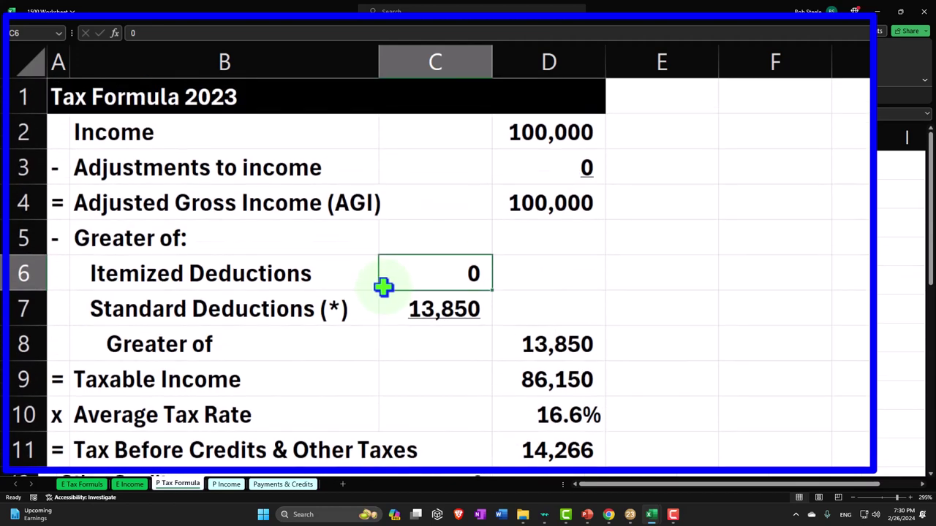